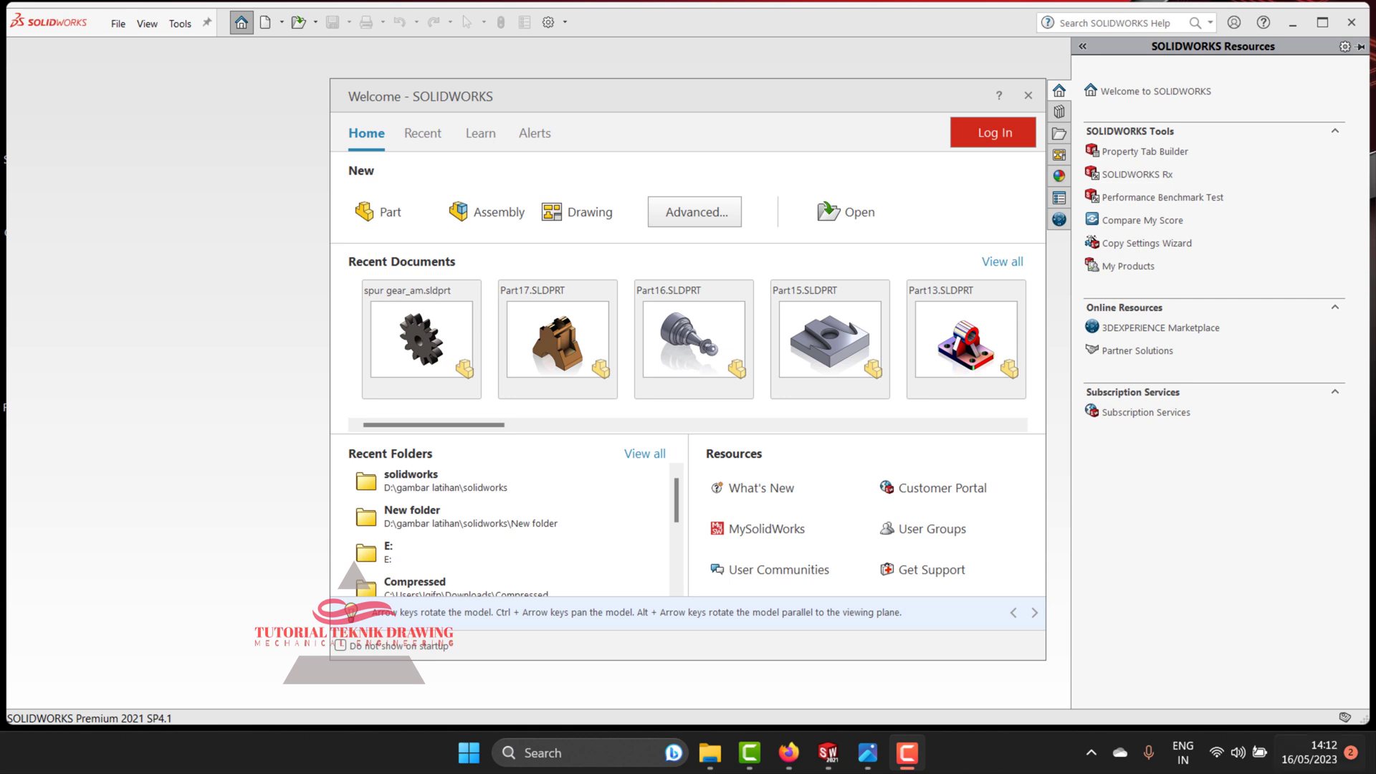
Step: Open the isometric reference drawing in Photos, look it over, then minimize it
left_click_drag(867, 753, 914, 765)
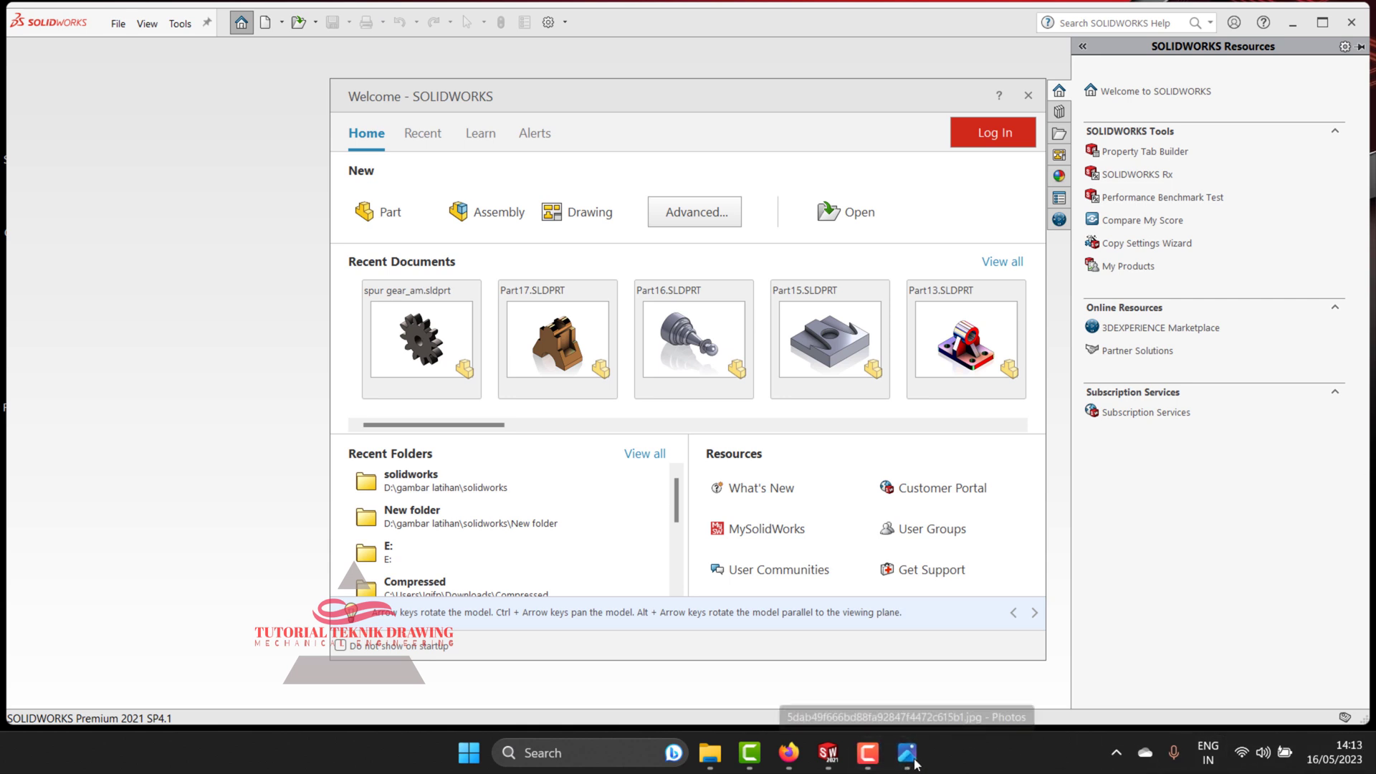
left_click(914, 765)
scroll(957, 396, "up", 5)
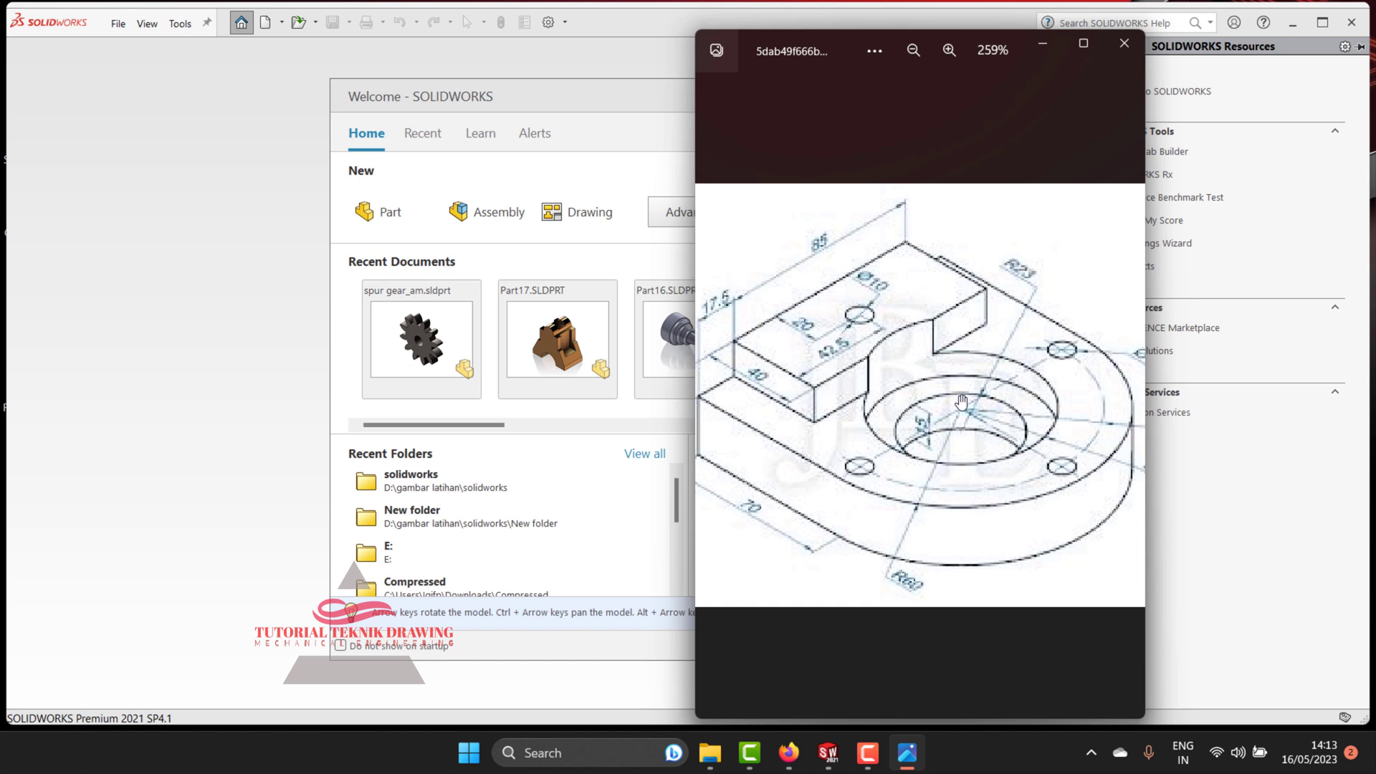
scroll(961, 401, "down", 1)
scroll(910, 401, "down", 1)
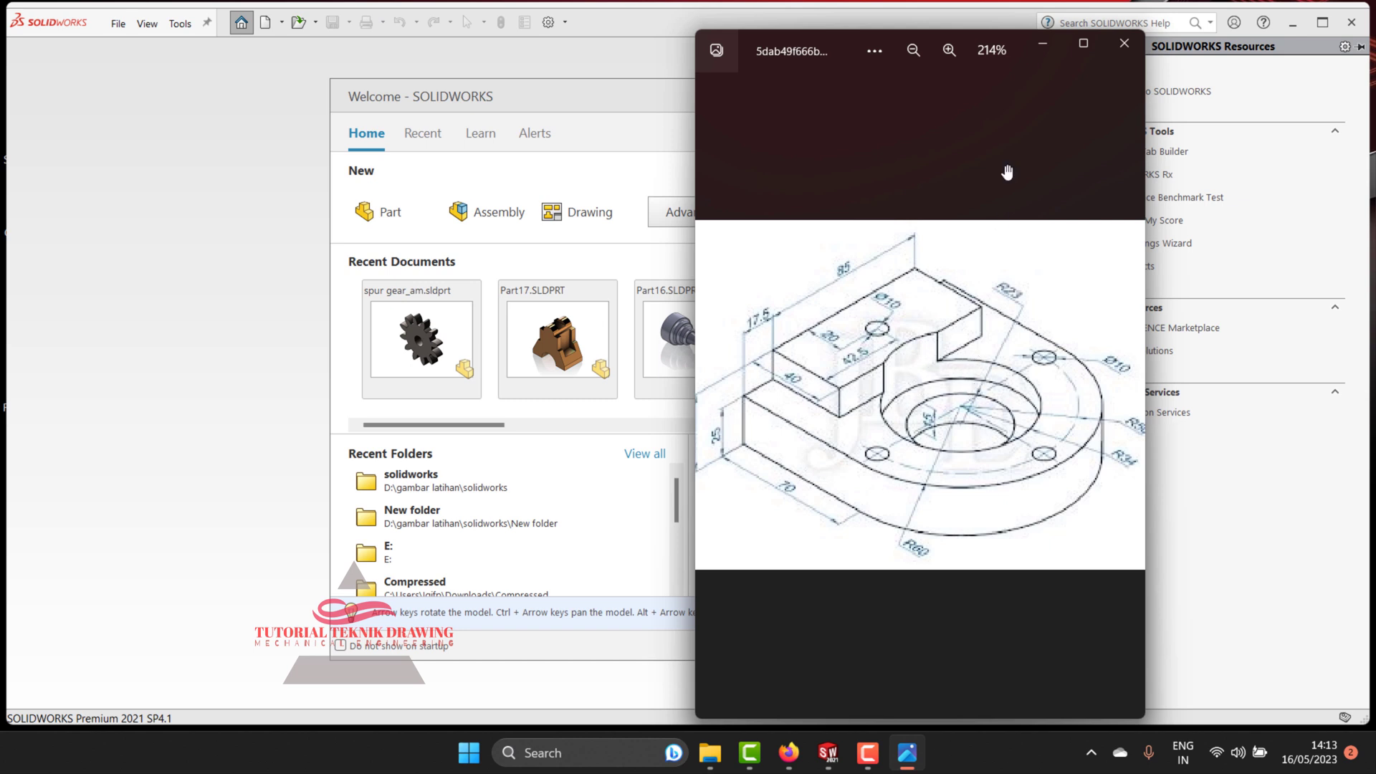
left_click(1044, 44)
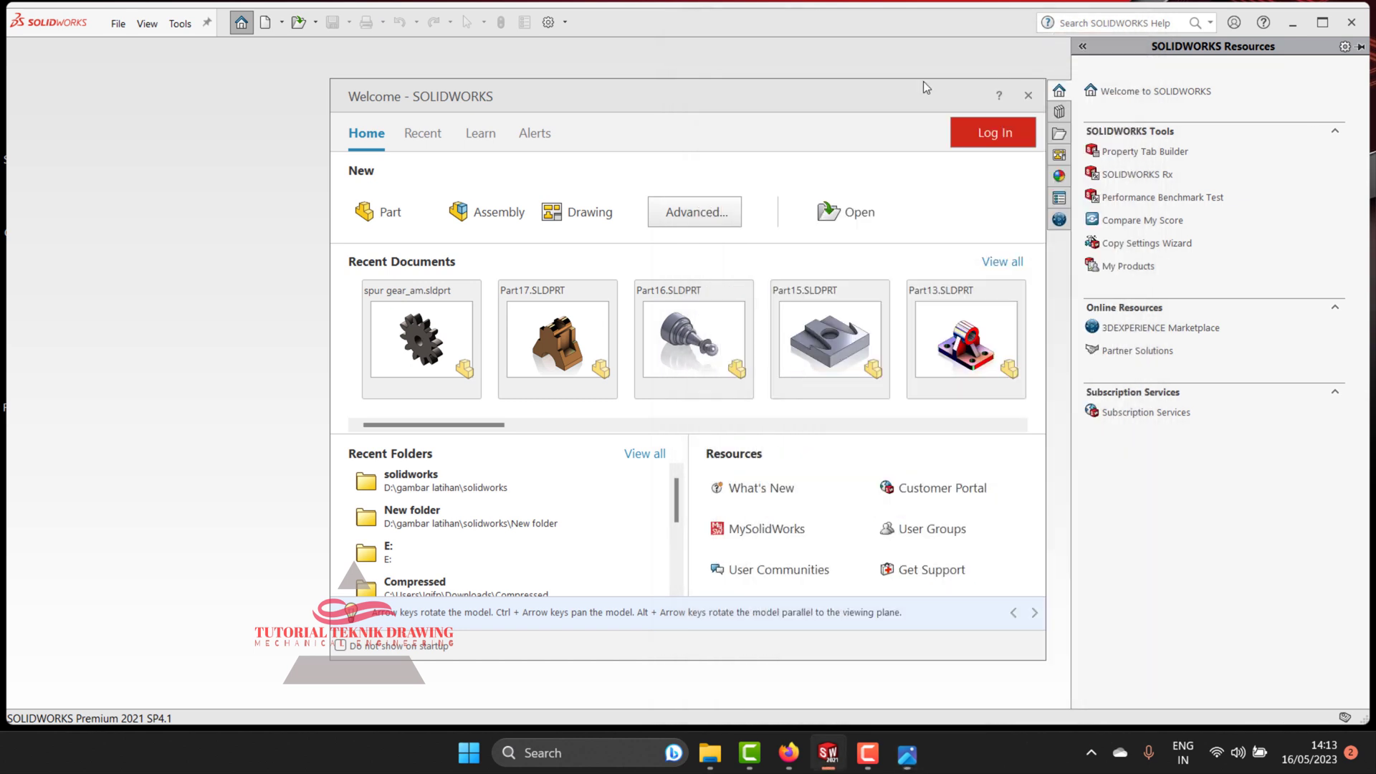
Step: Create a new blank part and bring the reference drawing back beside it
left_click(402, 211)
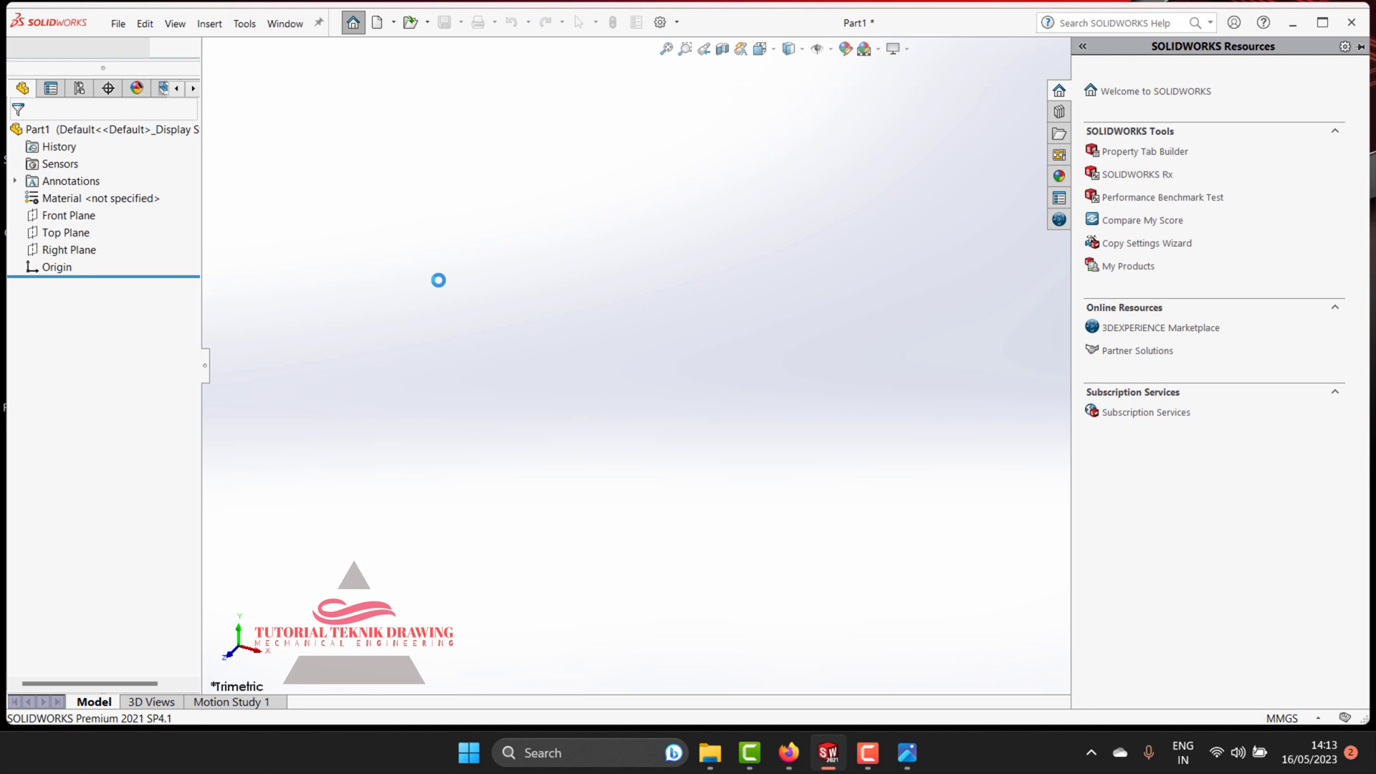
left_click(915, 748)
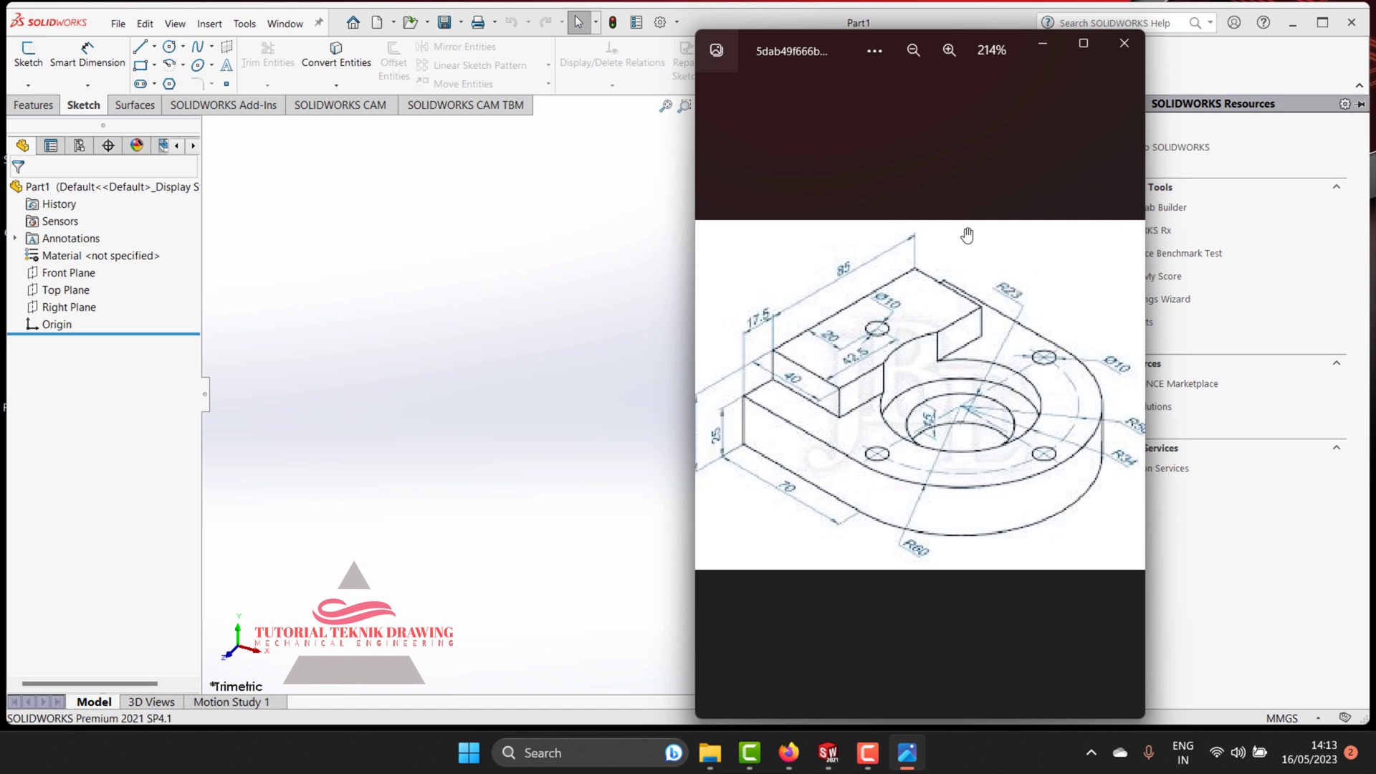
Step: On the Top Plane, viewed Normal To, draw a center rectangle anchored at the origin
left_click(1031, 49)
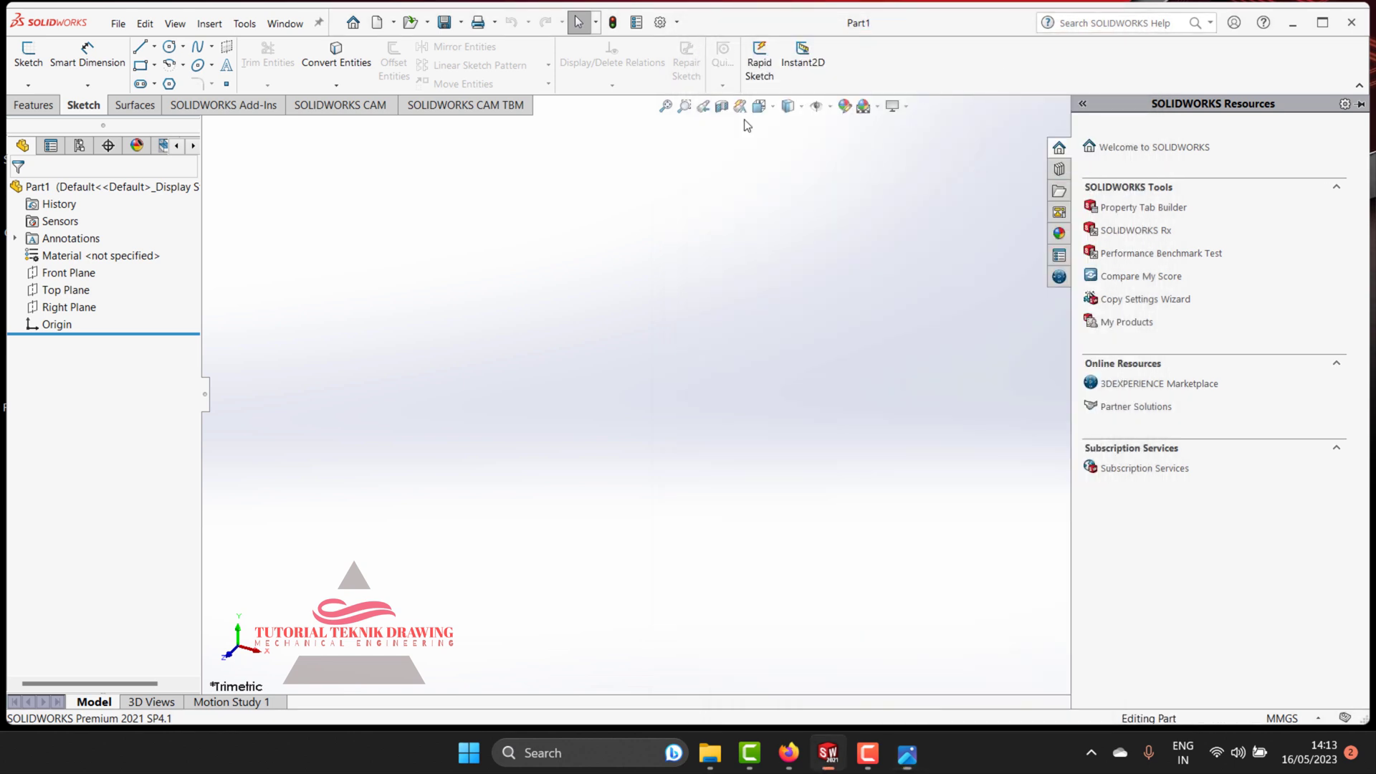
left_click(76, 298)
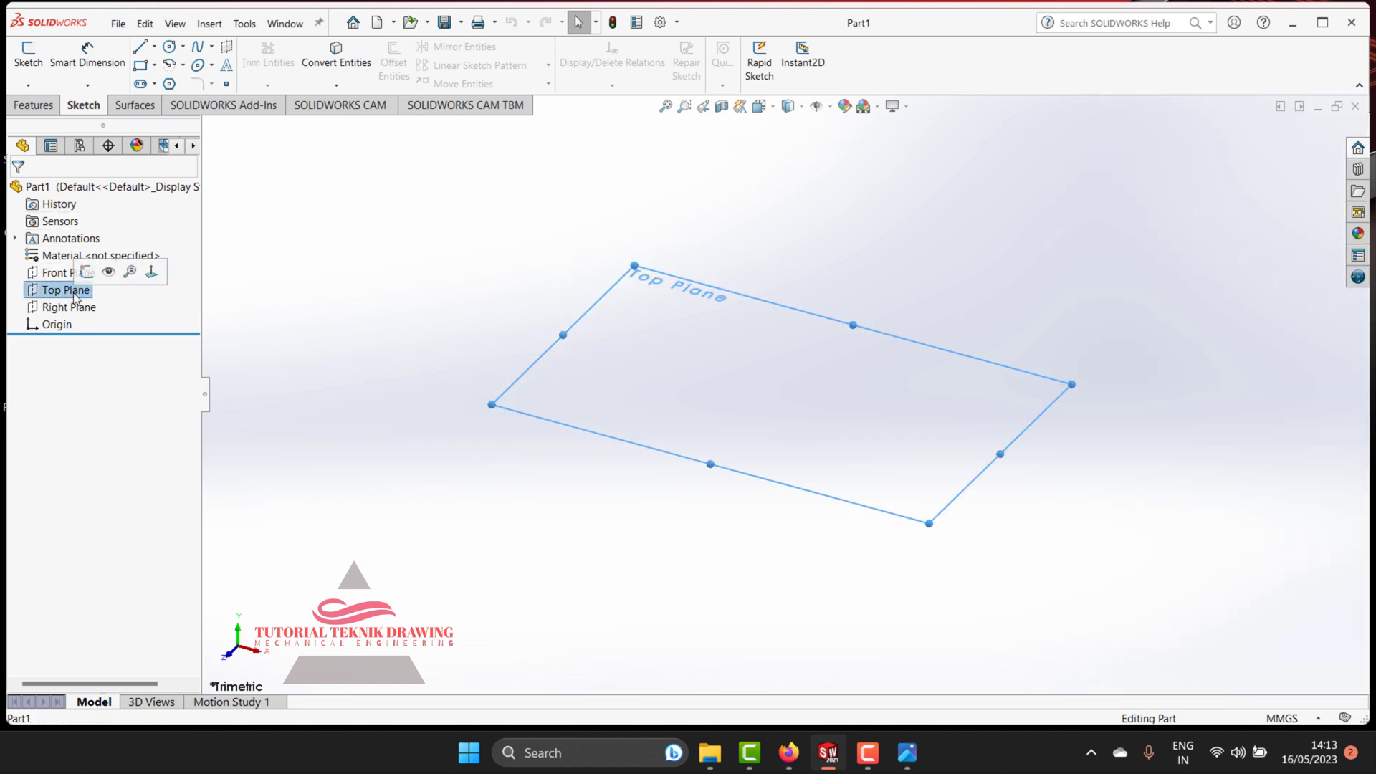
left_click(150, 280)
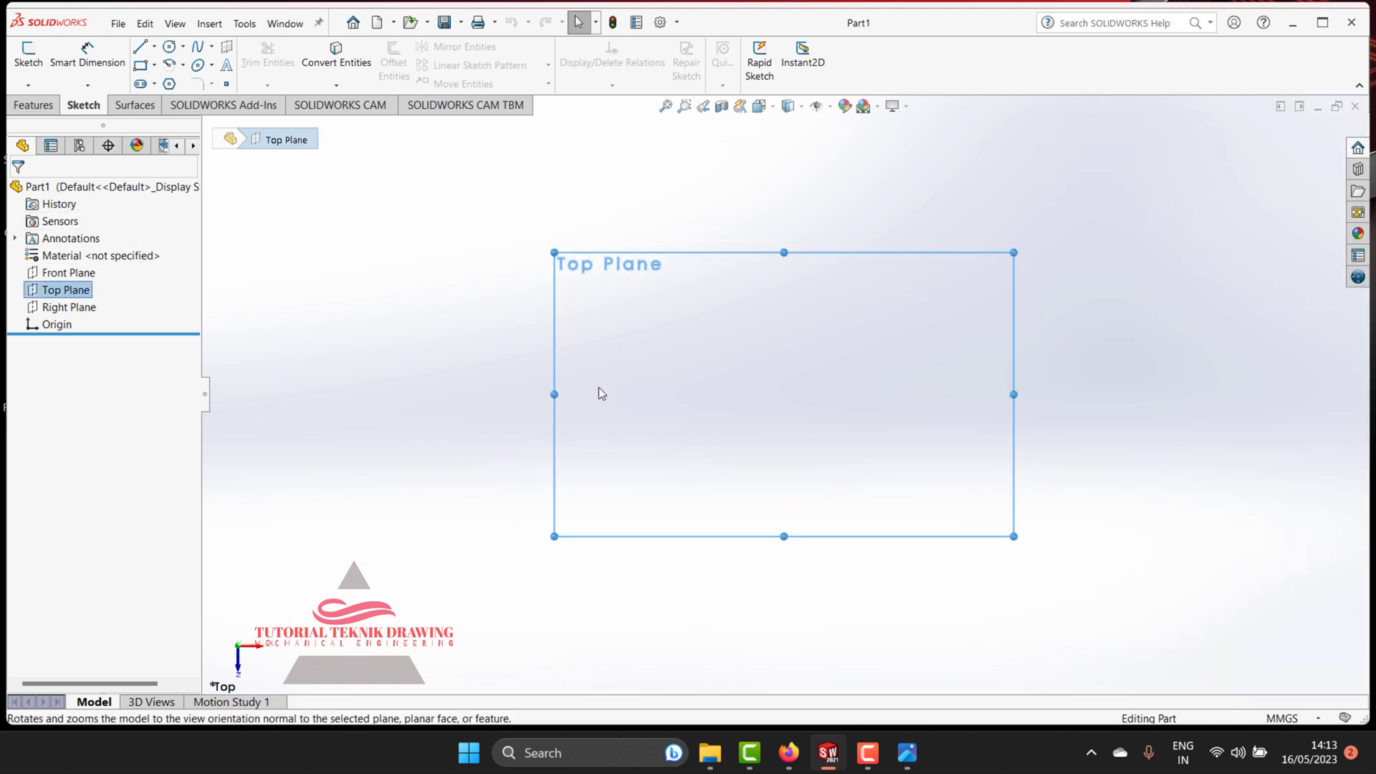
left_click(142, 66)
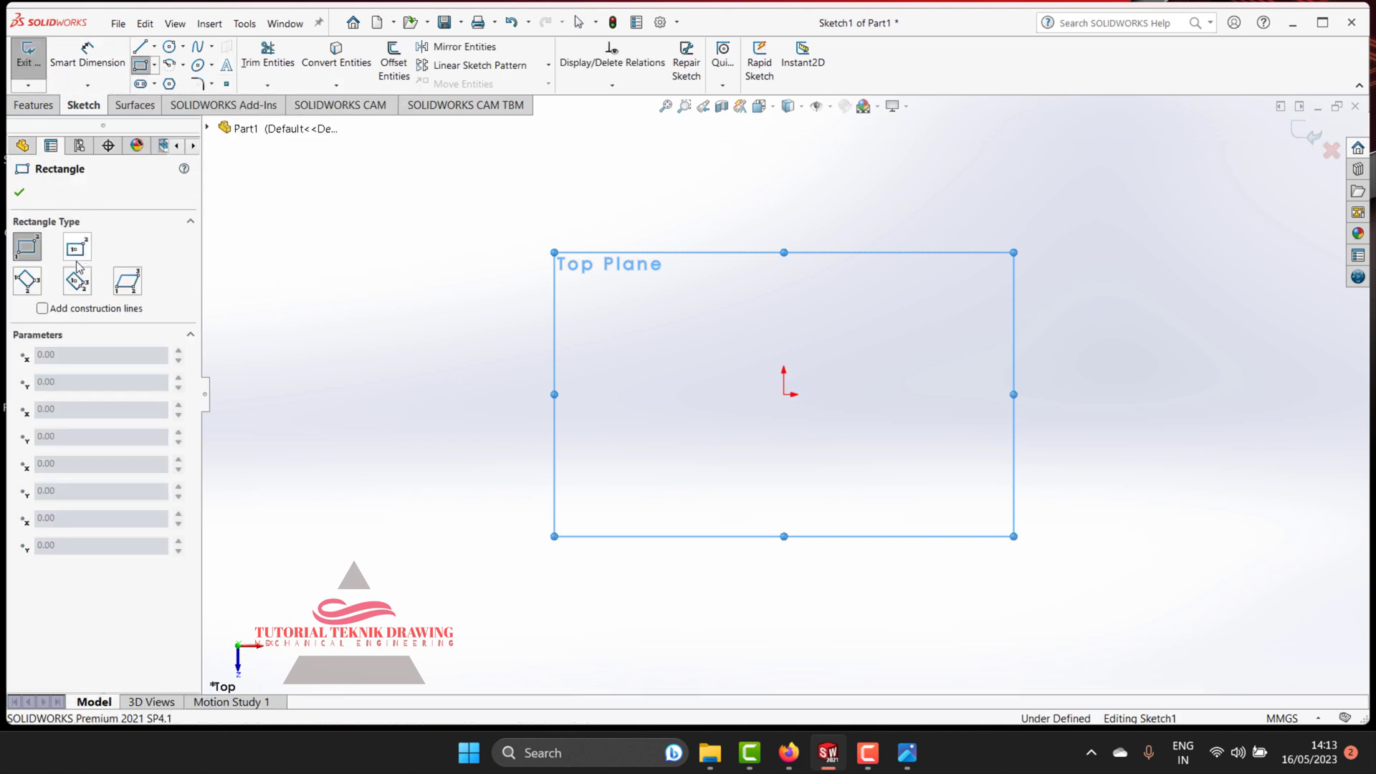
left_click(78, 247)
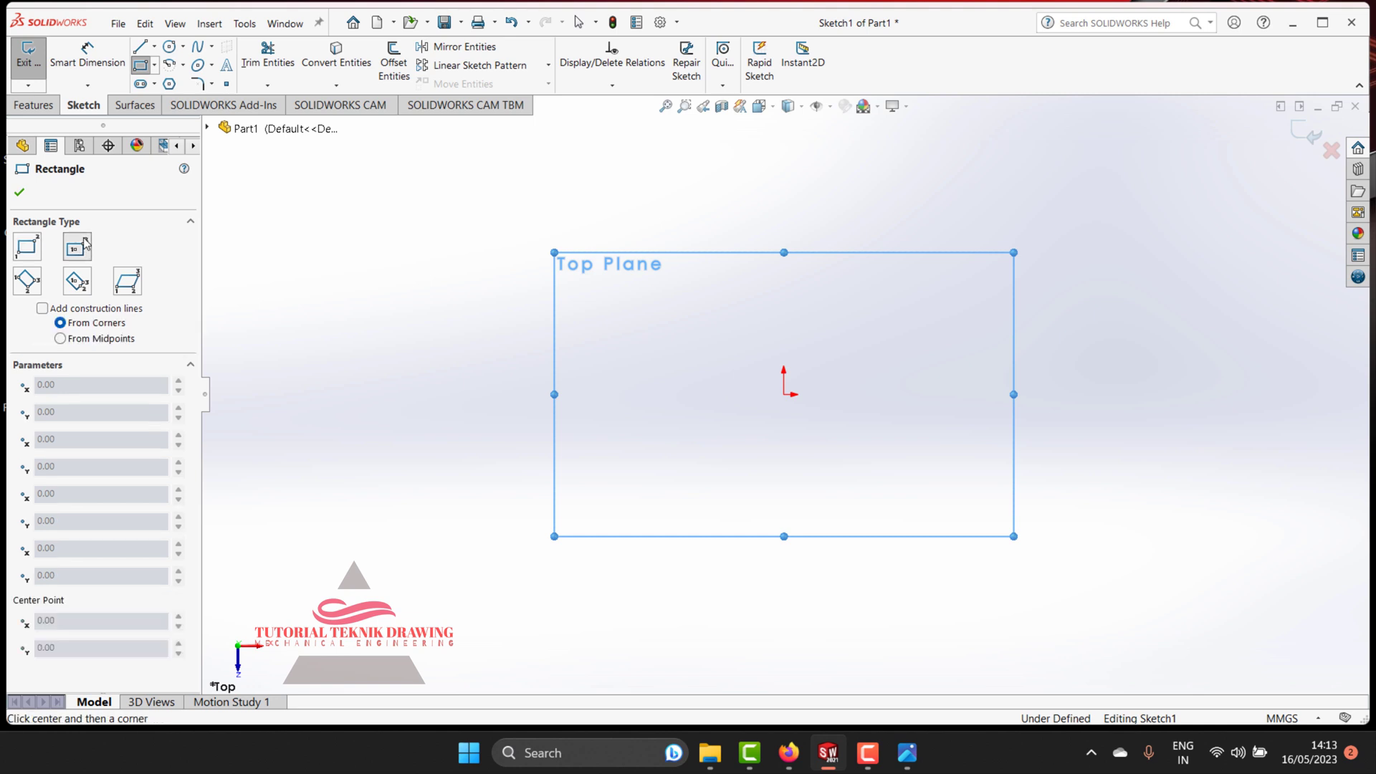
left_click(784, 394)
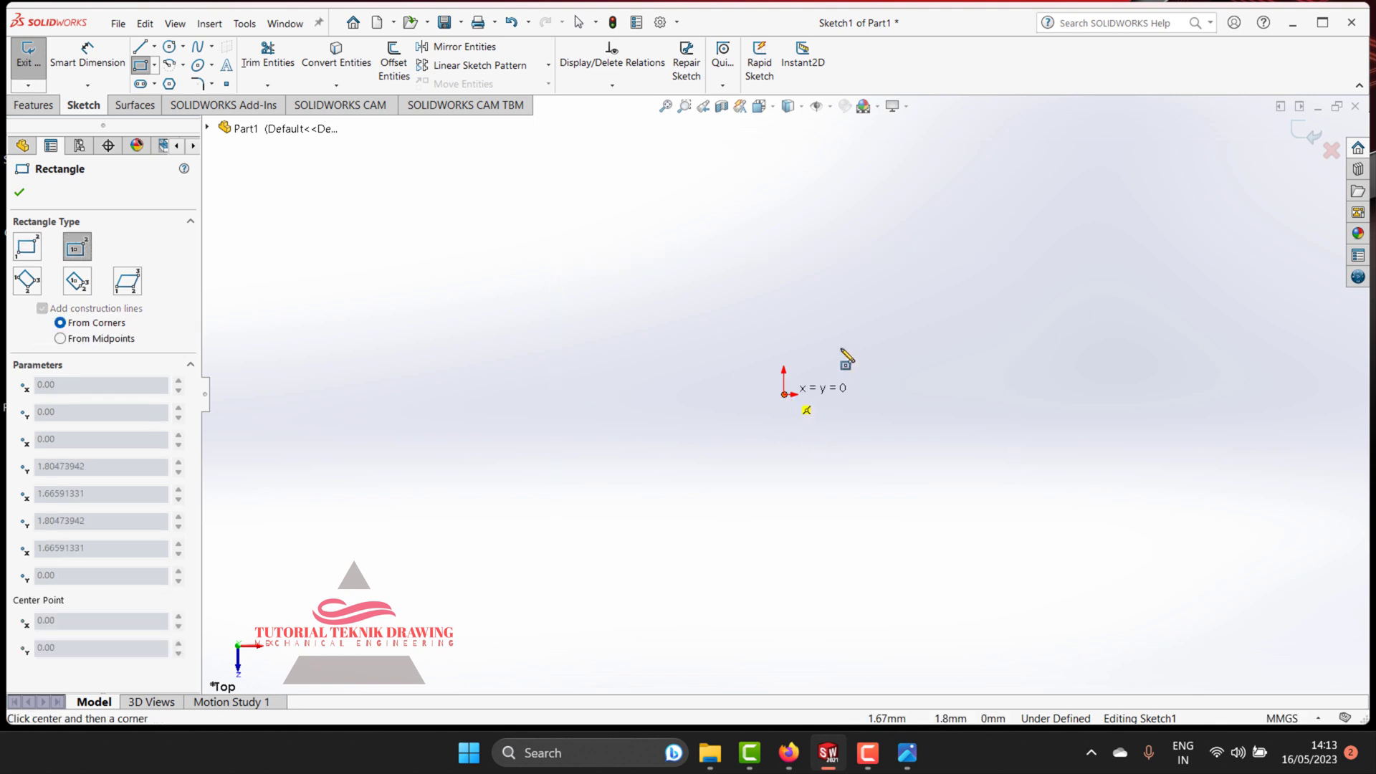
left_click(949, 265)
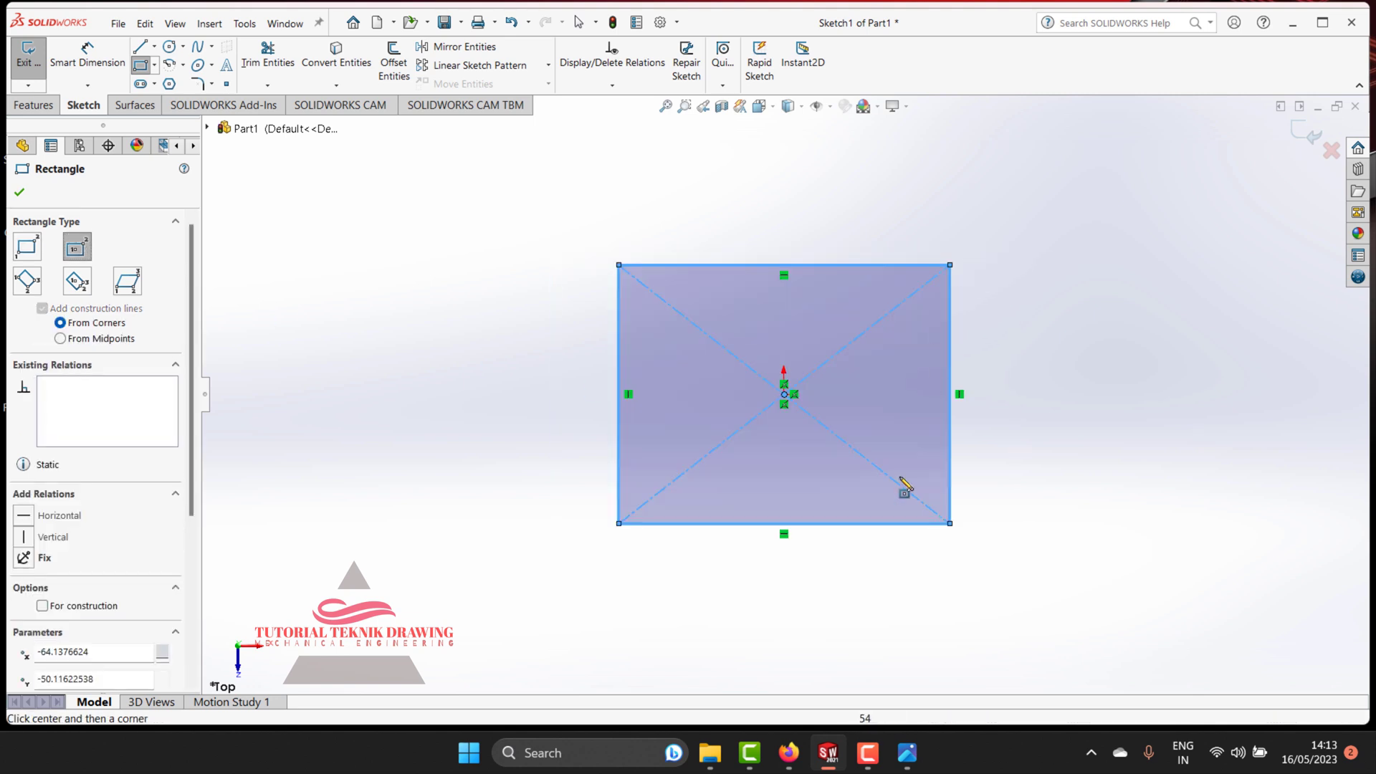
left_click(906, 753)
Step: Zoom the reference drawing to read its 85, 70 and R60 dimensions, then minimize Photos
scroll(975, 436, "down", 1)
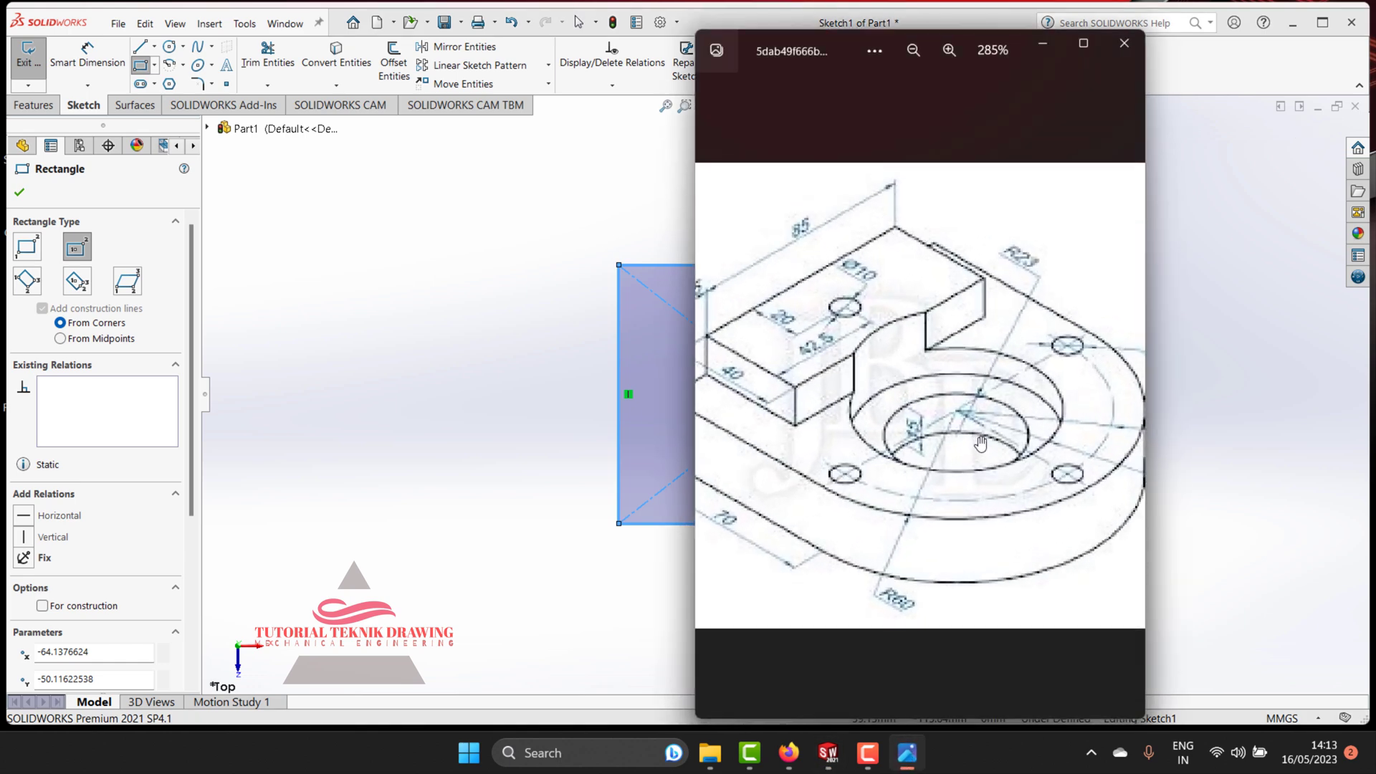
scroll(982, 447, "up", 1)
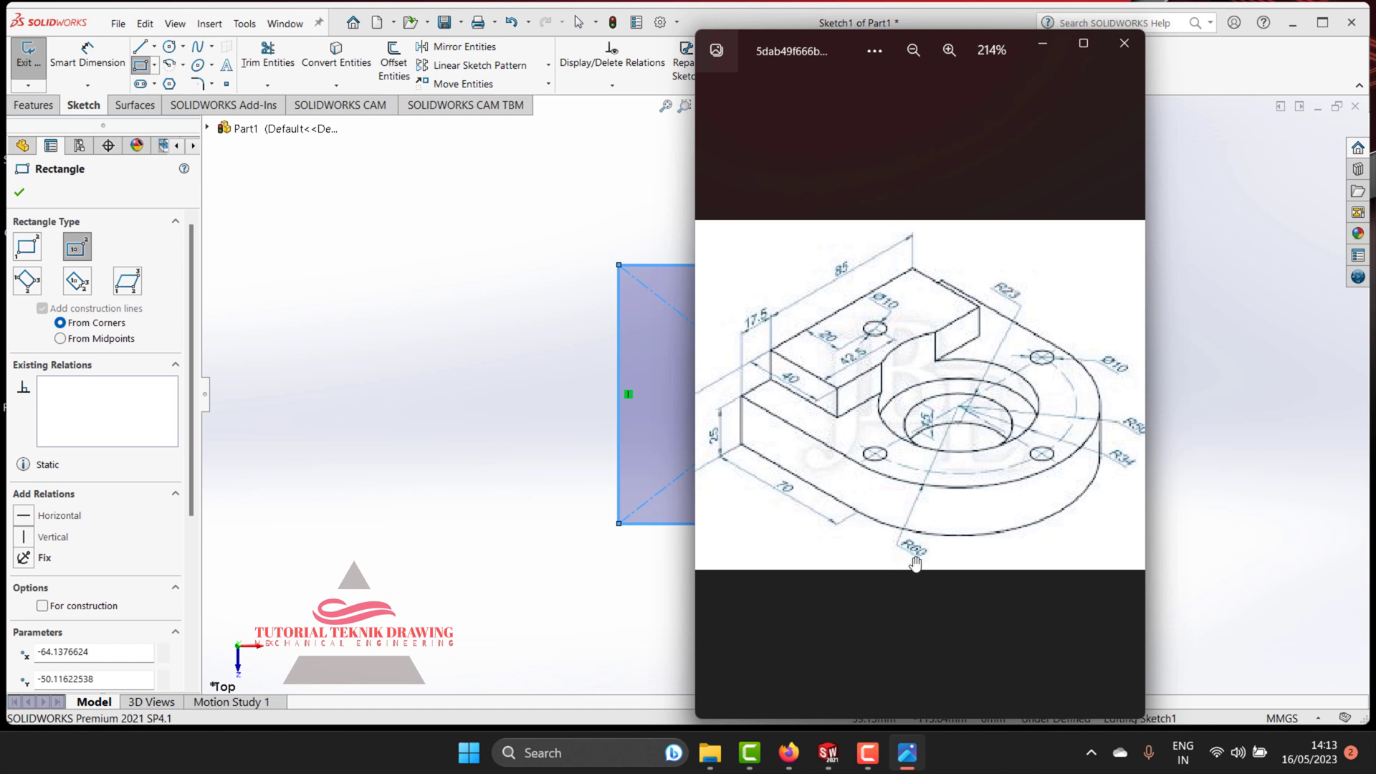
scroll(915, 584, "up", 2)
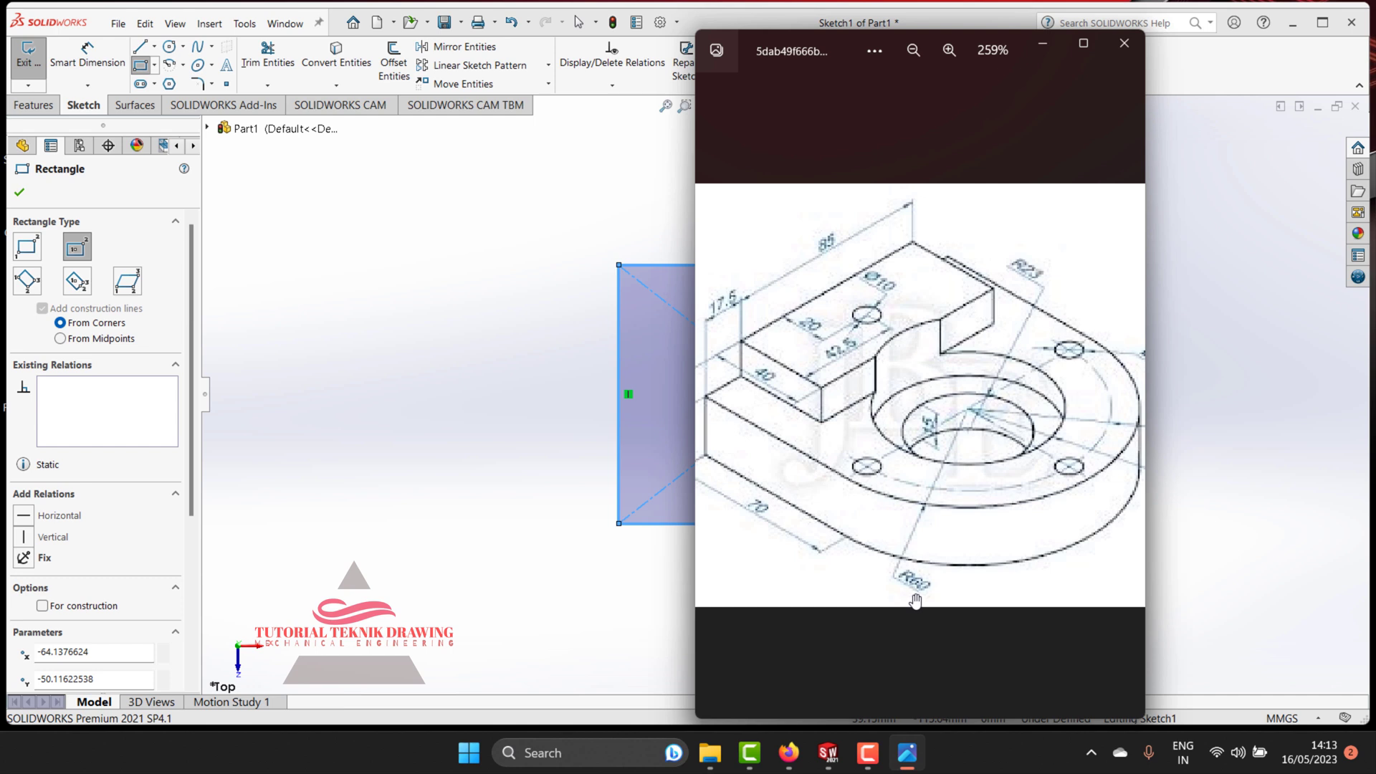
left_click(1042, 44)
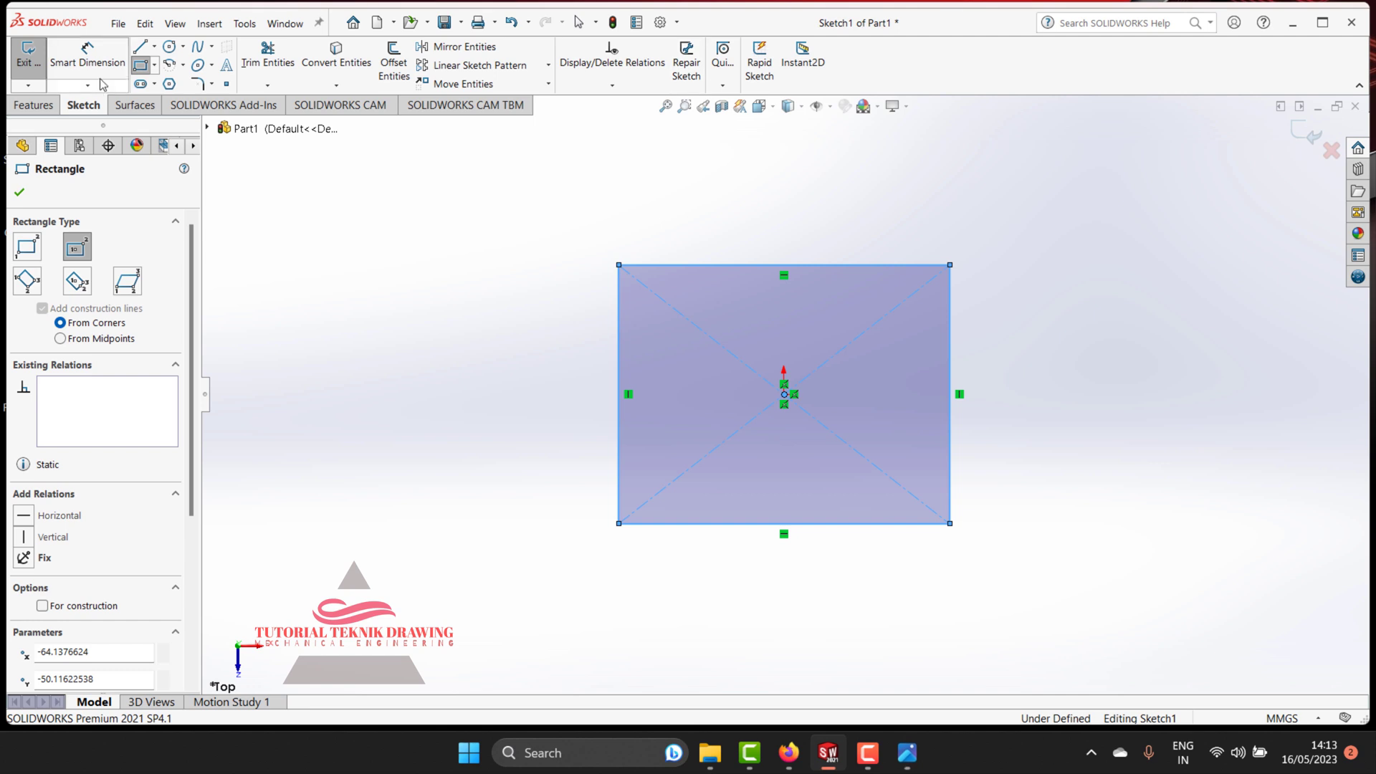
Step: Dimension the rectangle's left edge to a 120 mm height
left_click(87, 54)
left_click(619, 356)
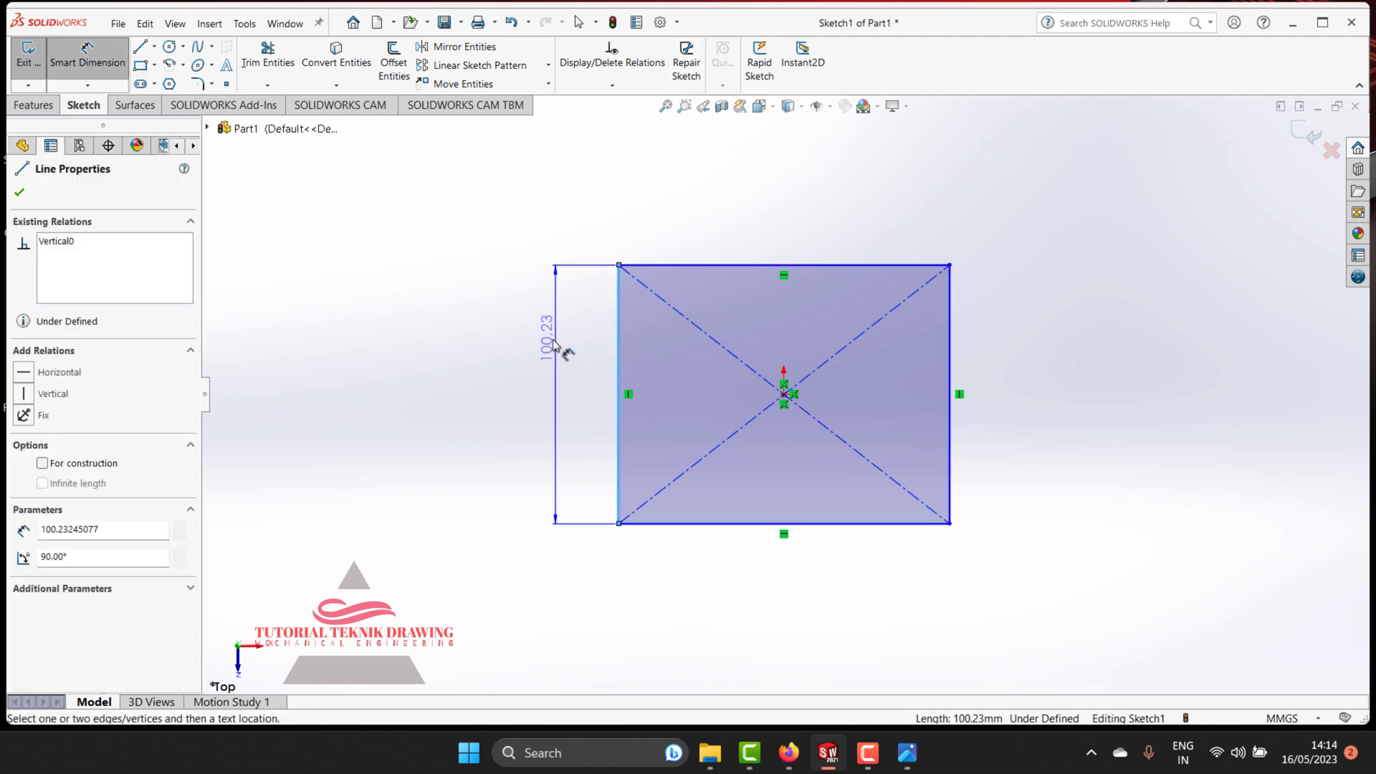
left_click(553, 346)
type("1")
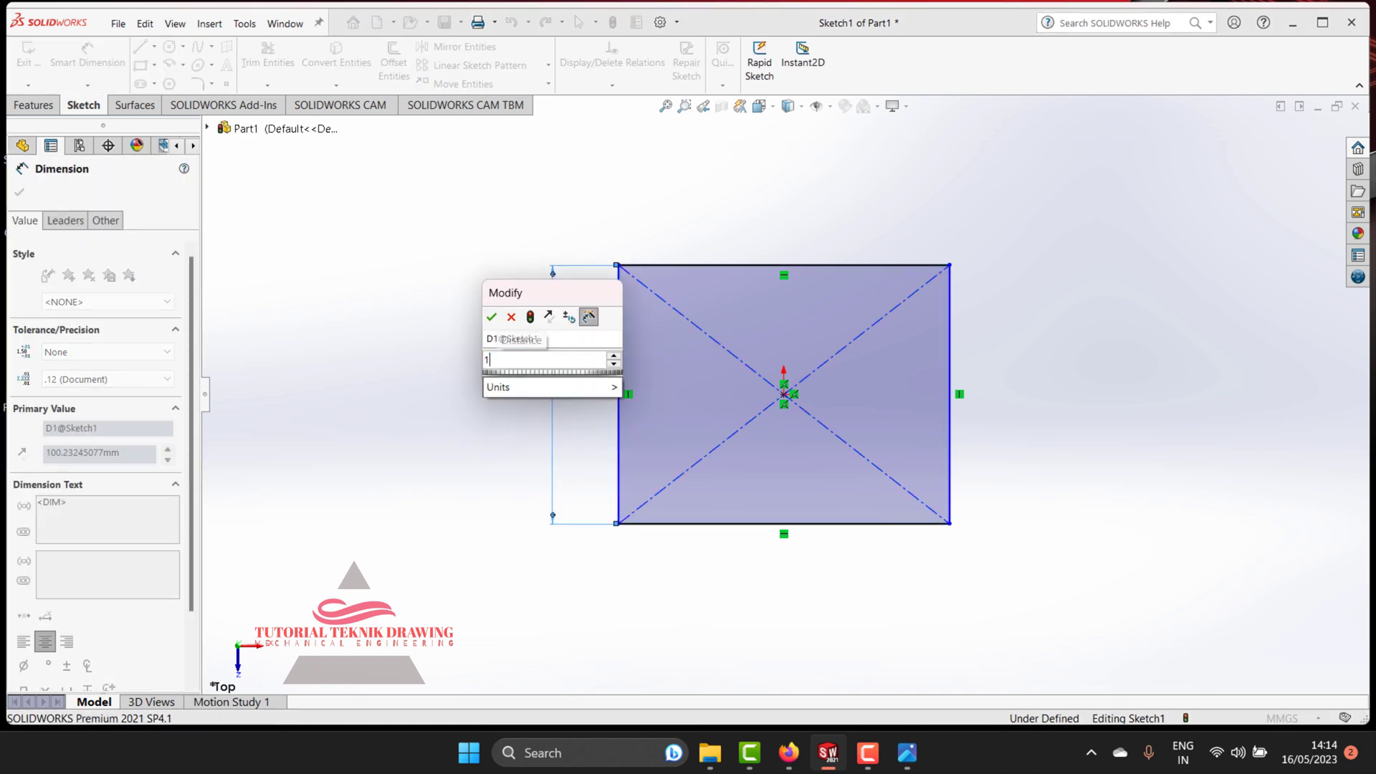
type("20")
key("Return")
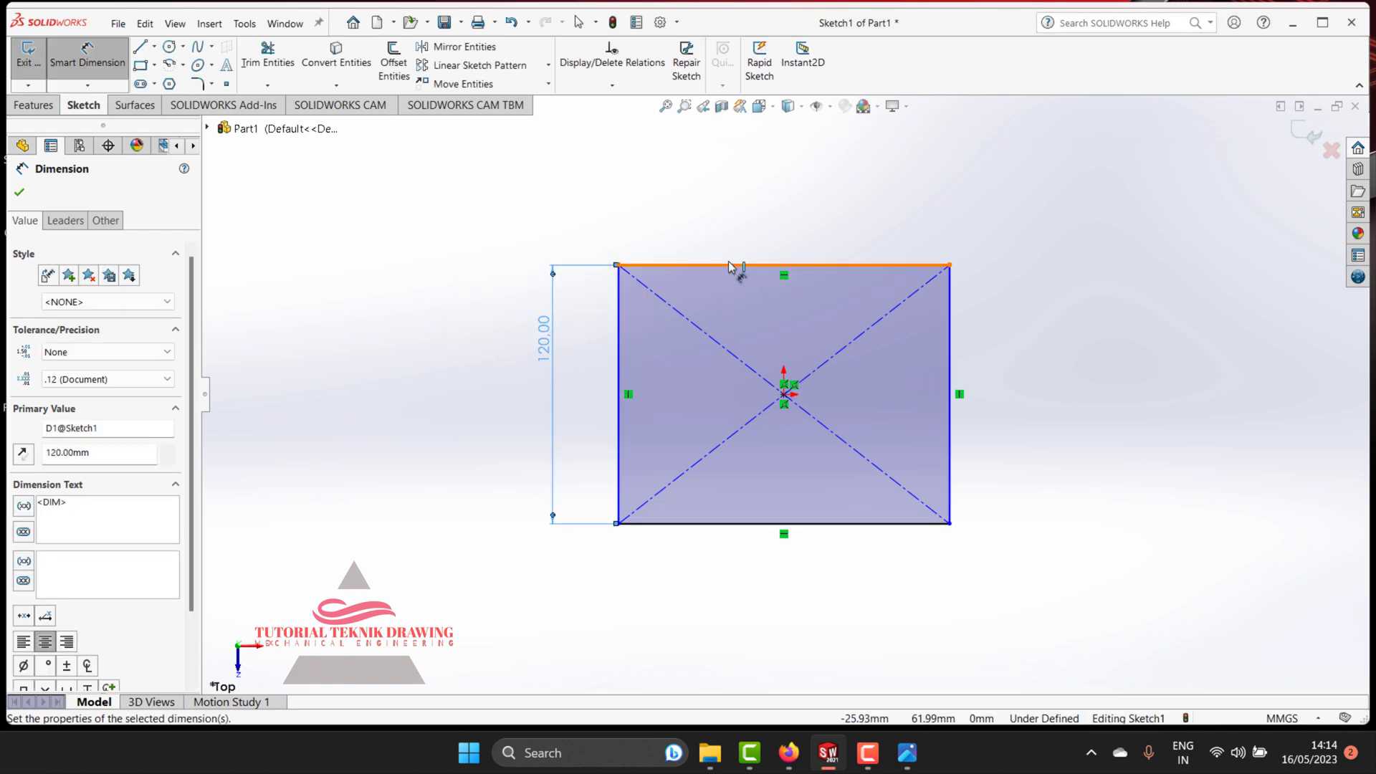
Step: Dimension the rectangle's top edge to a 70 mm width, fully defining Sketch1
left_click(729, 266)
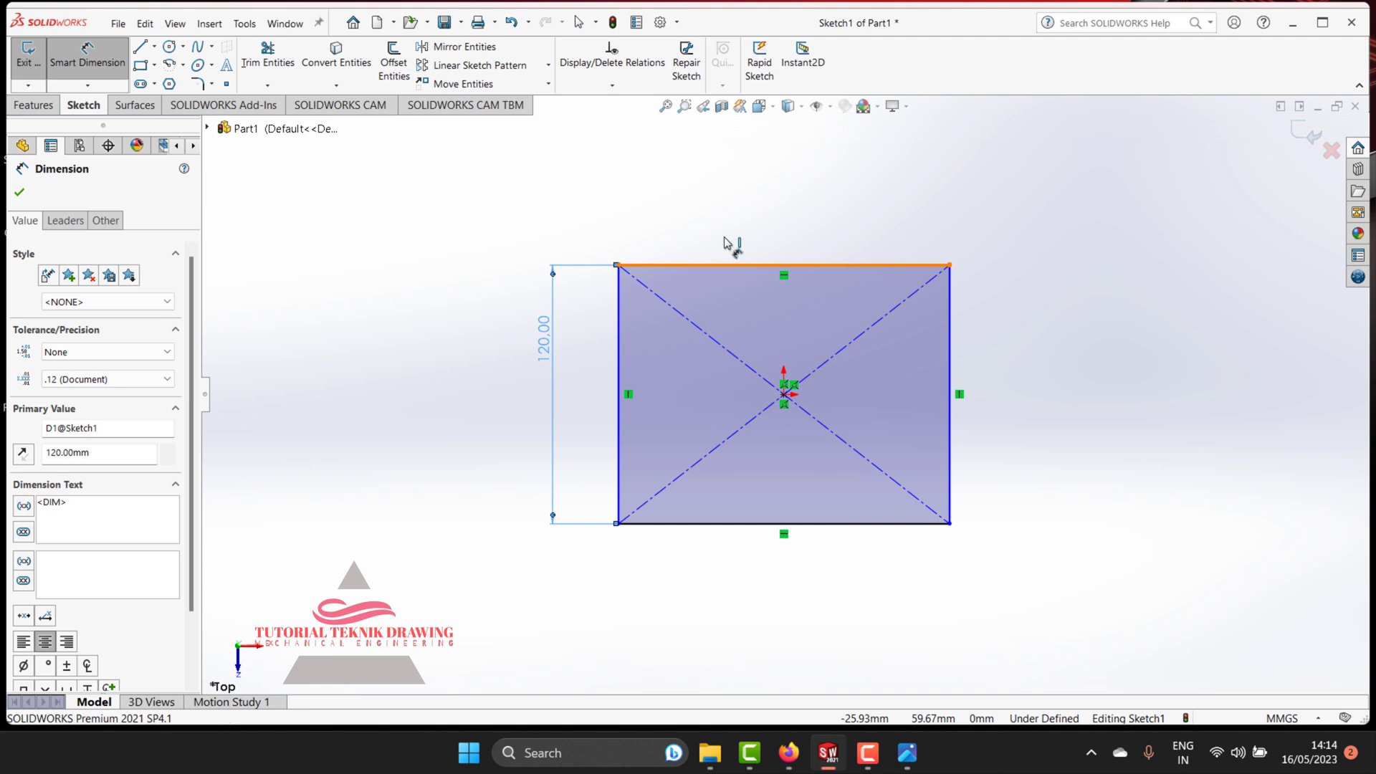
left_click(725, 240)
type("70")
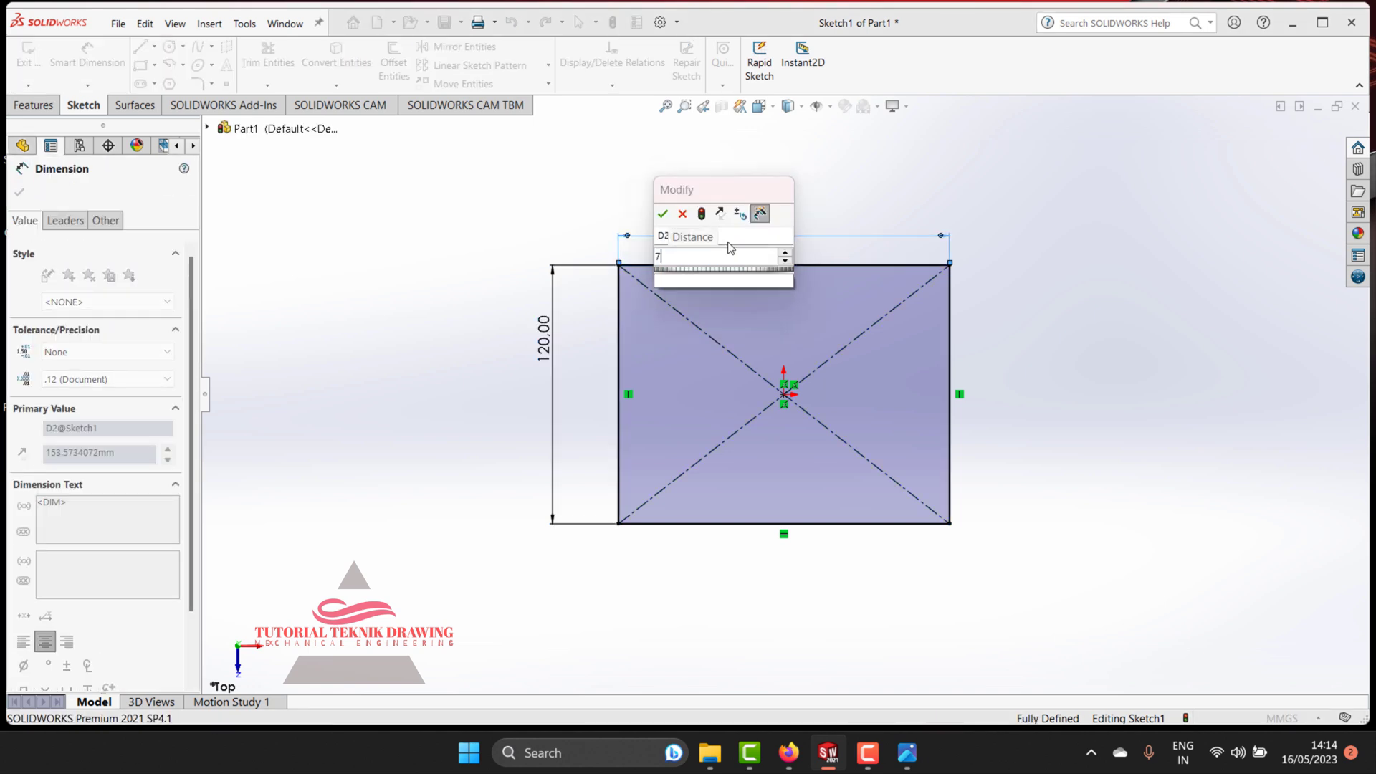
key("Return")
scroll(844, 360, "down", 2)
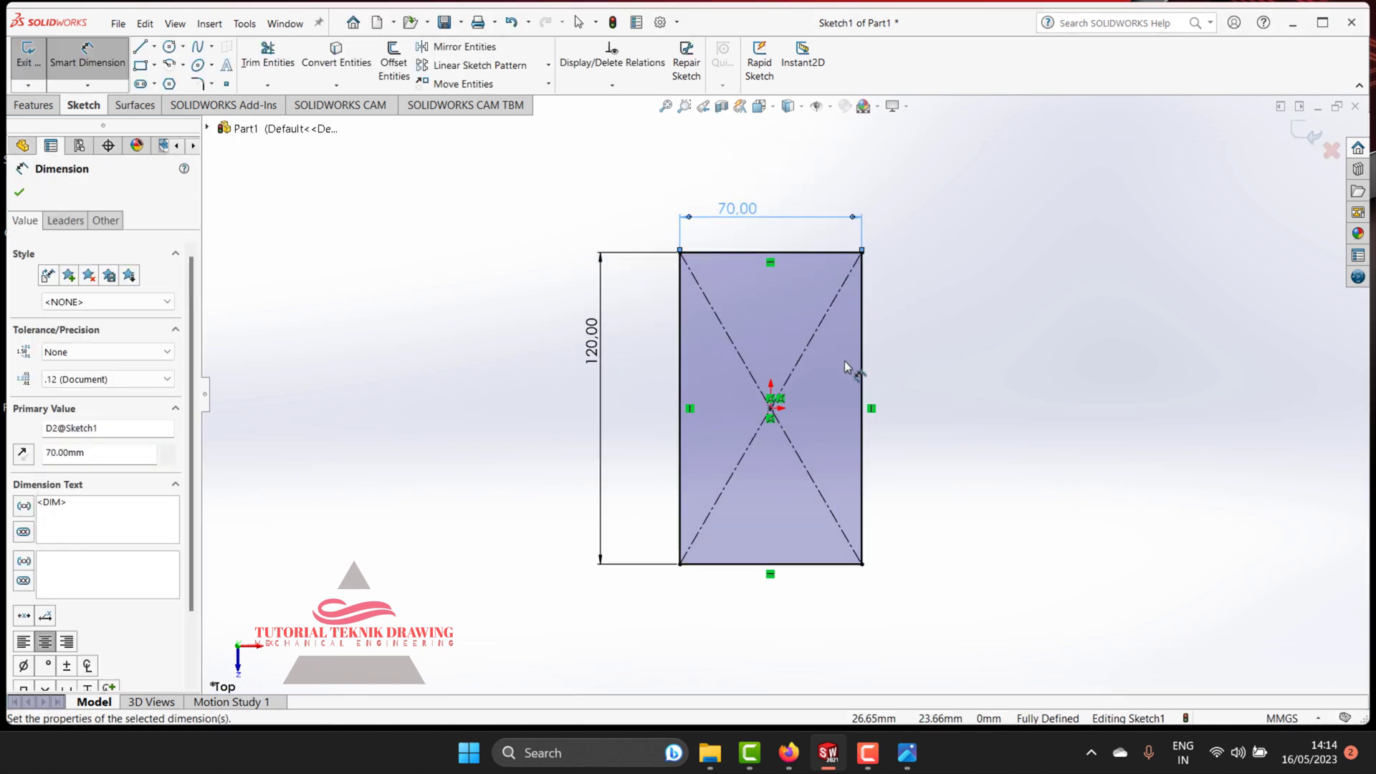
scroll(844, 360, "down", 2)
scroll(906, 405, "up", 1)
scroll(552, 276, "down", 3)
scroll(503, 276, "up", 3)
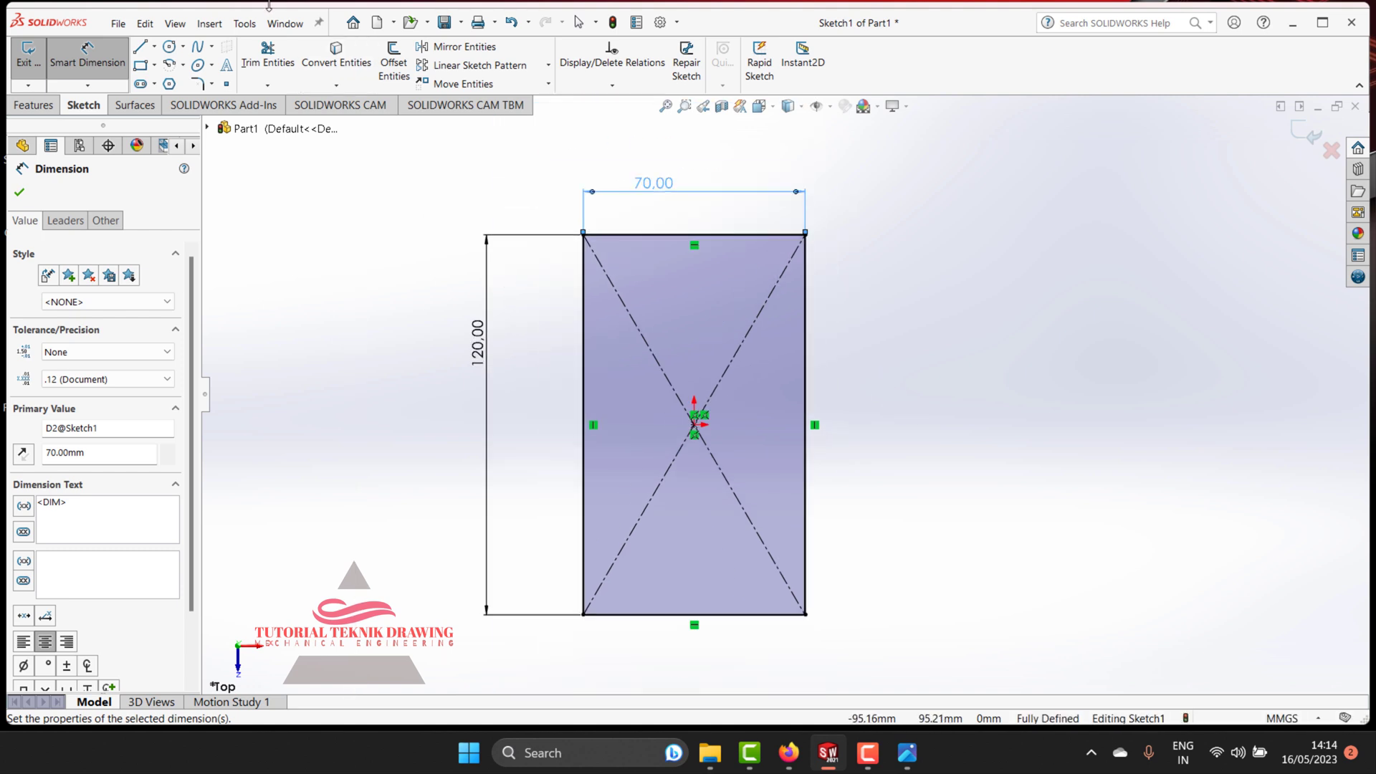
left_click(170, 49)
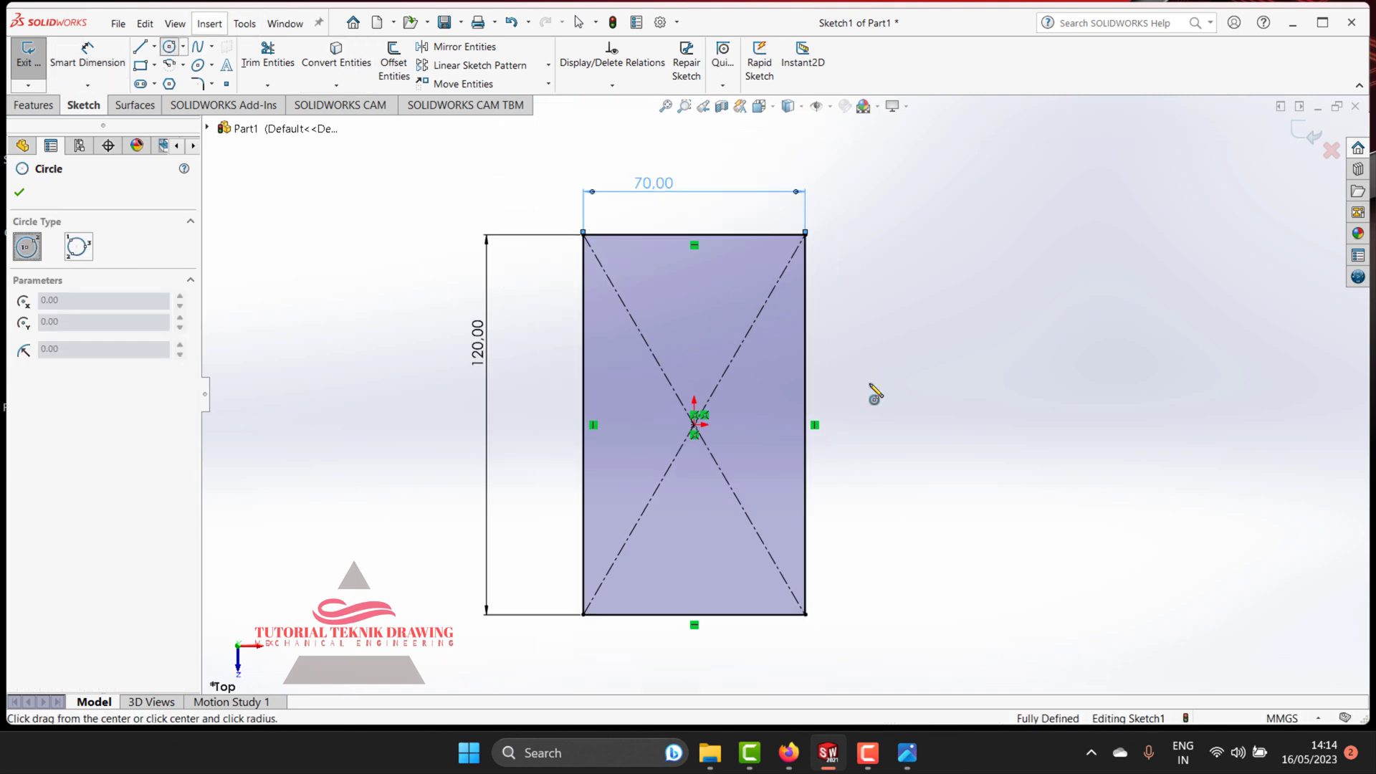
Step: Draw an R60 circle on the right edge's midpoint and power-trim it into a D-shaped outline
left_click(806, 424)
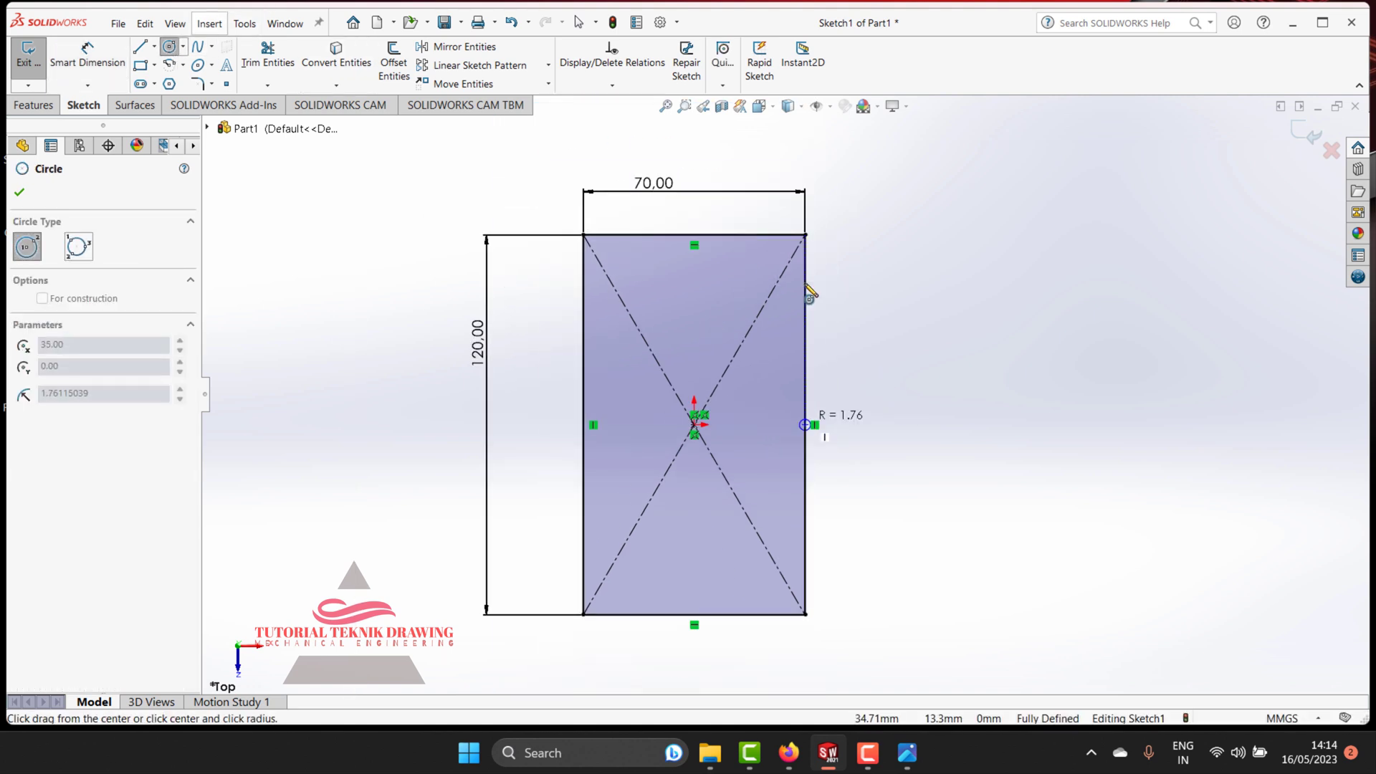
left_click(806, 234)
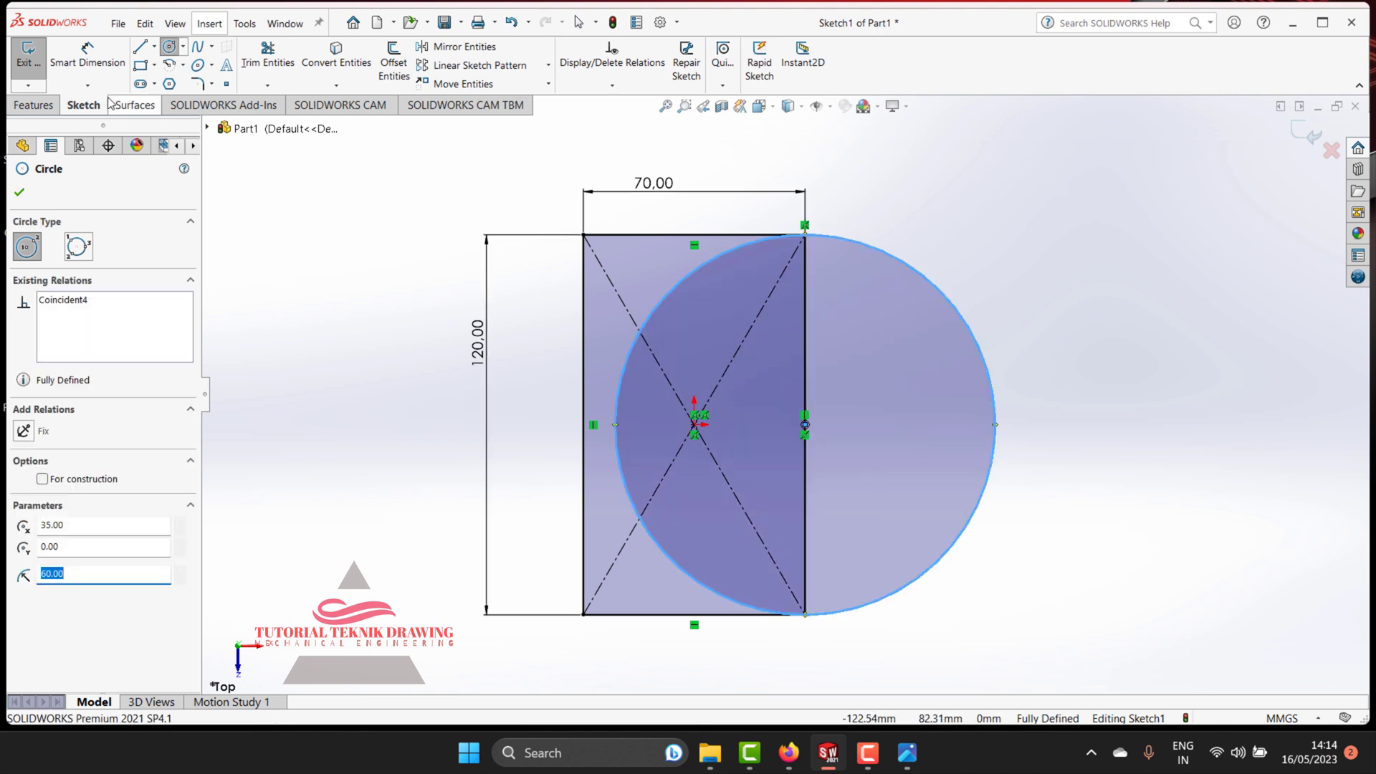
left_click(267, 56)
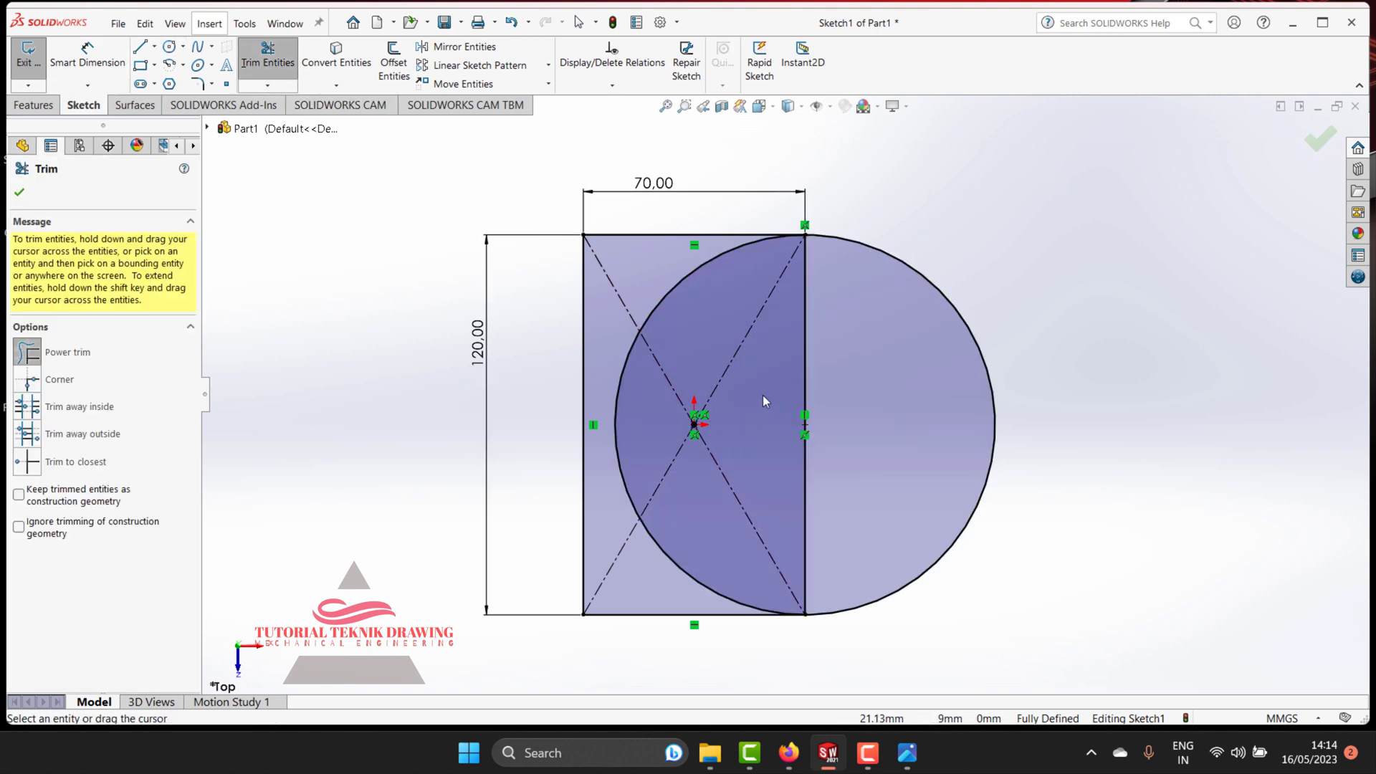
mouse_move(658, 302)
left_mouse_down()
mouse_move(673, 444)
mouse_move(784, 498)
mouse_move(795, 366)
mouse_move(621, 504)
mouse_move(713, 552)
mouse_move(717, 430)
left_mouse_up()
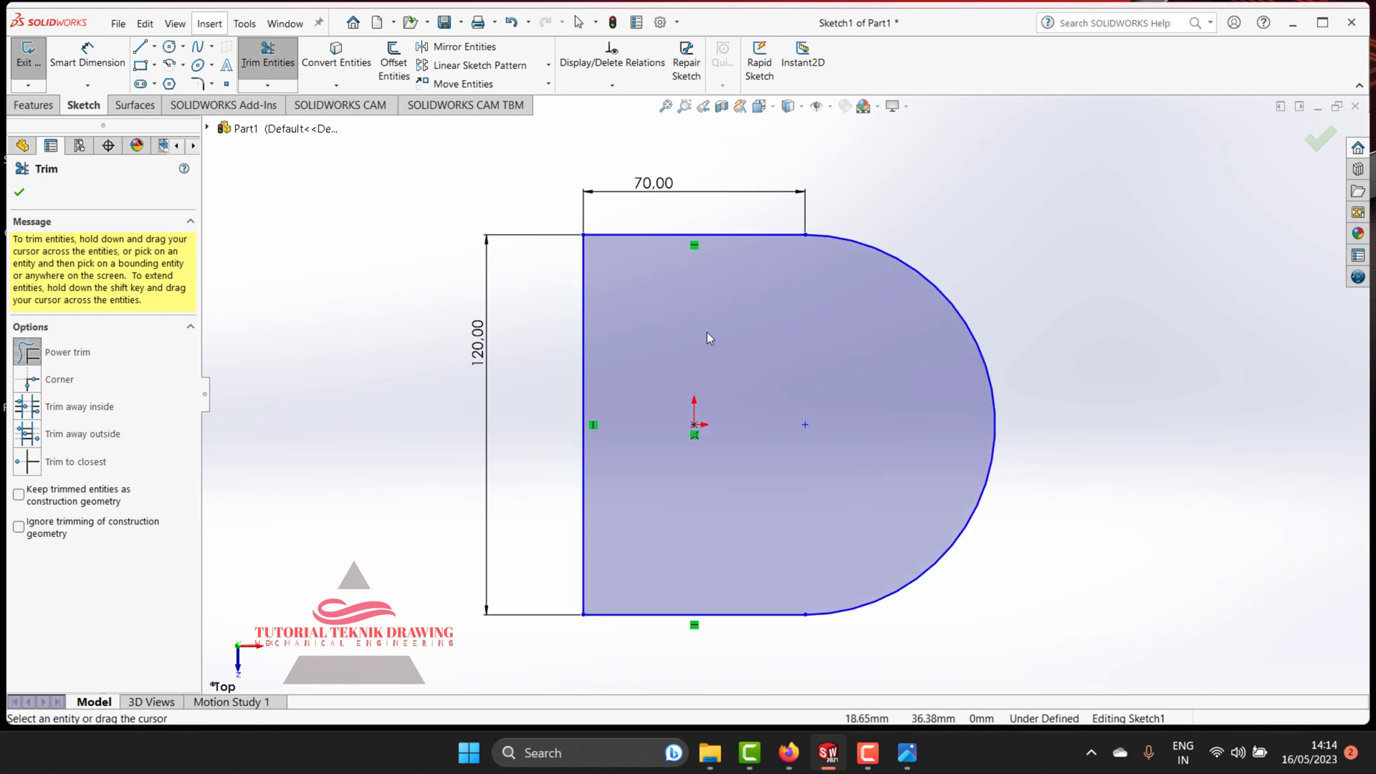
left_click(907, 752)
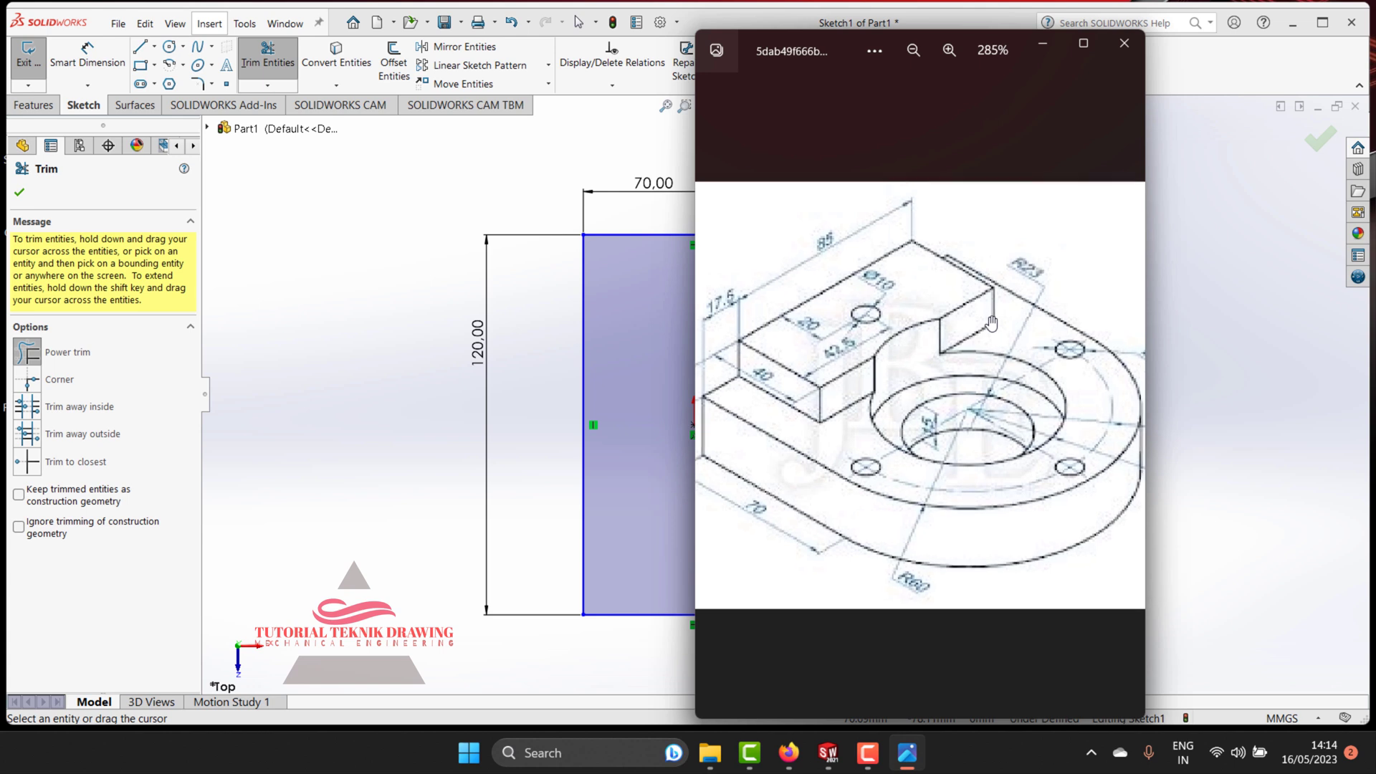
scroll(994, 329, "up", 3)
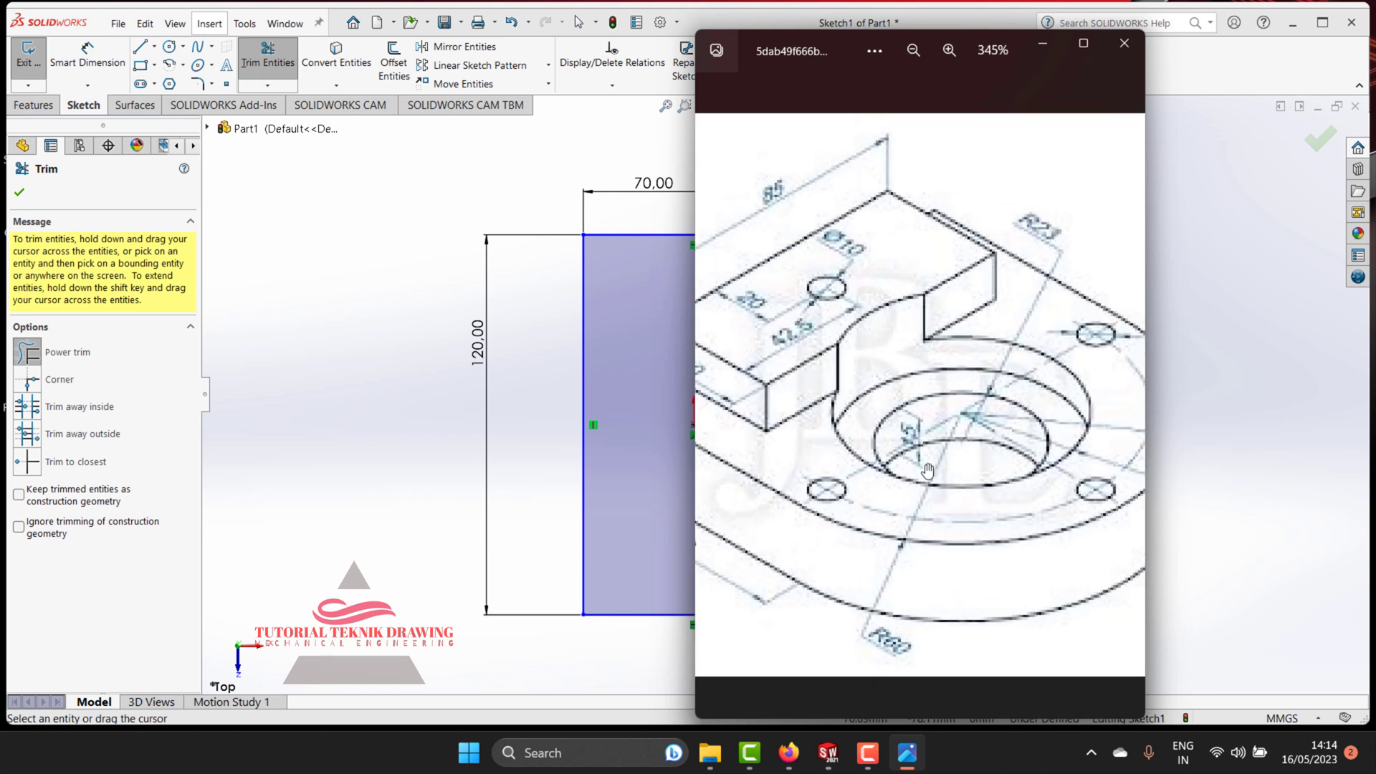
scroll(957, 412, "down", 1)
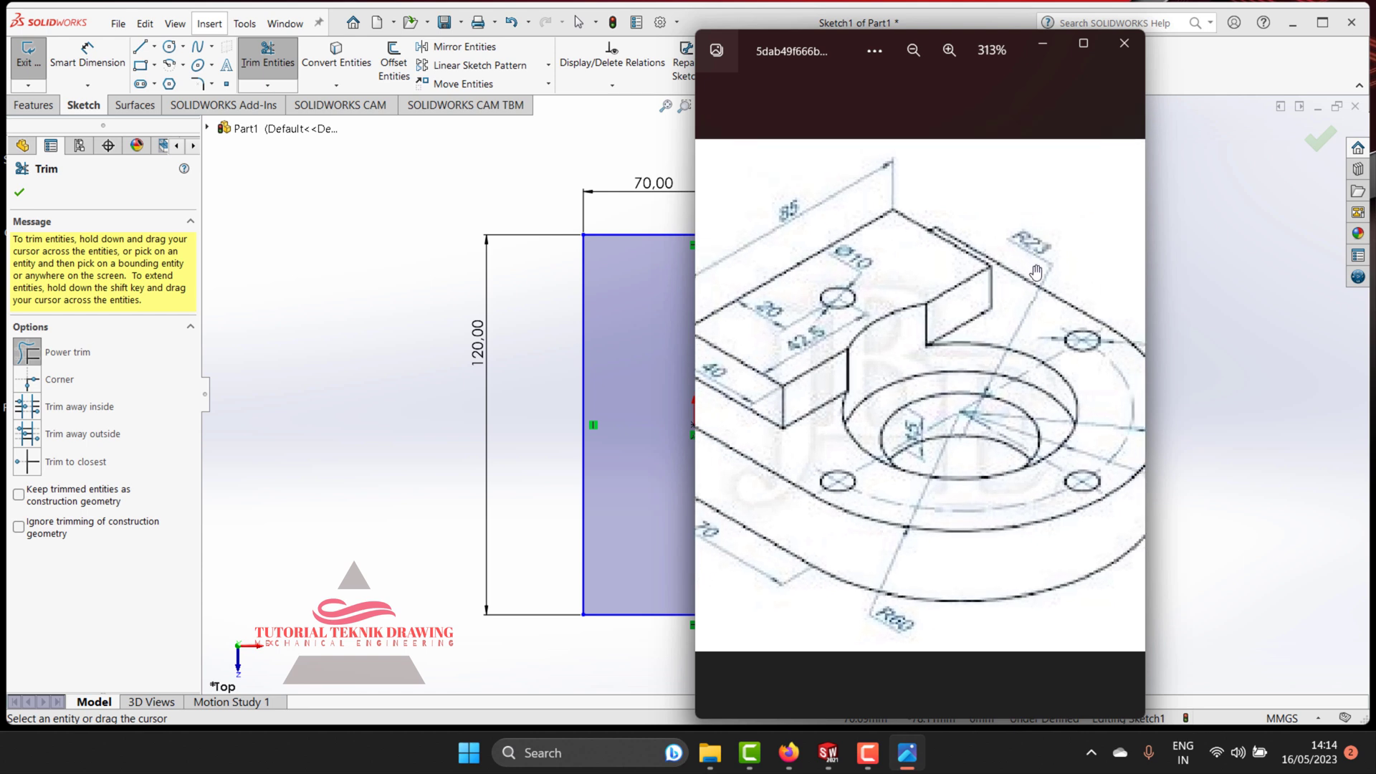
scroll(817, 402, "down", 2)
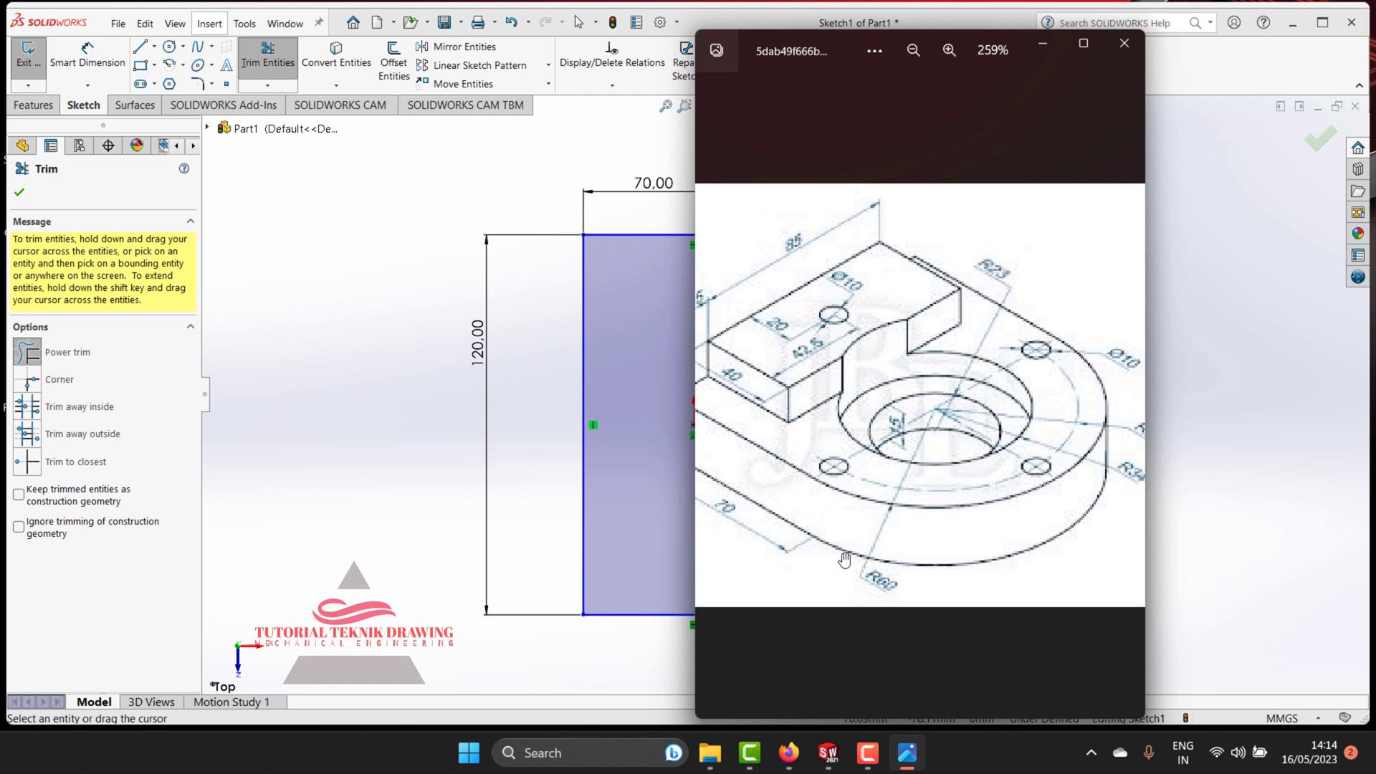
scroll(911, 481, "up", 1)
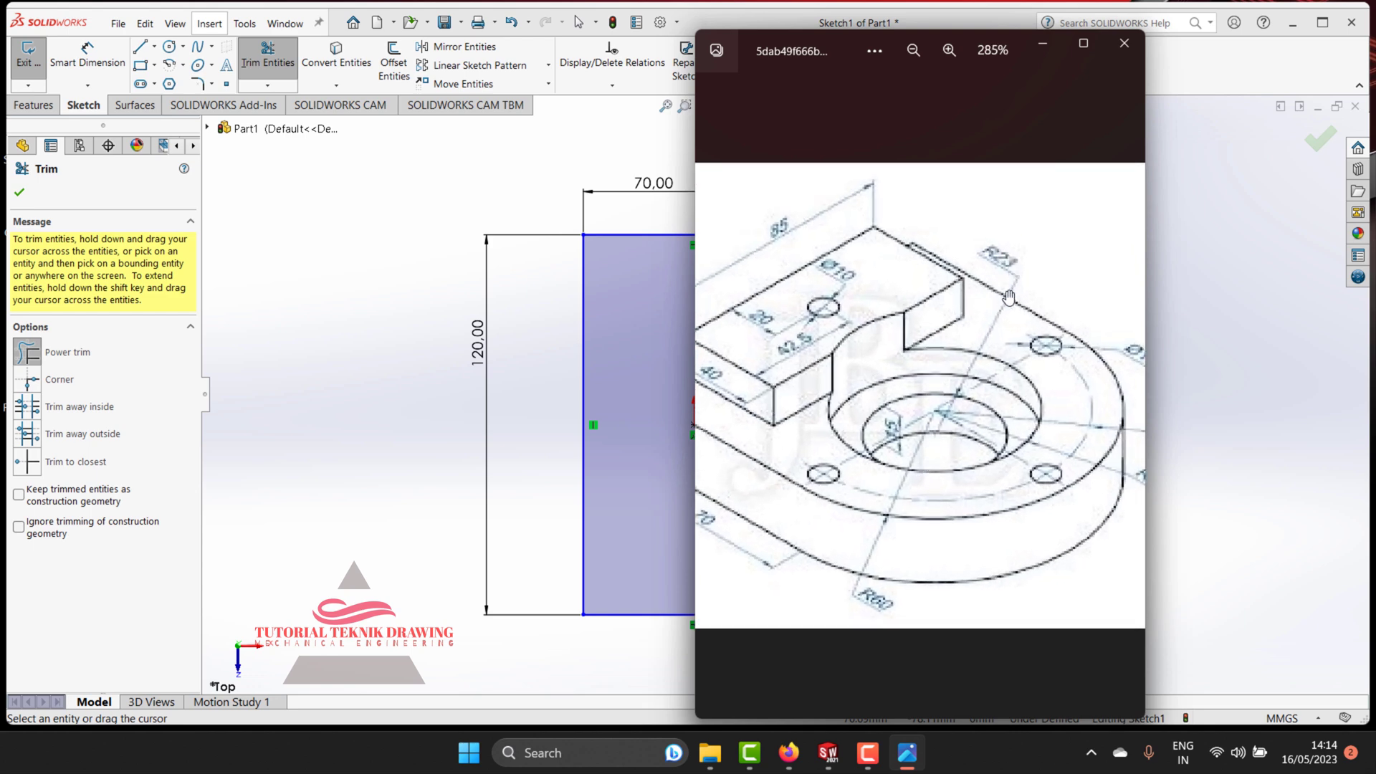
Step: Launch Calculator from Windows Search and compute 23 + 23 = 46
left_click(584, 746)
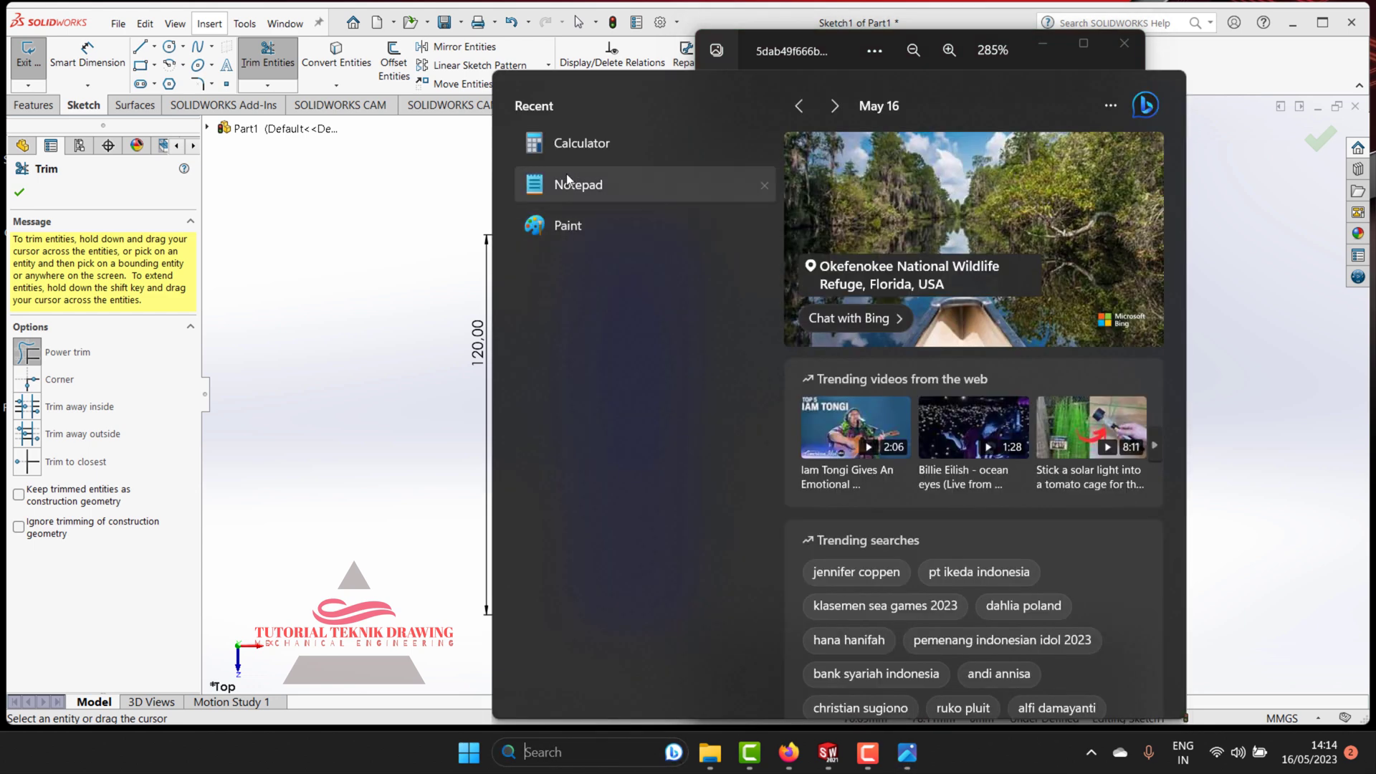
left_click(568, 142)
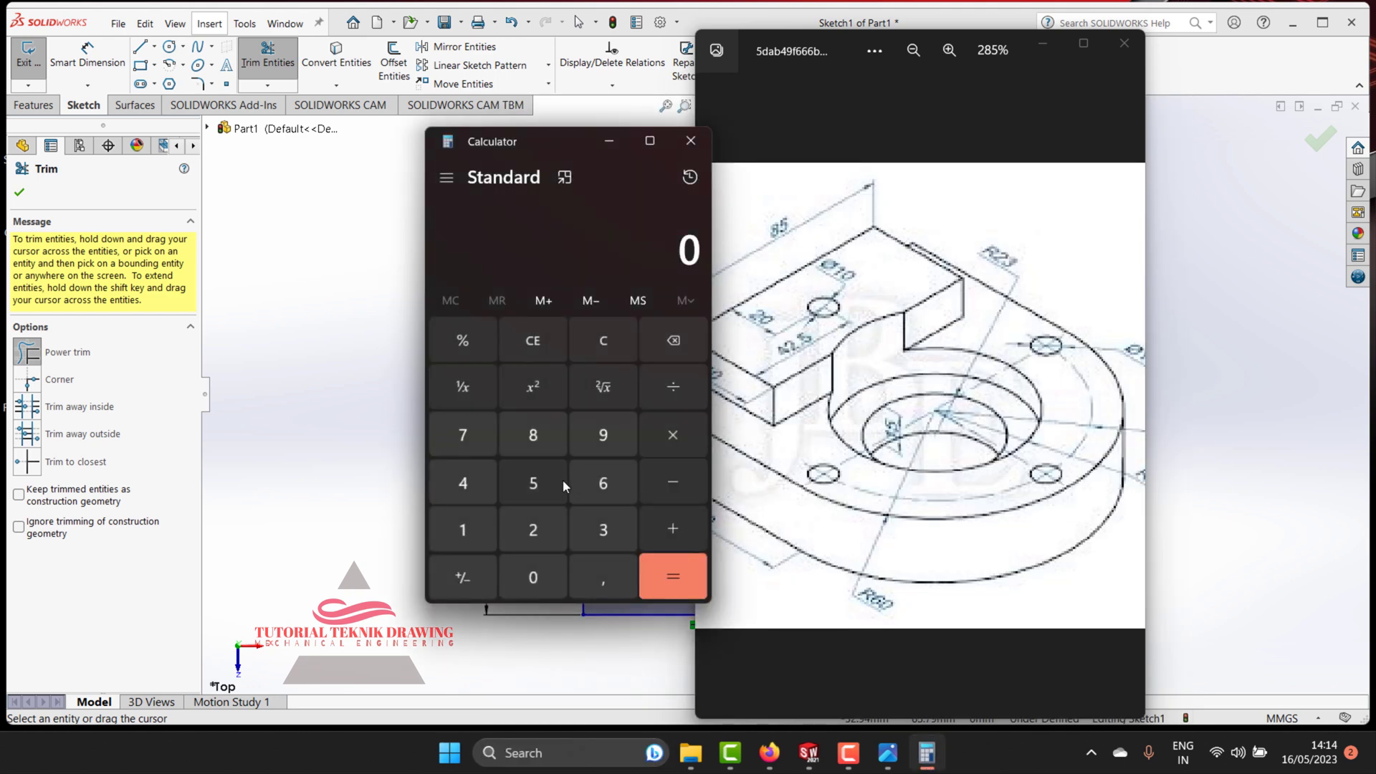
left_click(539, 546)
left_click(592, 531)
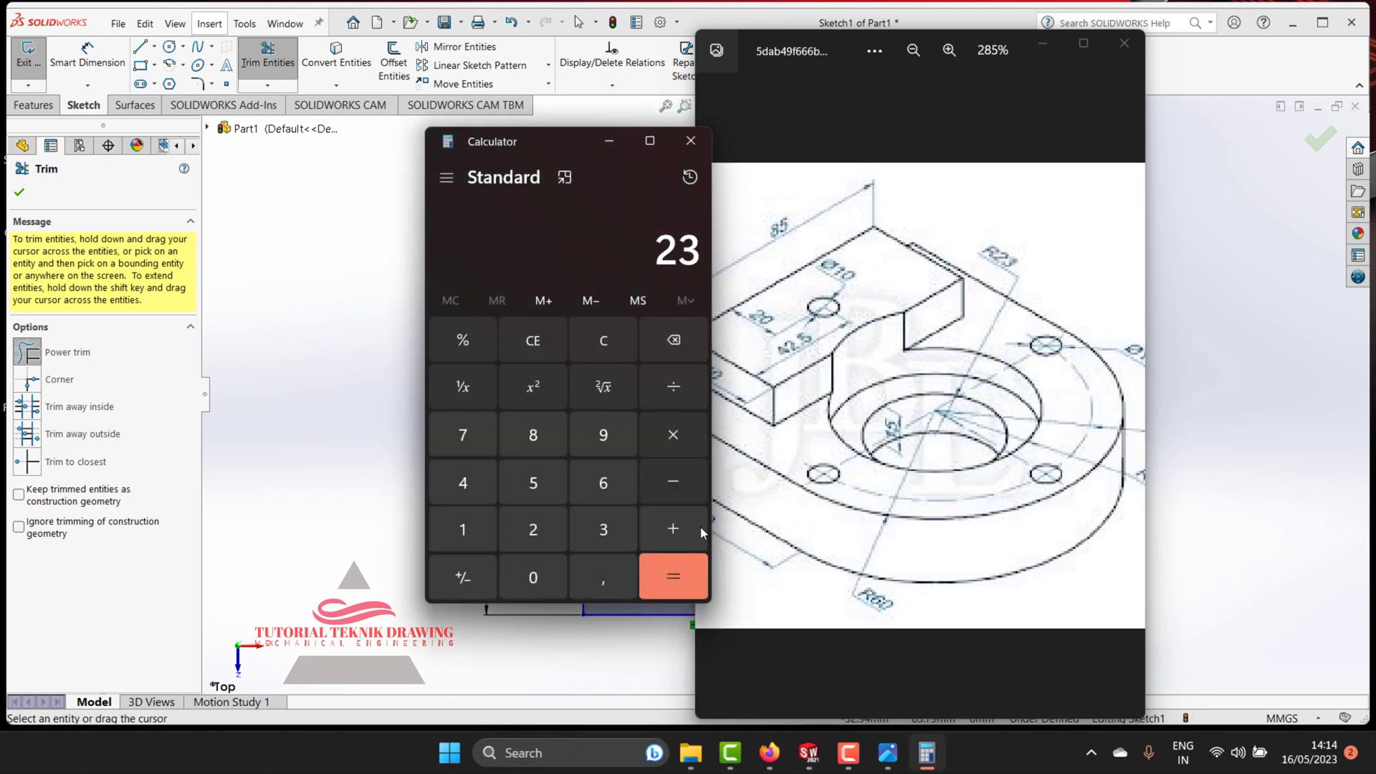
left_click(548, 541)
left_click(595, 544)
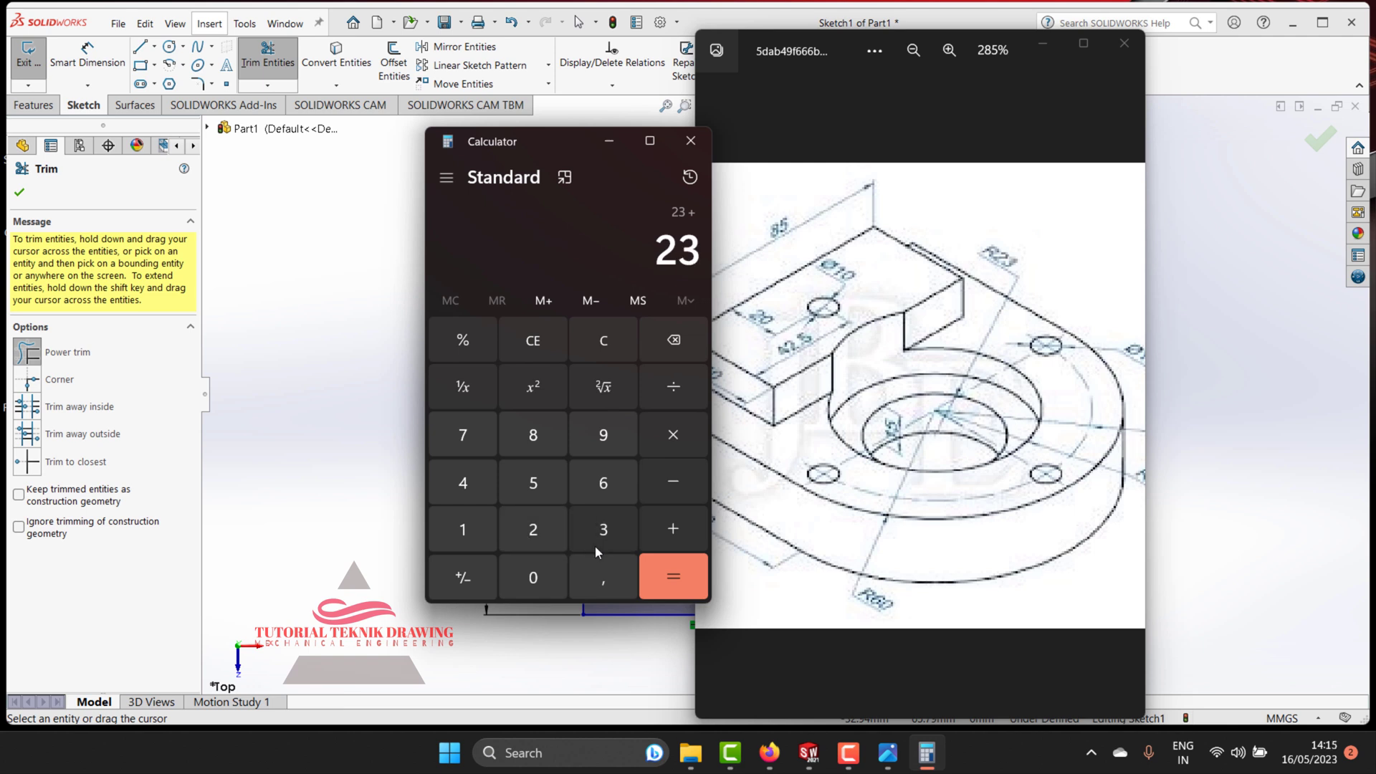
left_click(655, 579)
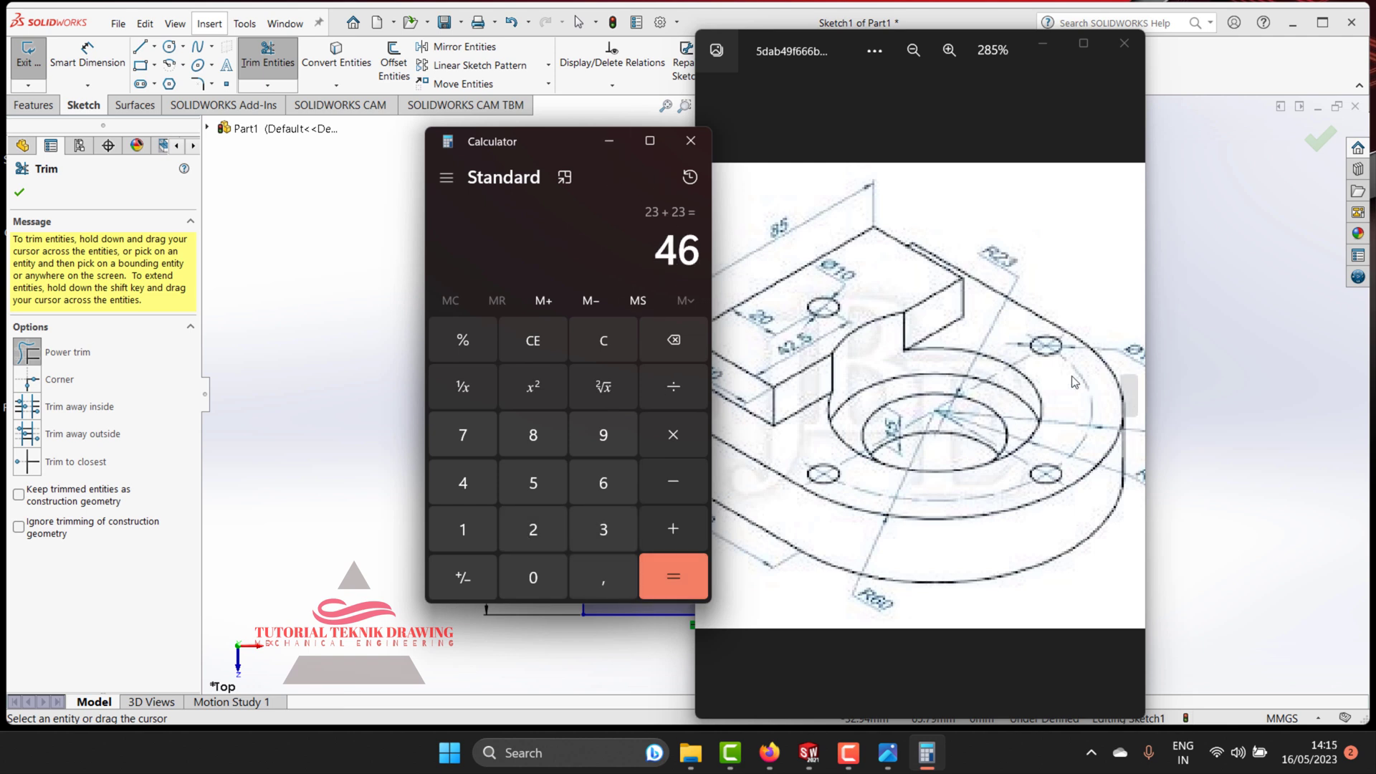
Step: Hide Calculator and Photos, then draw a circle centred on the R60 arc's centre
left_click(609, 142)
left_click(1042, 43)
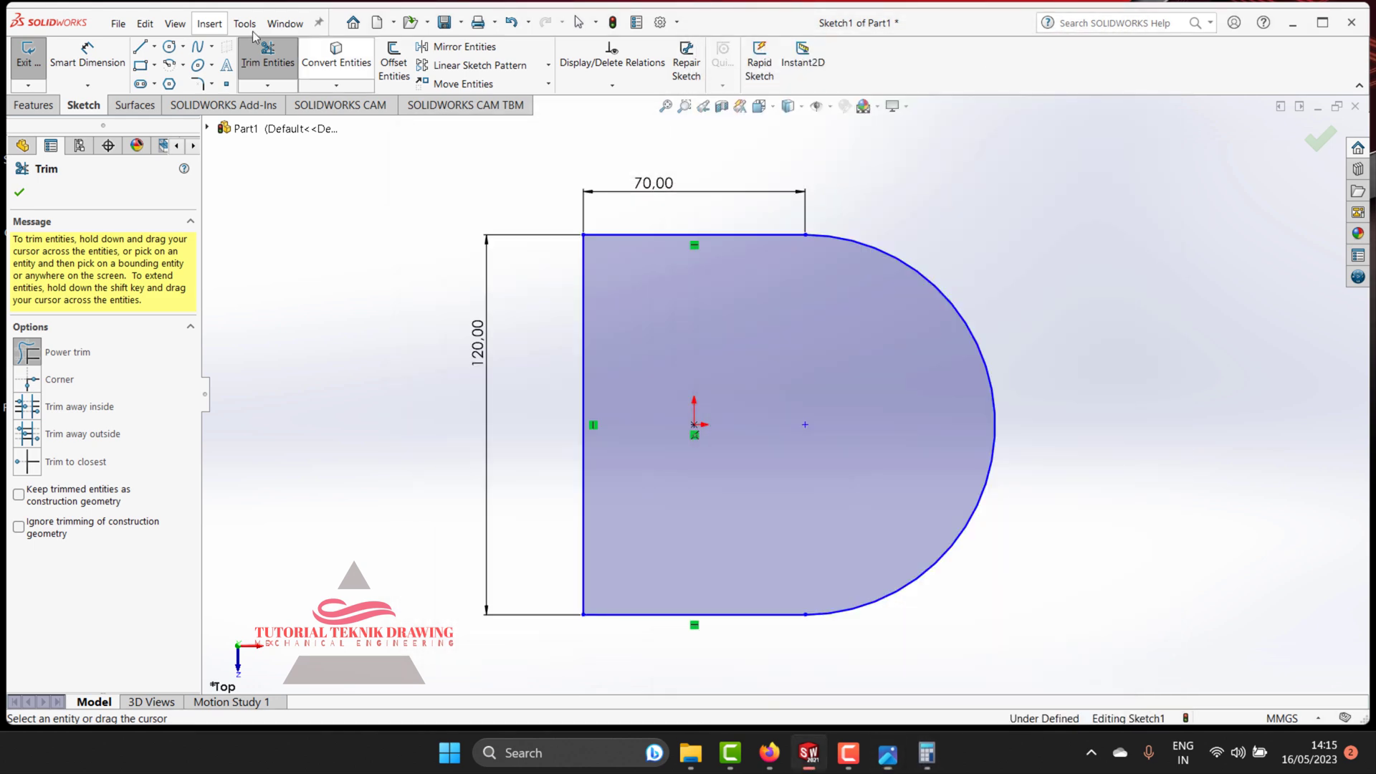
left_click(169, 46)
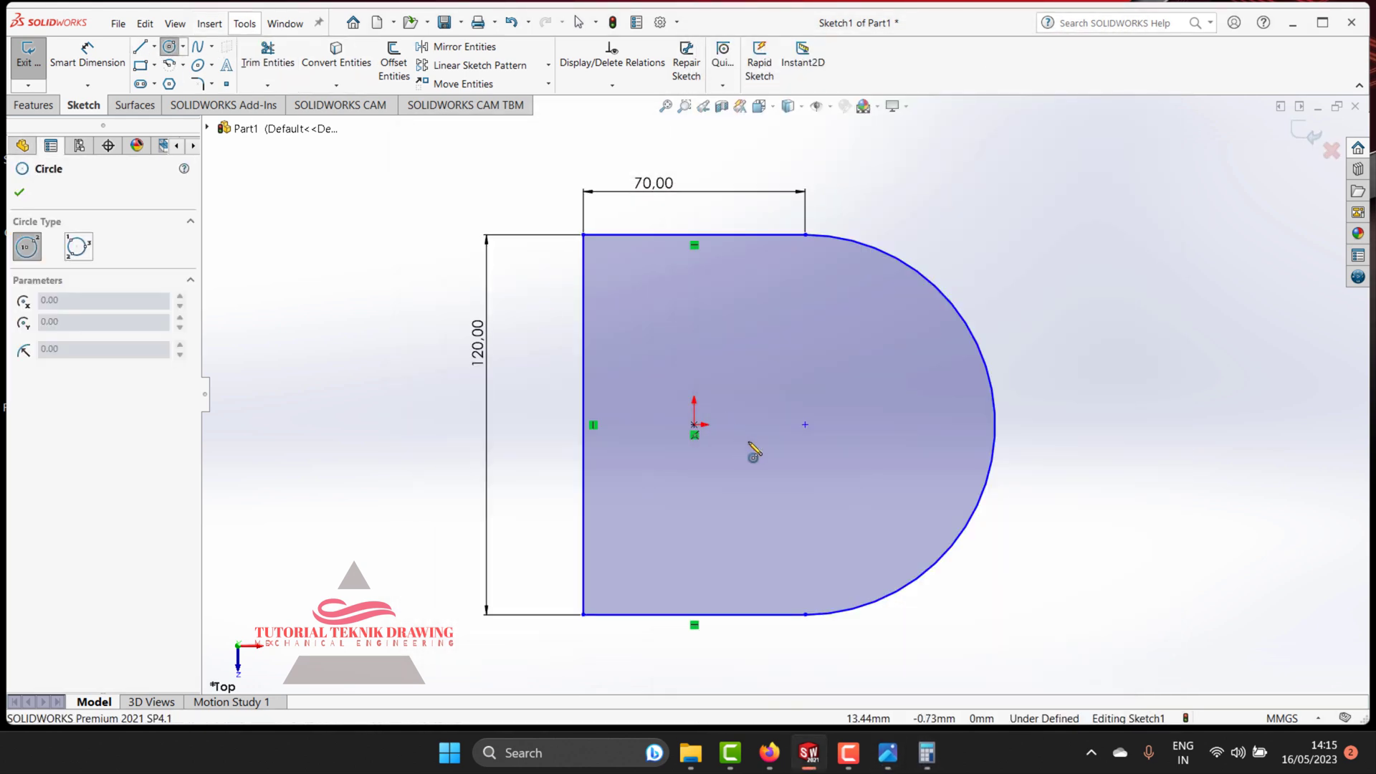
left_click(804, 424)
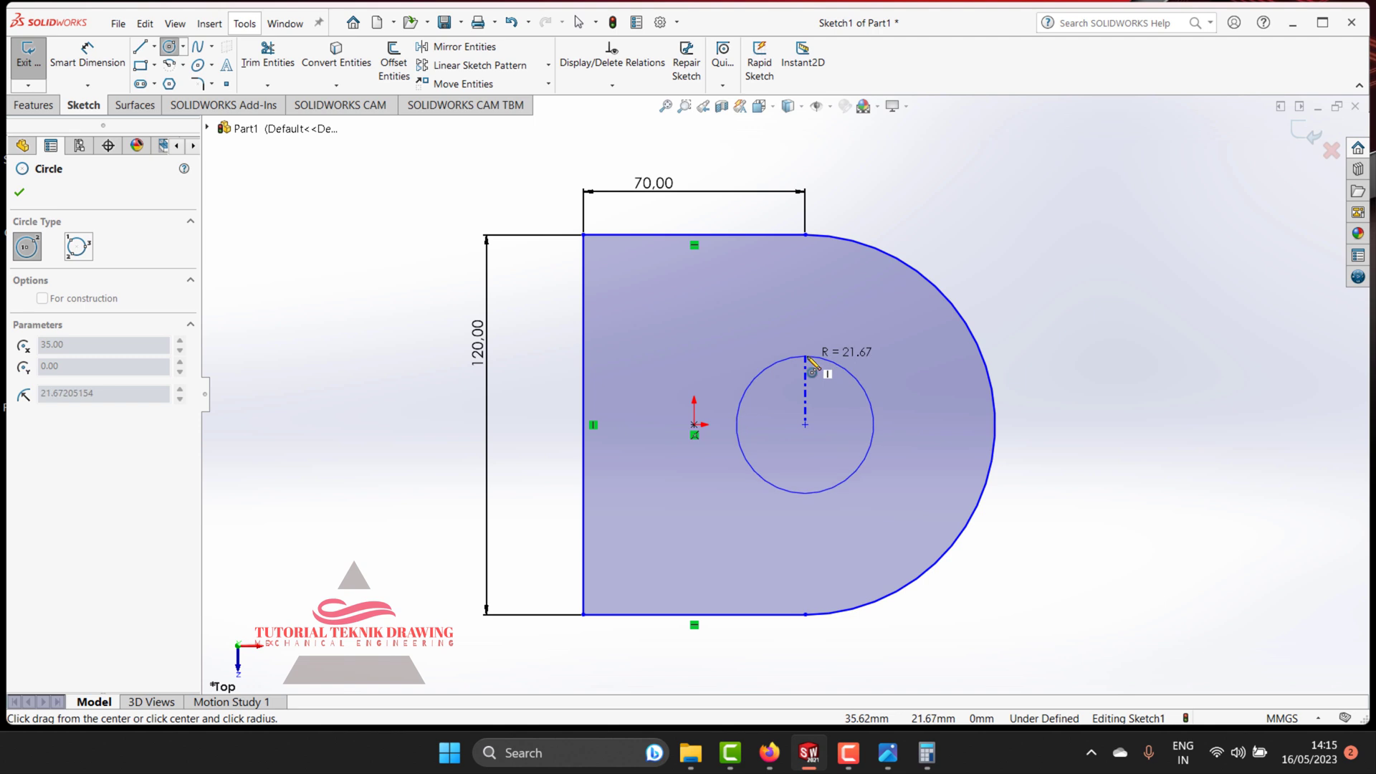
left_click(807, 358)
key("Escape")
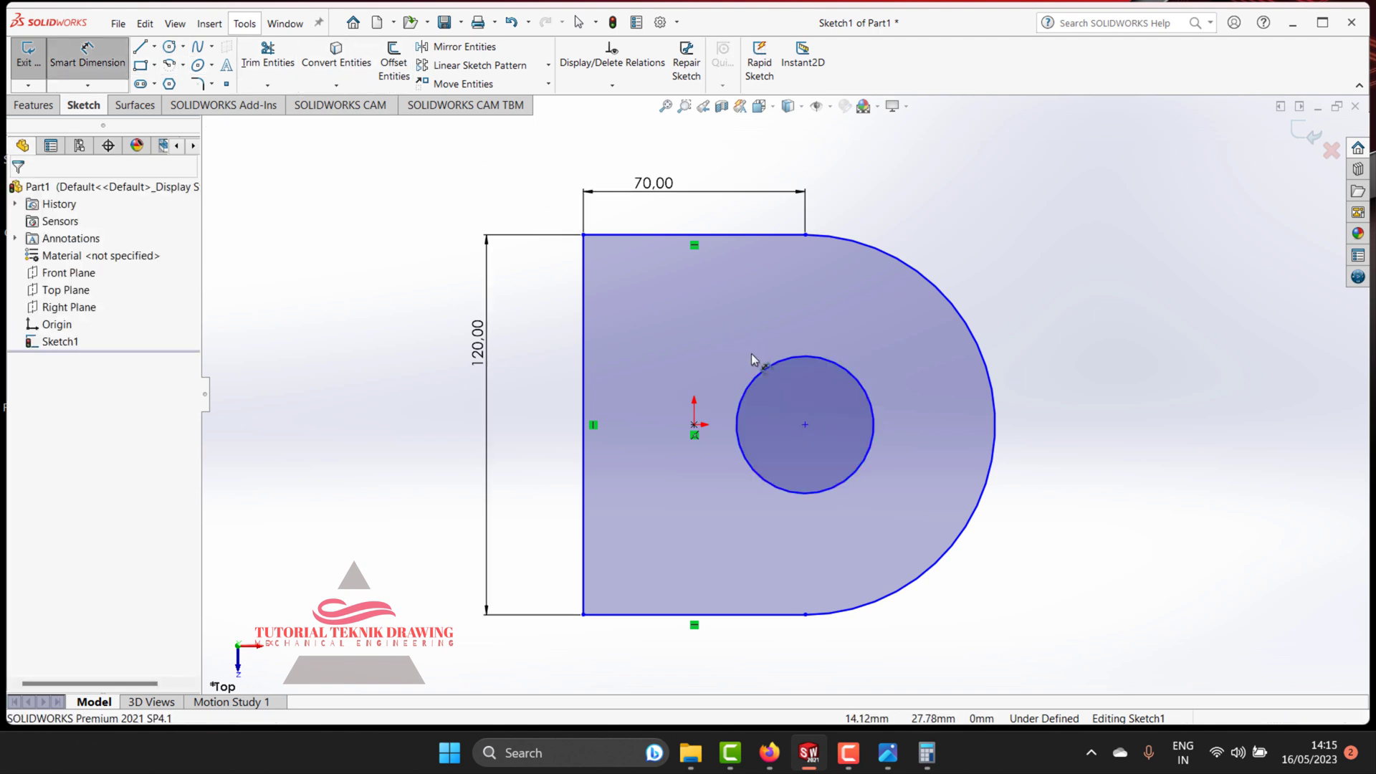
Step: Dimension the circle to a 46 mm diameter and reopen the reference drawing
left_click(762, 372)
left_click(756, 338)
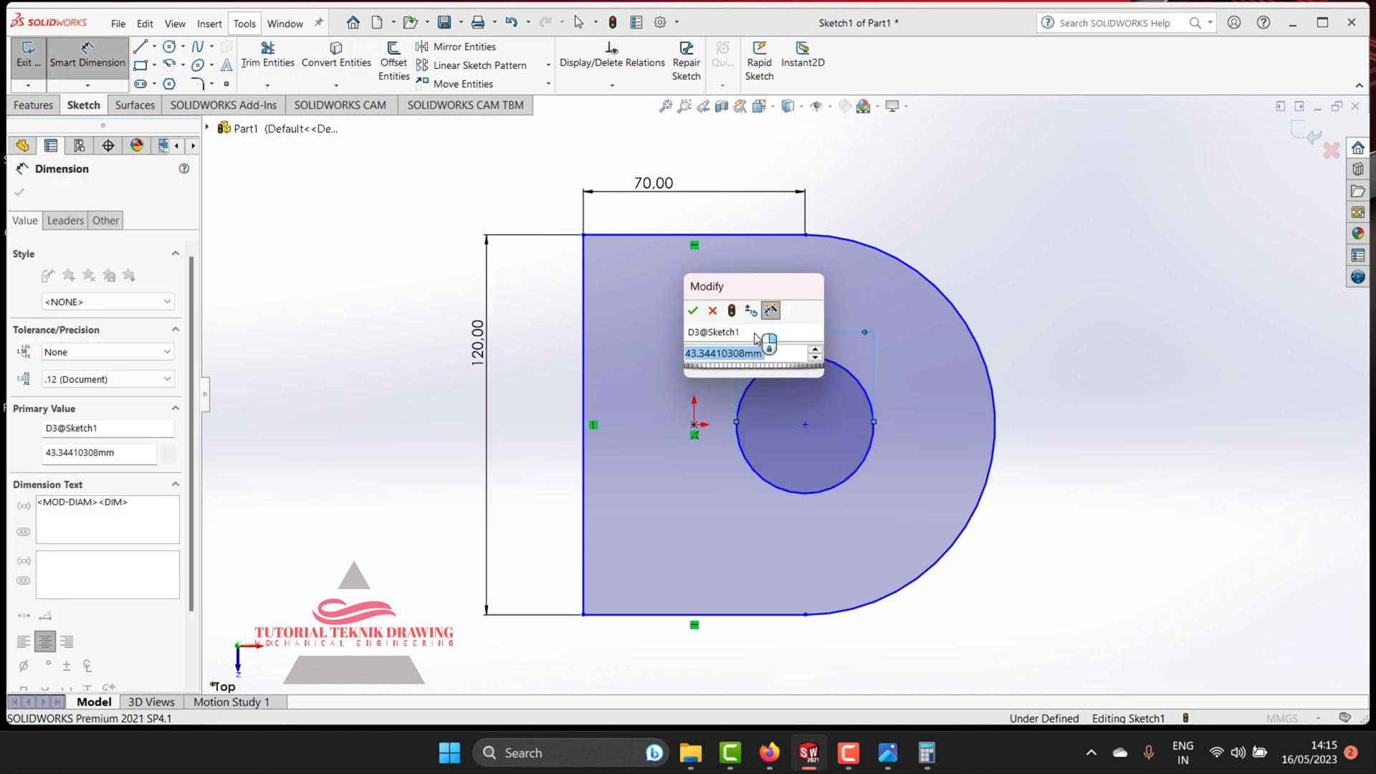
type("46")
key("Return")
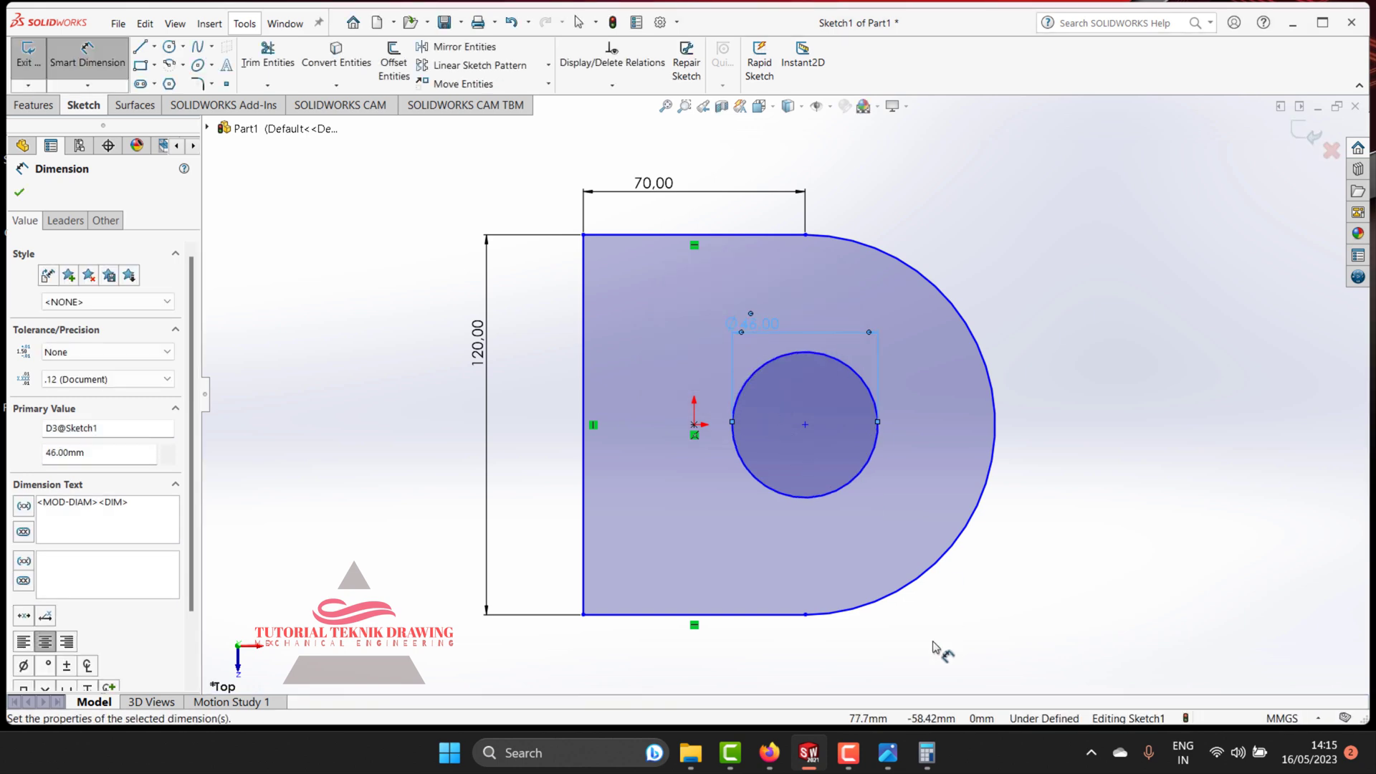
left_click(887, 752)
scroll(944, 442, "down", 2)
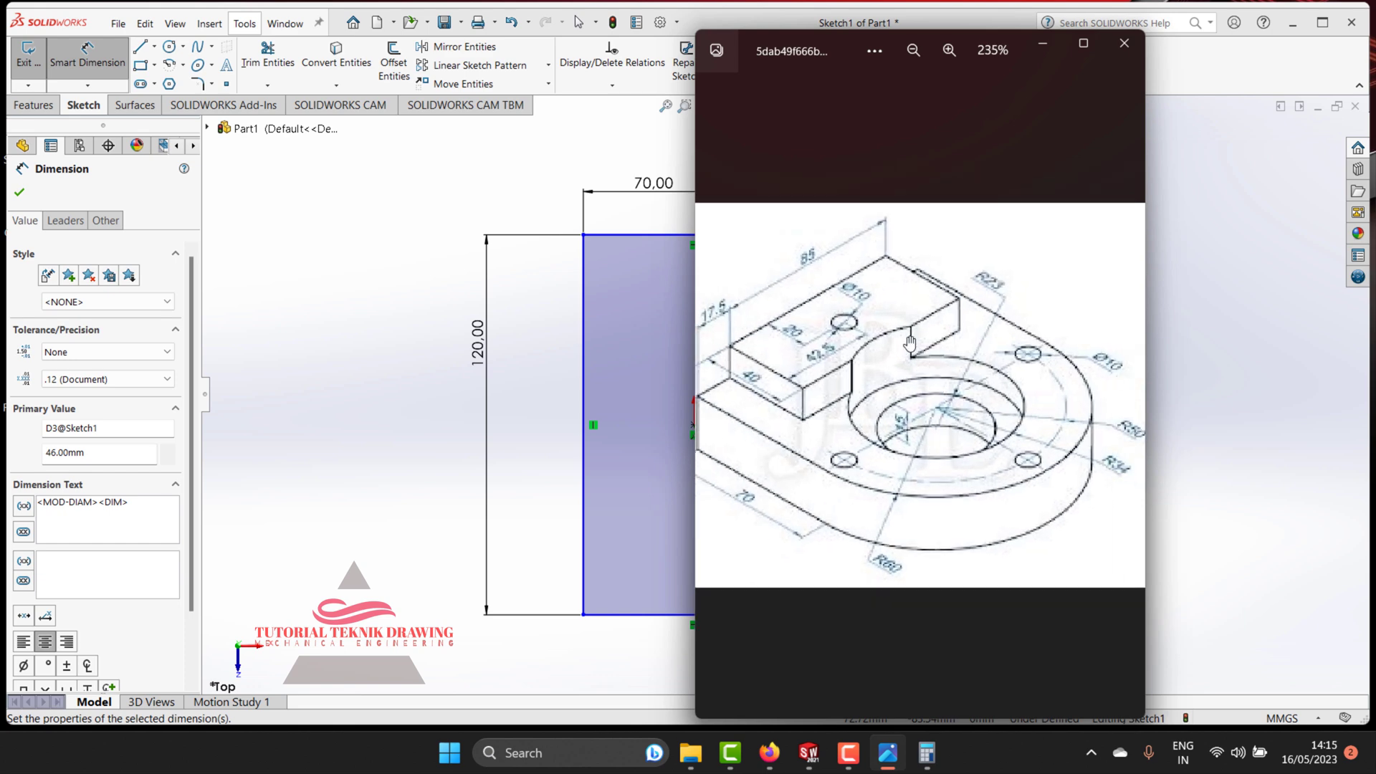
Step: Exit the sketch, start an Extruded Boss/Base, and check the plate thickness on the reference drawing
left_click(1043, 43)
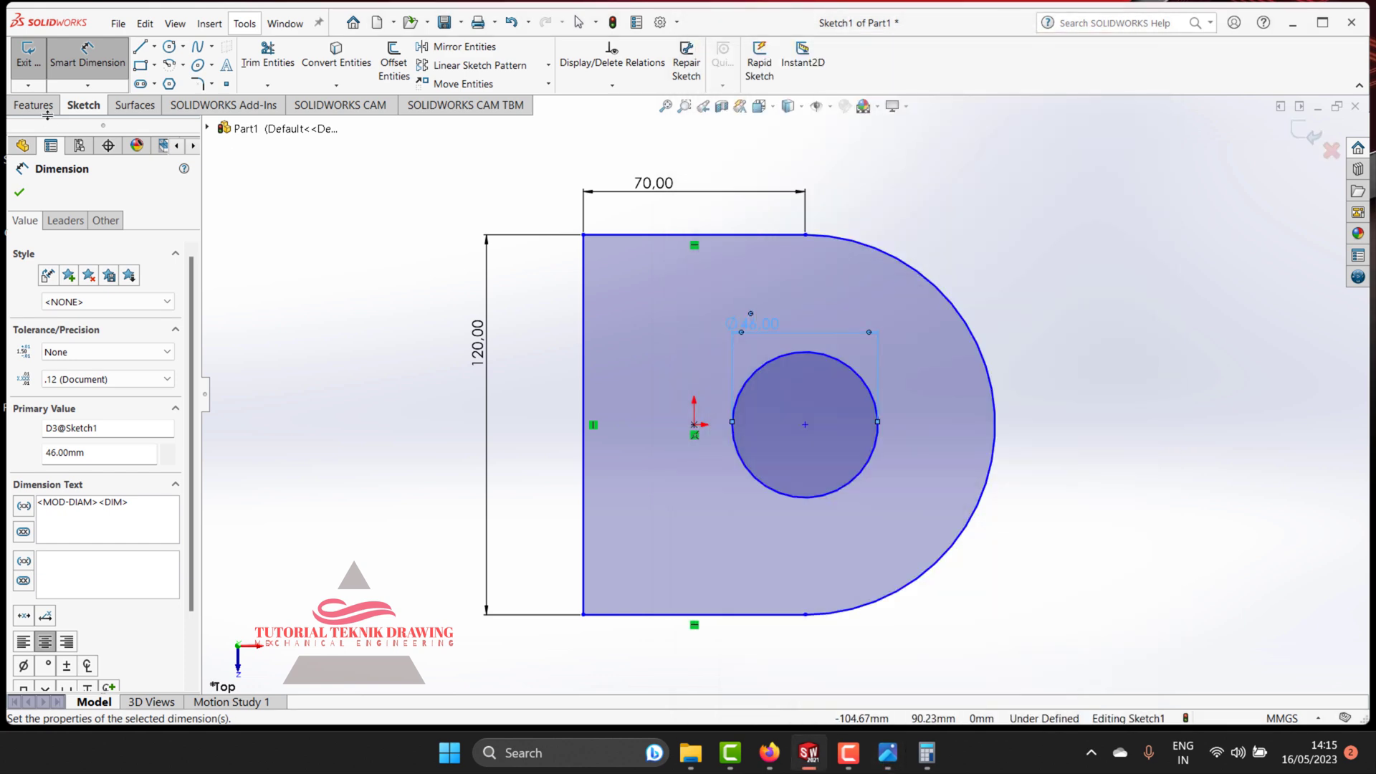
left_click(21, 193)
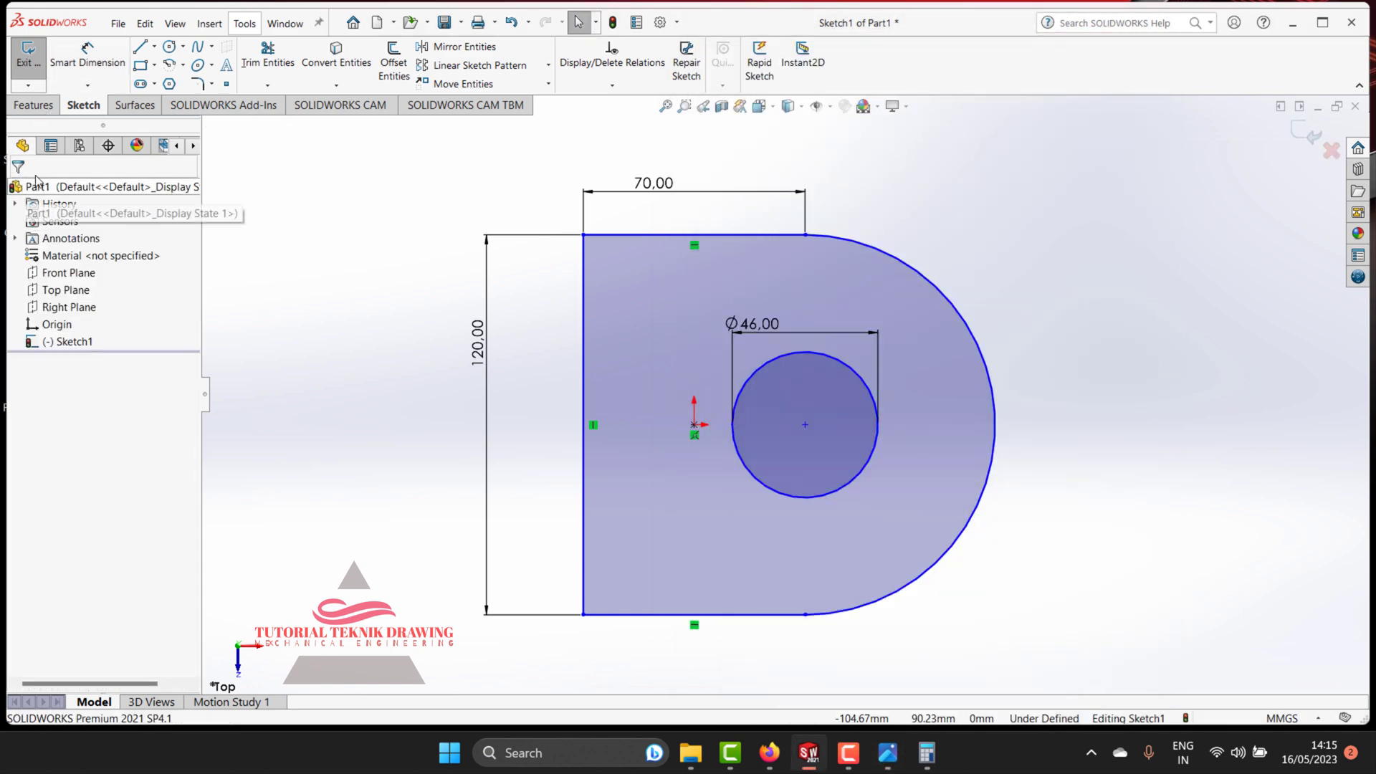
left_click(56, 104)
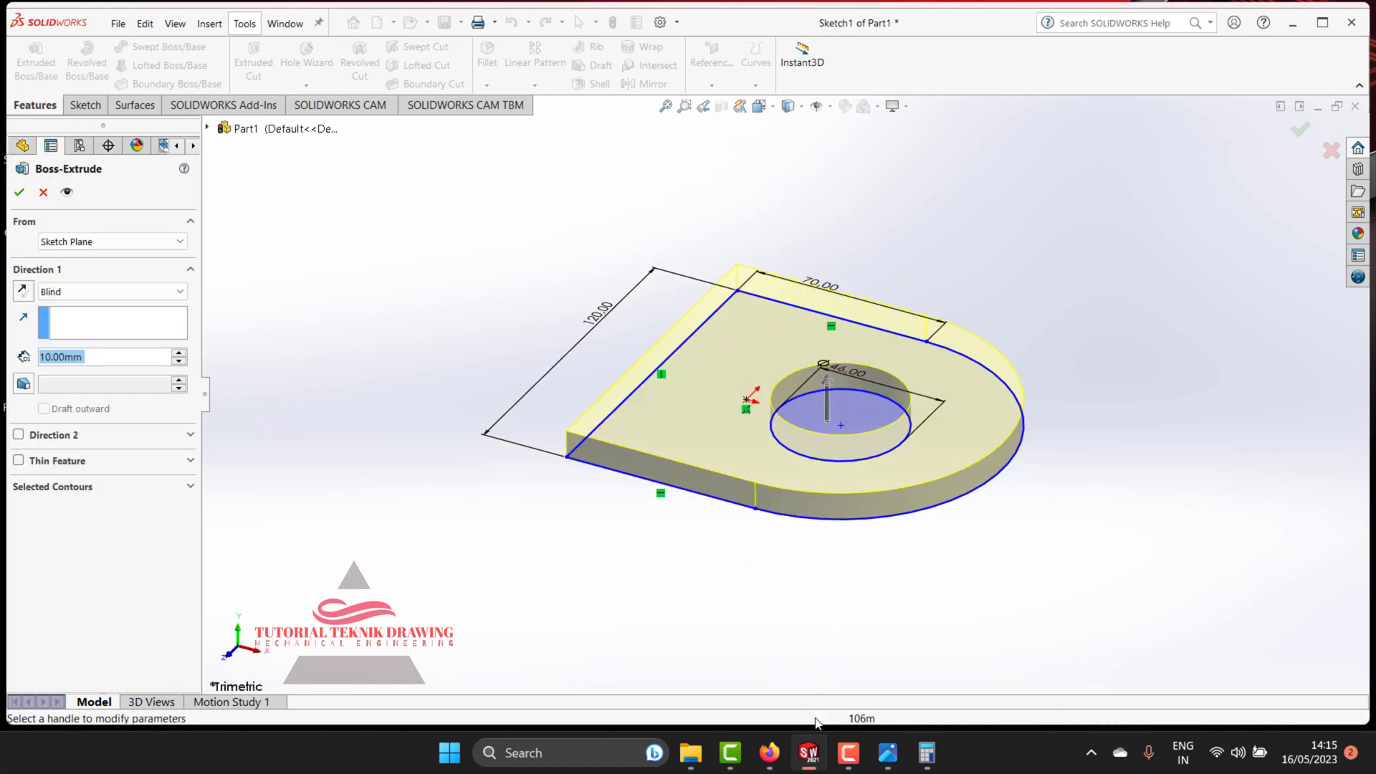
left_click(887, 753)
scroll(856, 462, "down", 2)
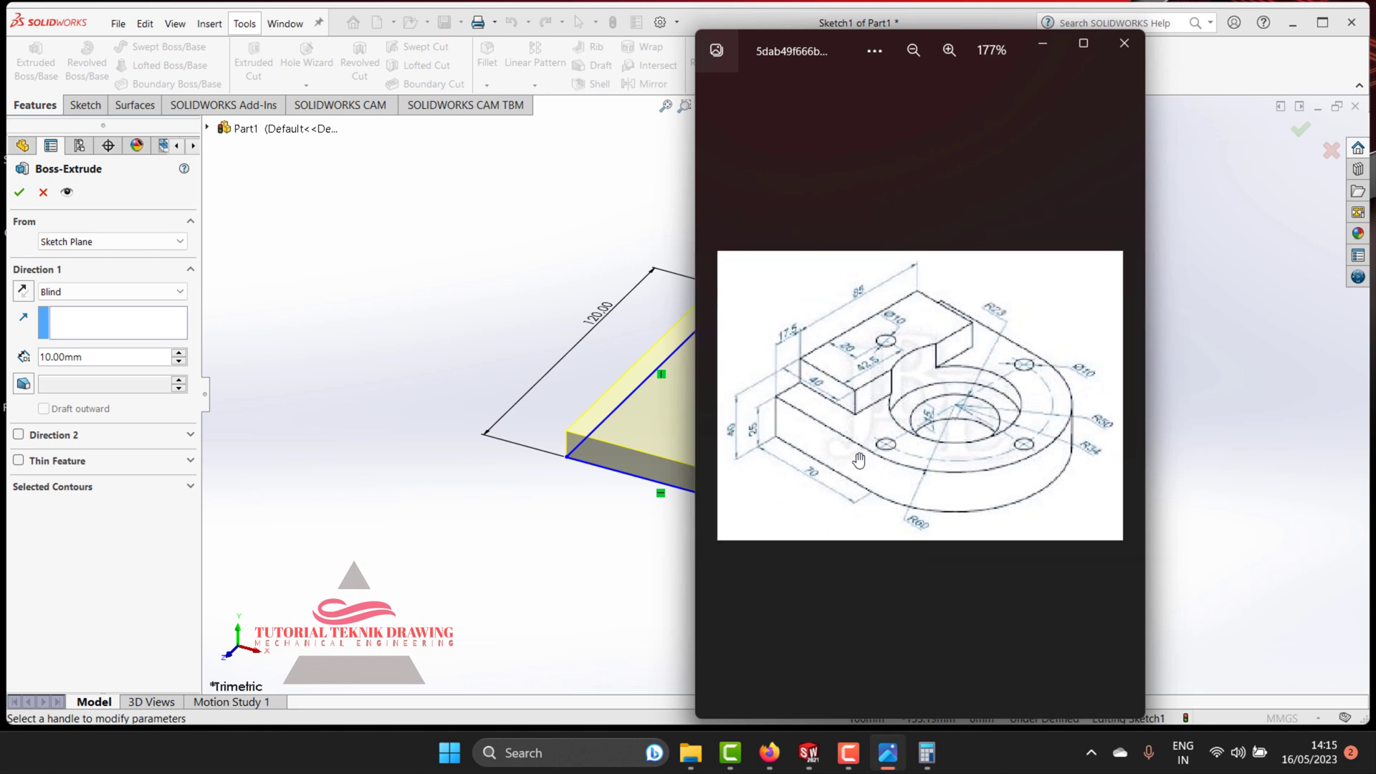
scroll(788, 462, "up", 1)
scroll(718, 463, "up", 2)
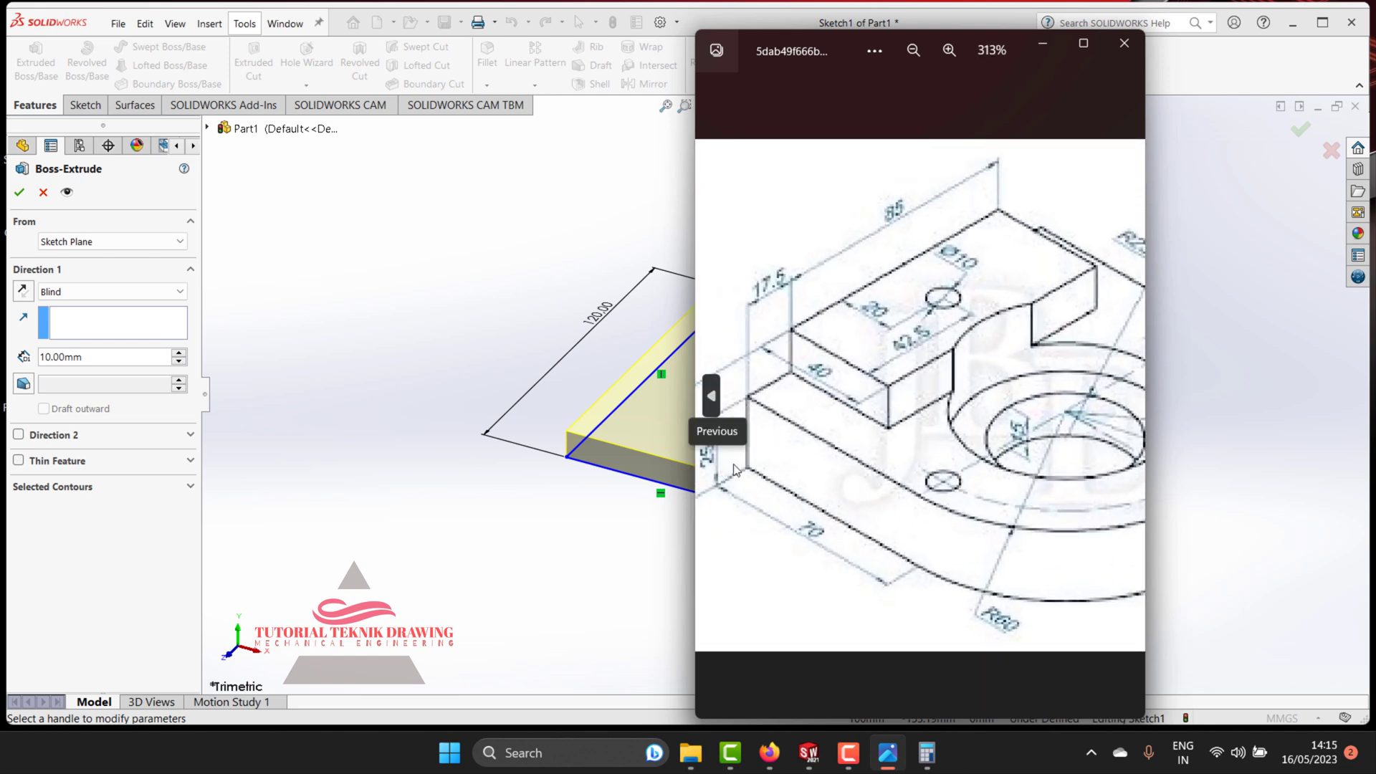
left_click_drag(1042, 65, 892, 141)
Step: Set the extrusion depth to 25 mm and accept Boss-Extrude1
left_click(70, 360)
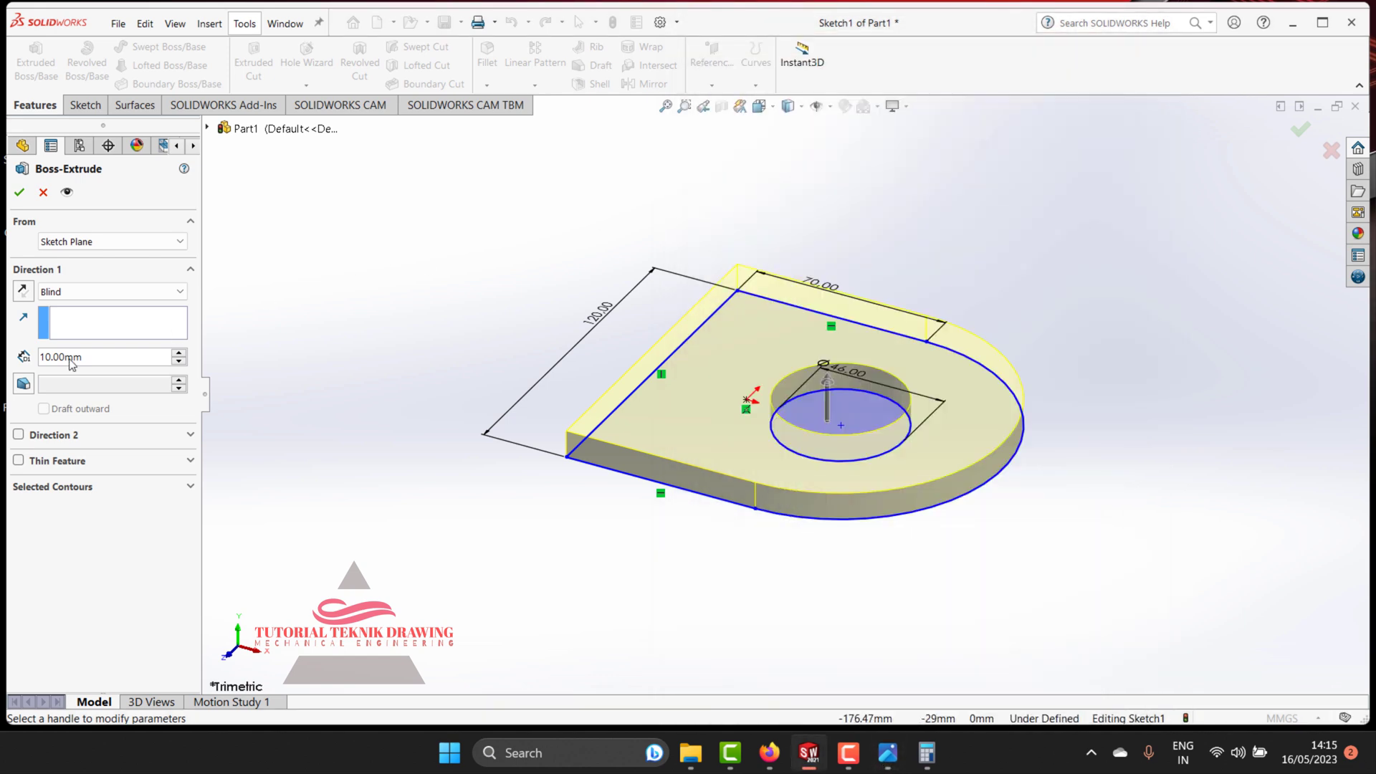
double_click(67, 359)
type("25")
left_click(19, 192)
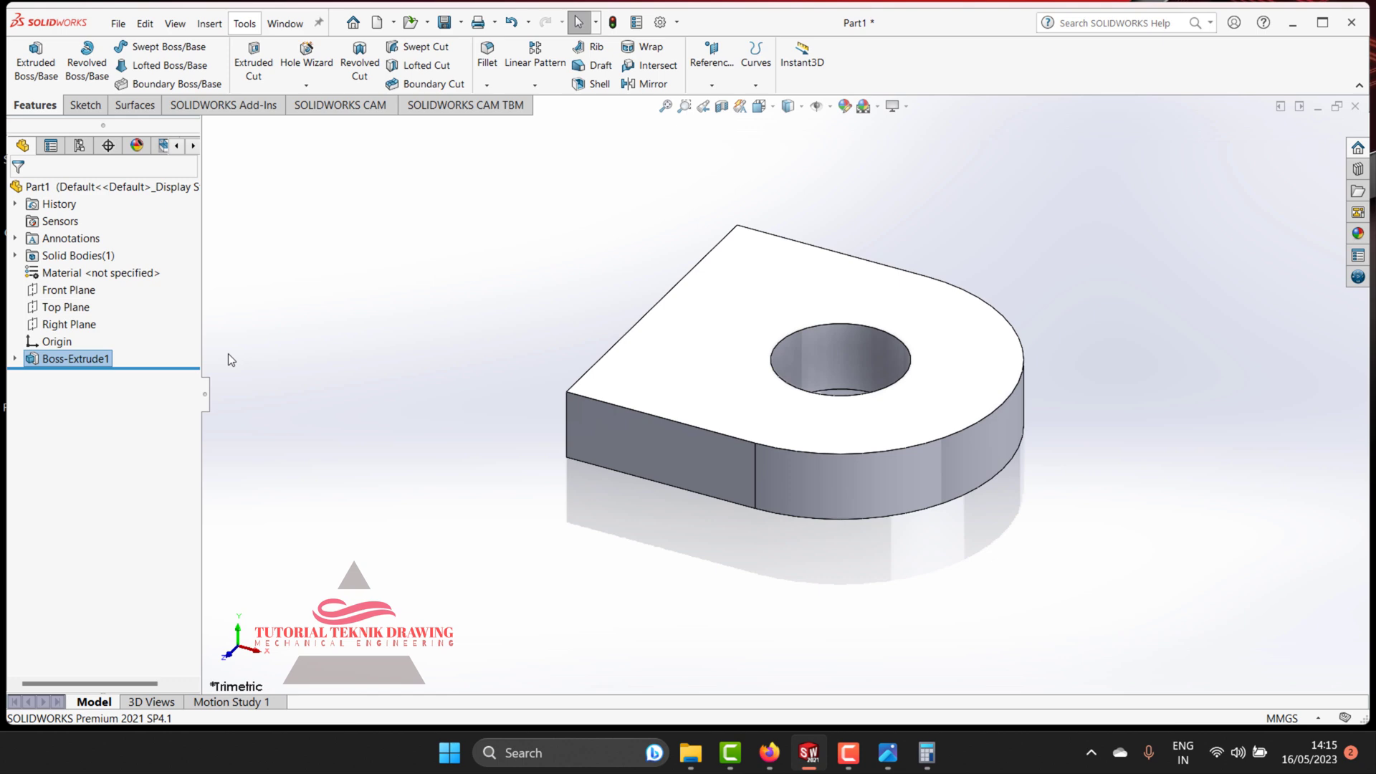
Step: Start Sketch2 on the plate's top face, viewed Normal To, with the Corner Rectangle tool
left_click(887, 752)
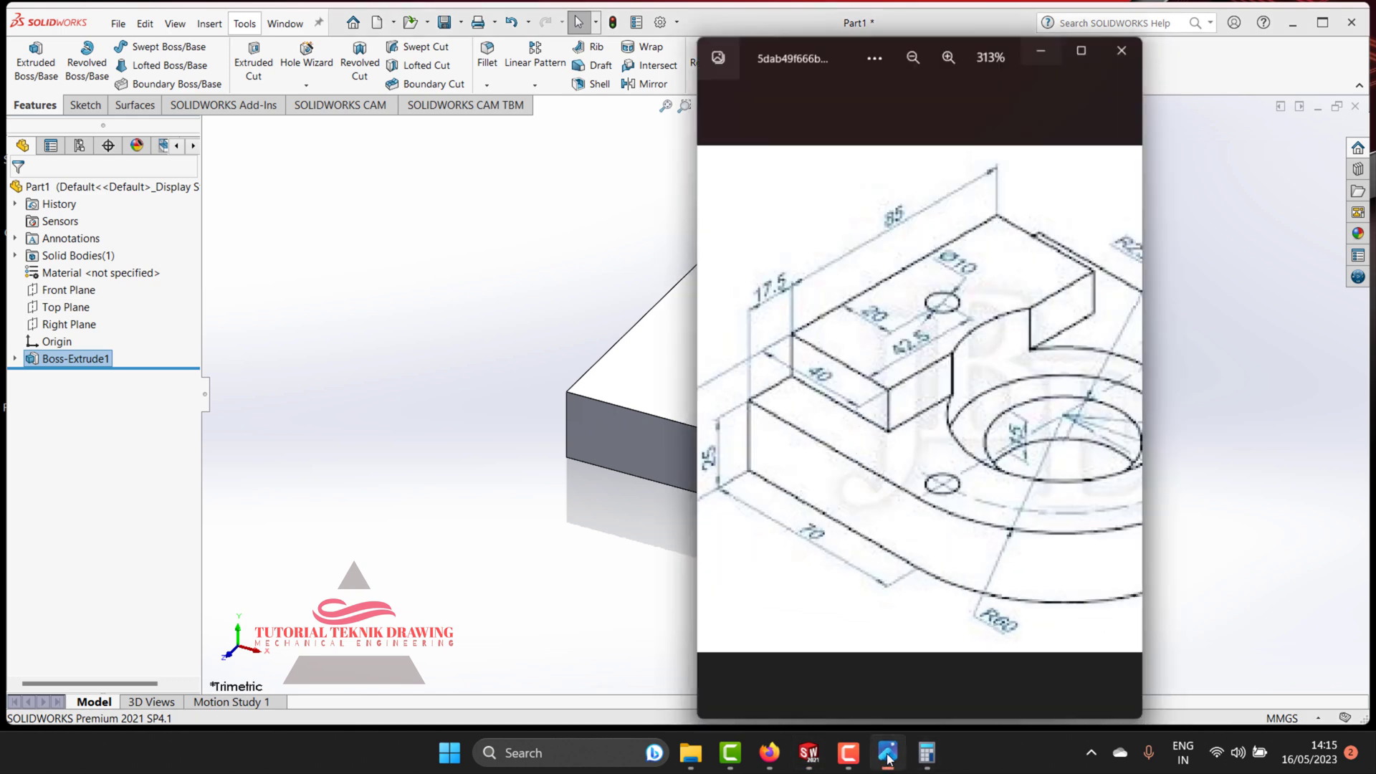
scroll(920, 308, "down", 1)
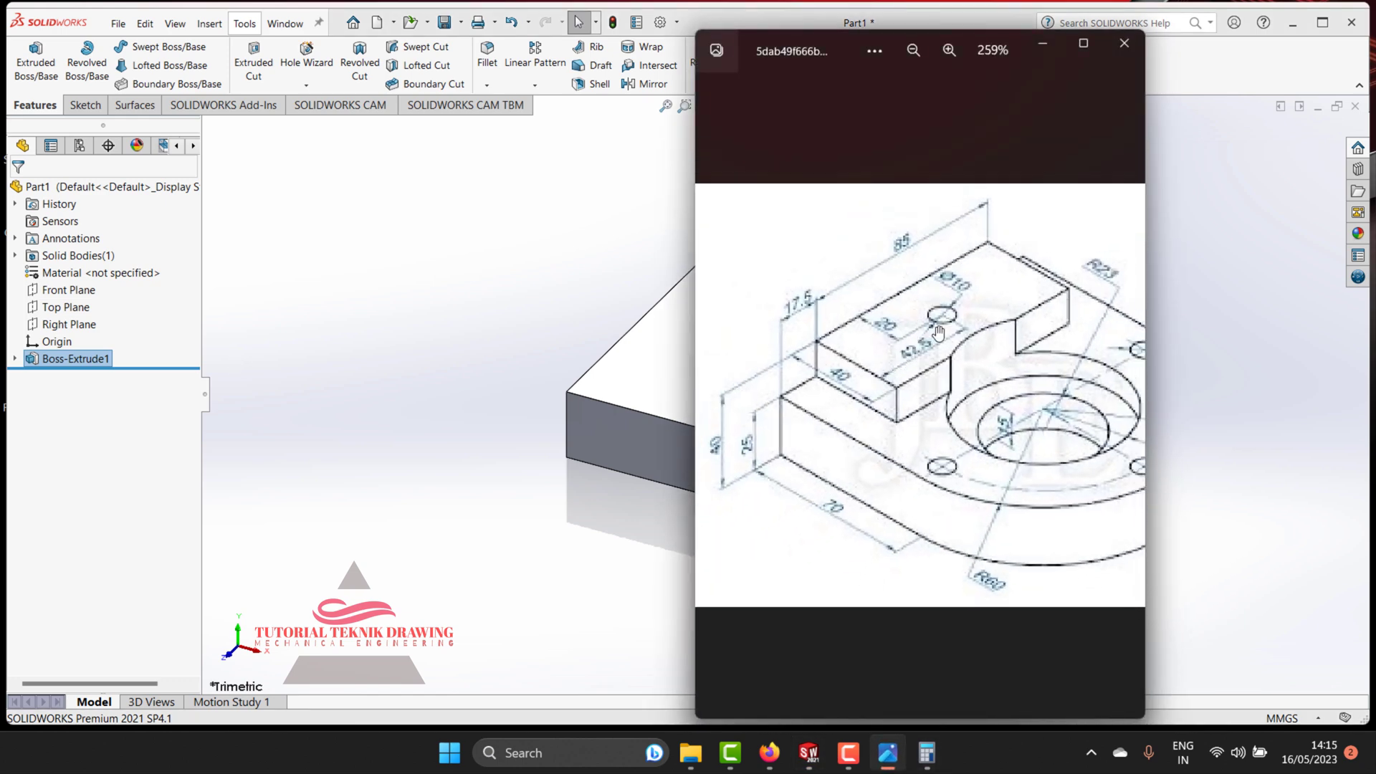
left_click(502, 311)
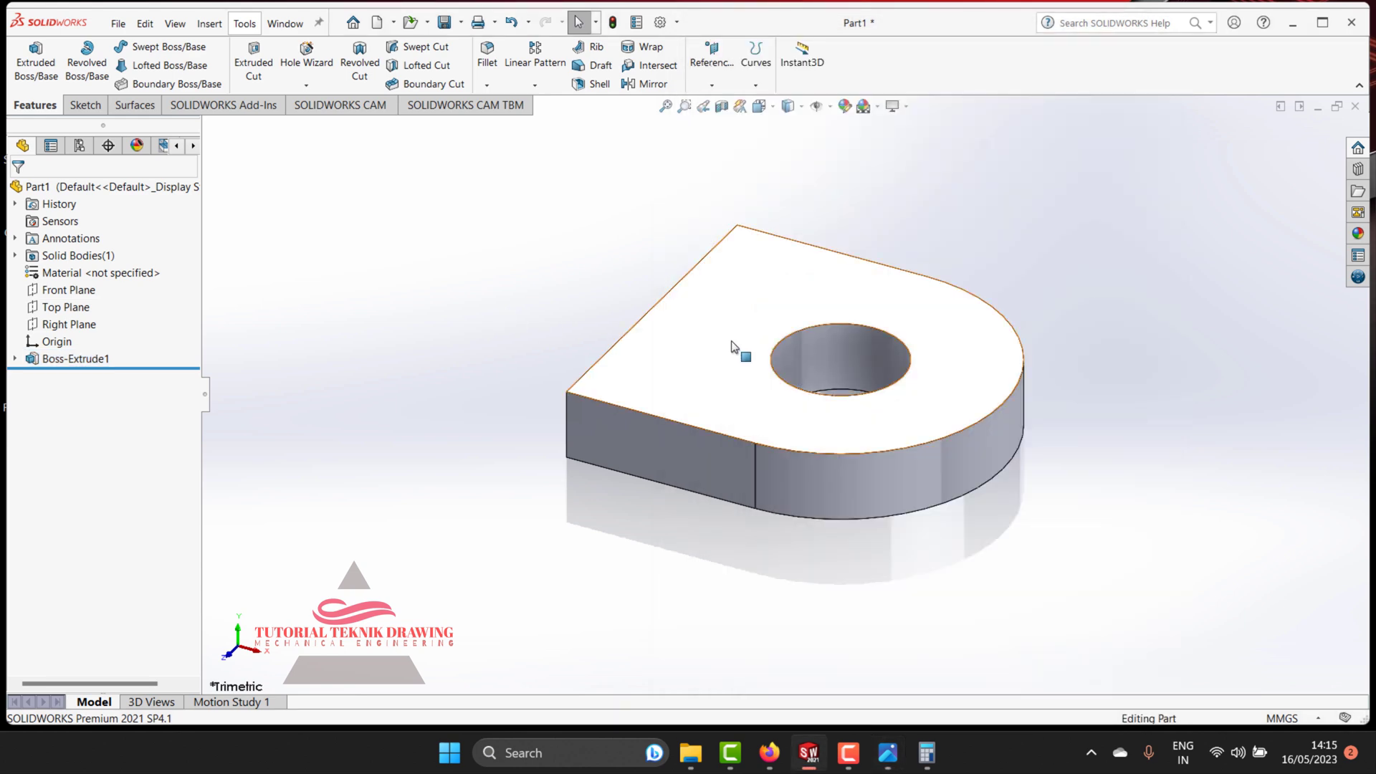
left_click(731, 346)
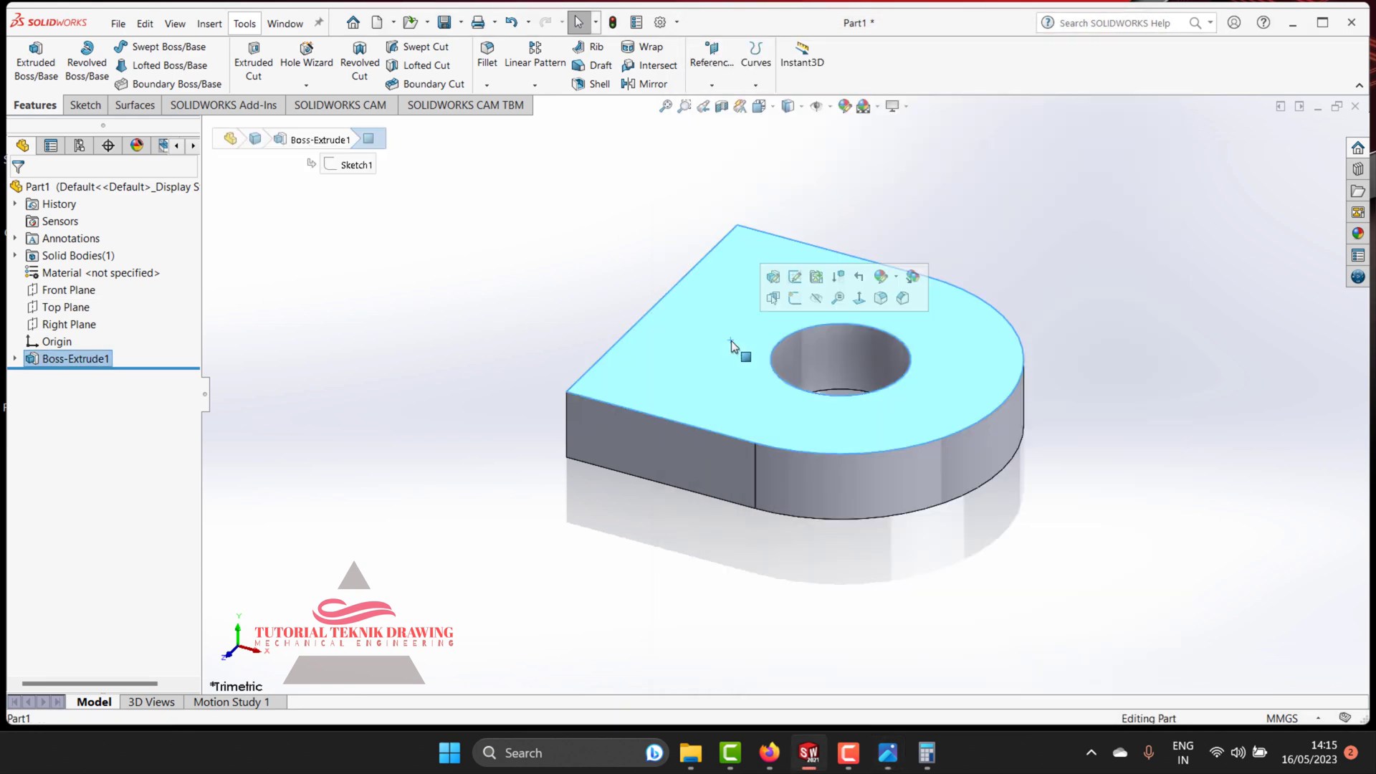
left_click(858, 298)
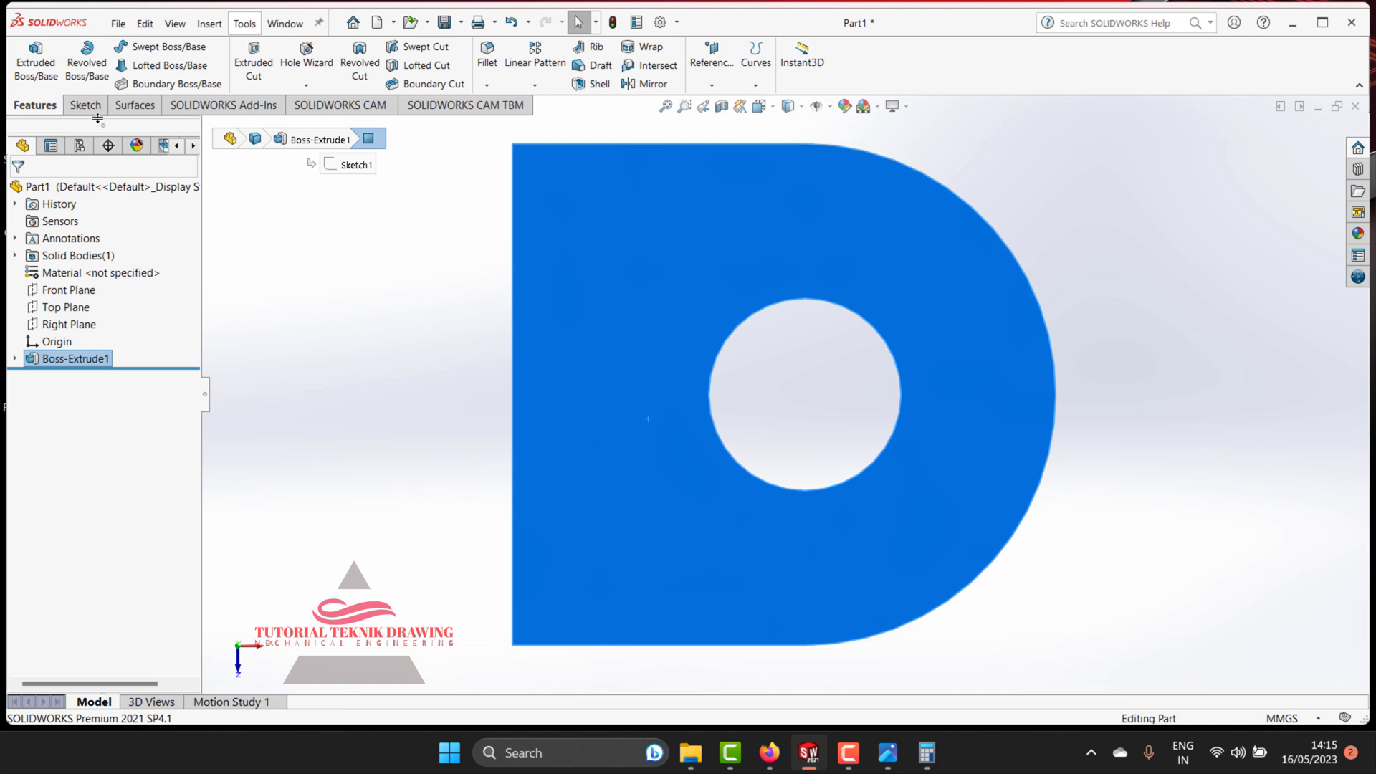
left_click(85, 106)
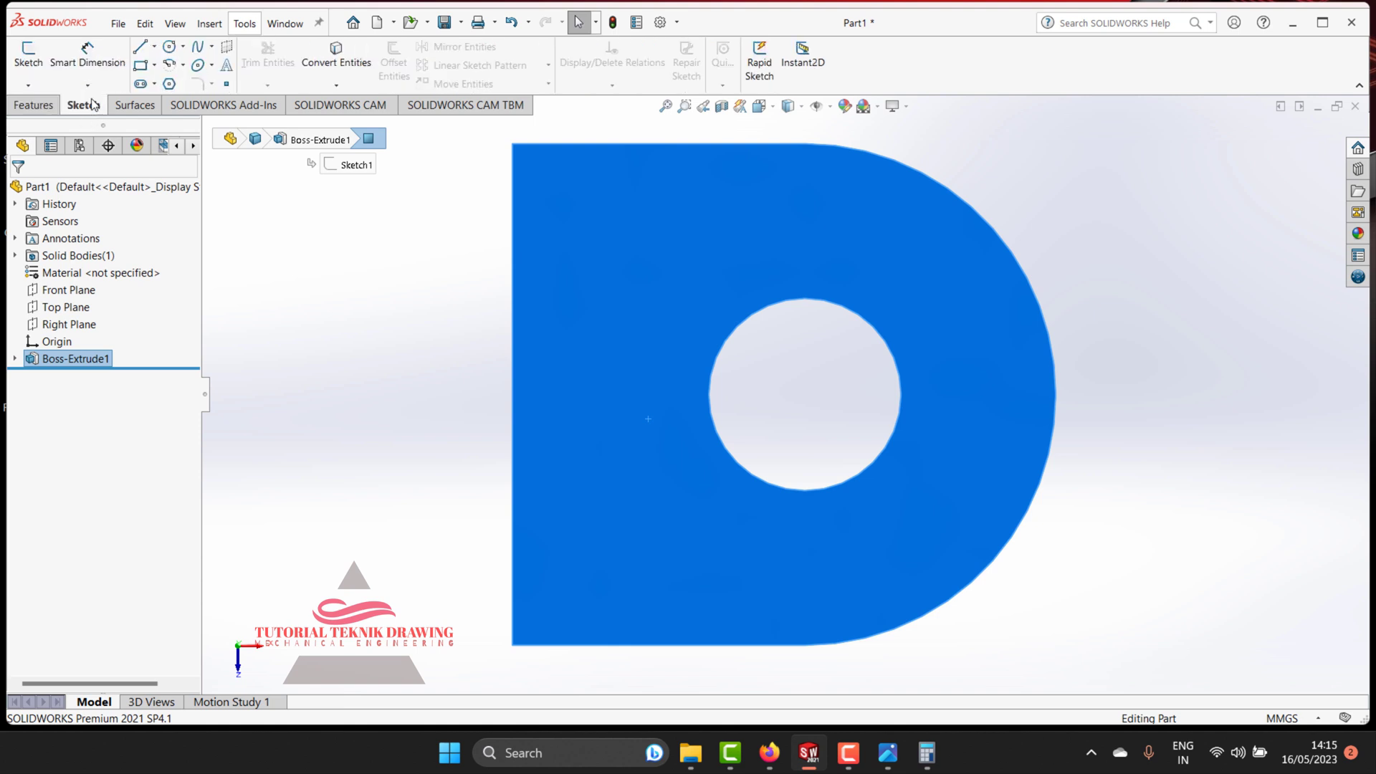
left_click(142, 68)
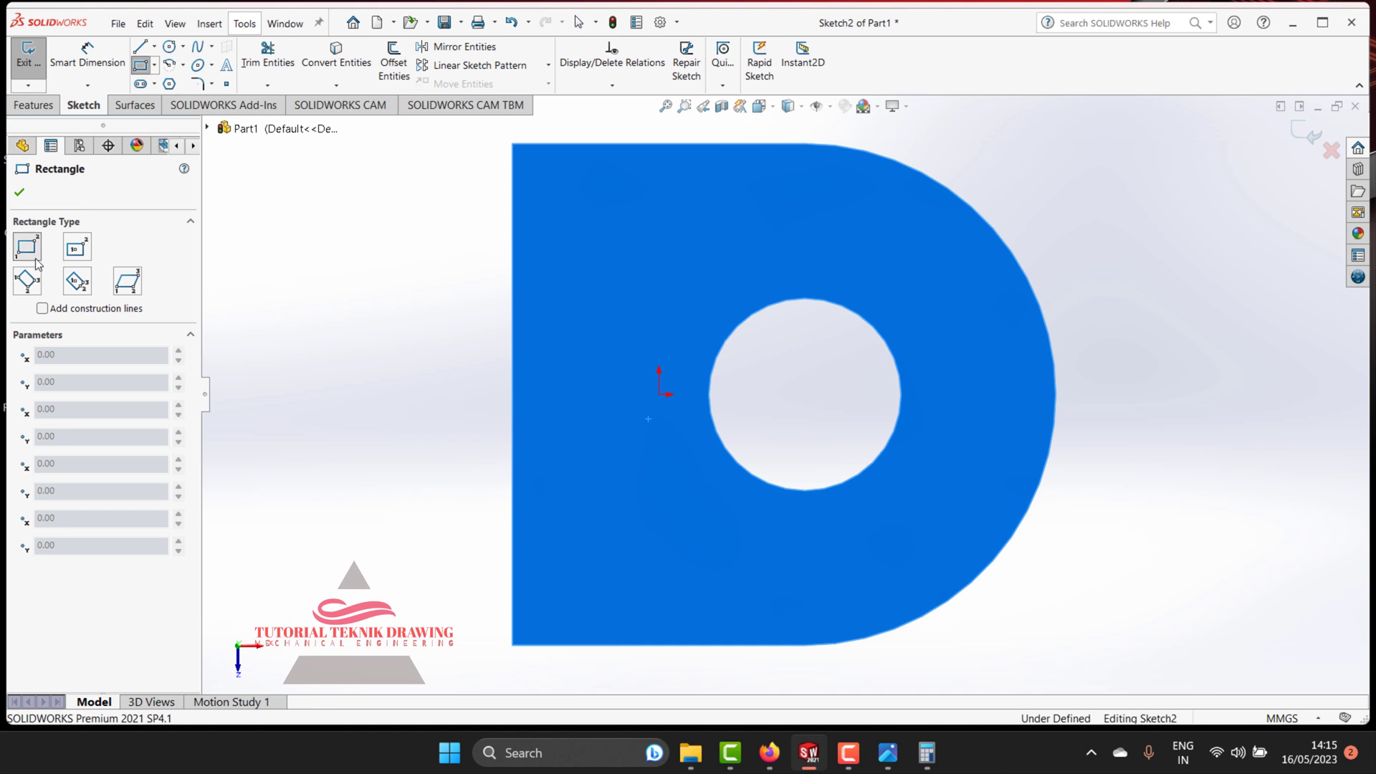
Step: Draw a corner rectangle from the plate's straight left edge, checking the reference drawing
left_click(511, 246)
left_click(640, 542)
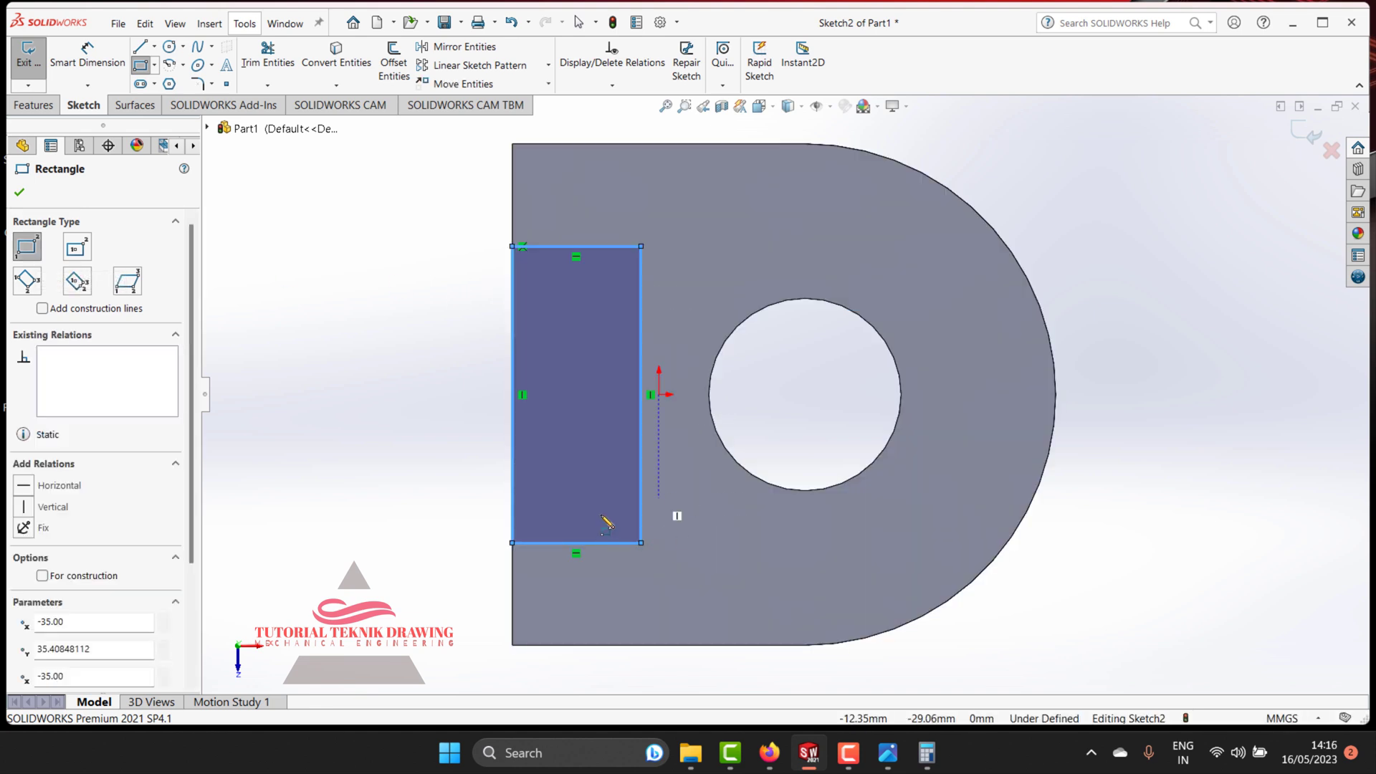
left_click(889, 769)
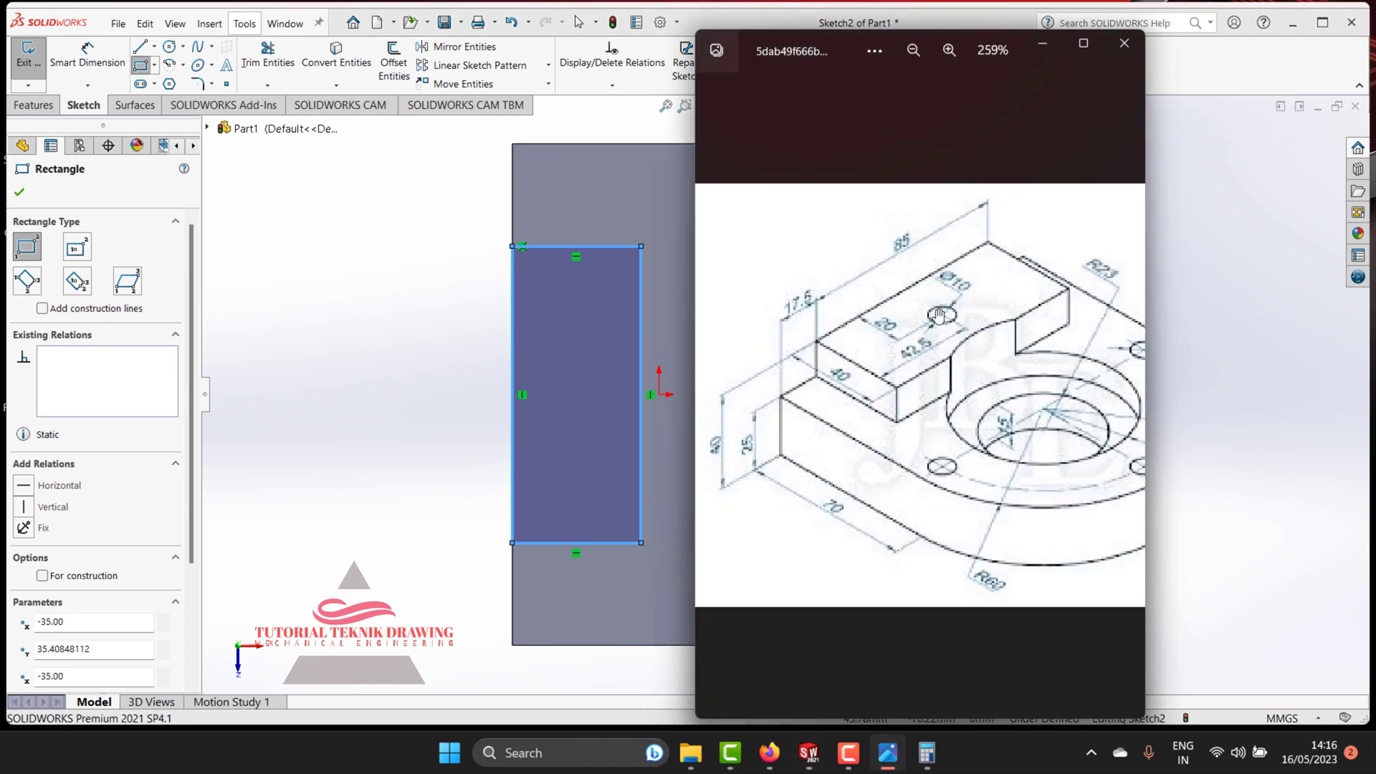
scroll(905, 353, "up", 1)
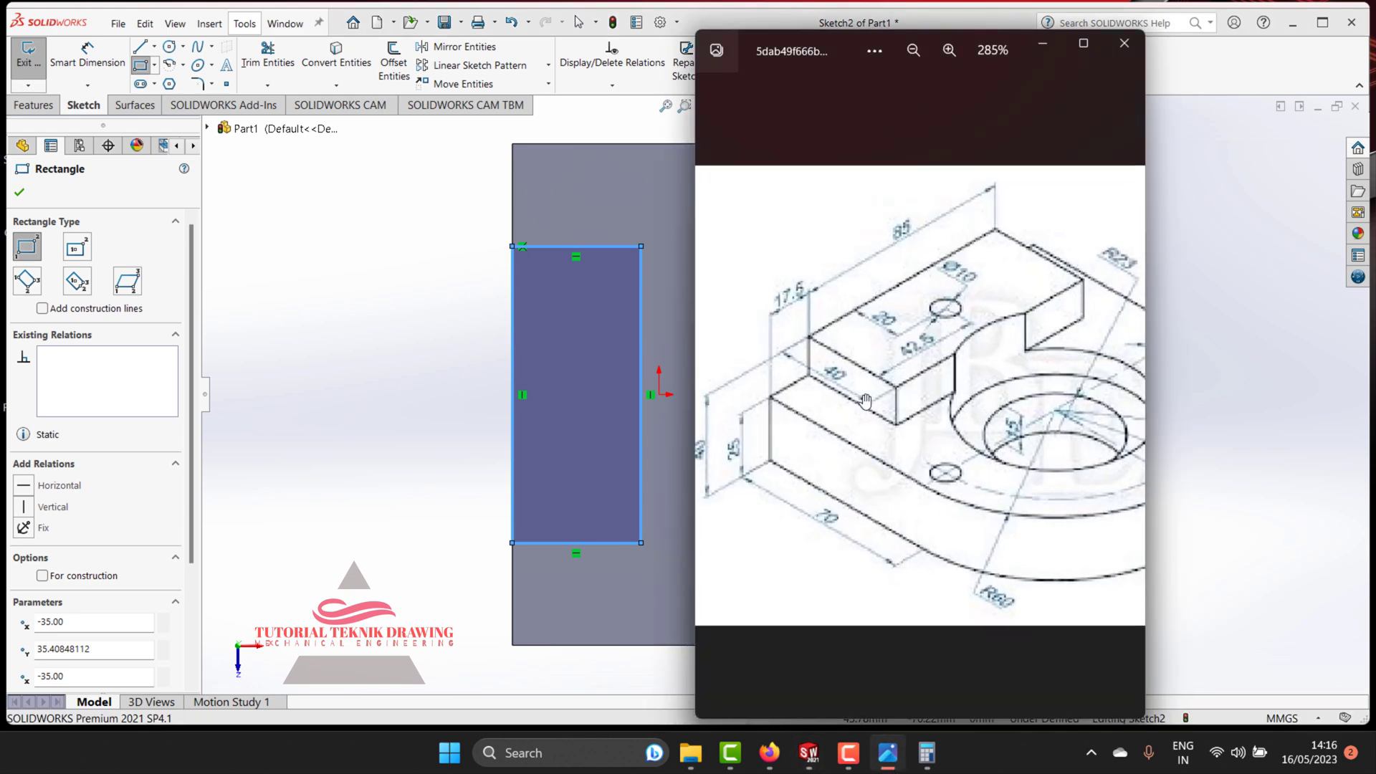
left_click(1042, 44)
Step: Dimension the rectangle's top edge to 40 mm width and reopen the reference drawing
left_click(87, 56)
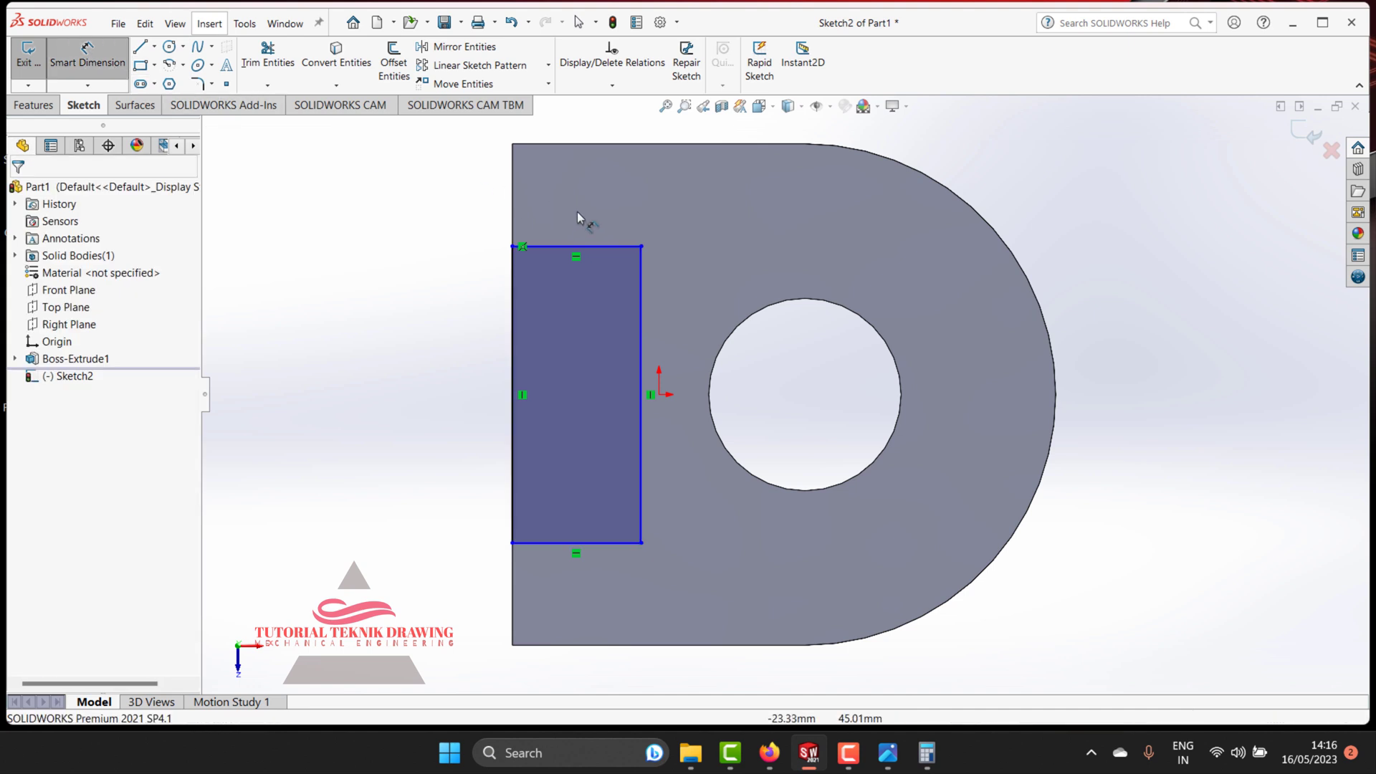
left_click(587, 247)
left_click(615, 178)
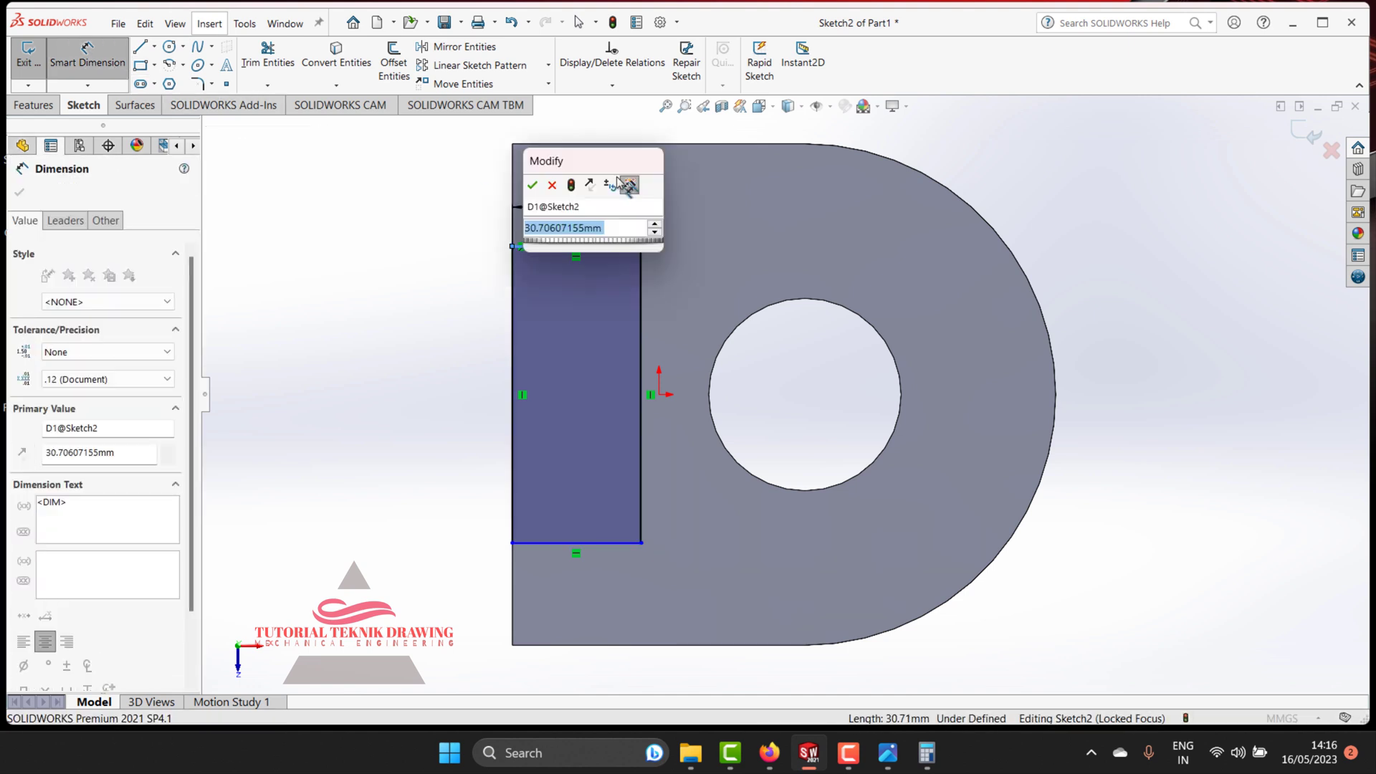
type("40")
key("Return")
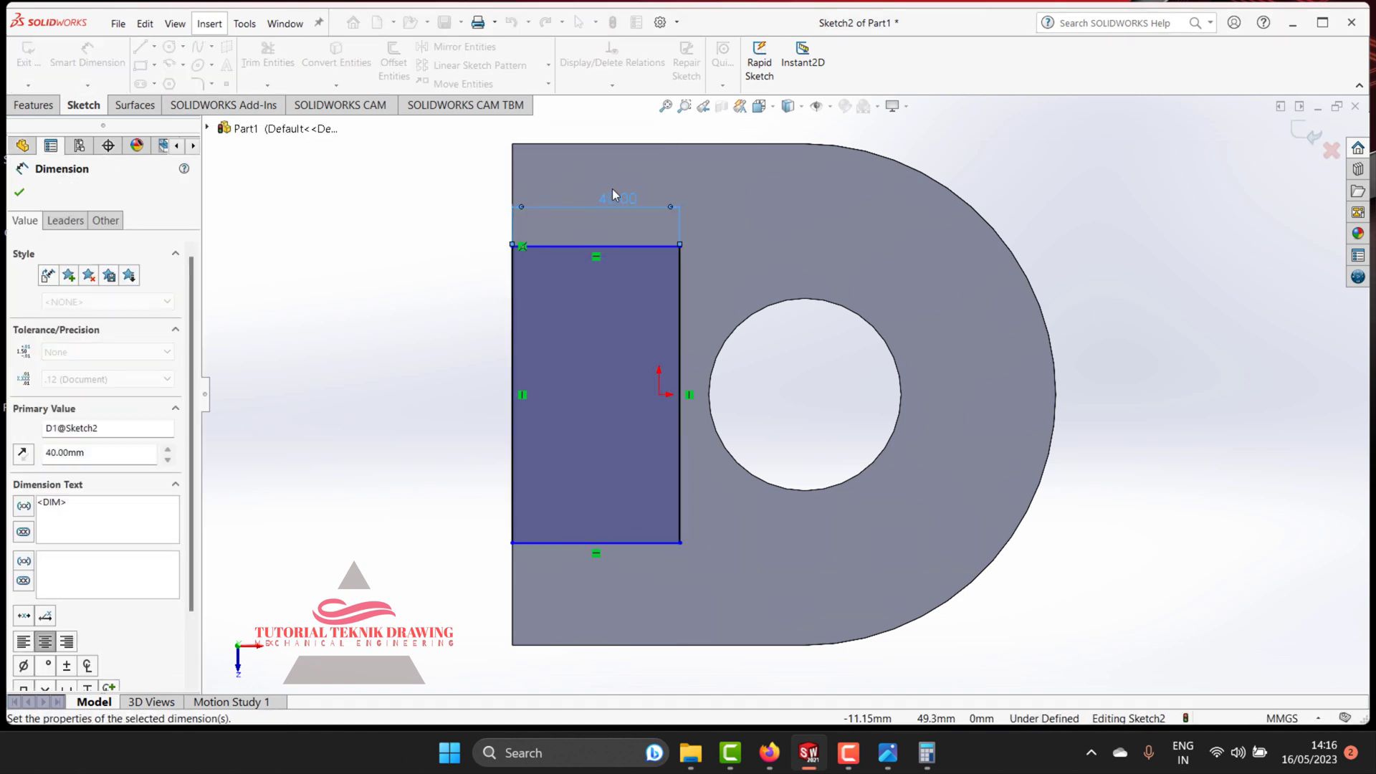
left_click(889, 756)
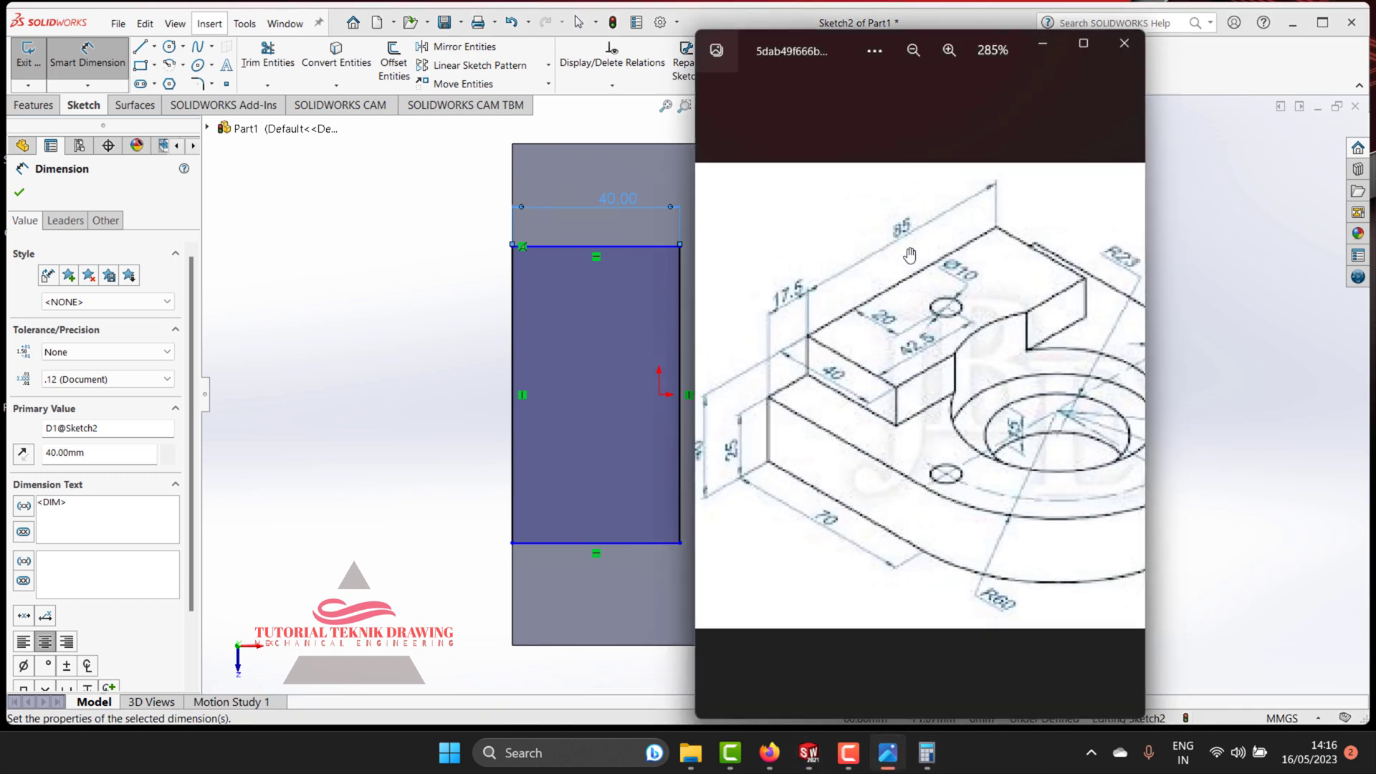
Step: Compute 84 × 2 = 168 in Calculator
left_click(925, 769)
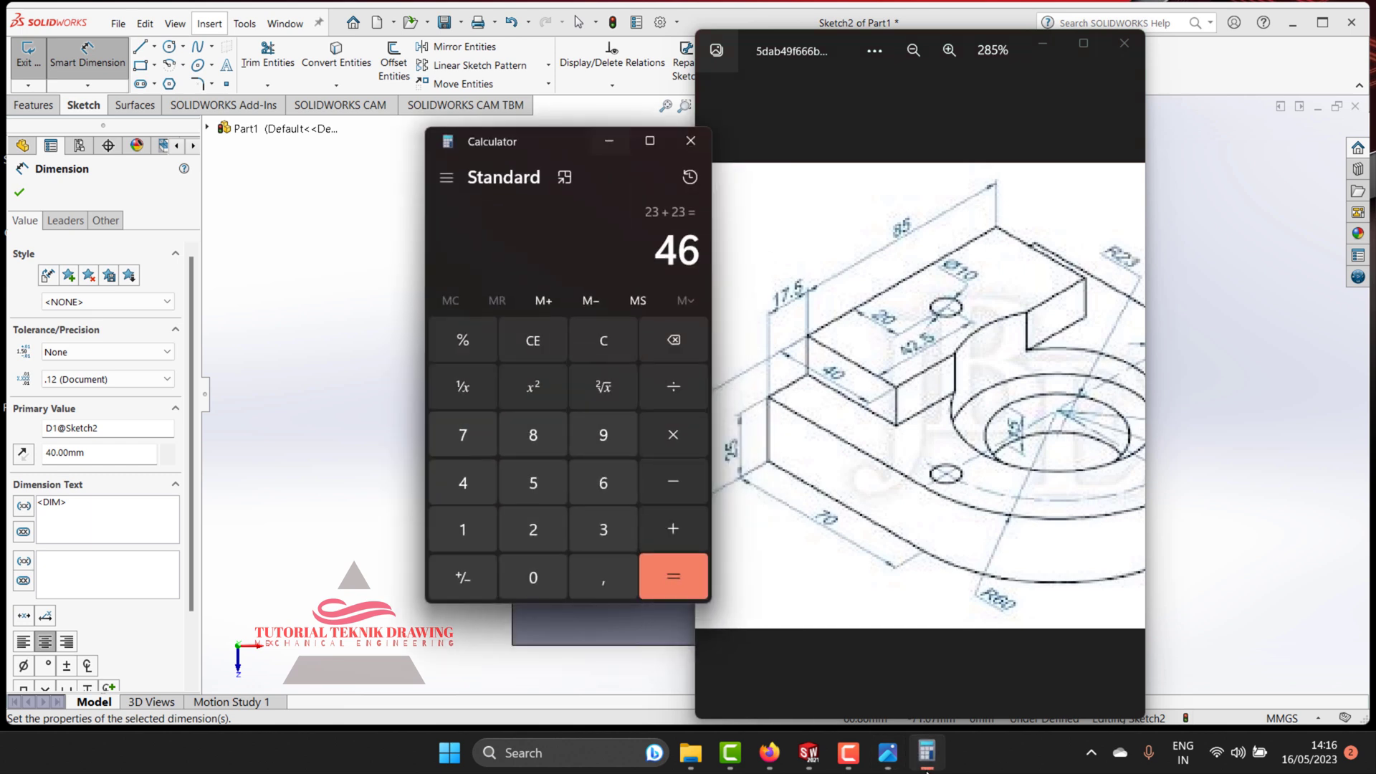
left_click(591, 355)
left_click(535, 438)
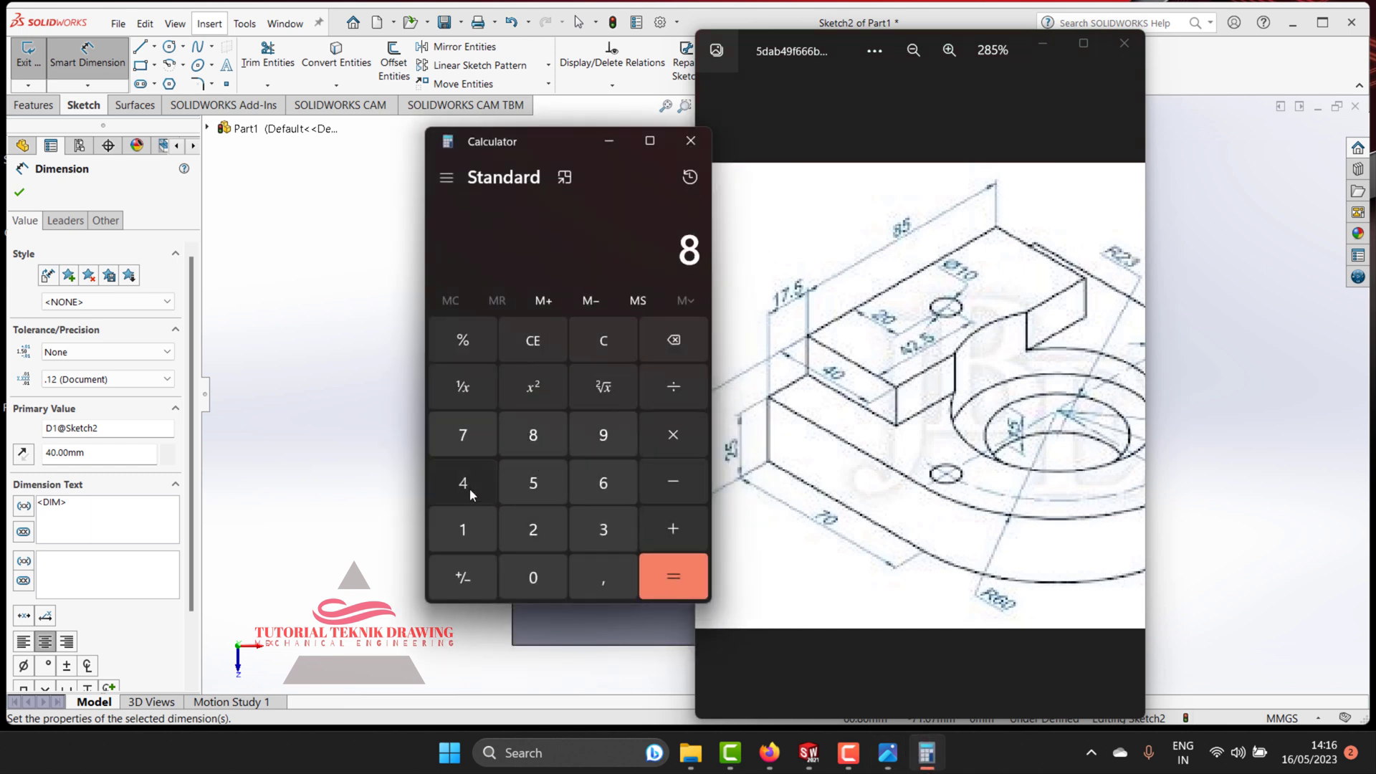
left_click(470, 488)
left_click(675, 434)
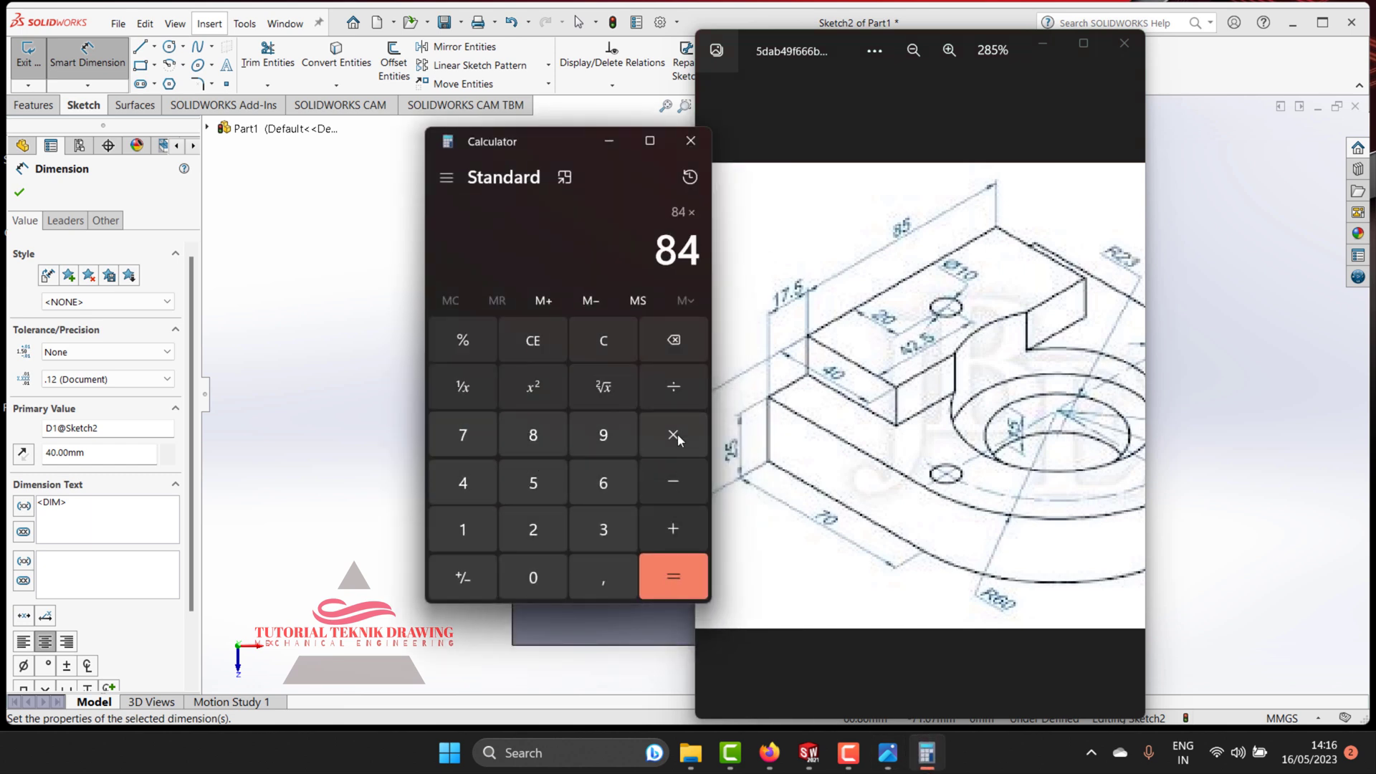
left_click(528, 538)
left_click(665, 582)
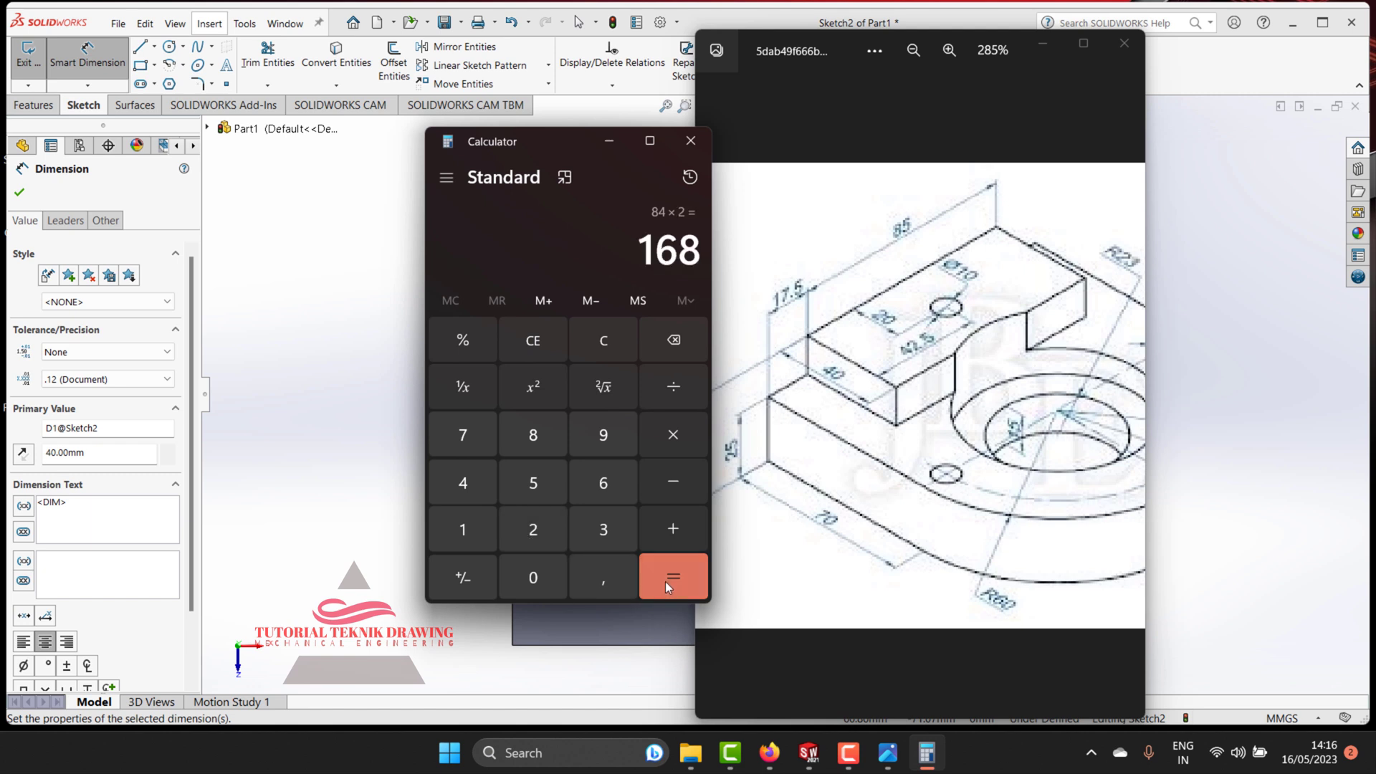
Step: Compute 82 ÷ 2 = 41, then hide Calculator and the reference drawing
left_click(610, 339)
left_click(535, 435)
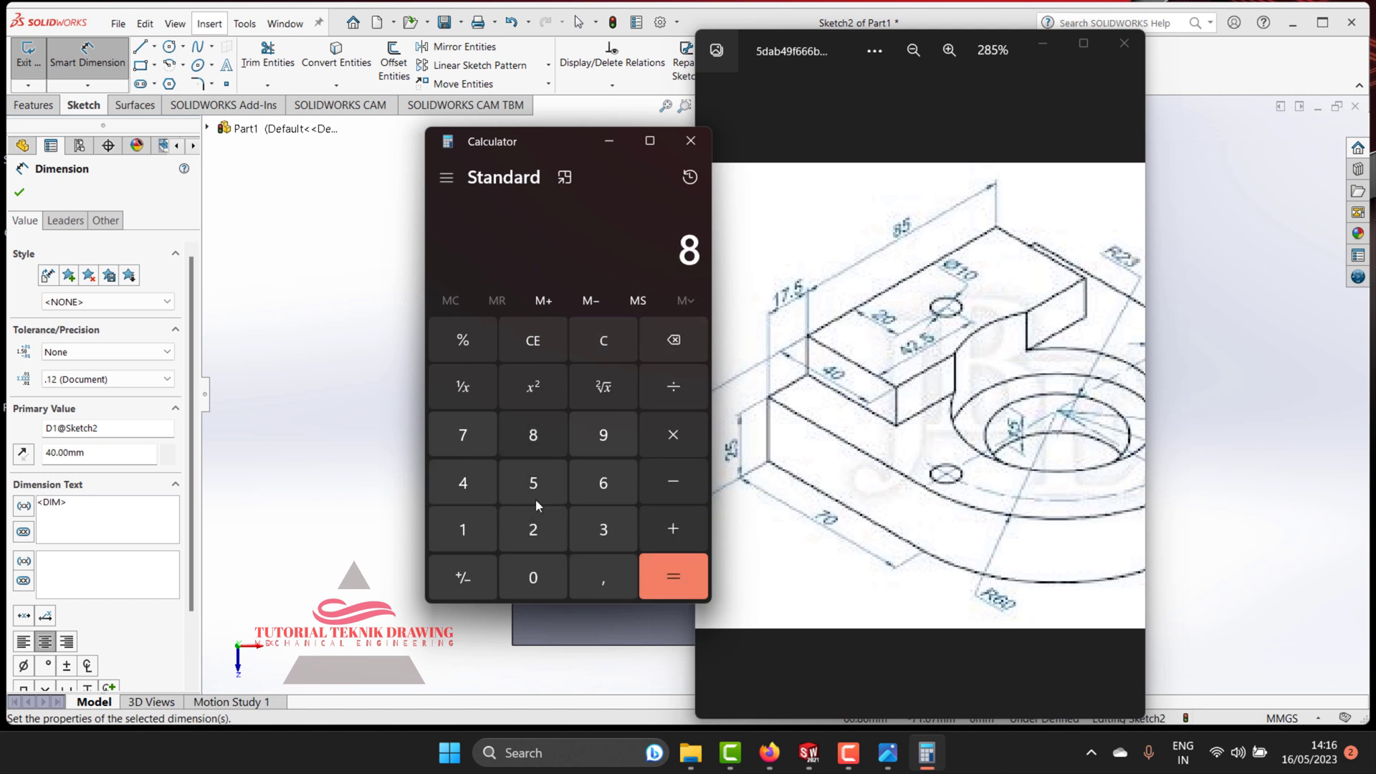
left_click(533, 528)
left_click(687, 380)
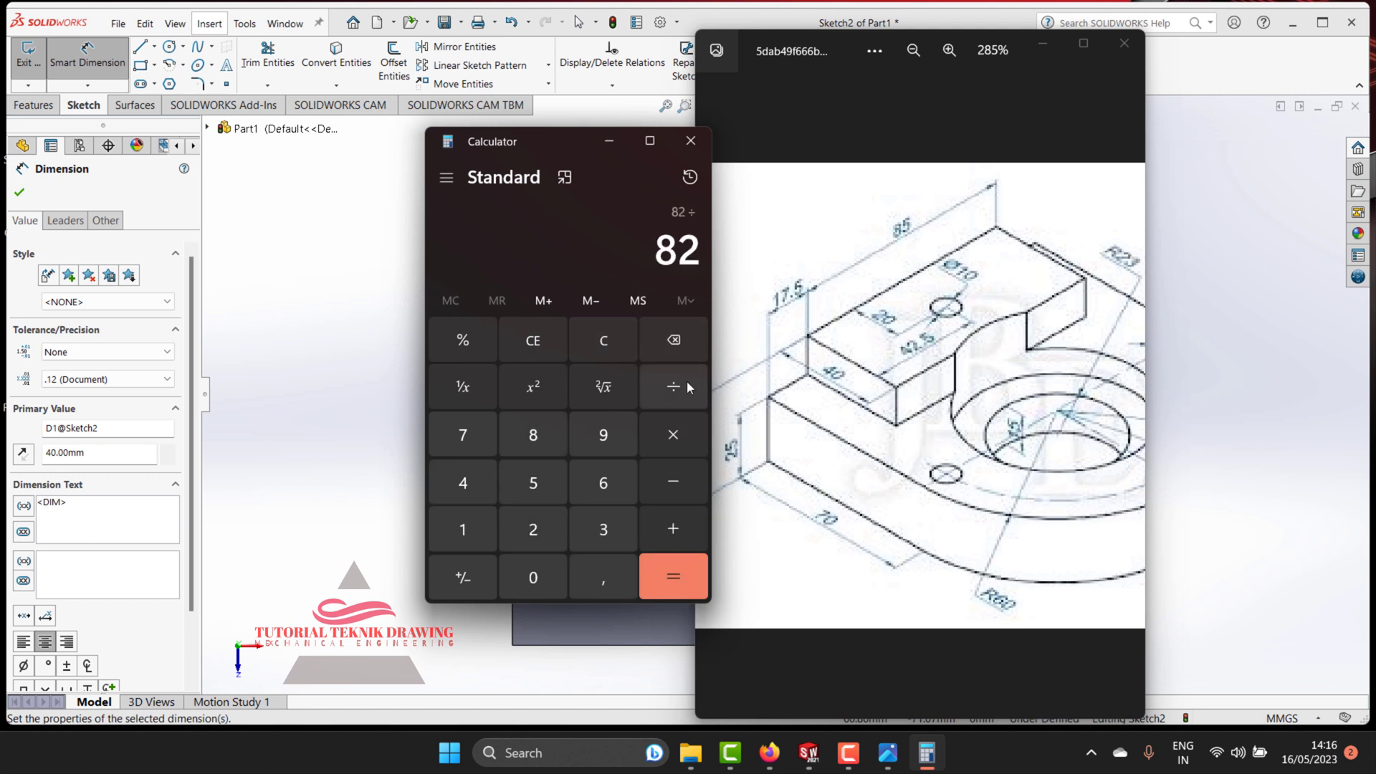
left_click(545, 529)
left_click(673, 574)
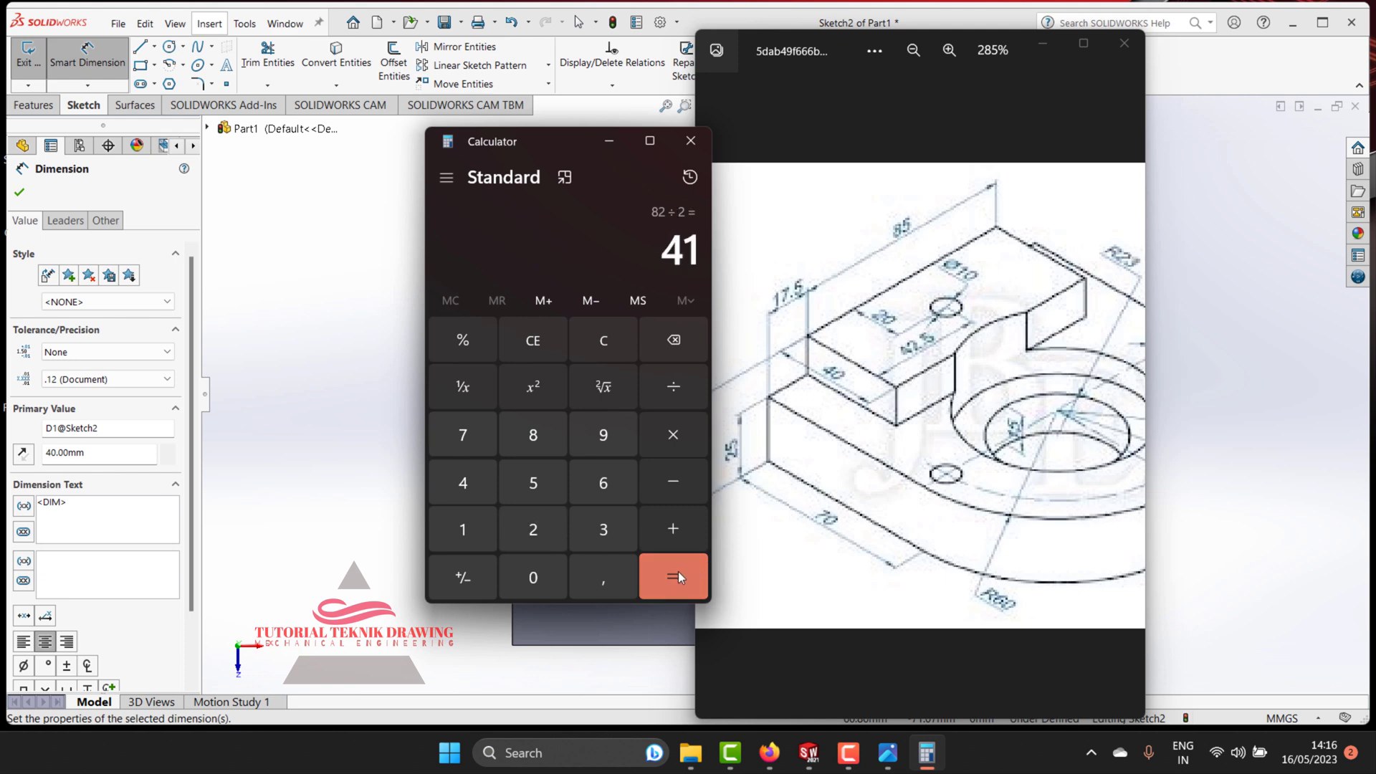
left_click(623, 140)
left_click(1047, 45)
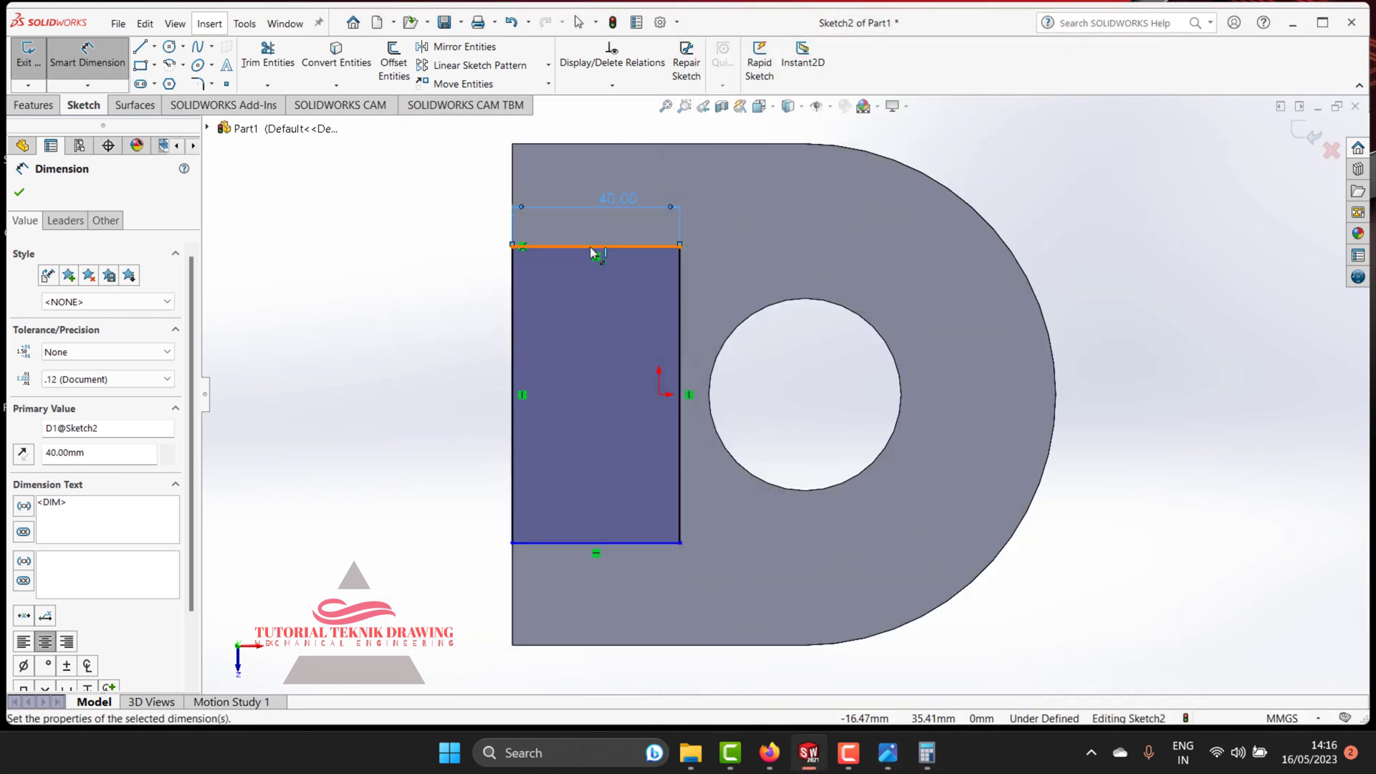
Step: Dimension the rectangle's top edge 41 mm from the horizontal centre line
left_click(592, 248)
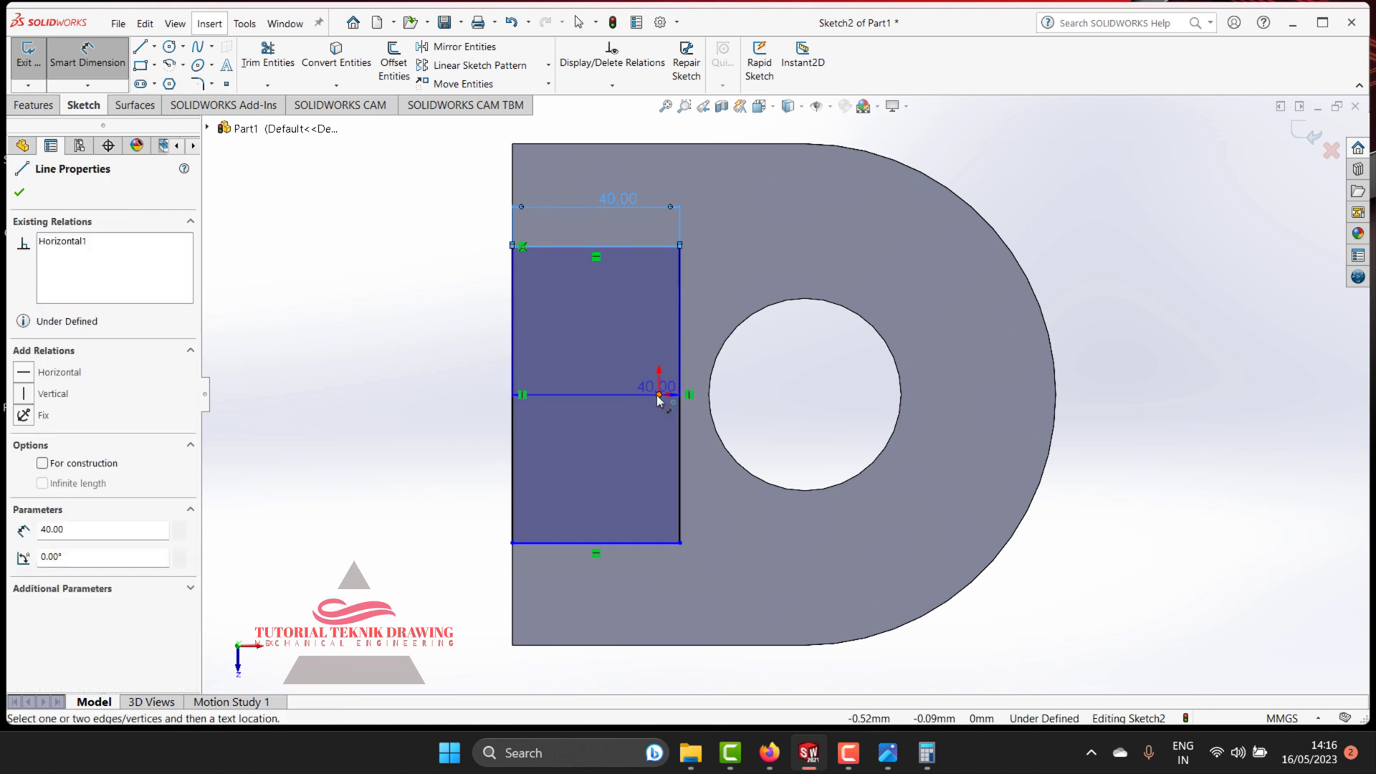
left_click(657, 394)
left_click(459, 322)
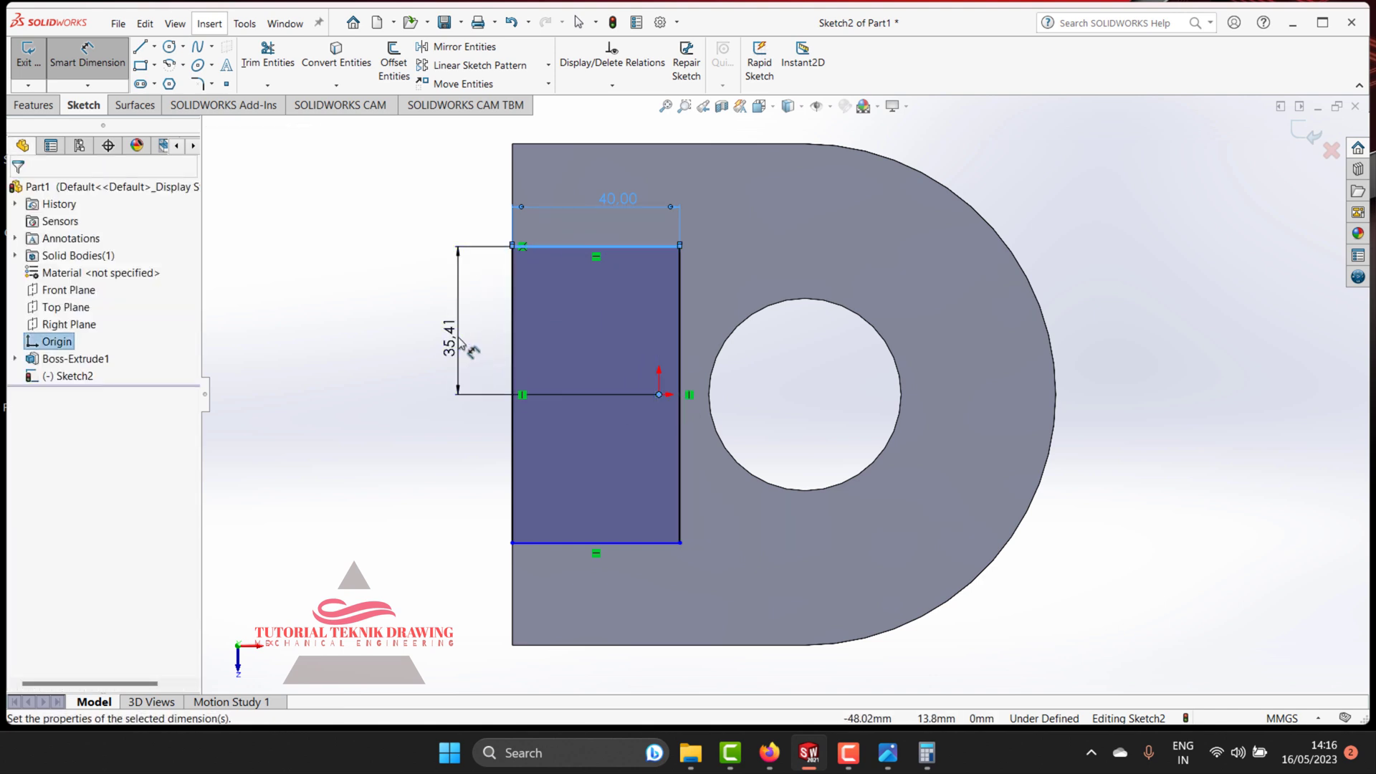
left_click(926, 753)
left_click(608, 142)
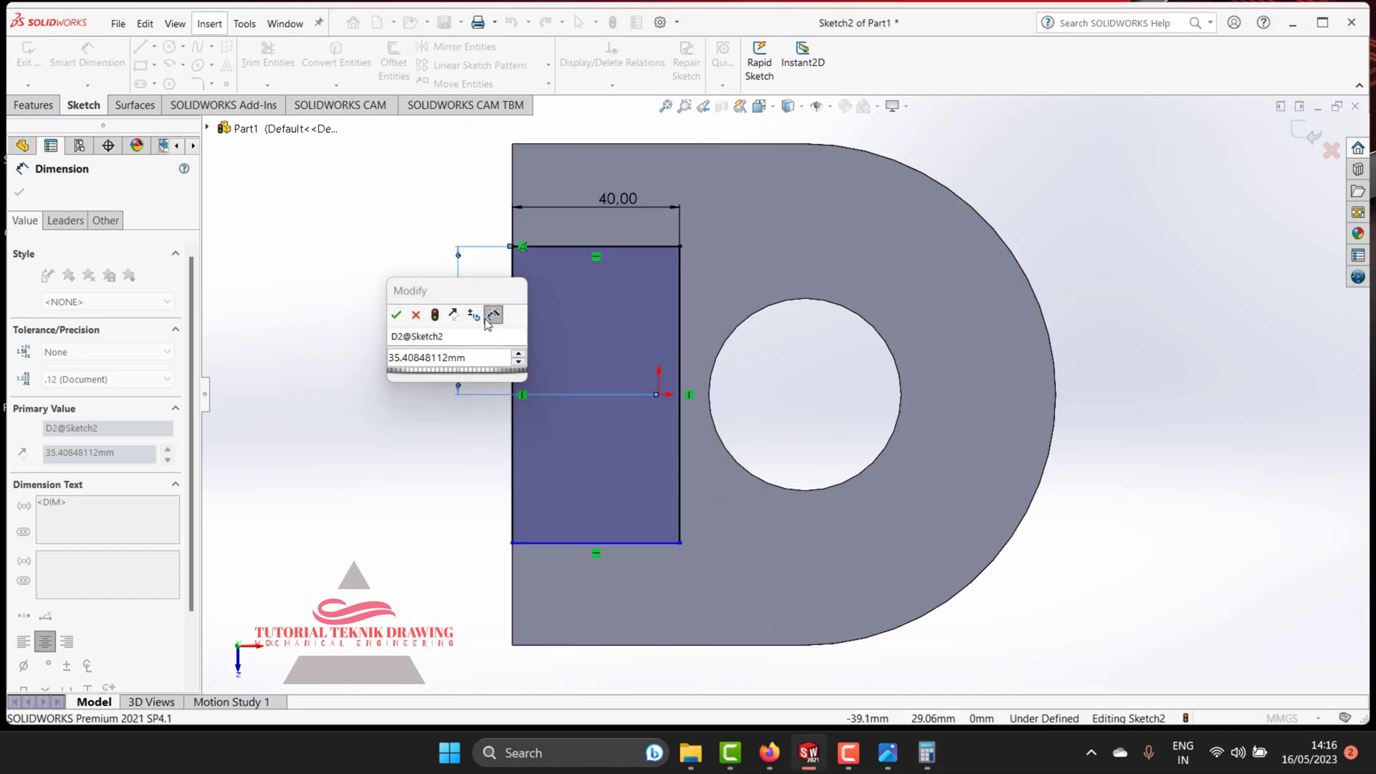
left_click(485, 360)
type("4")
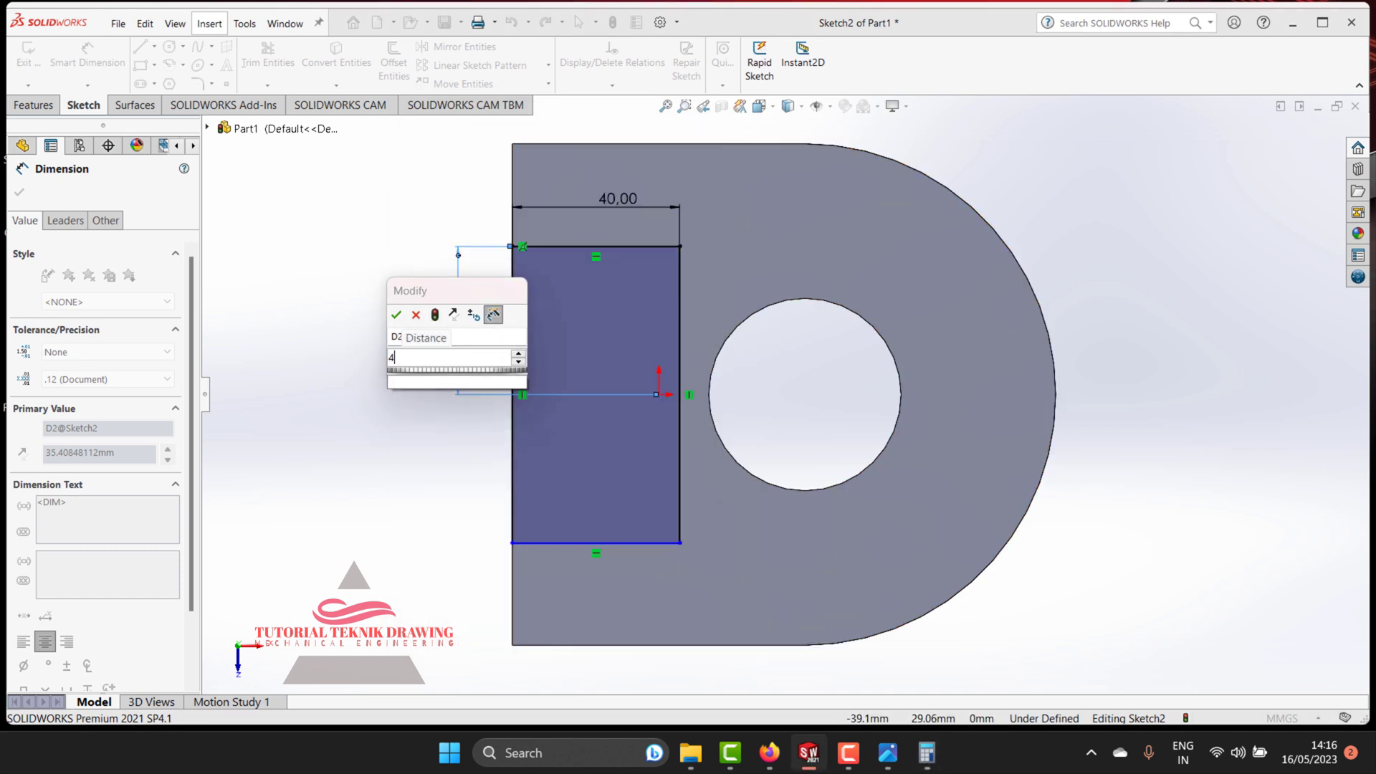
type("1")
left_click(396, 315)
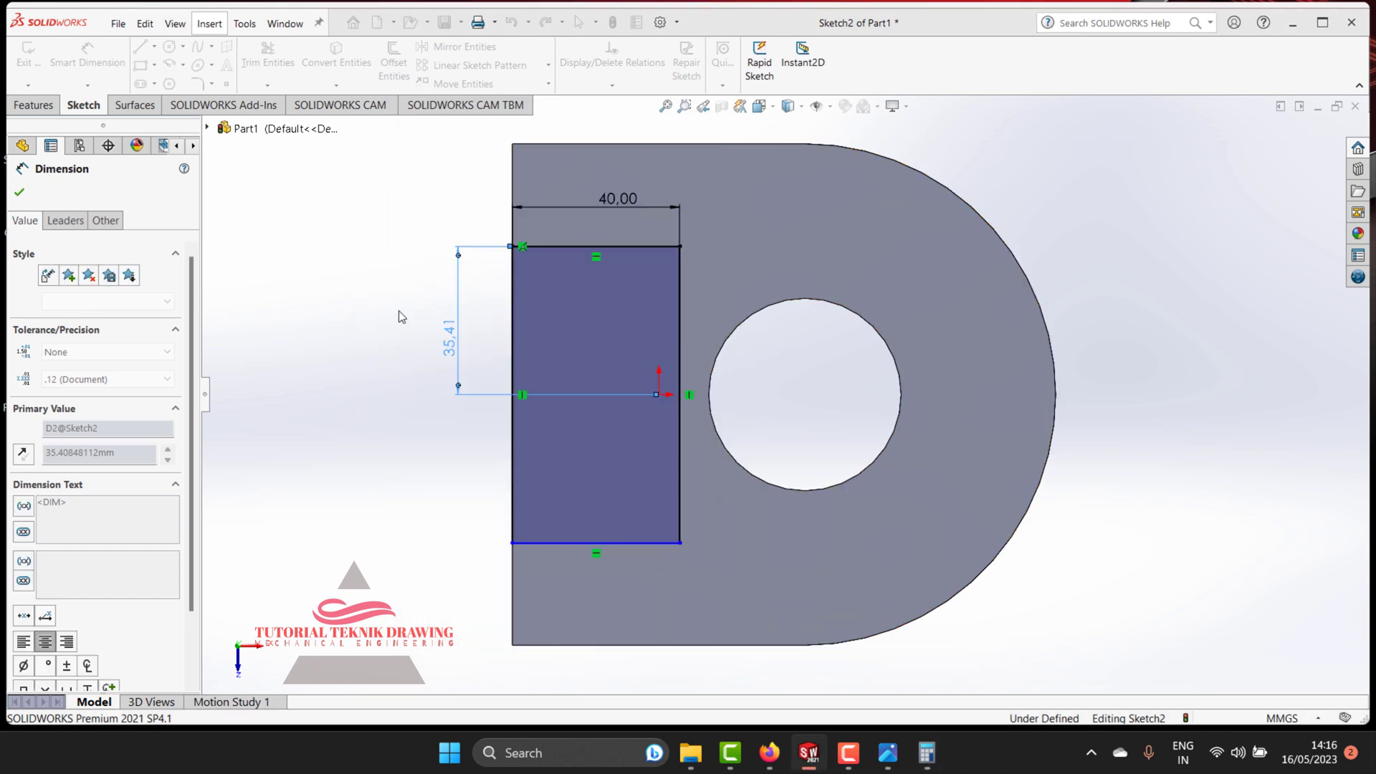
Step: Dimension the bottom edge 41 mm from the centre line, fully defining the 40 × 82 rectangle
left_click(637, 543)
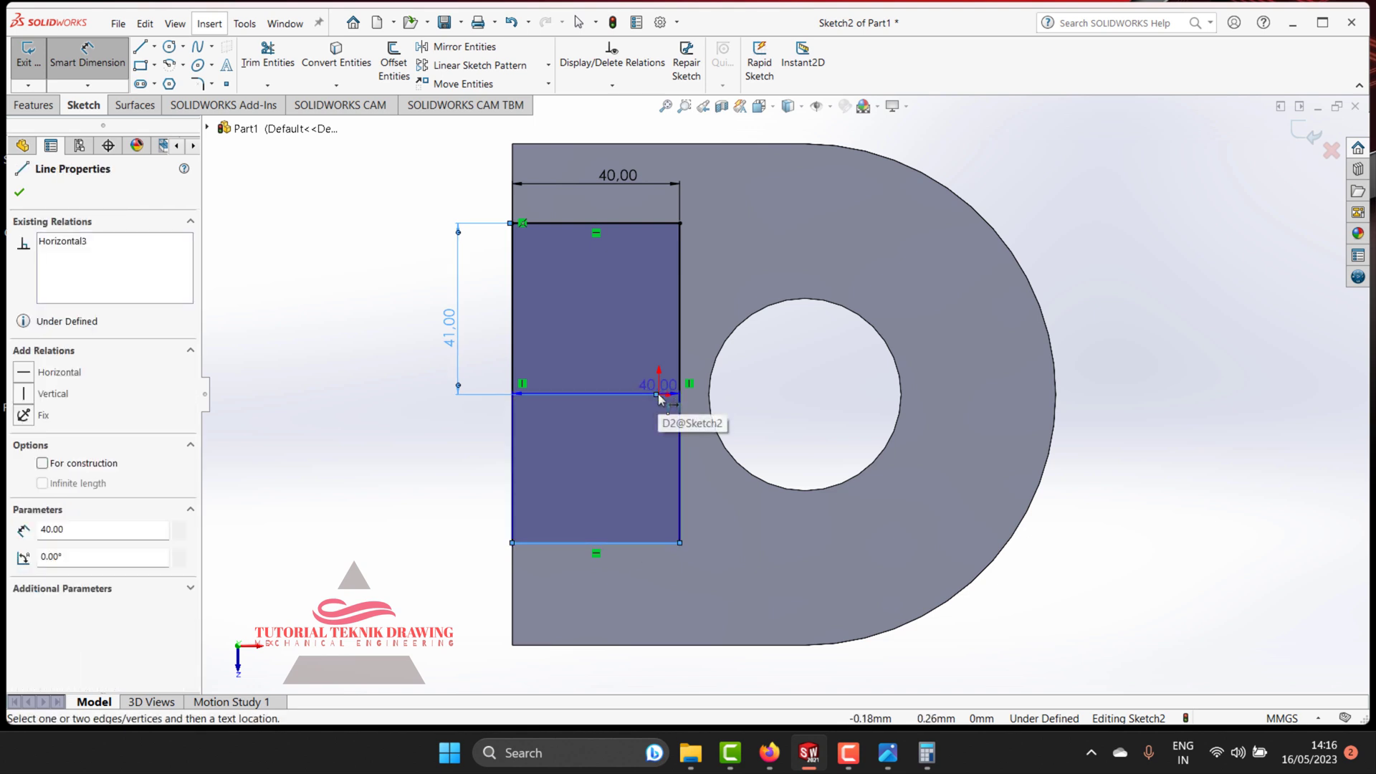
left_click(660, 397)
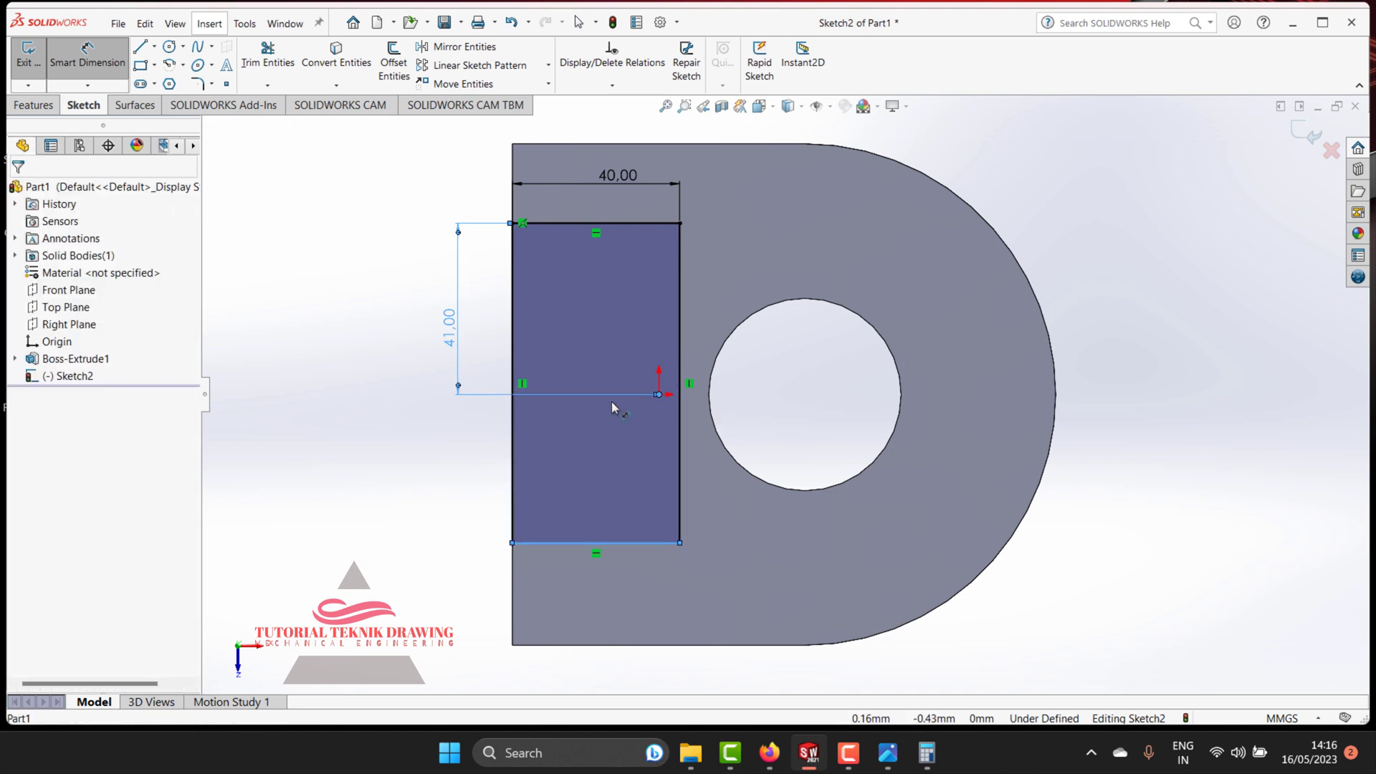
left_click(442, 465)
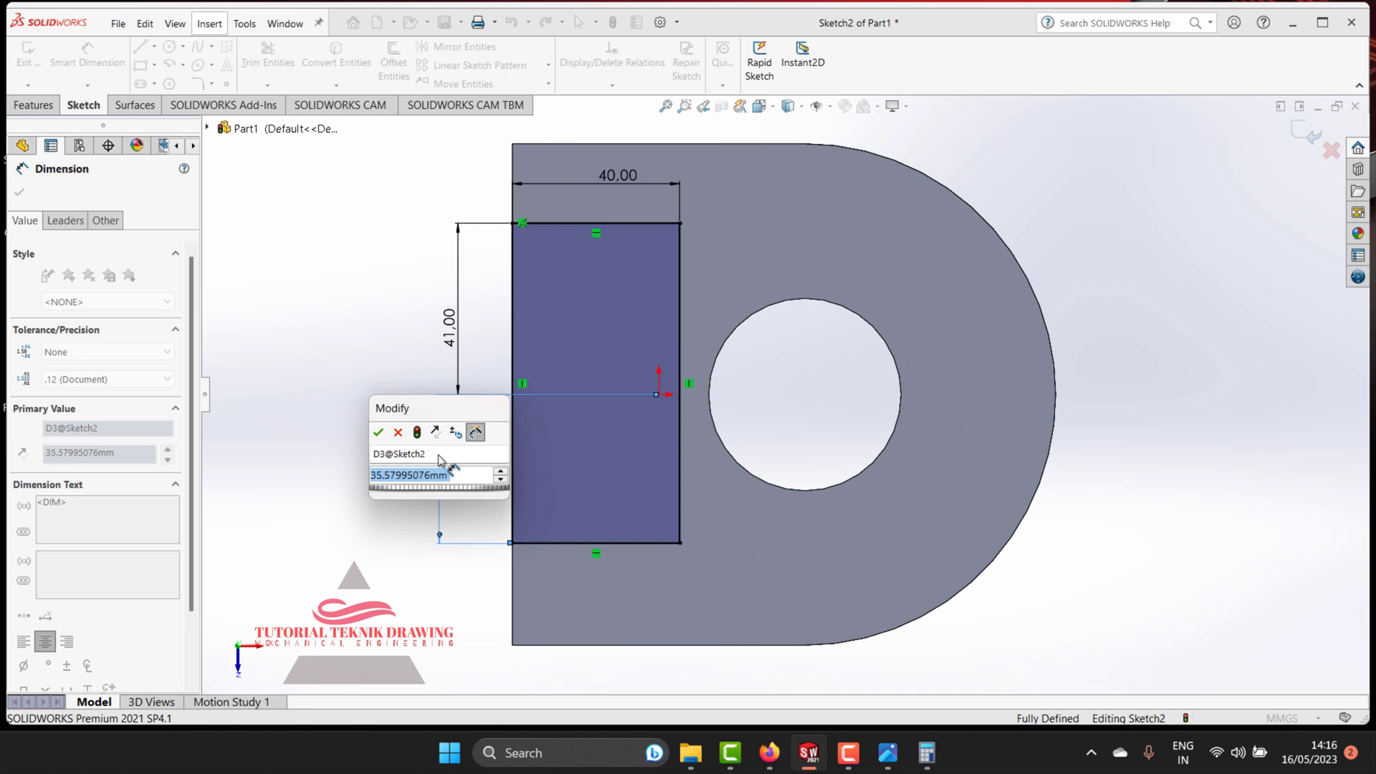
type("41")
left_click(378, 432)
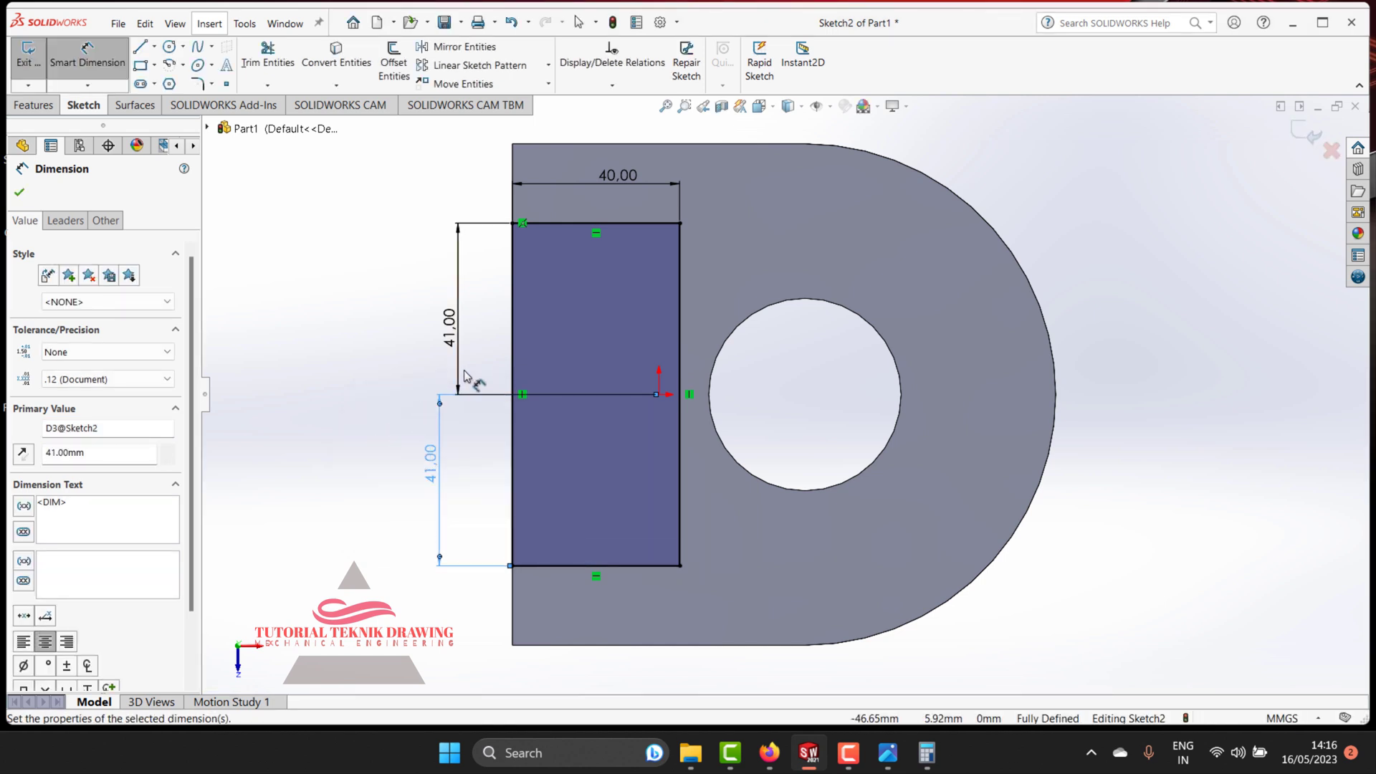
left_click(20, 192)
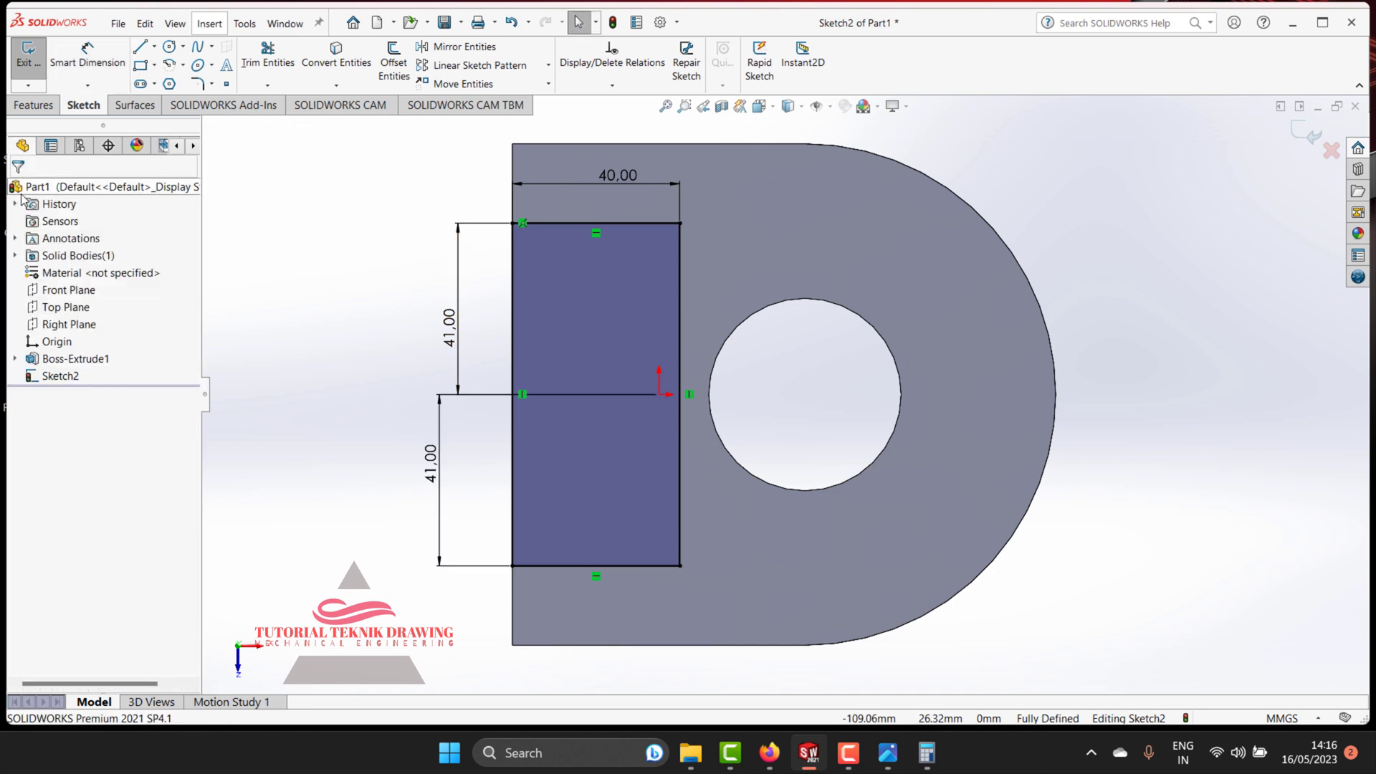
left_click(33, 105)
left_click(35, 63)
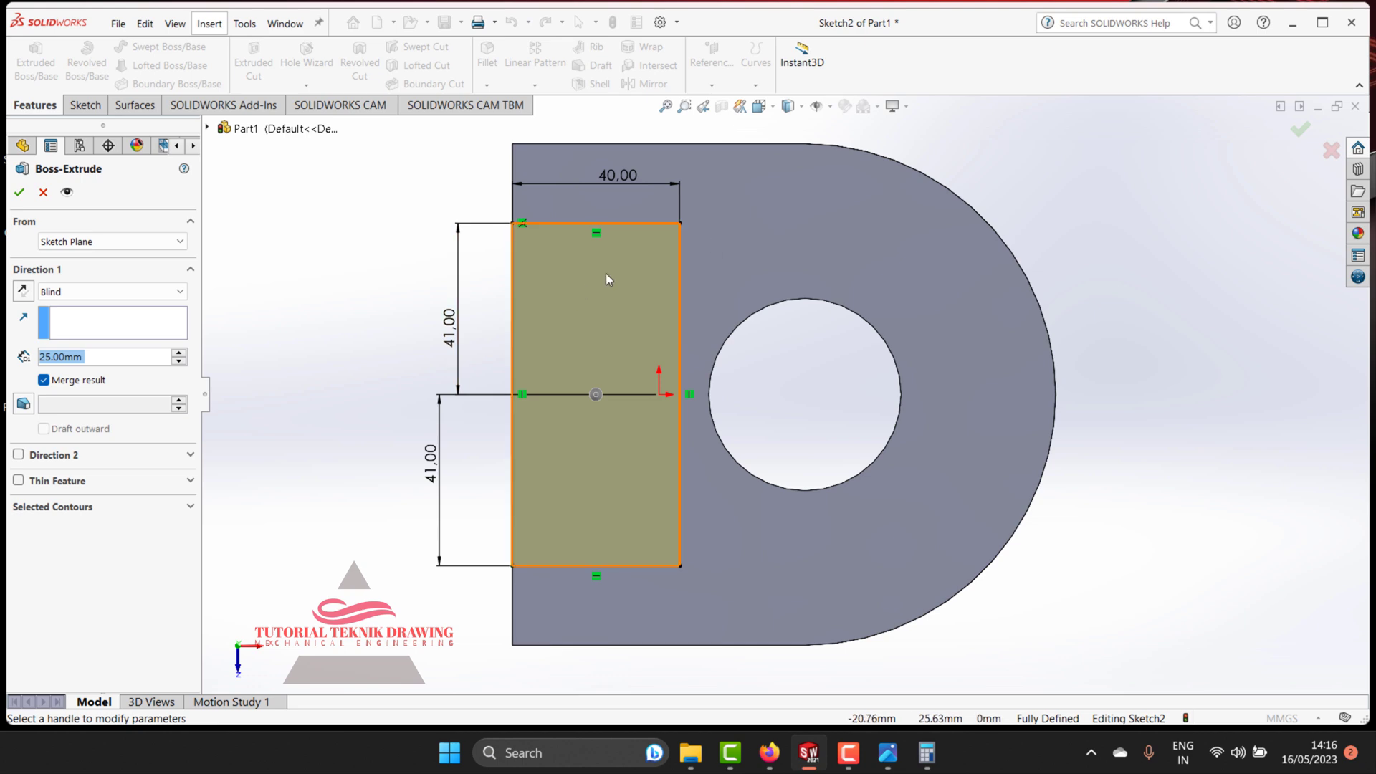
Step: Pan the reference drawing in Photos to check the block's 40 and 25 height dimensions
left_click(886, 761)
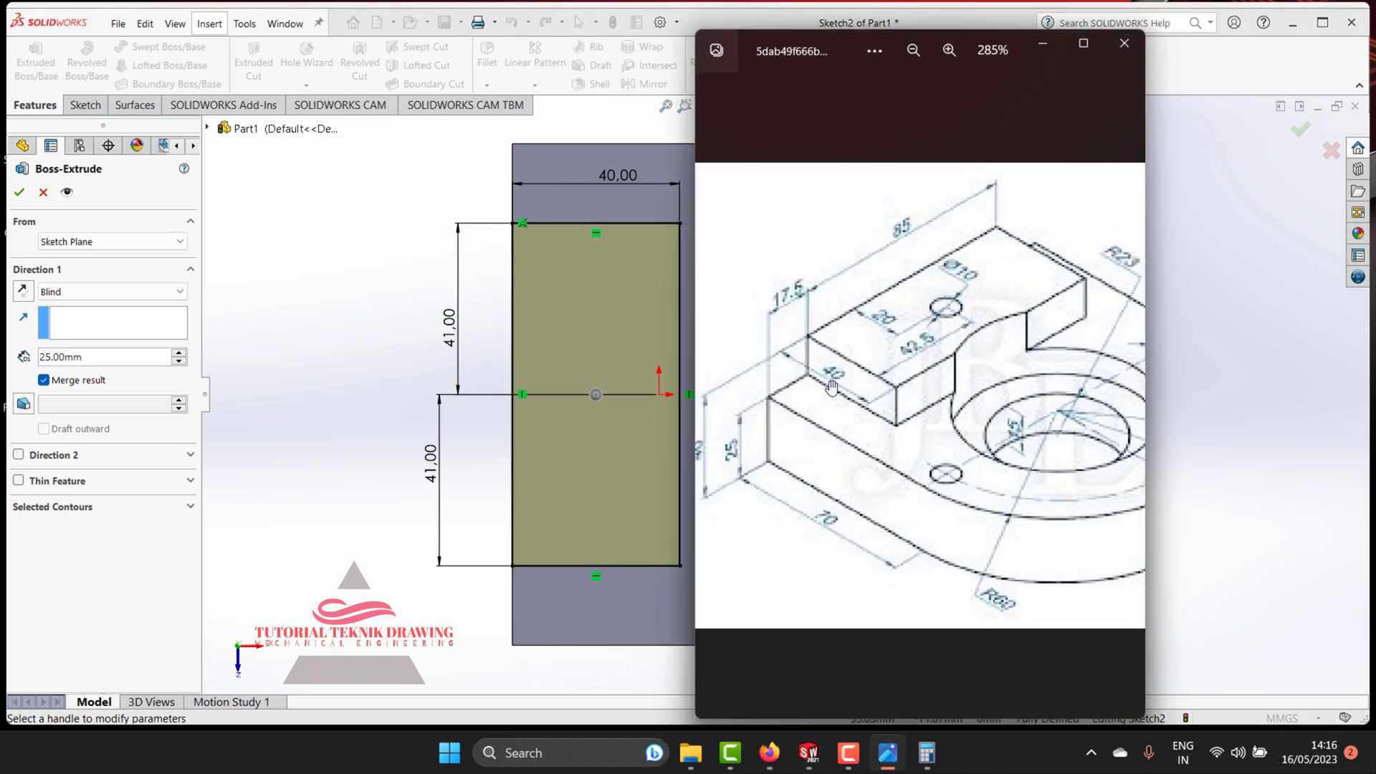
scroll(831, 389, "down", 2)
scroll(831, 389, "up", 1)
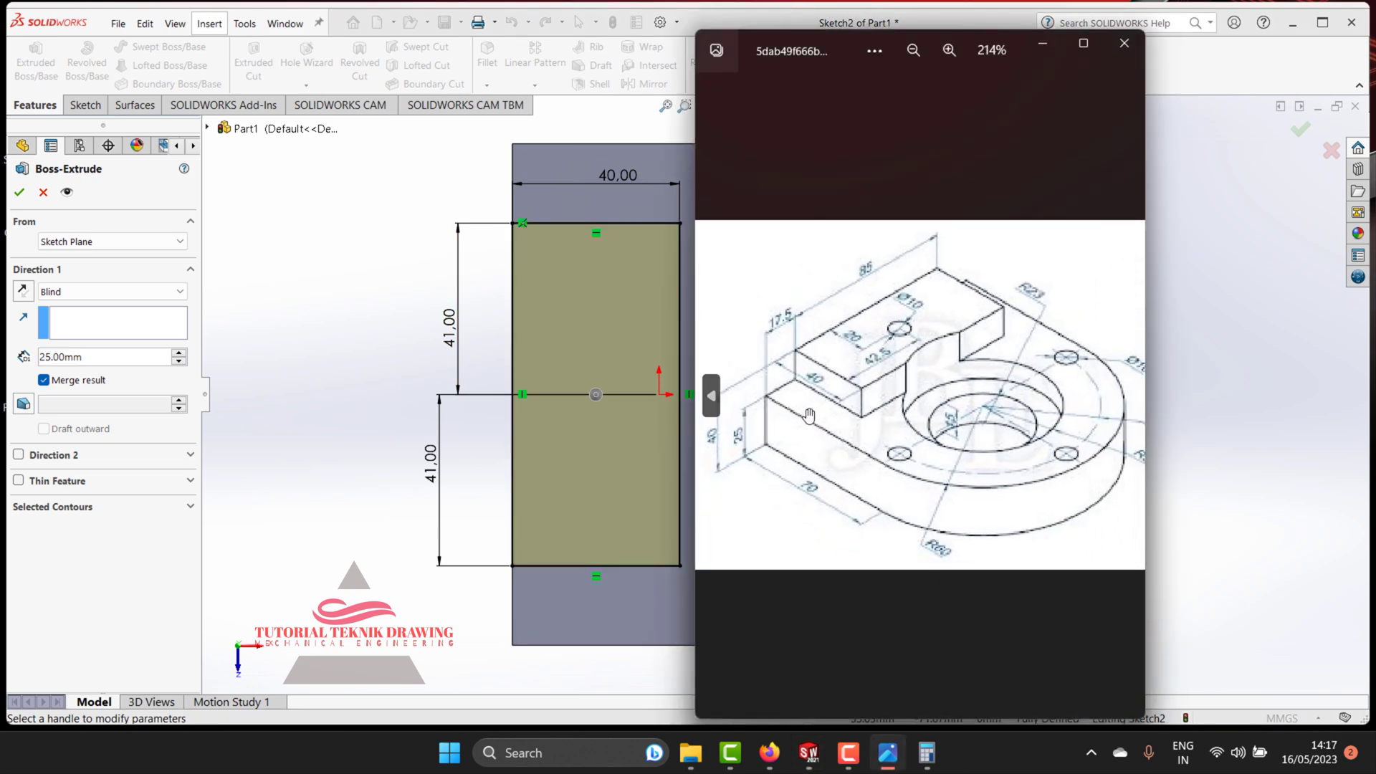
scroll(840, 445, "up", 3)
left_click_drag(840, 444, 981, 451)
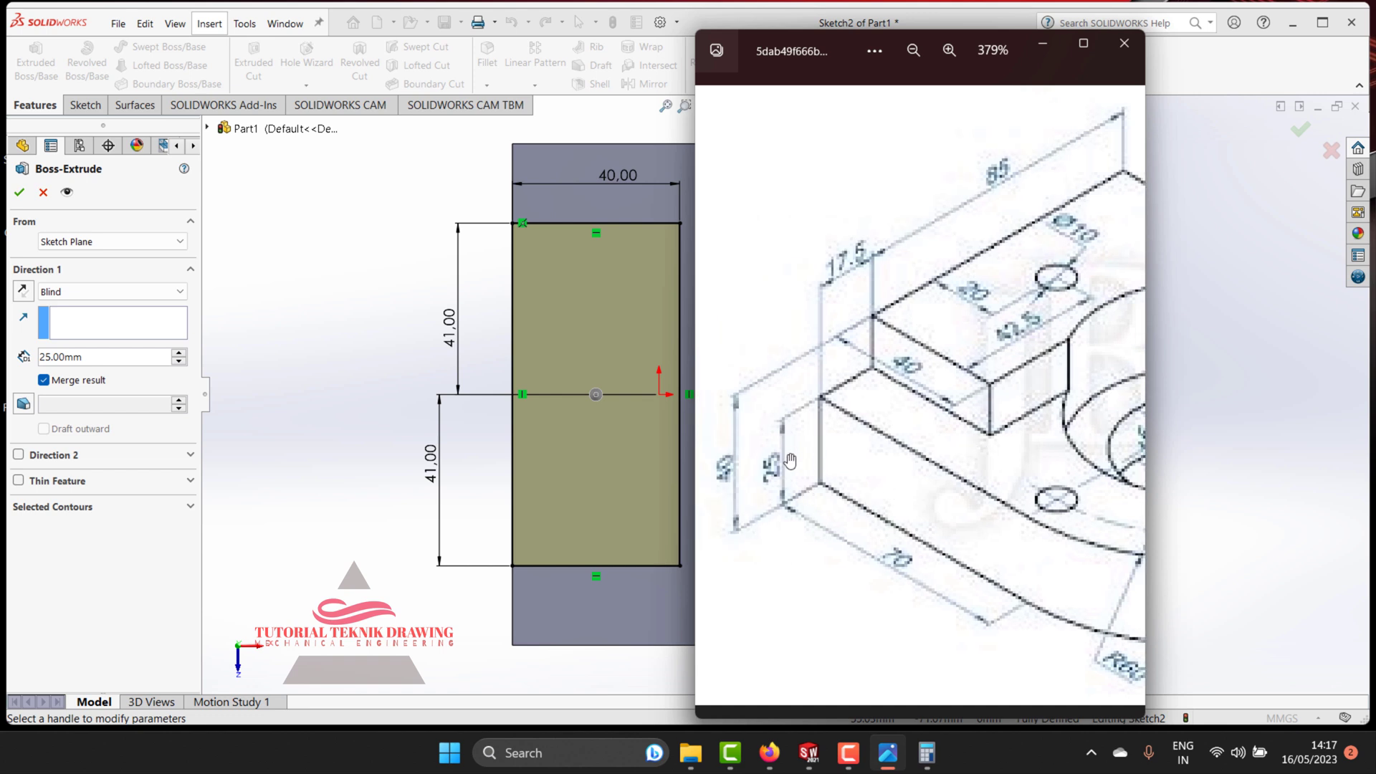
left_click(926, 752)
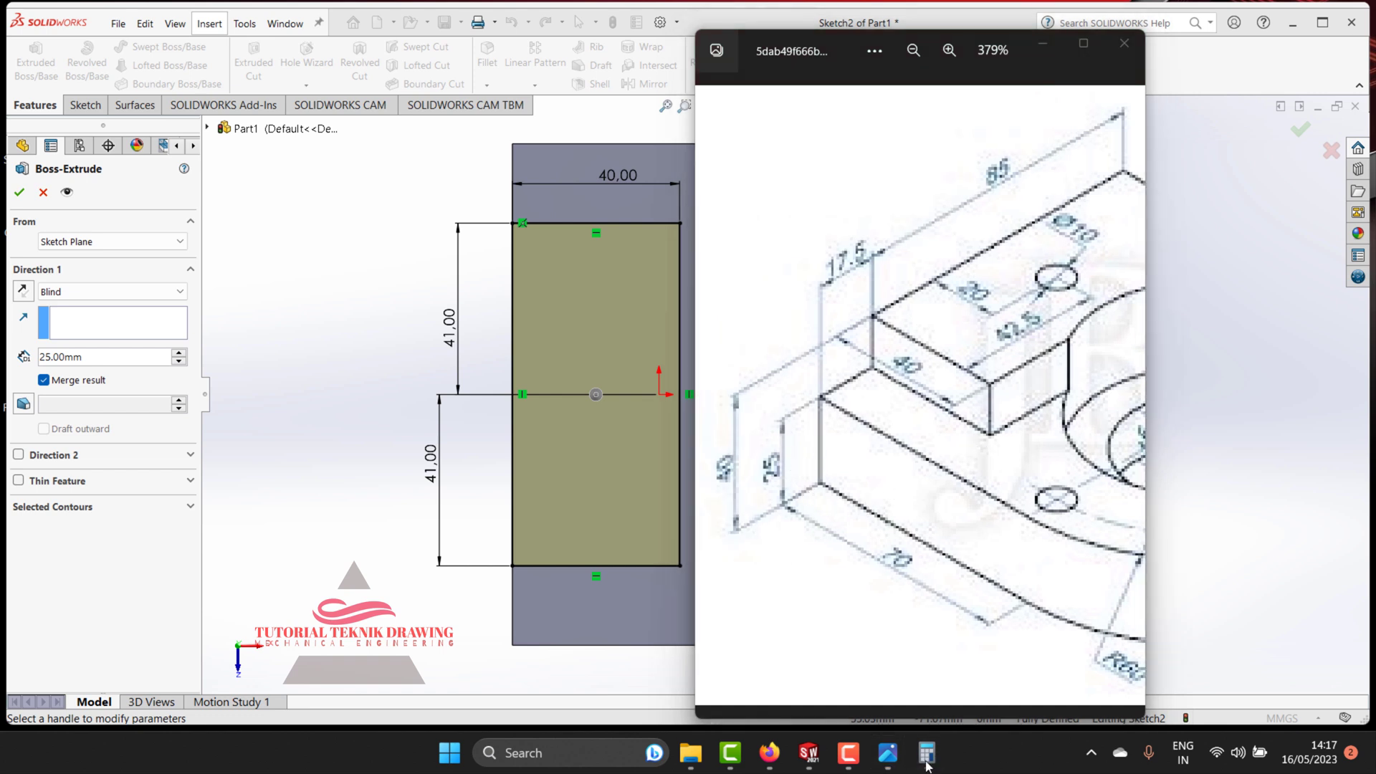
Step: Compute the block height 40 − 25 = 15 in Calculator
left_click_drag(558, 175, 478, 186)
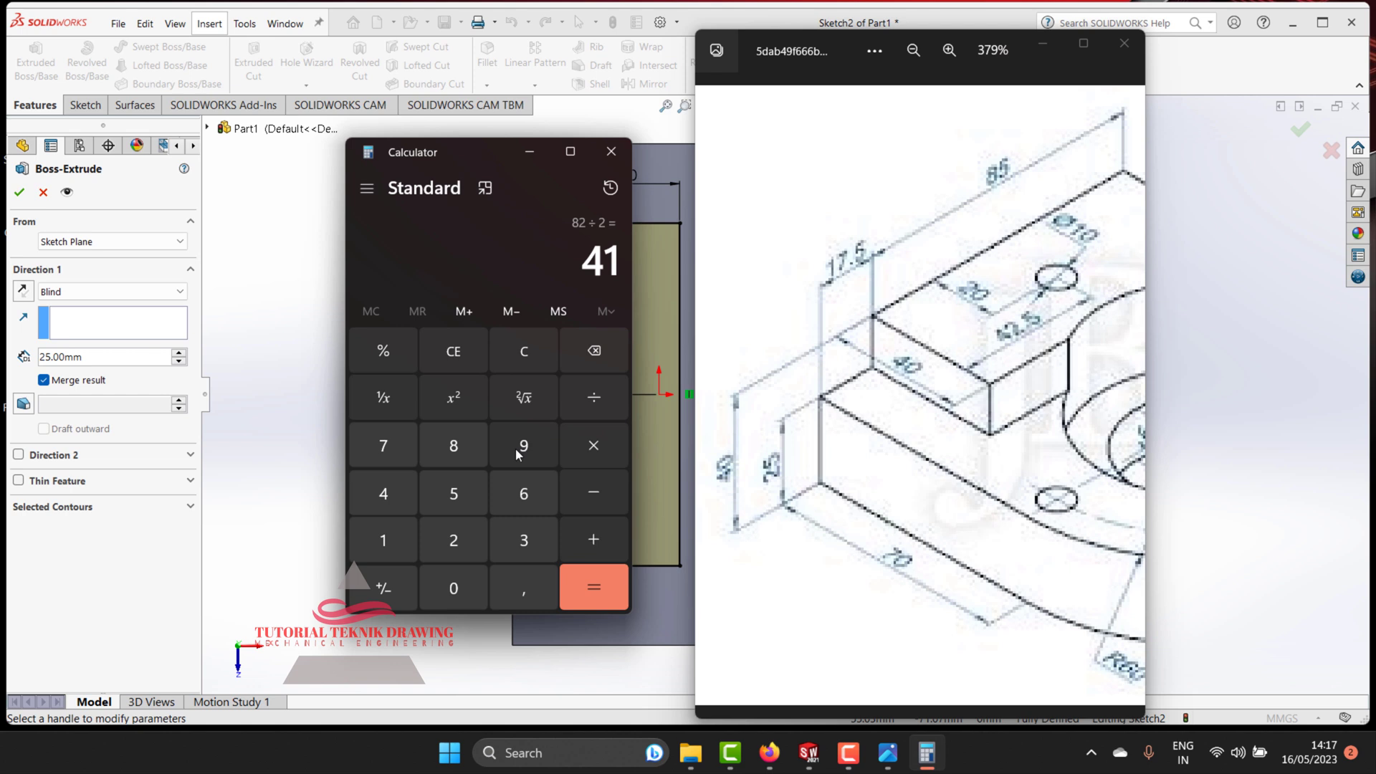
left_click(404, 502)
left_click(456, 588)
mouse_move(784, 484)
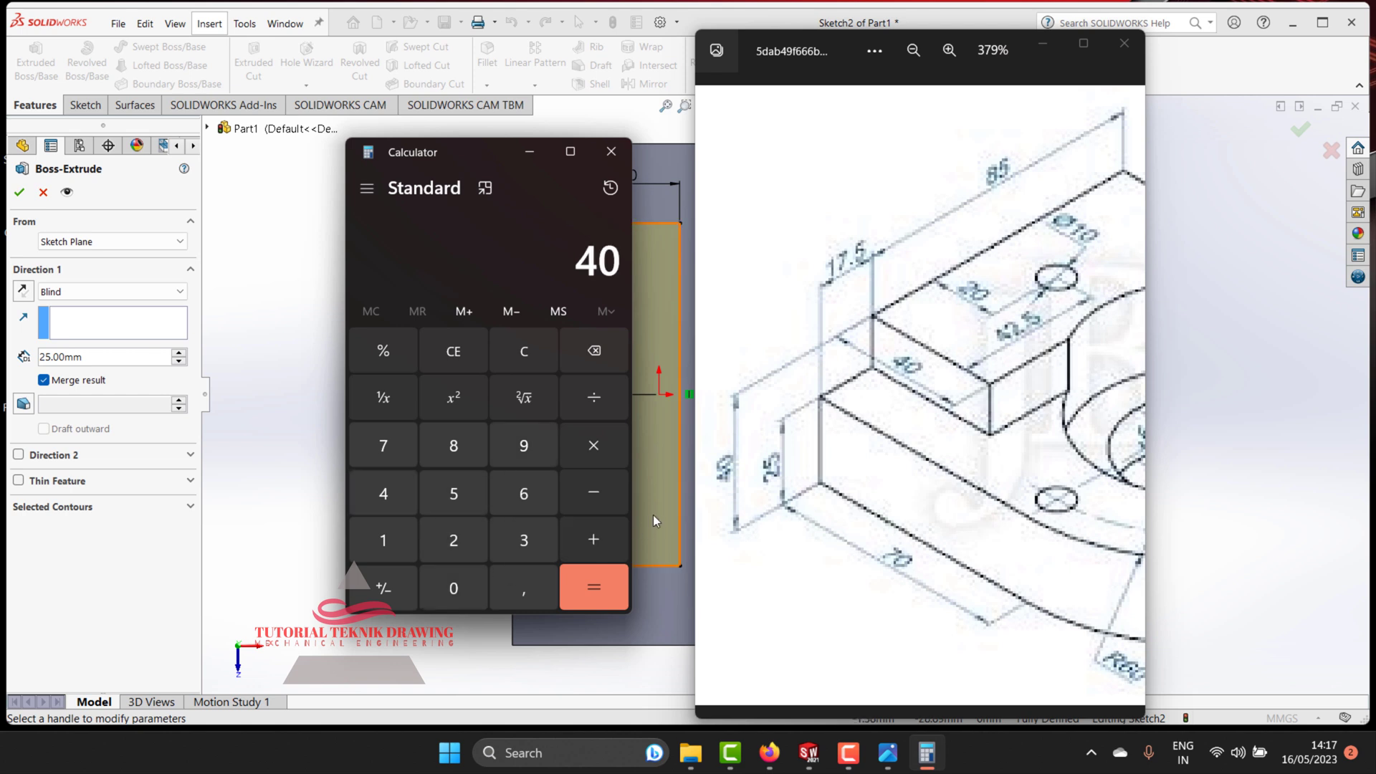
left_click(579, 505)
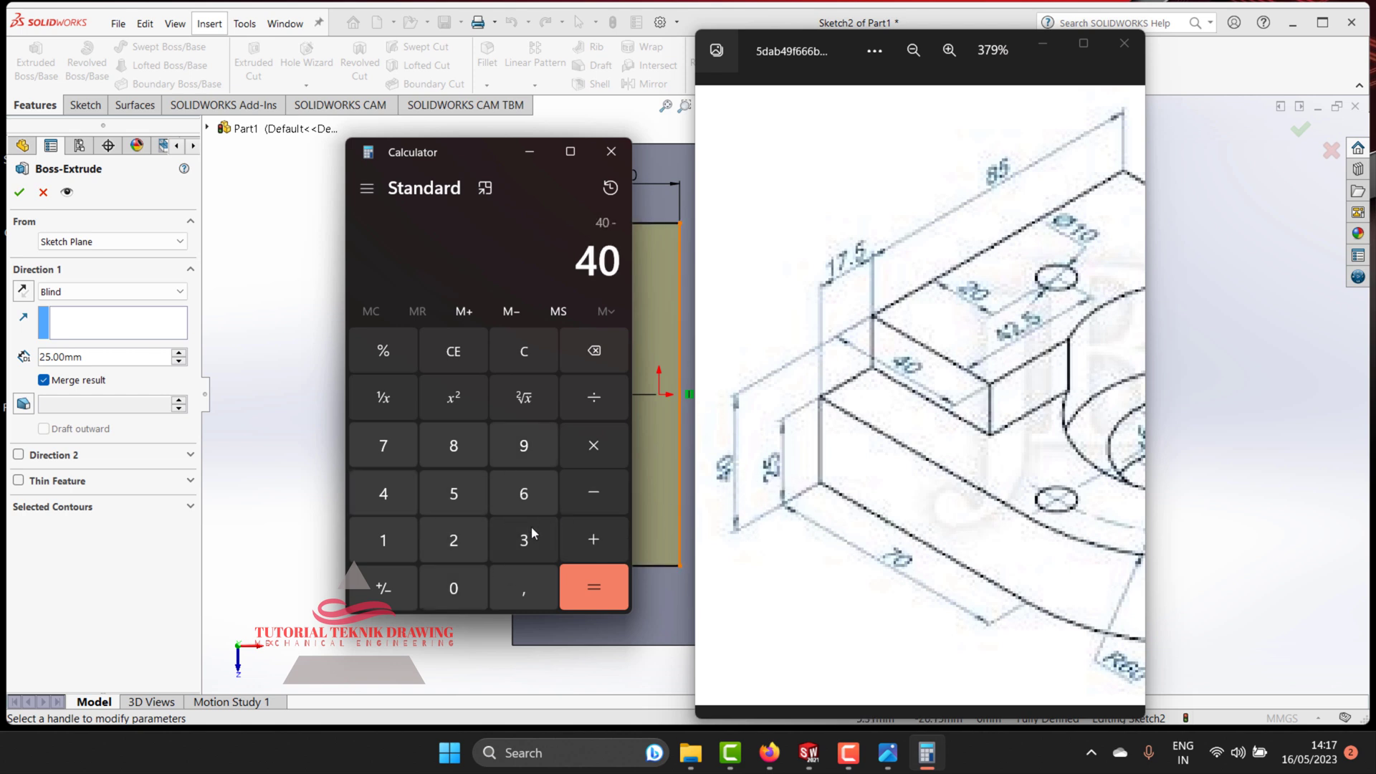
left_click(456, 539)
left_click(459, 494)
left_click(603, 593)
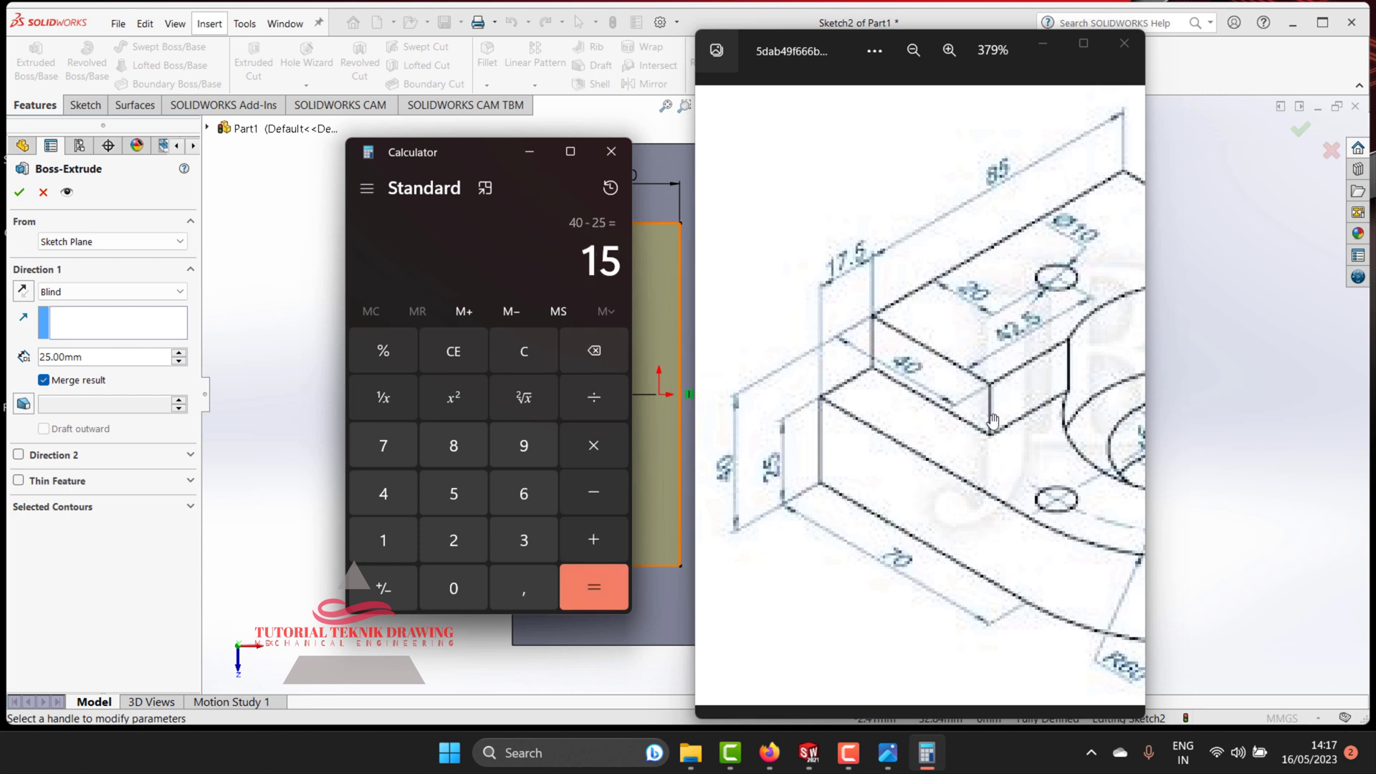
Step: Set the boss extrusion depth to 15 mm and accept it as Boss-Extrude2
left_click(529, 151)
double_click(118, 359)
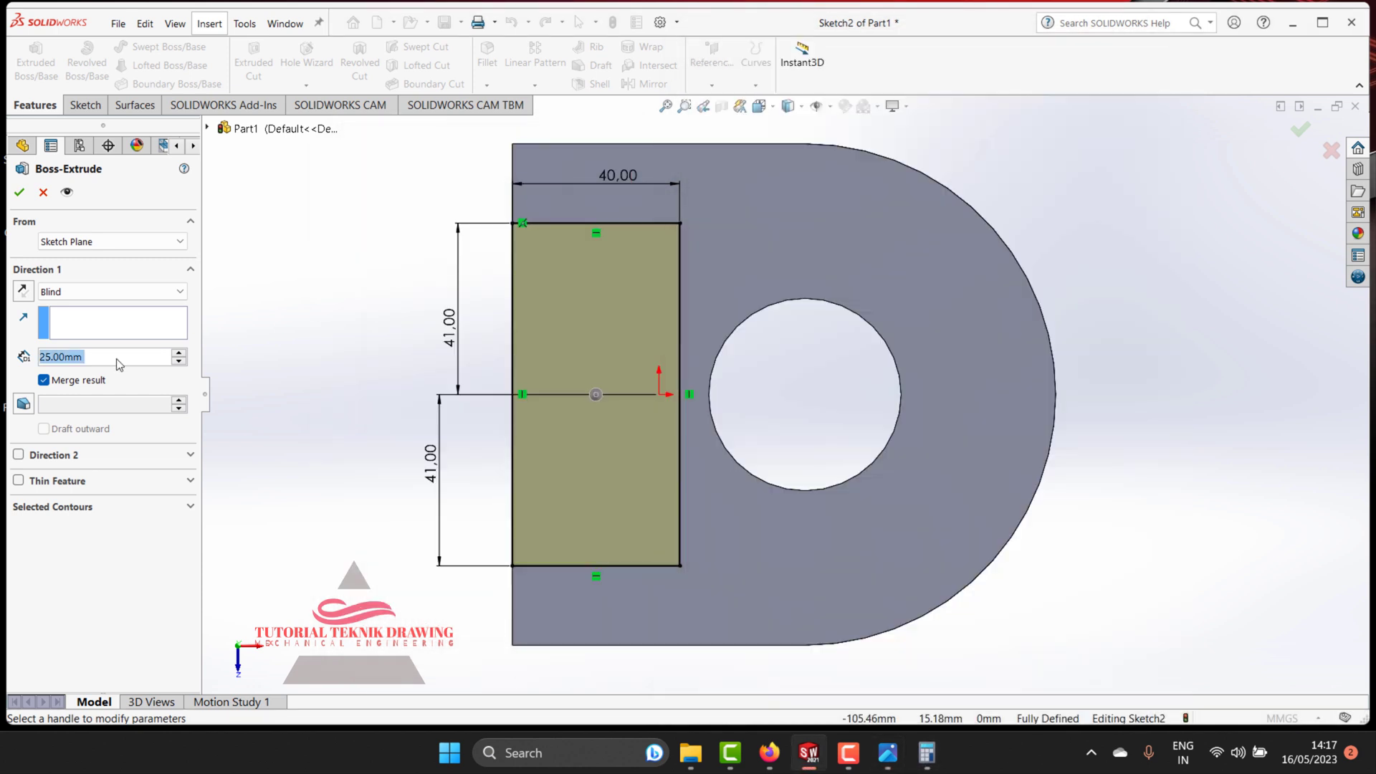
type("15")
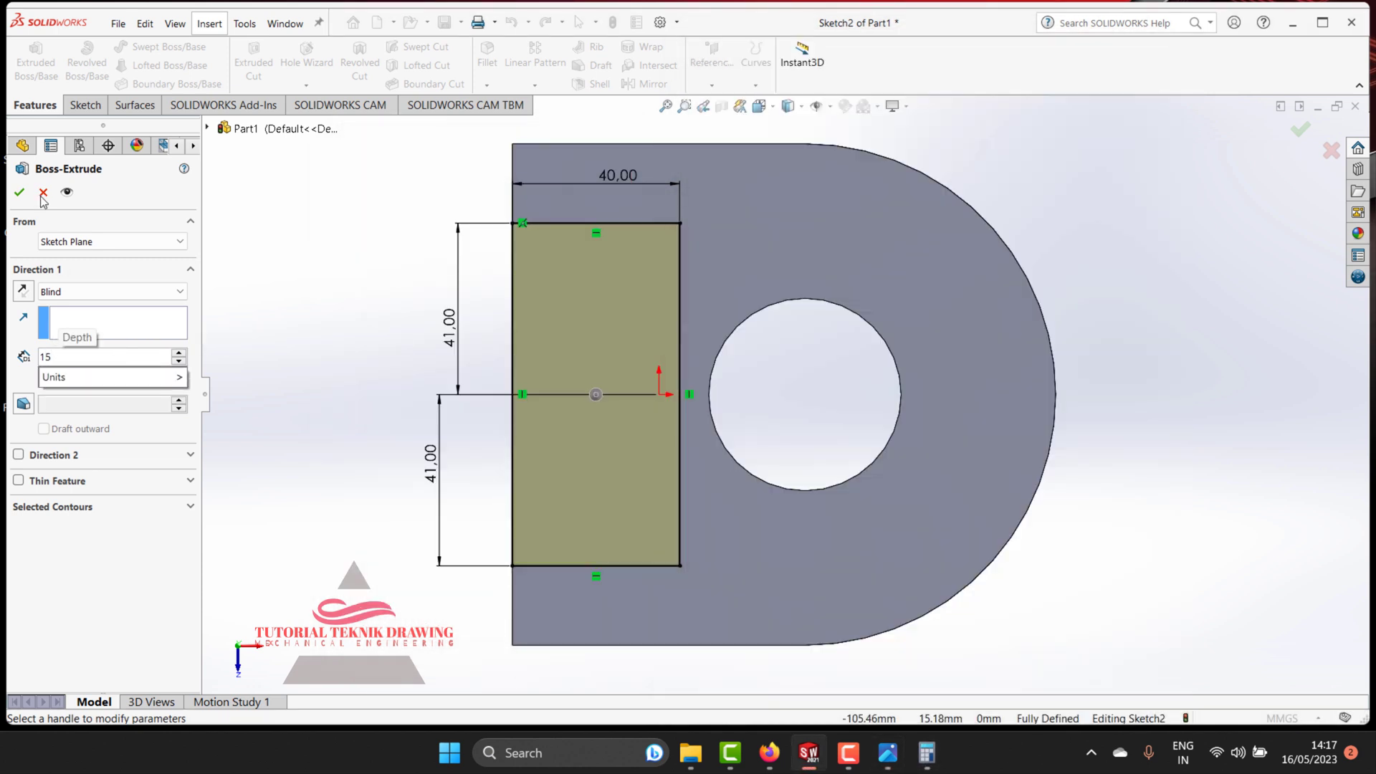
key("Return")
left_click(19, 193)
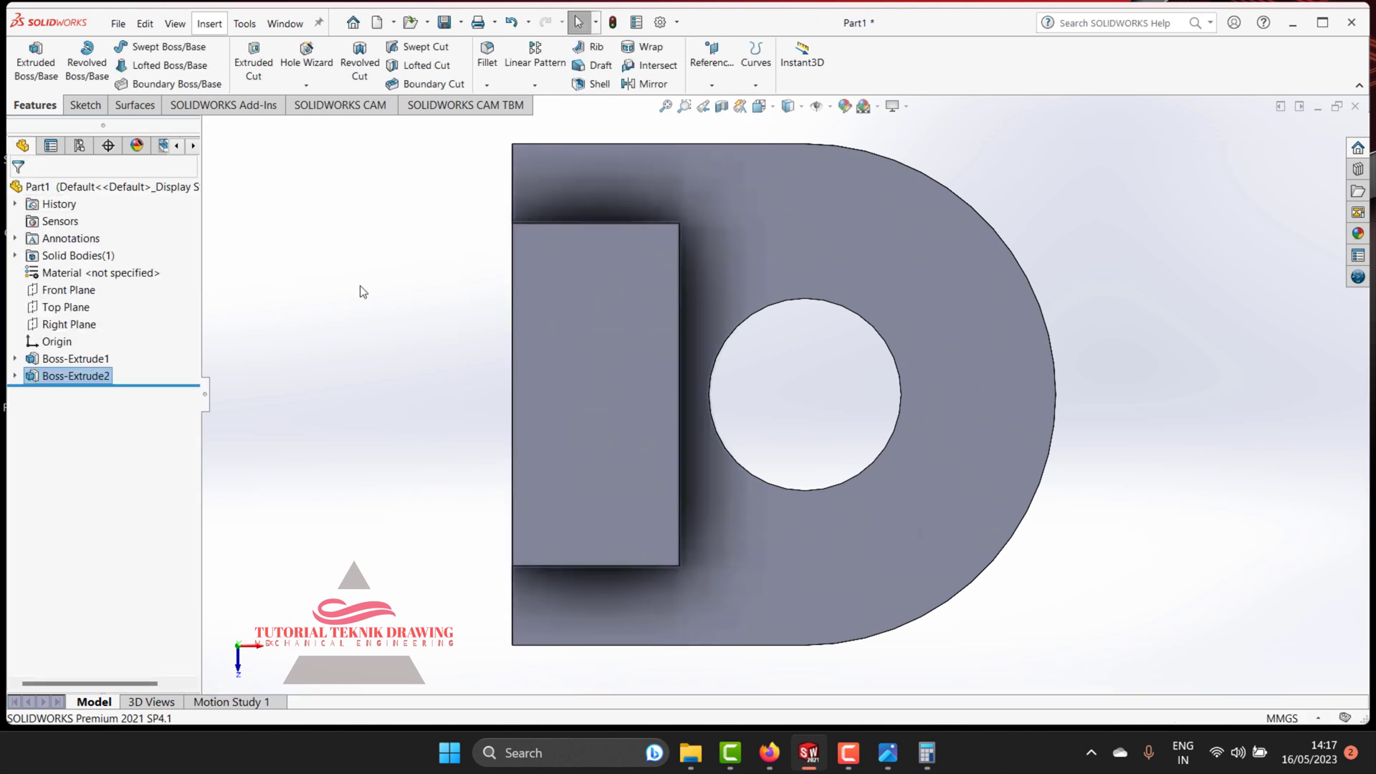
Step: Orbit the part to a tilted 3D view of the raised block, then reopen the reference drawing
right_click(411, 226)
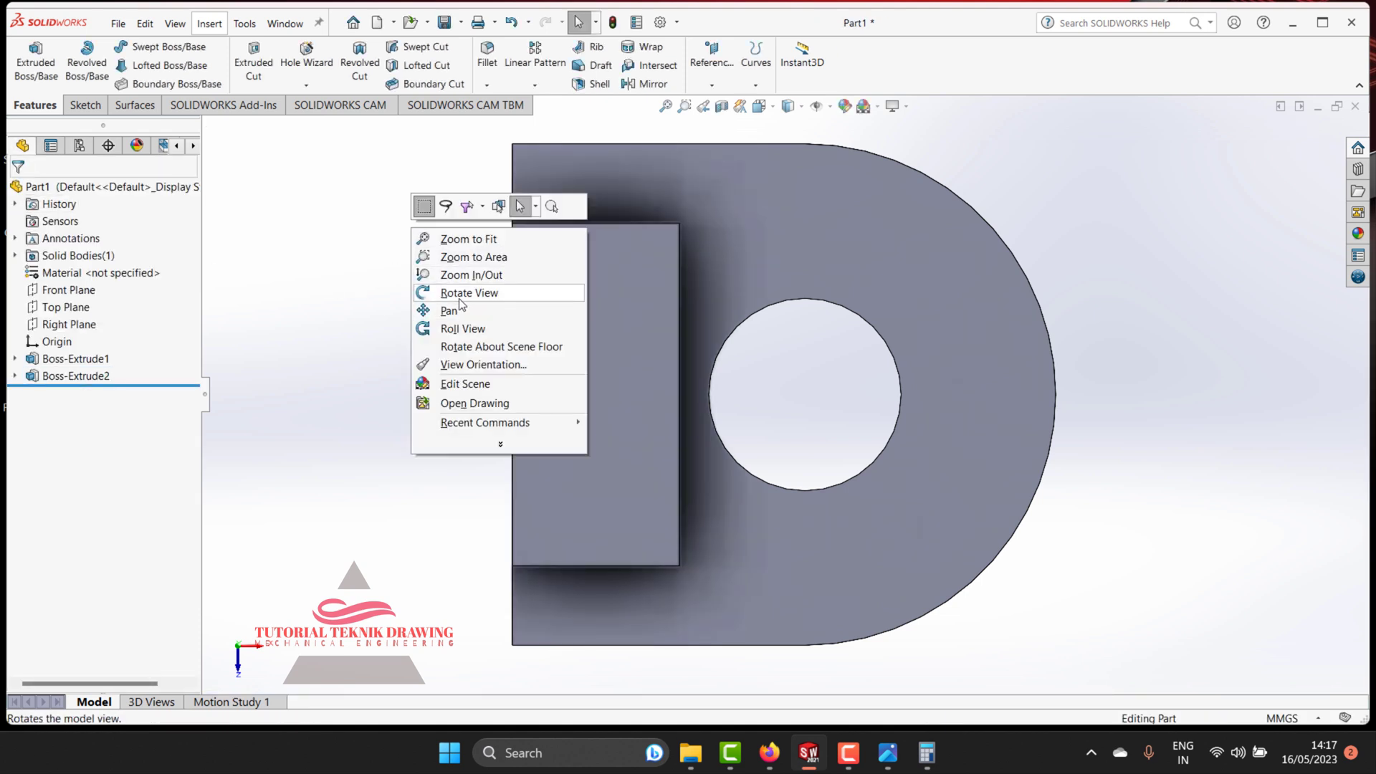
left_click(462, 293)
mouse_move(583, 391)
left_mouse_down()
mouse_move(653, 309)
mouse_move(716, 393)
mouse_move(867, 248)
left_mouse_up()
right_click(867, 249)
left_click(907, 259)
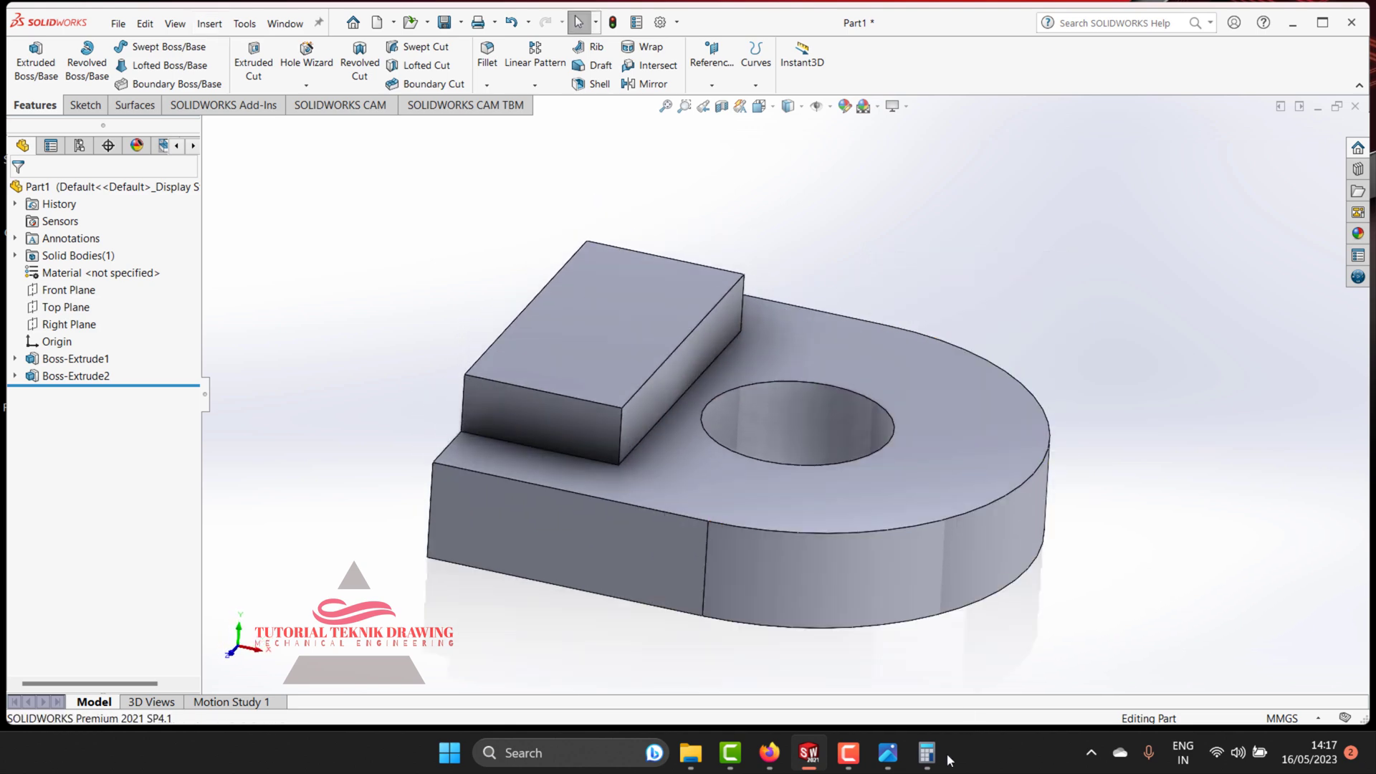
left_click(888, 752)
Step: Zoom and pan the drawing to the round end's R23, R34, R60 and Ø10 dimensions
scroll(978, 441, "up", 3)
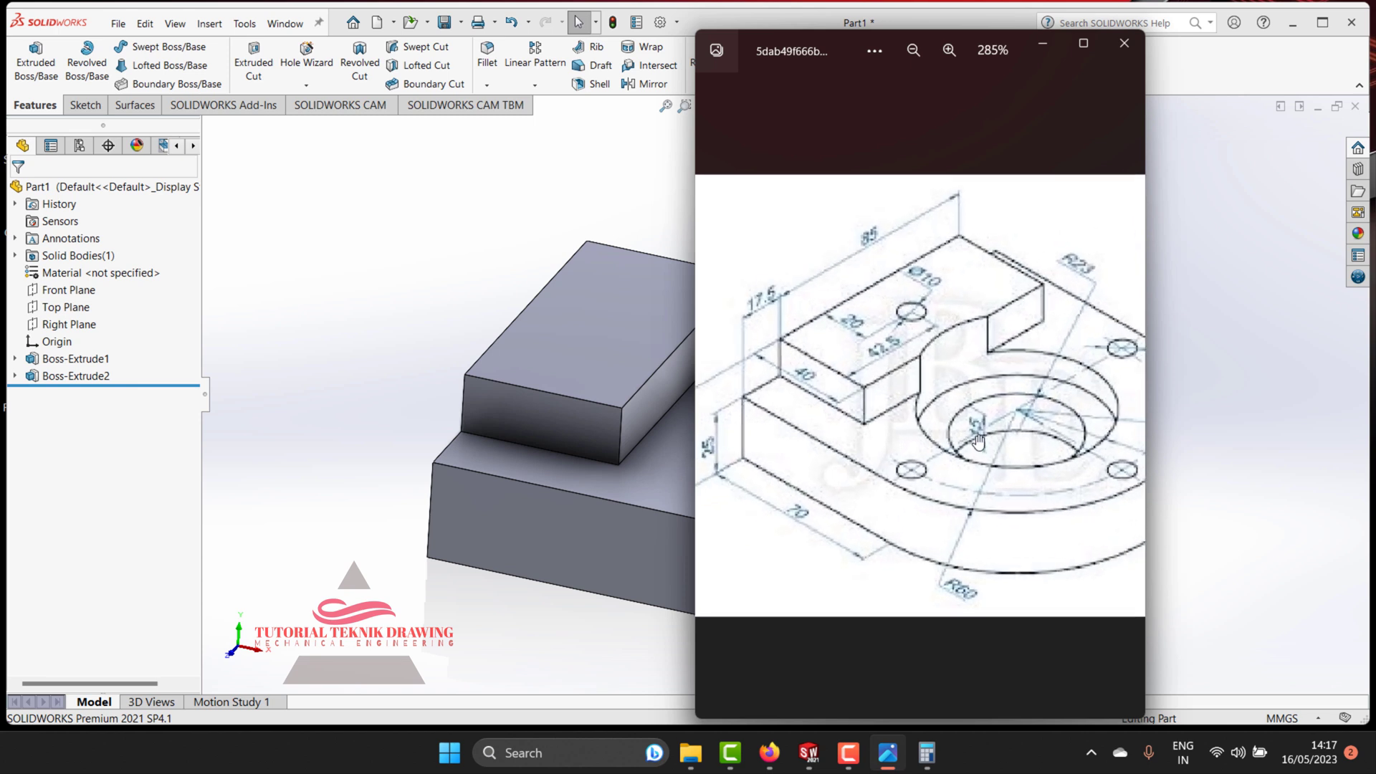
left_click_drag(978, 440, 917, 443)
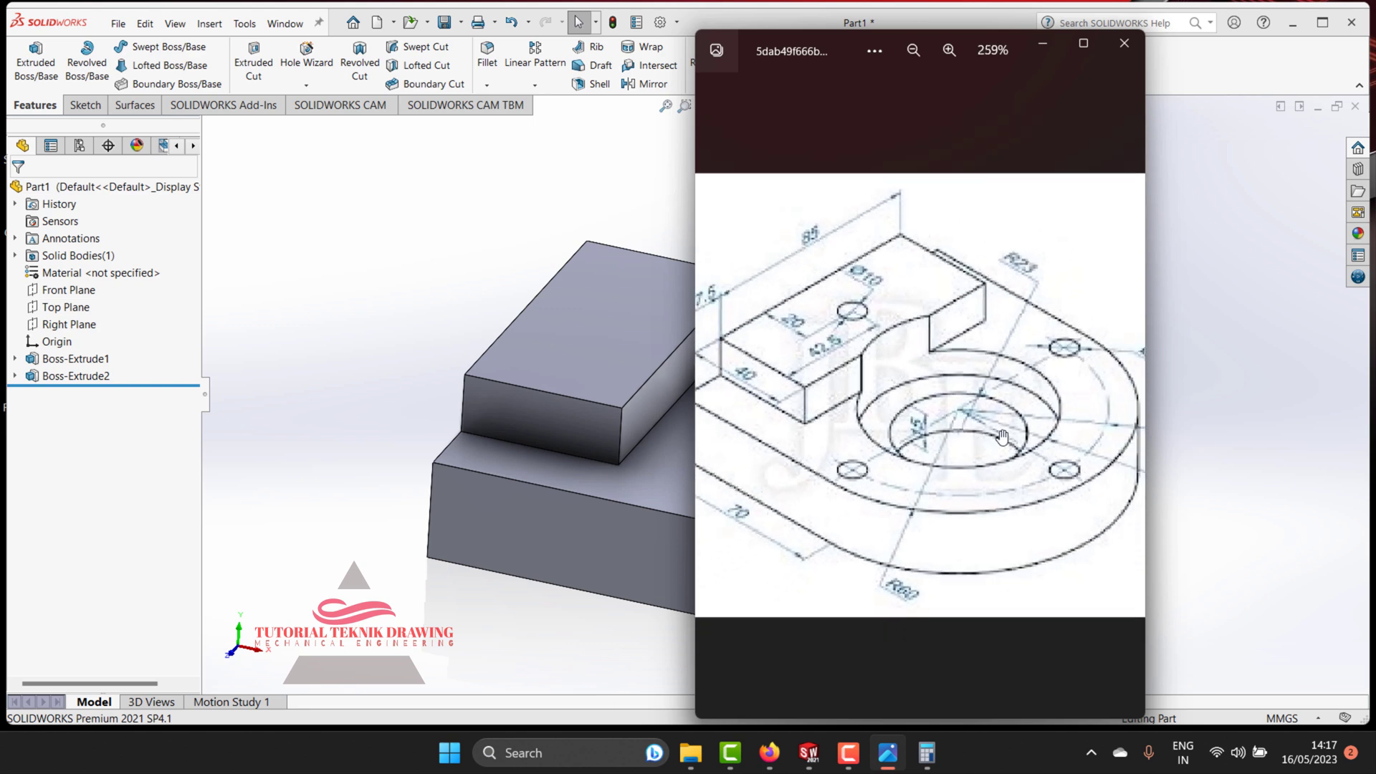
scroll(1029, 470, "up", 1)
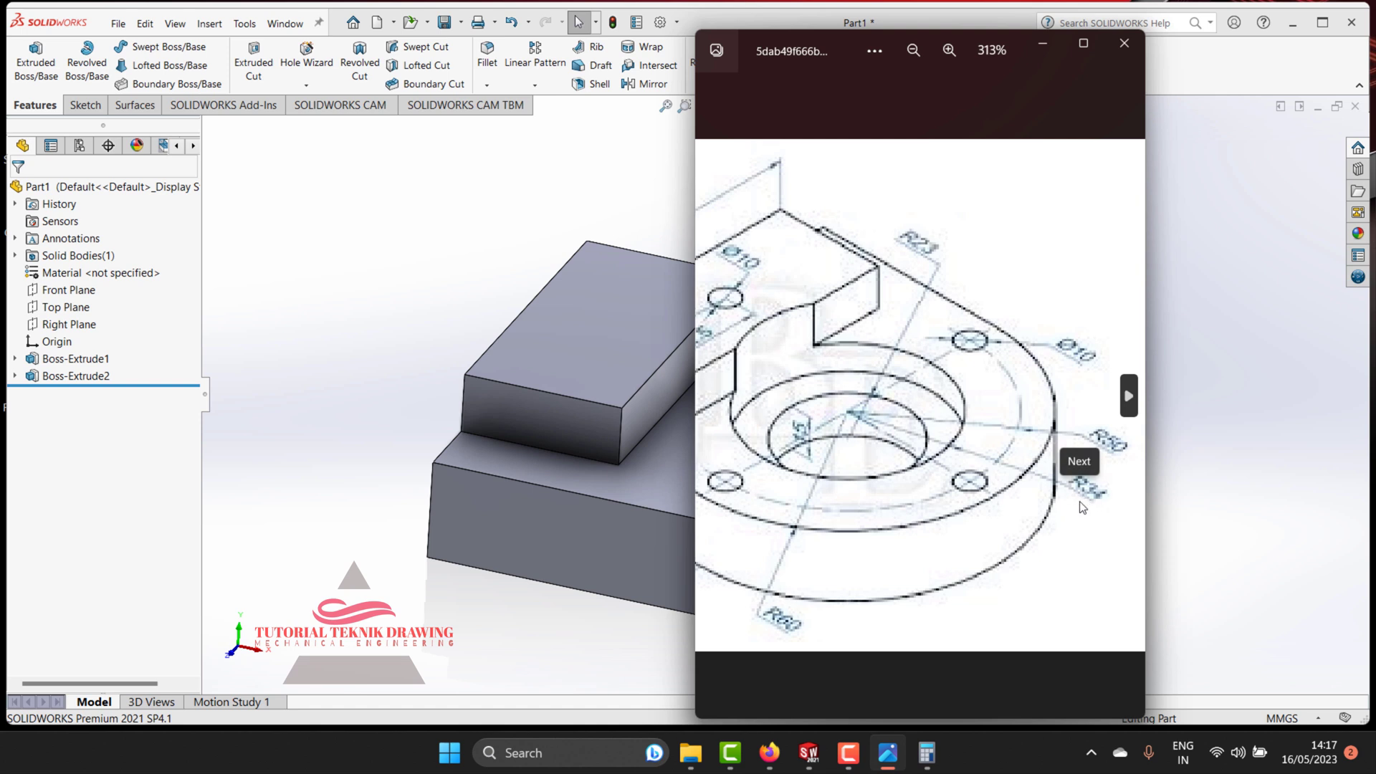
Step: Compute 34 + 34 = 68 in Calculator, then hide it and the reference drawing
left_click(926, 753)
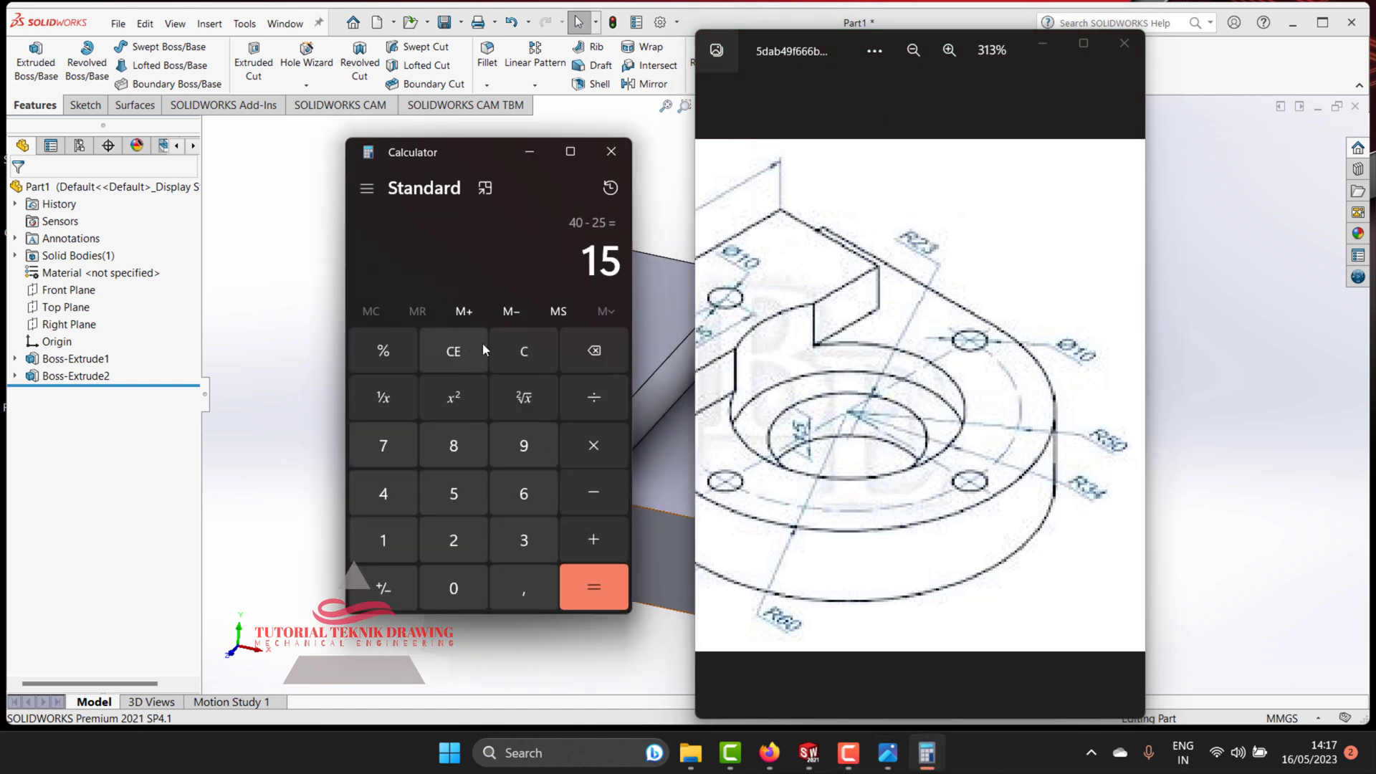
left_click(510, 363)
left_click(509, 532)
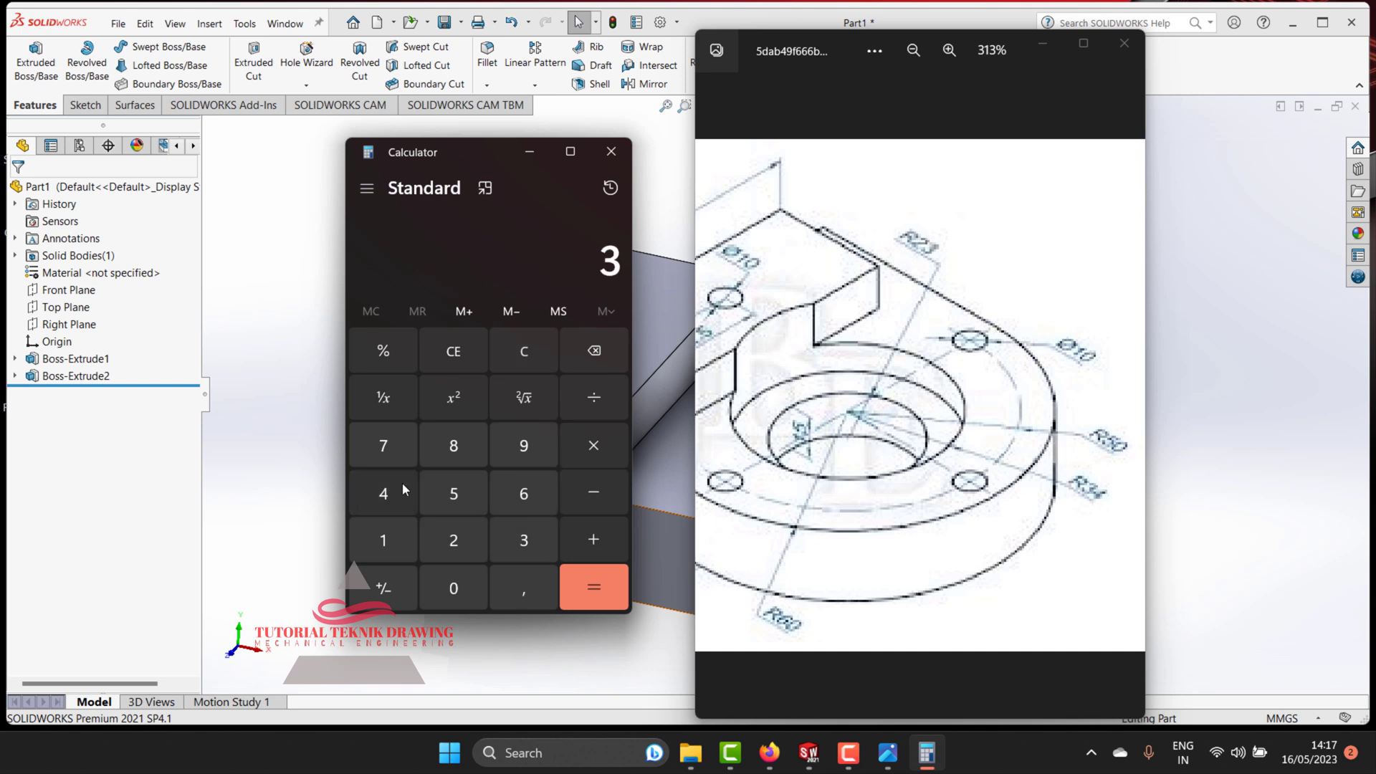
left_click(393, 484)
left_click(578, 544)
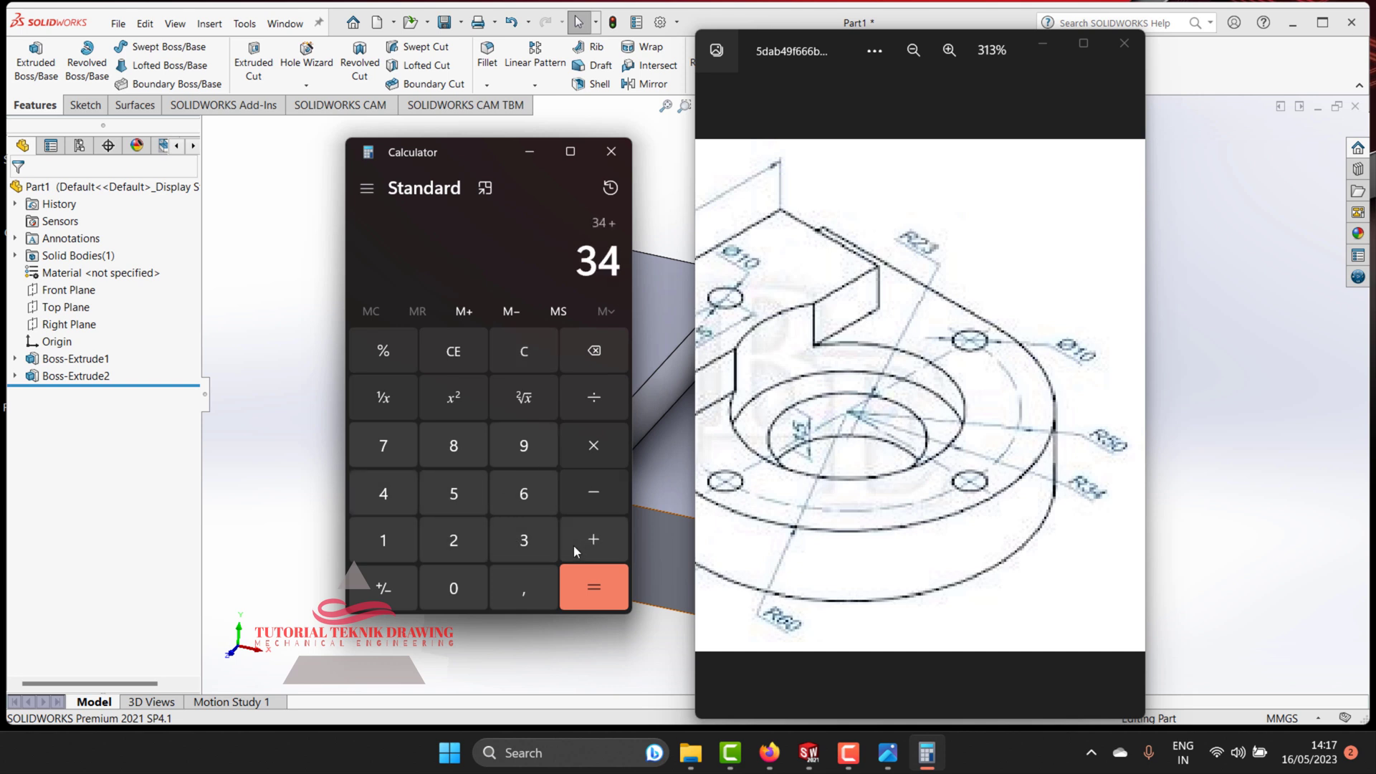
left_click(524, 540)
left_click(383, 494)
left_click(581, 586)
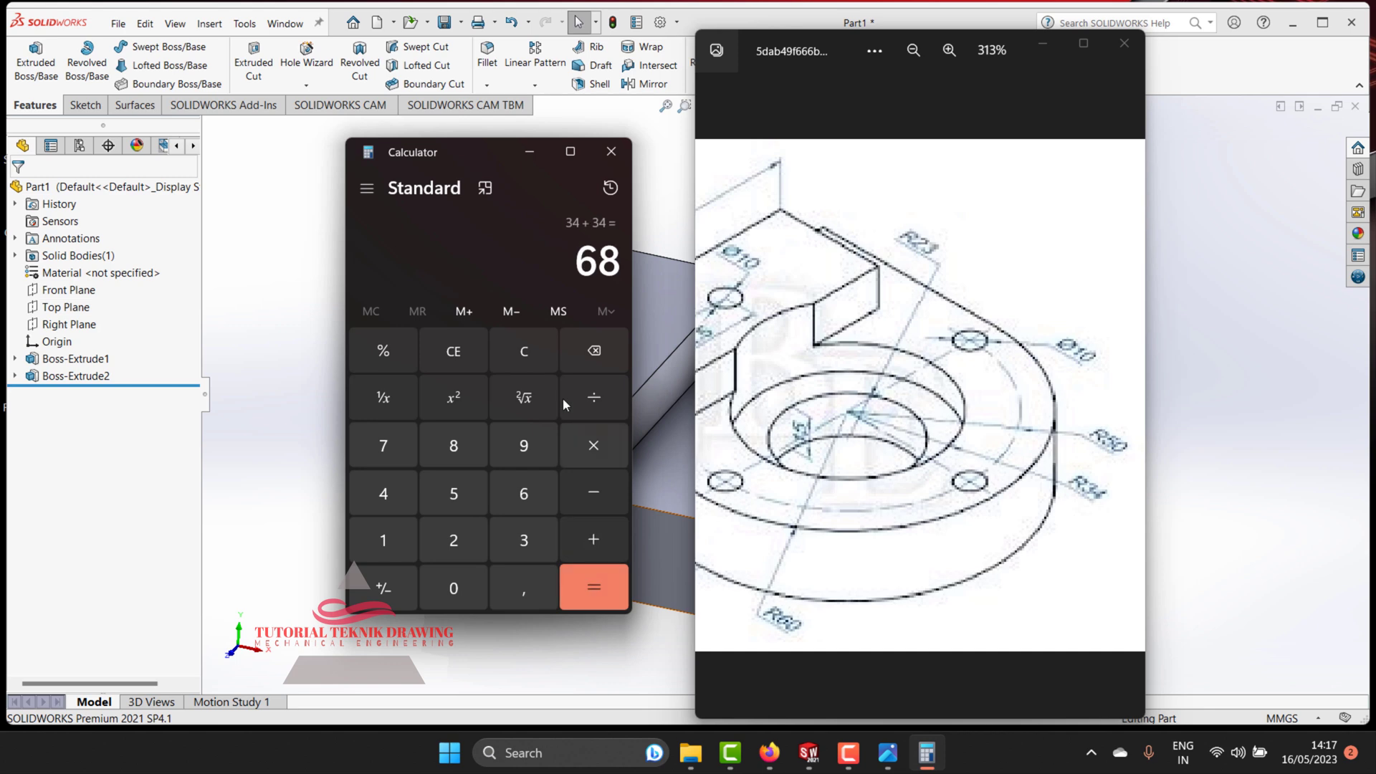
left_click(532, 152)
left_click(1056, 48)
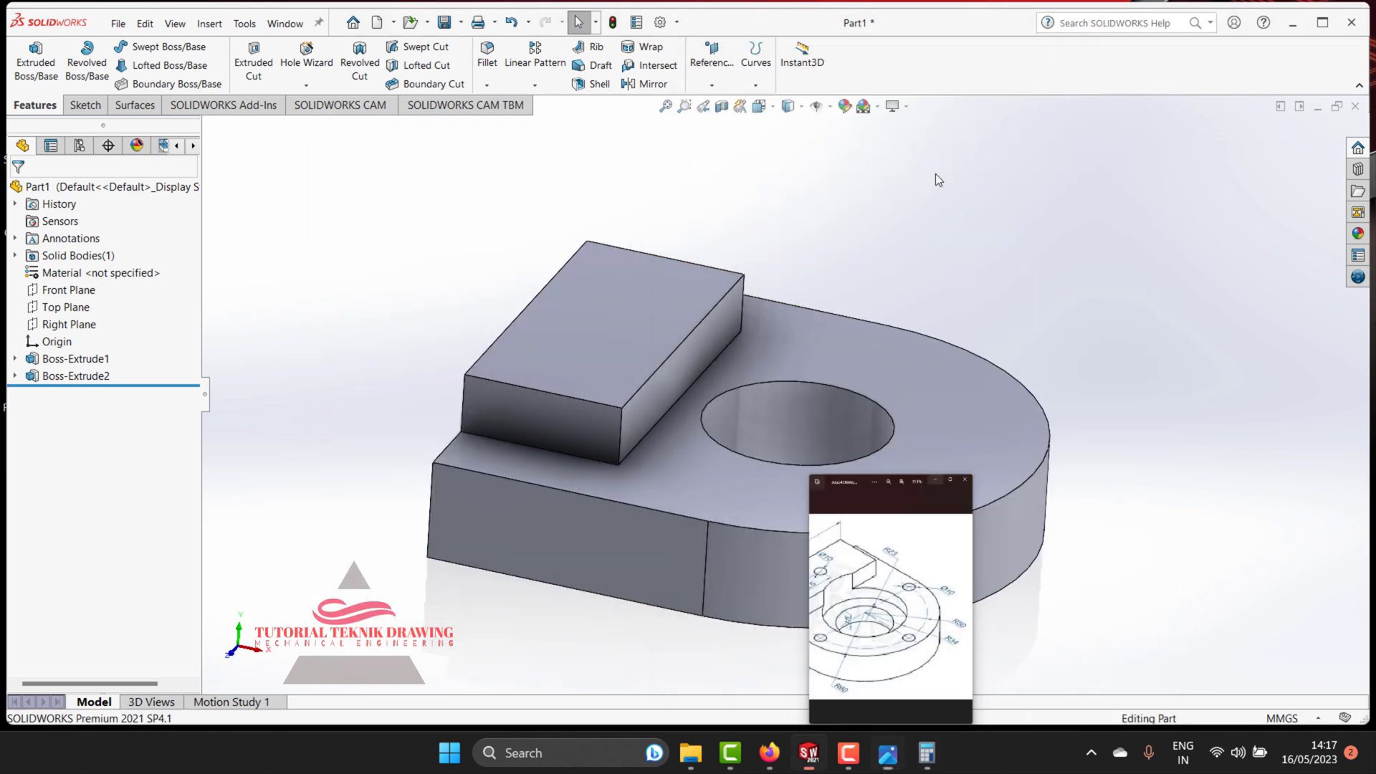
Step: Sketch a circle on the plate's top face, centred on the existing bore
left_click(848, 355)
left_click(976, 314)
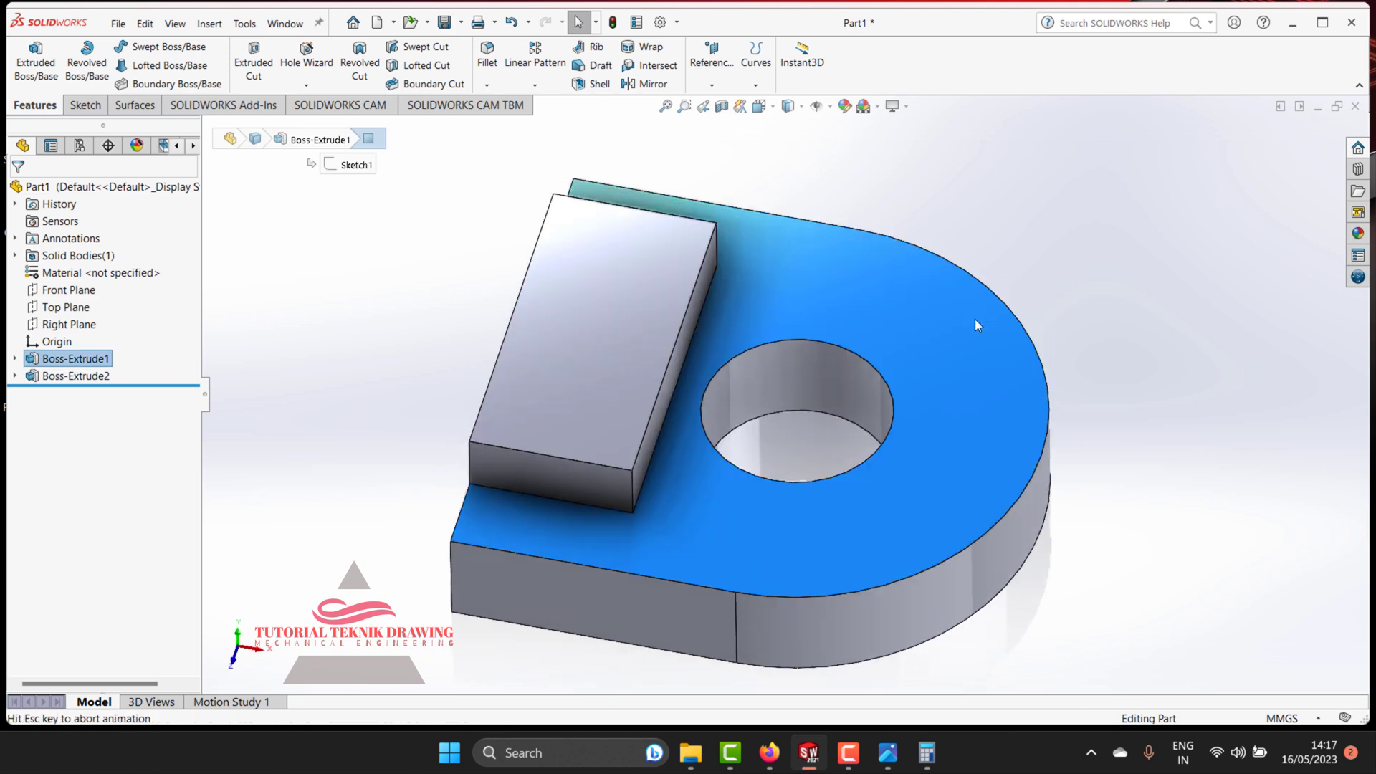
left_click(85, 109)
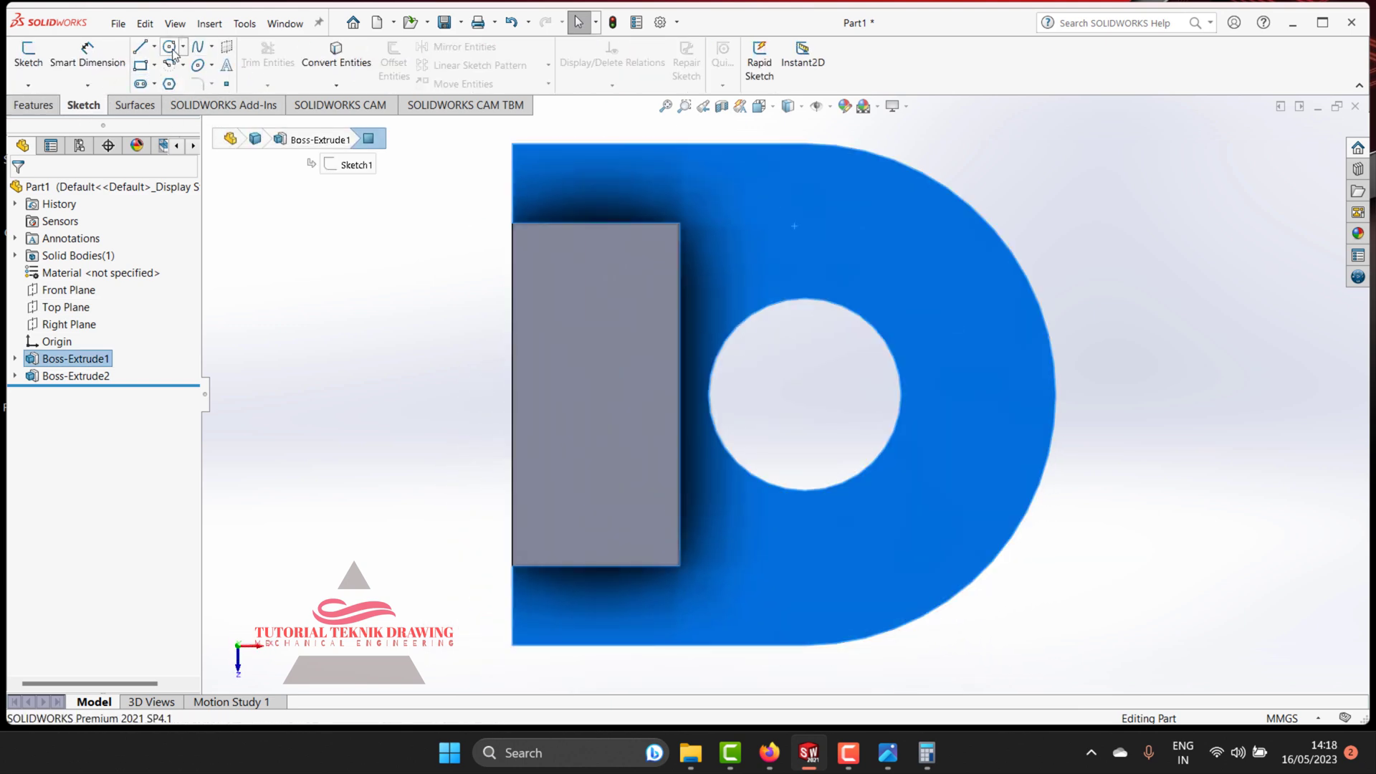
left_click(170, 47)
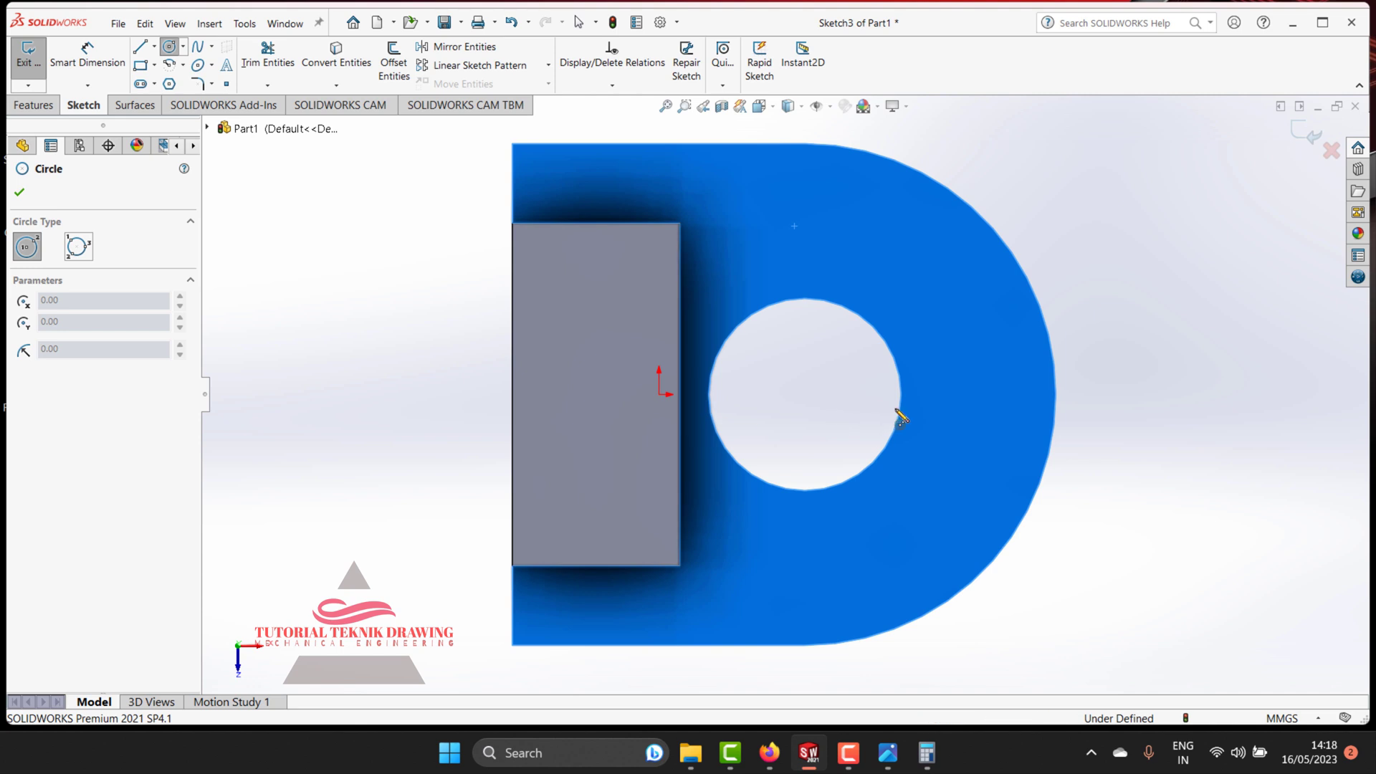
left_click(805, 394)
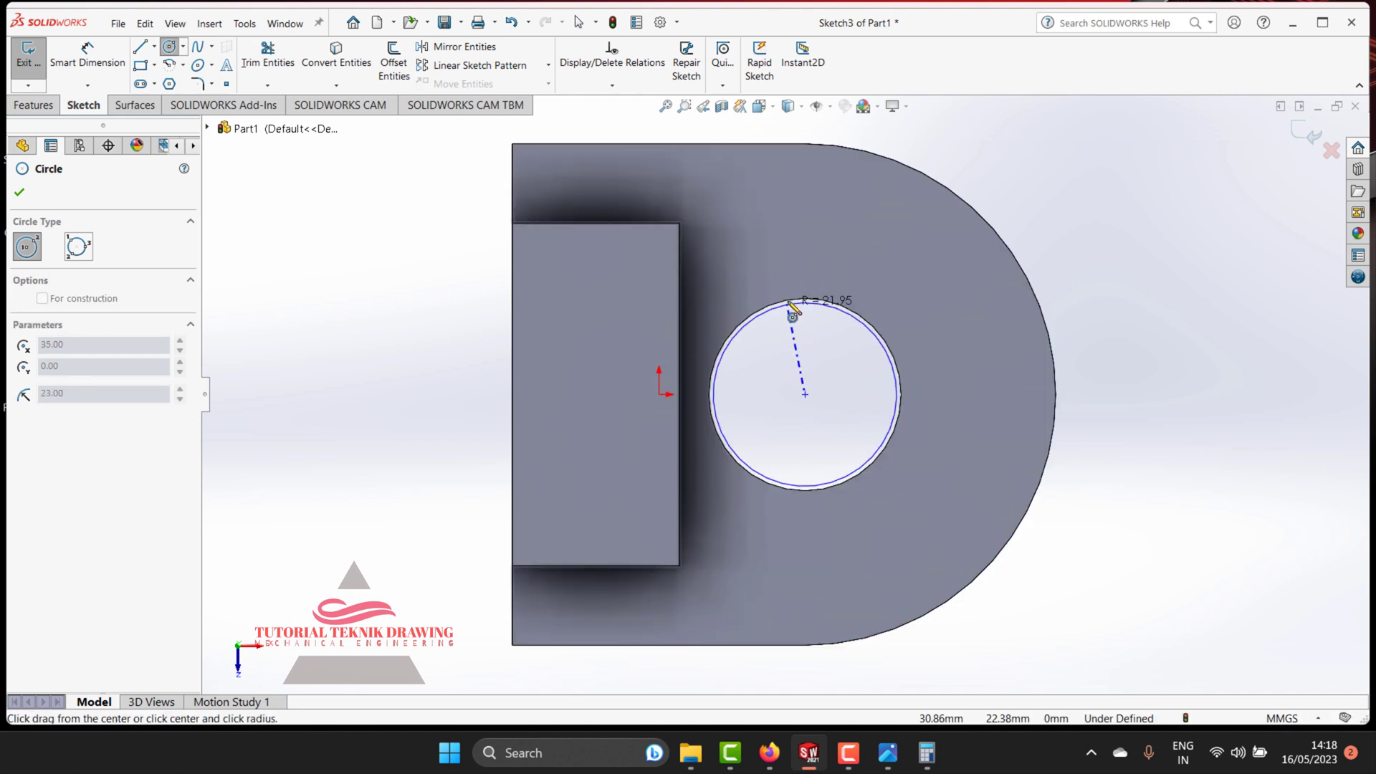
left_click(886, 759)
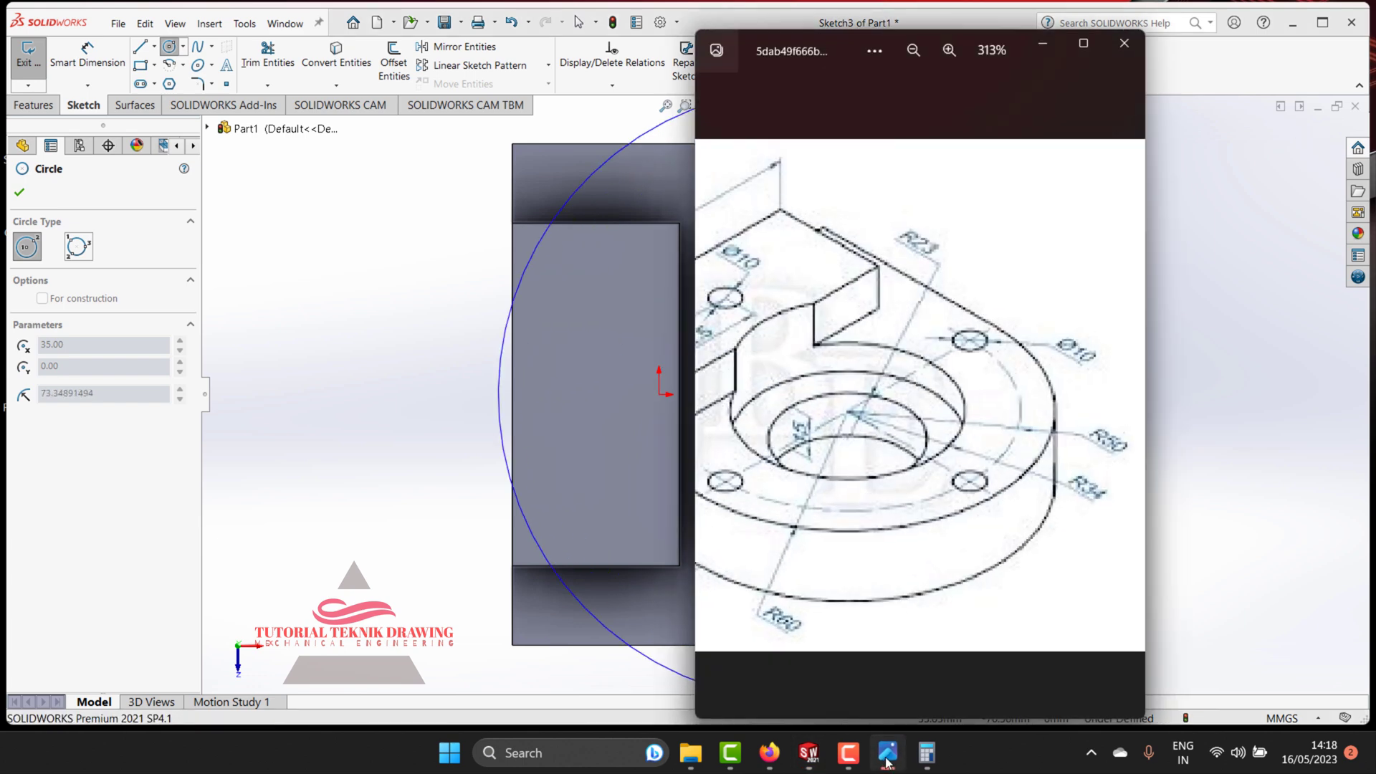
left_click(887, 759)
left_click(927, 752)
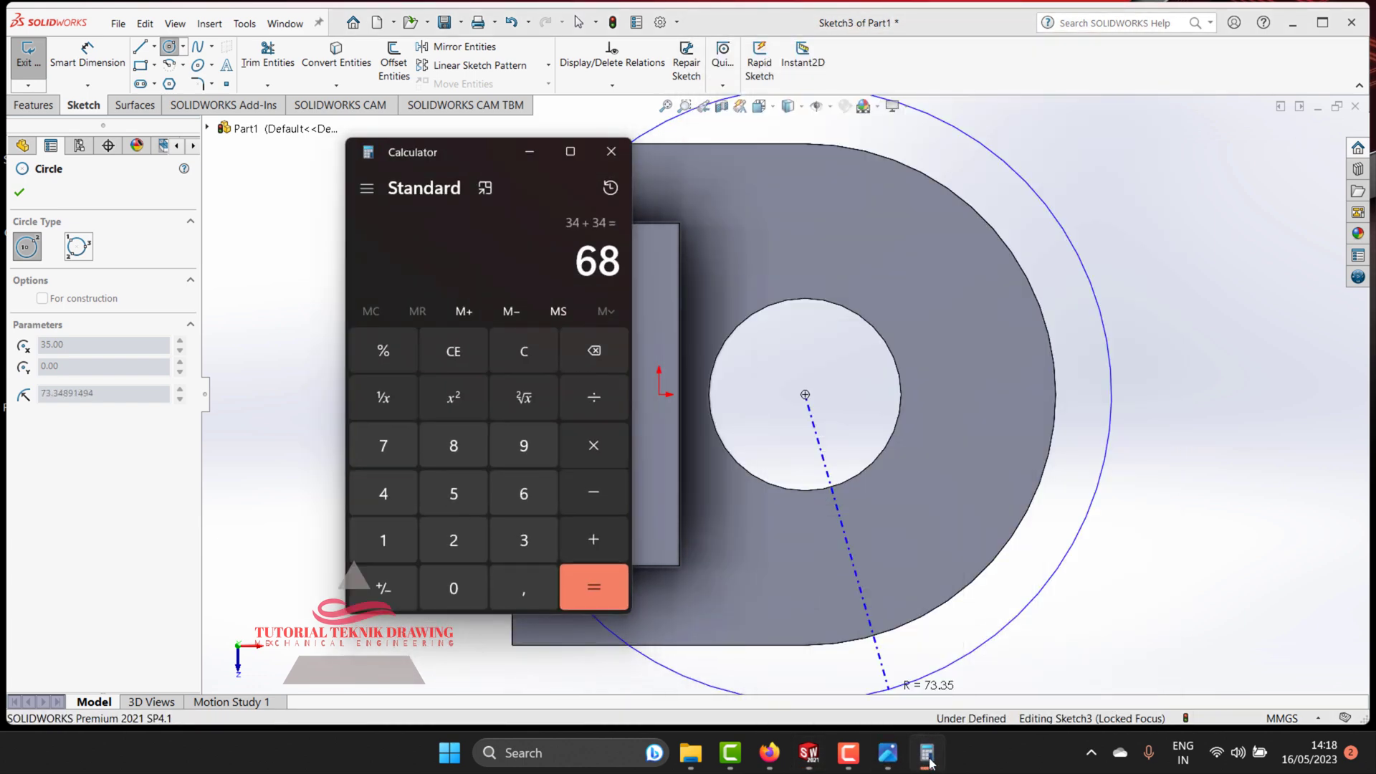
left_click(926, 753)
left_click(805, 245)
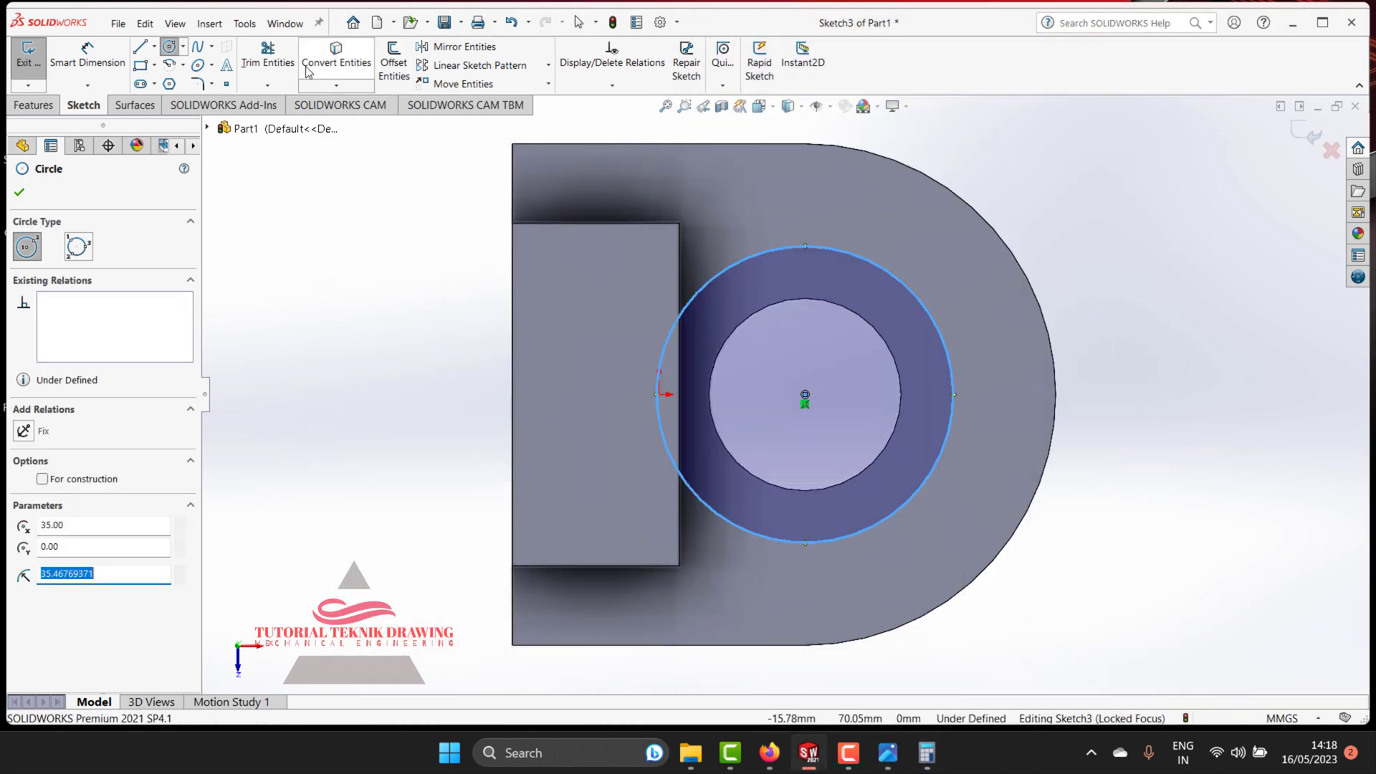
Step: Give the new circle a 68 mm diameter dimension
left_click(87, 53)
left_click(897, 245)
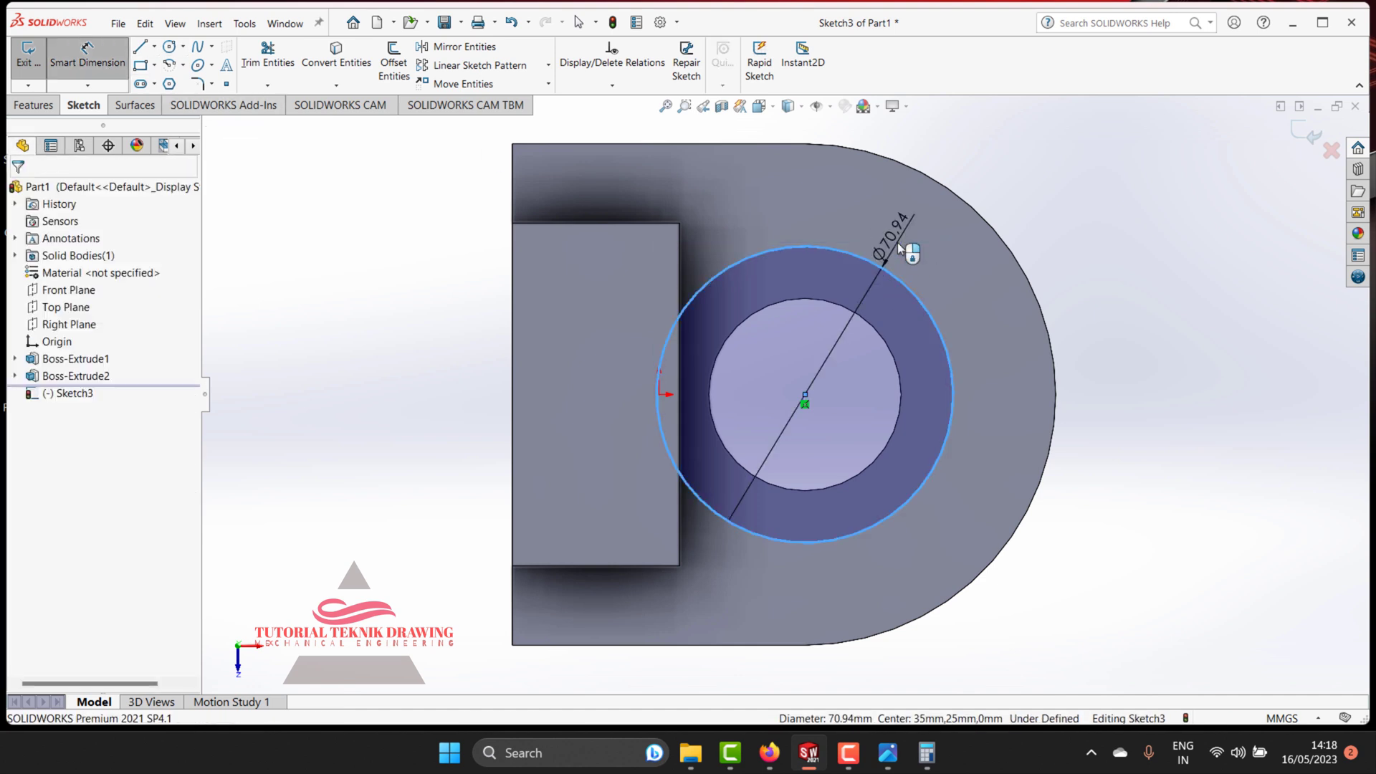
left_click(917, 212)
left_click(937, 149)
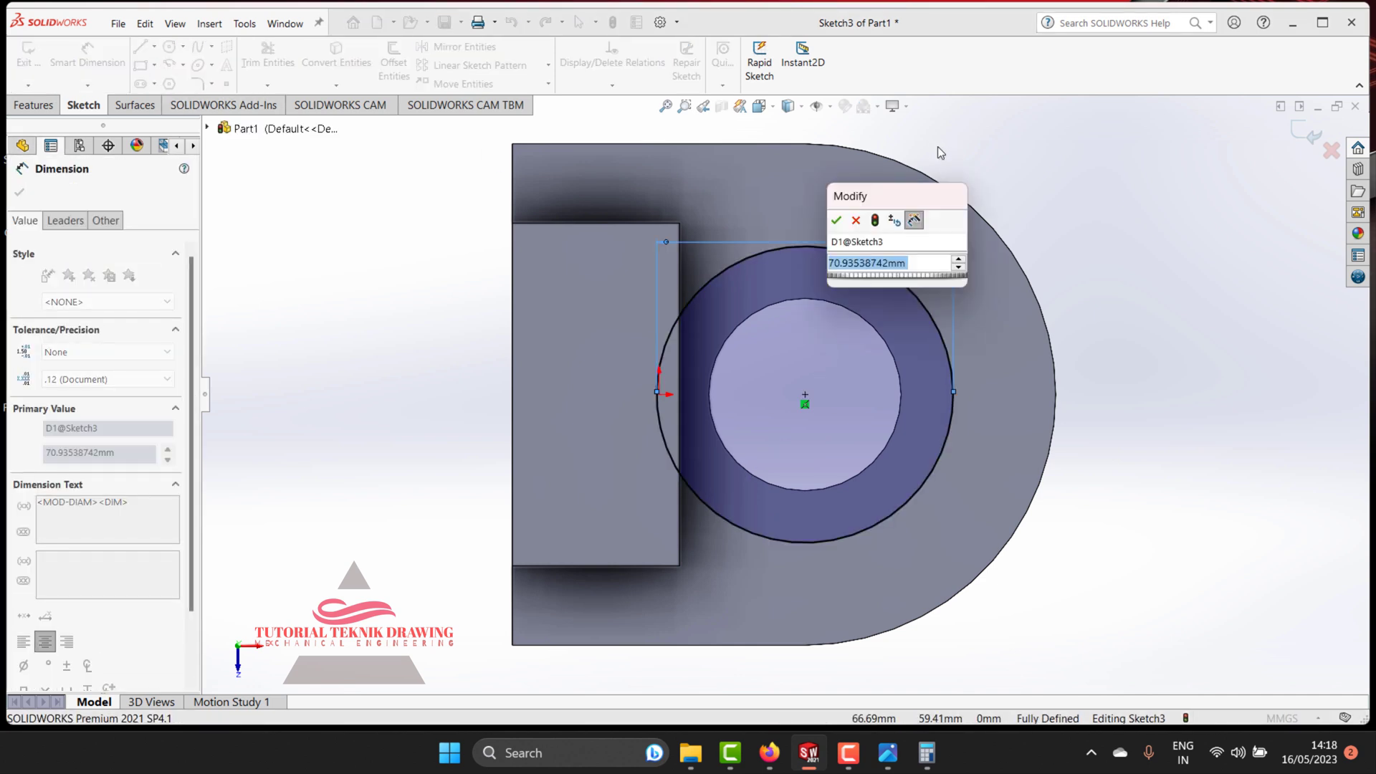
type("68")
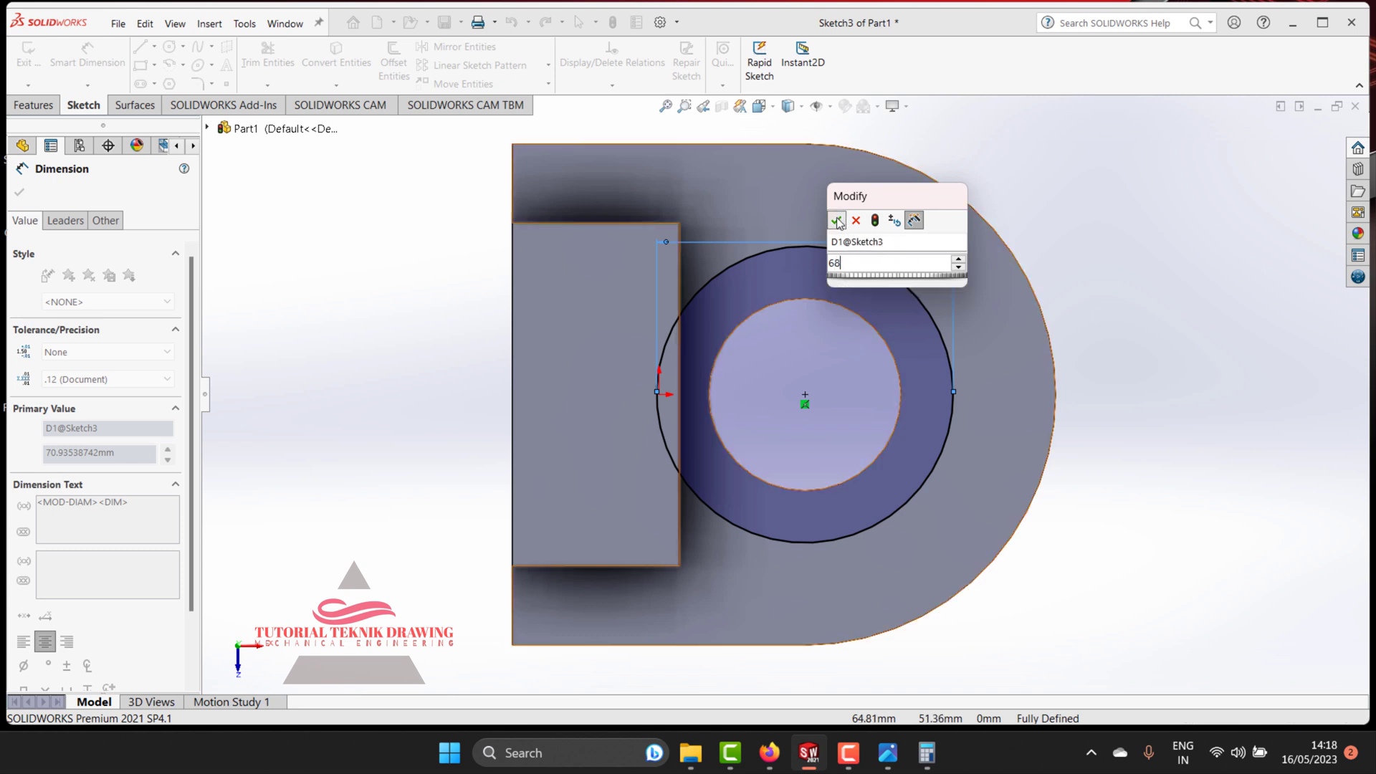
key("Return")
Step: Verify 68 against the calculator and drawing, then confirm the Ø68.00 dimension
left_click(892, 768)
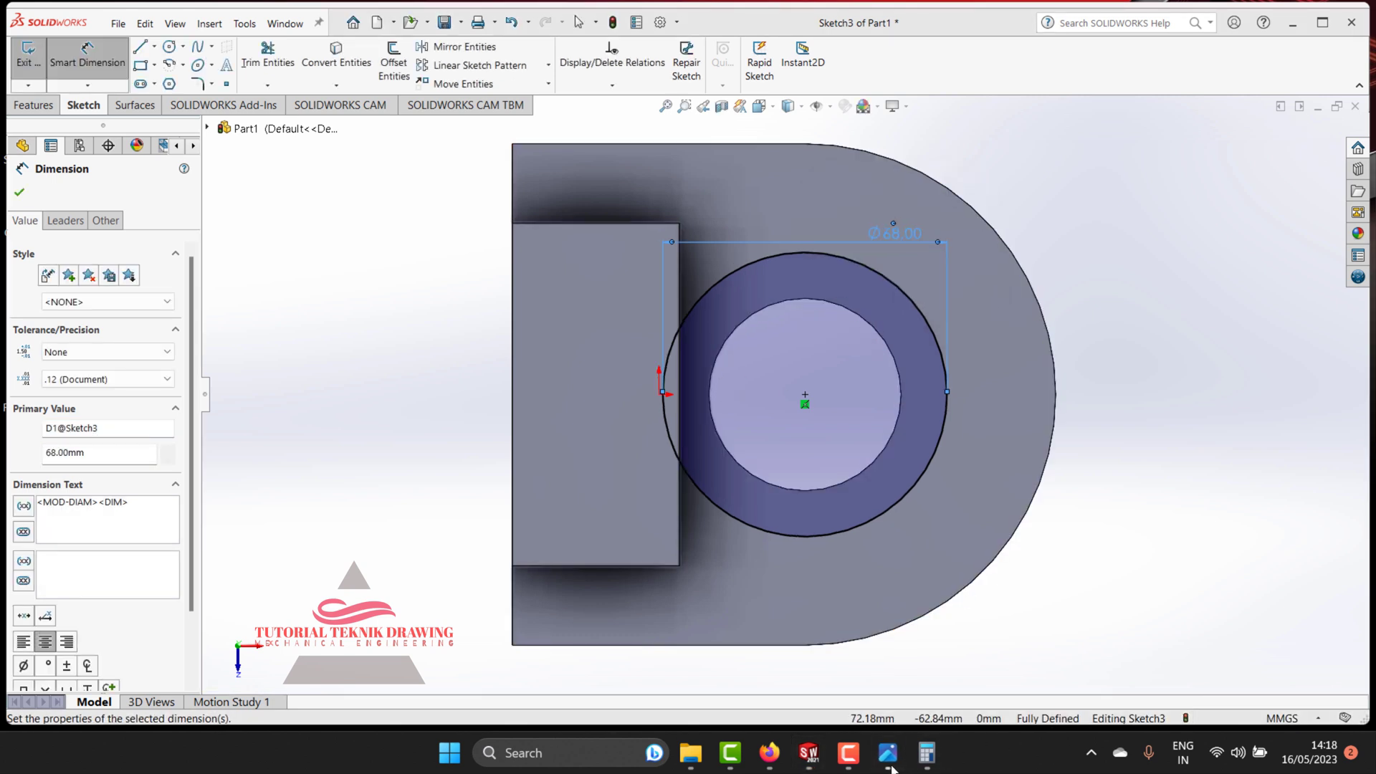
left_click(931, 761)
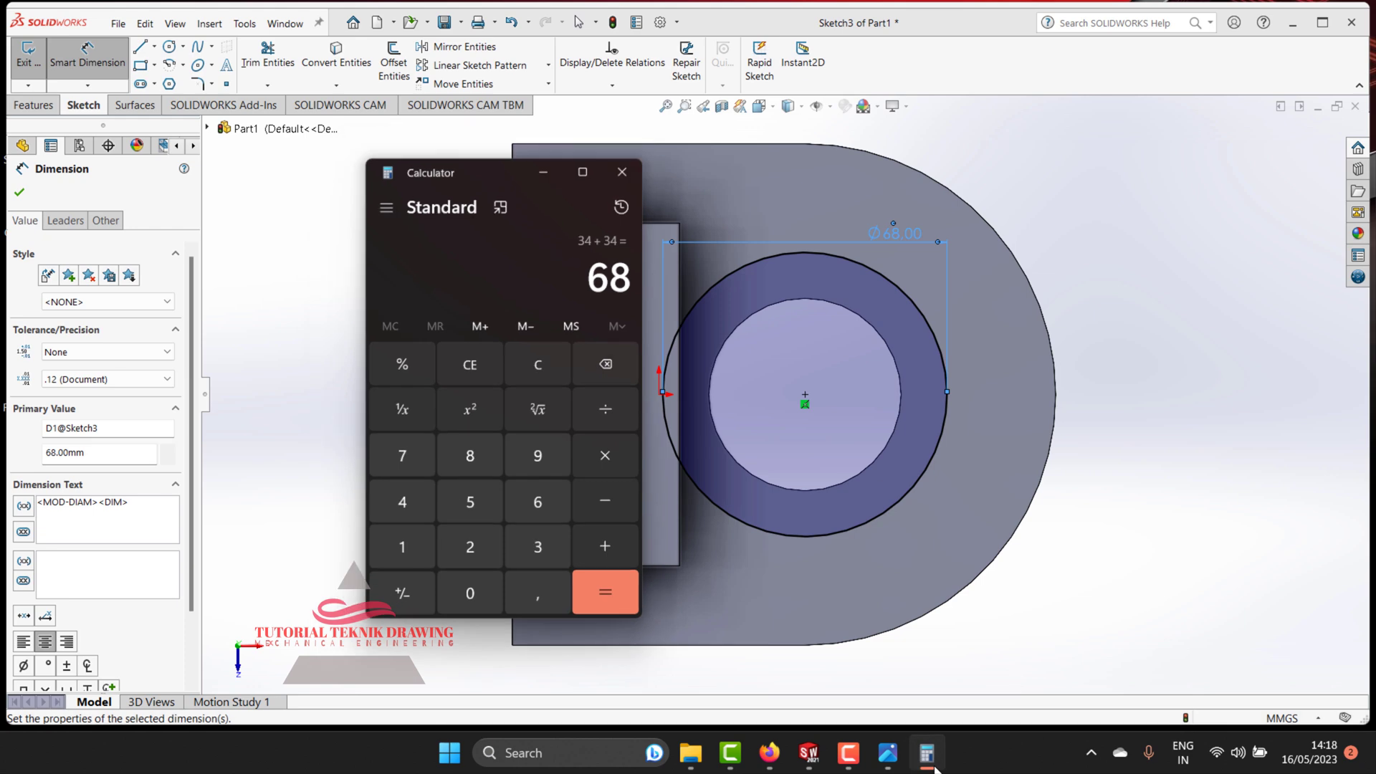
left_click(929, 758)
left_click(888, 754)
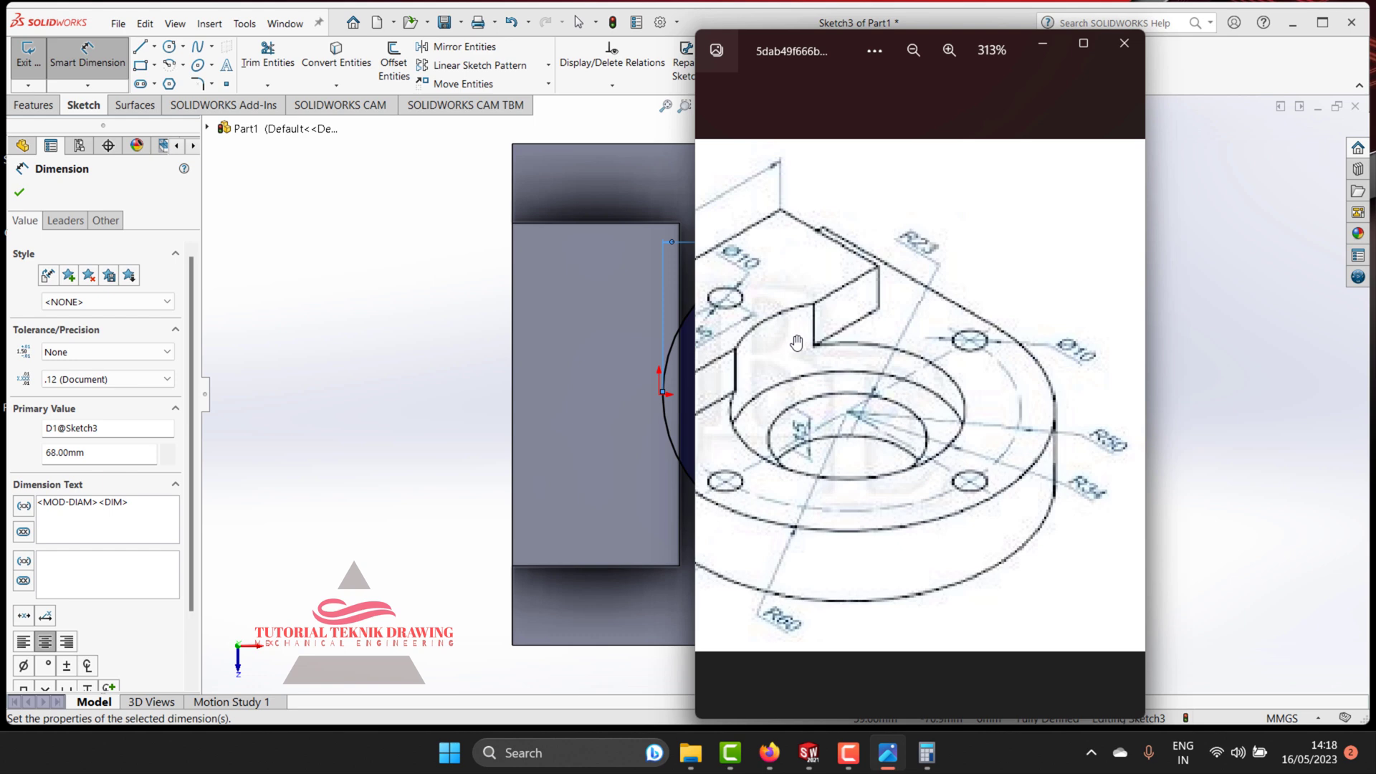
key("alt+Tab")
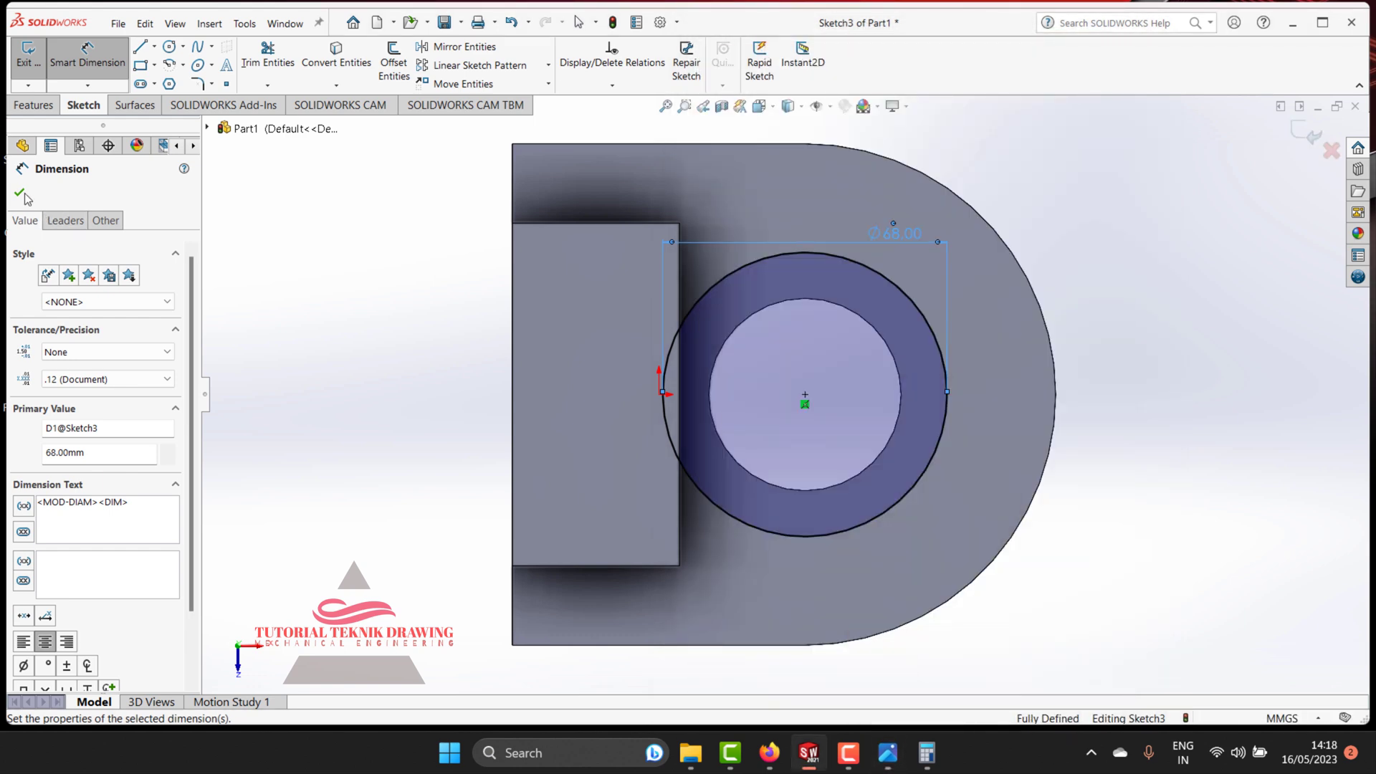
left_click(22, 195)
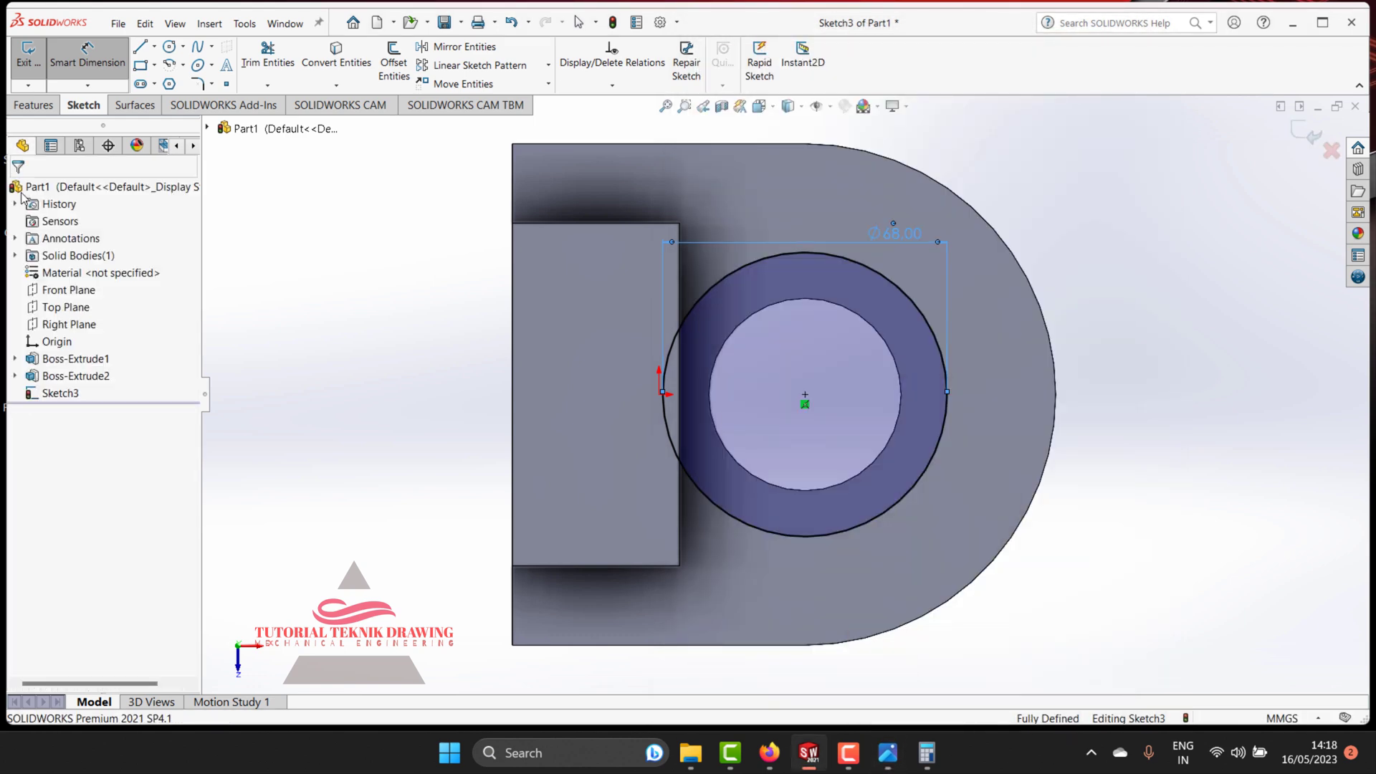
right_click(354, 217)
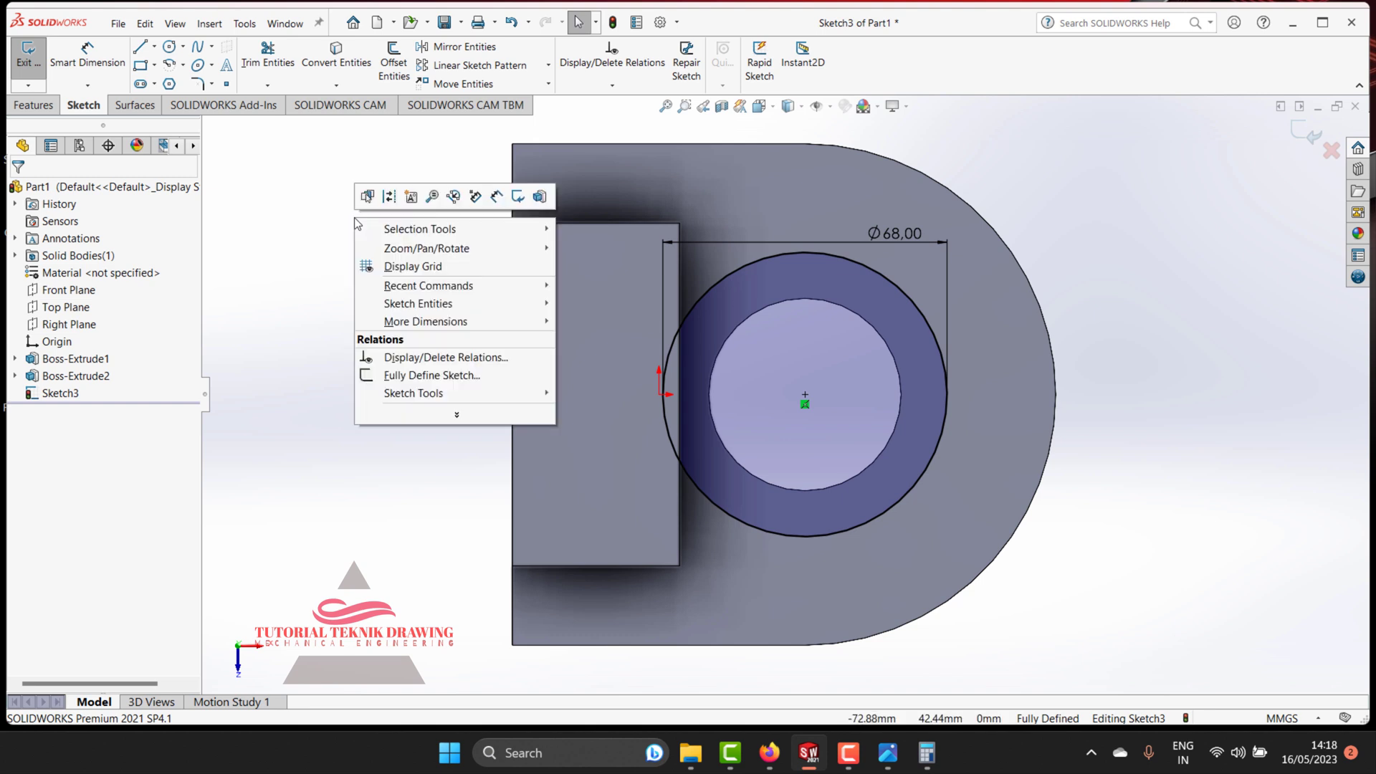
left_click(33, 105)
left_click(253, 64)
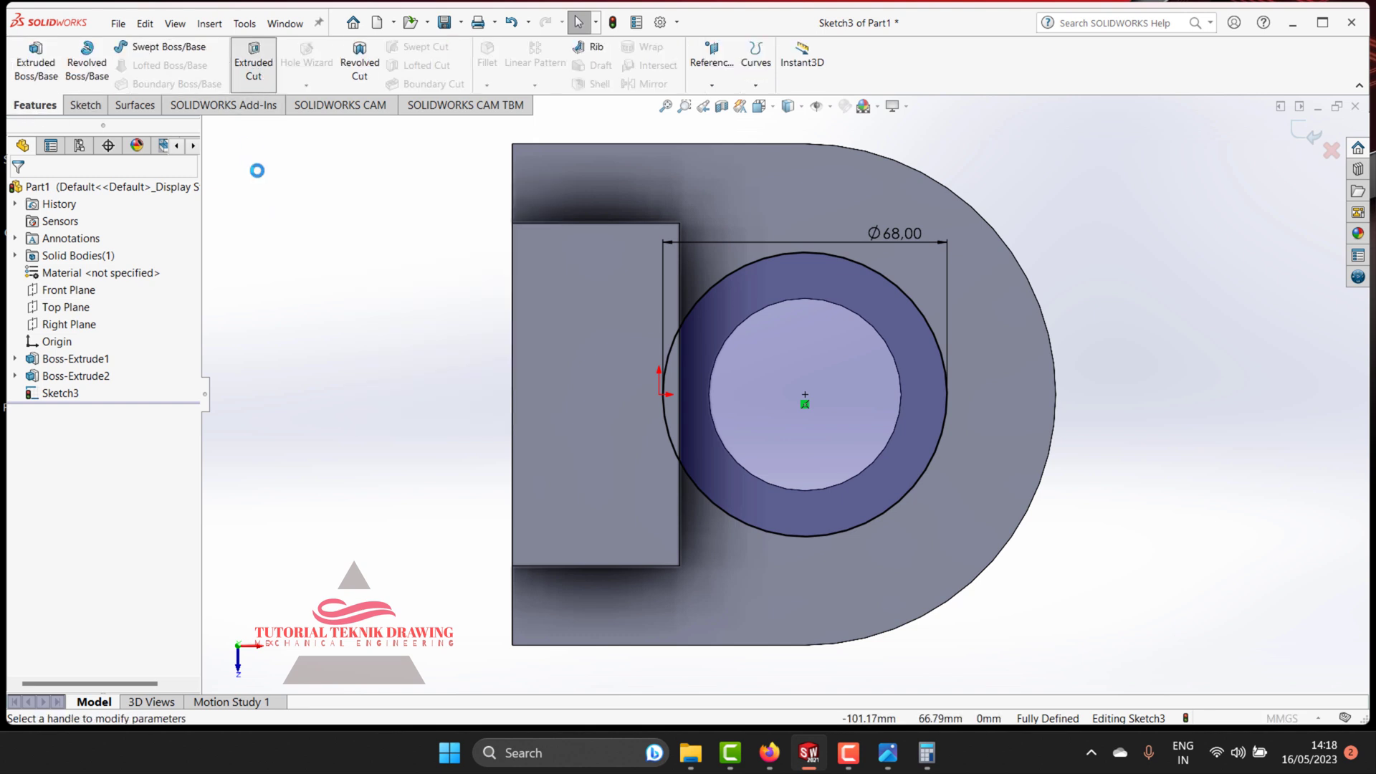
Step: Reorient the part to an isometric view to preview the cut depth
right_click(300, 301)
left_click(271, 326)
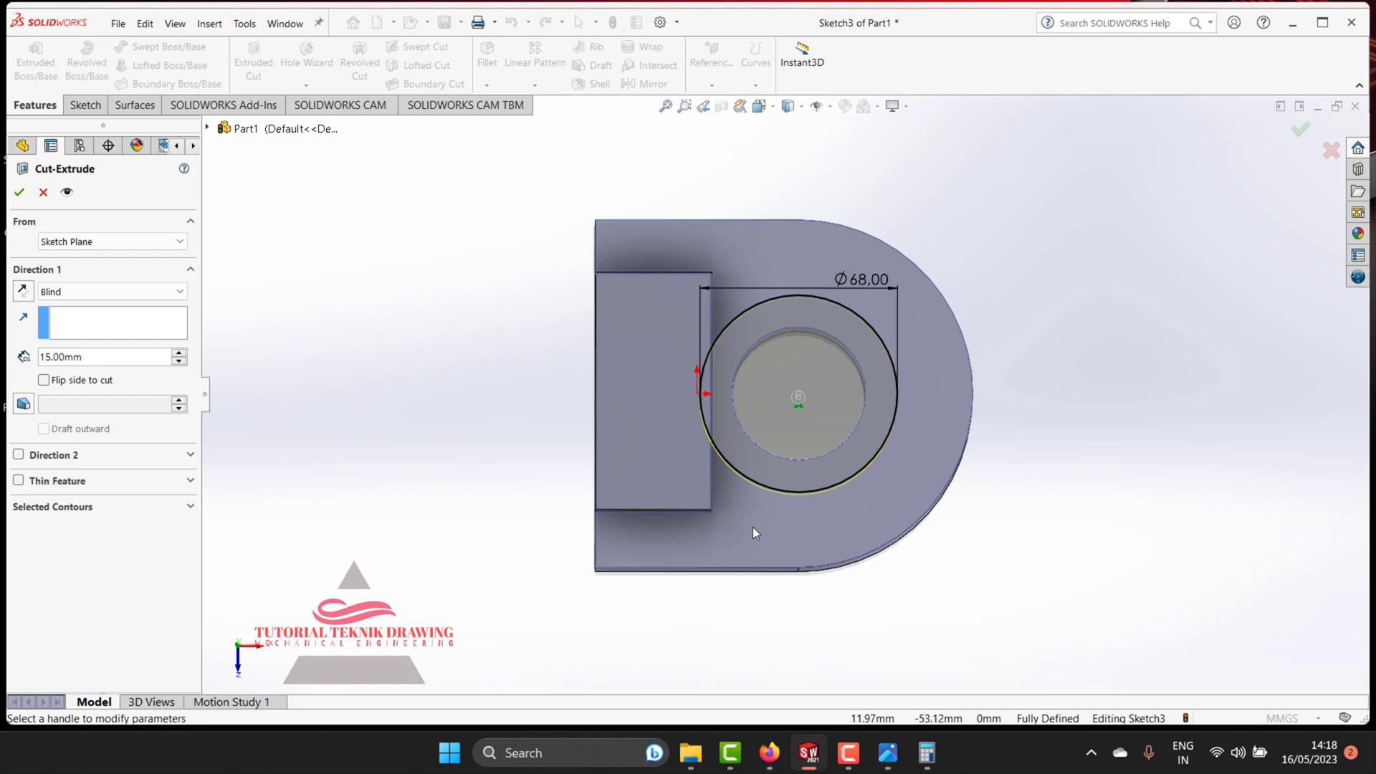
middle_click_drag(753, 527, 823, 316)
key("ctrl+8")
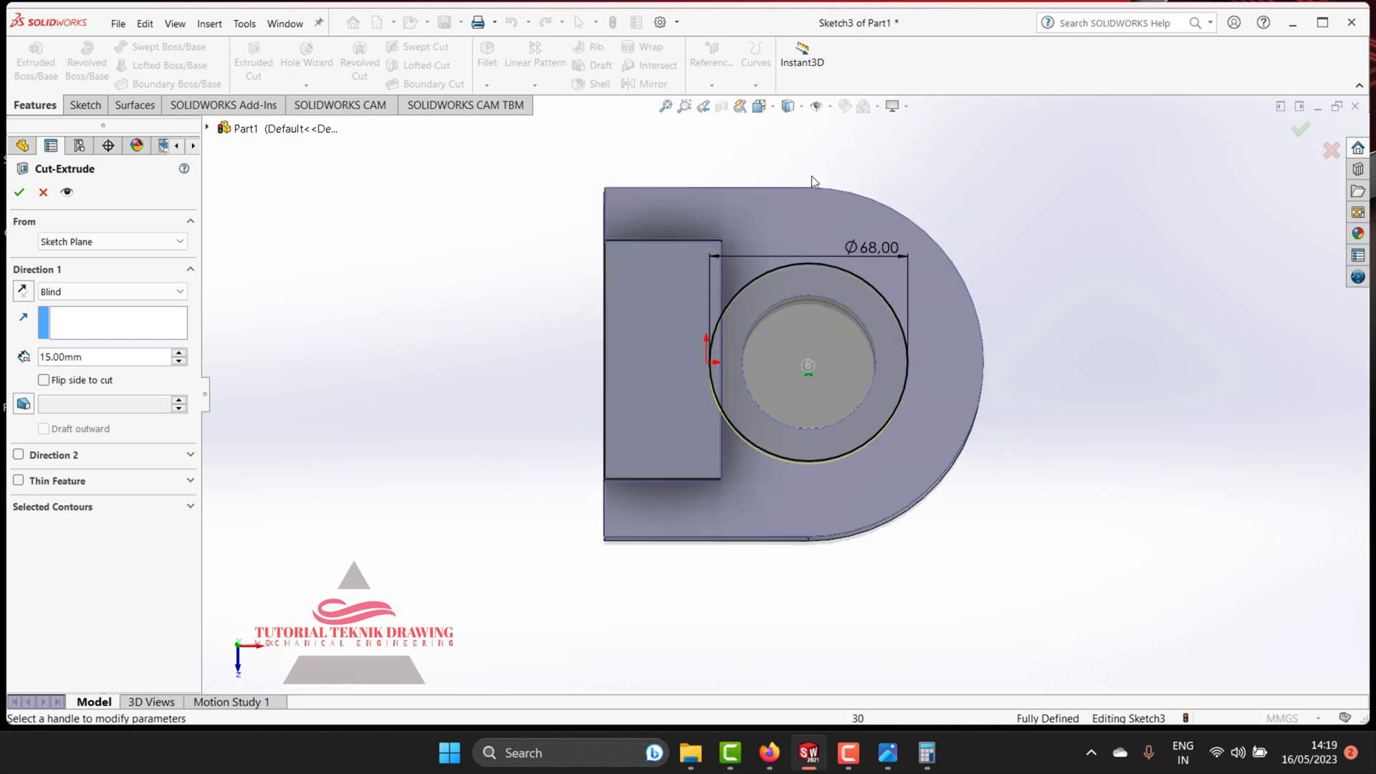
left_click(760, 107)
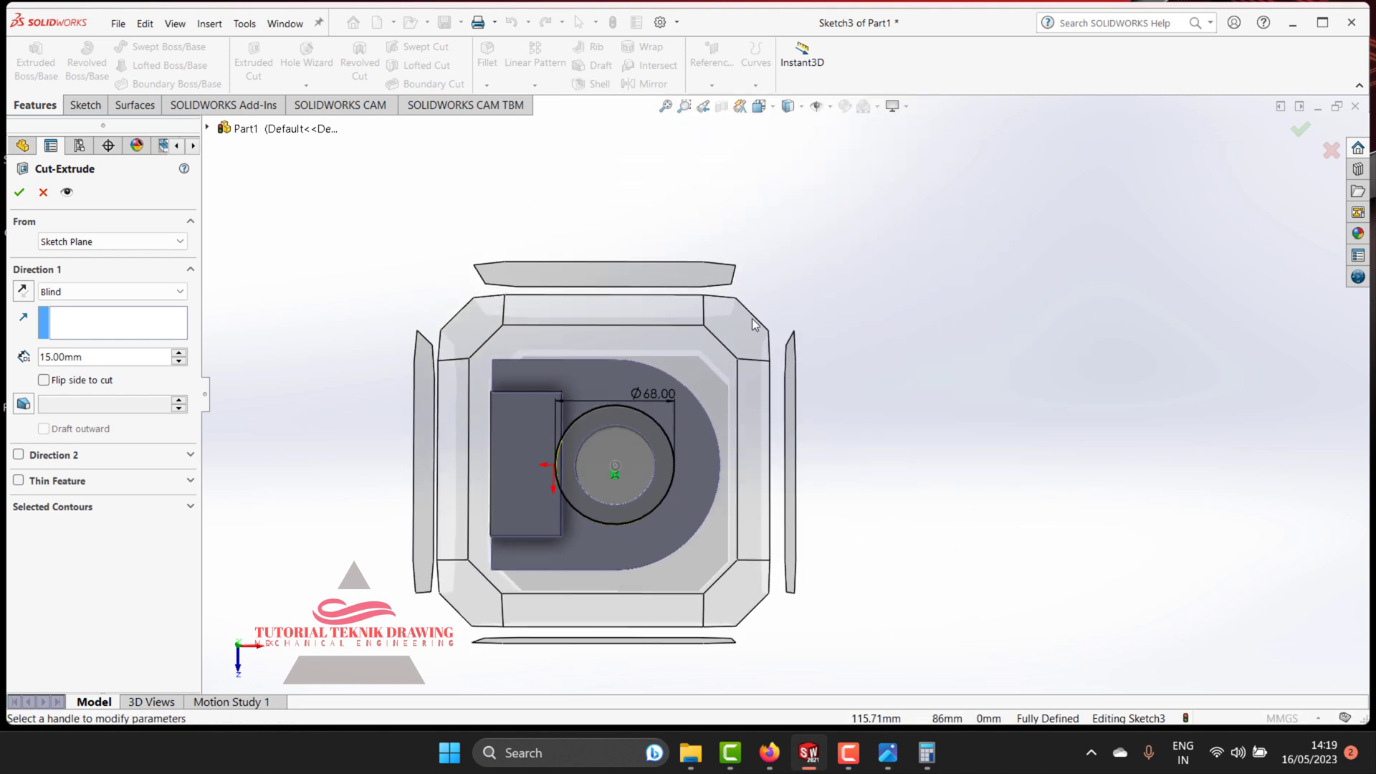
left_click(748, 324)
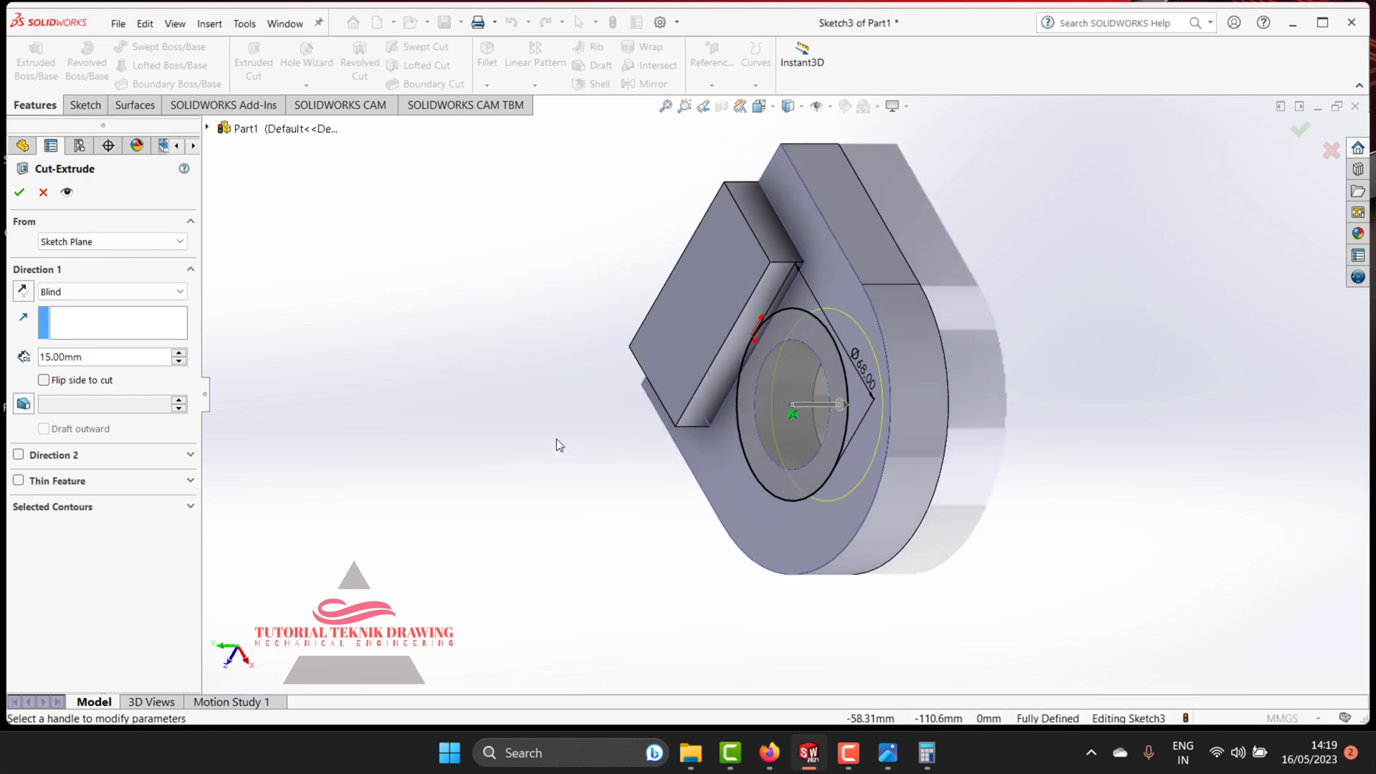
right_click(556, 439)
left_click(501, 389)
scroll(846, 418, "down", 2)
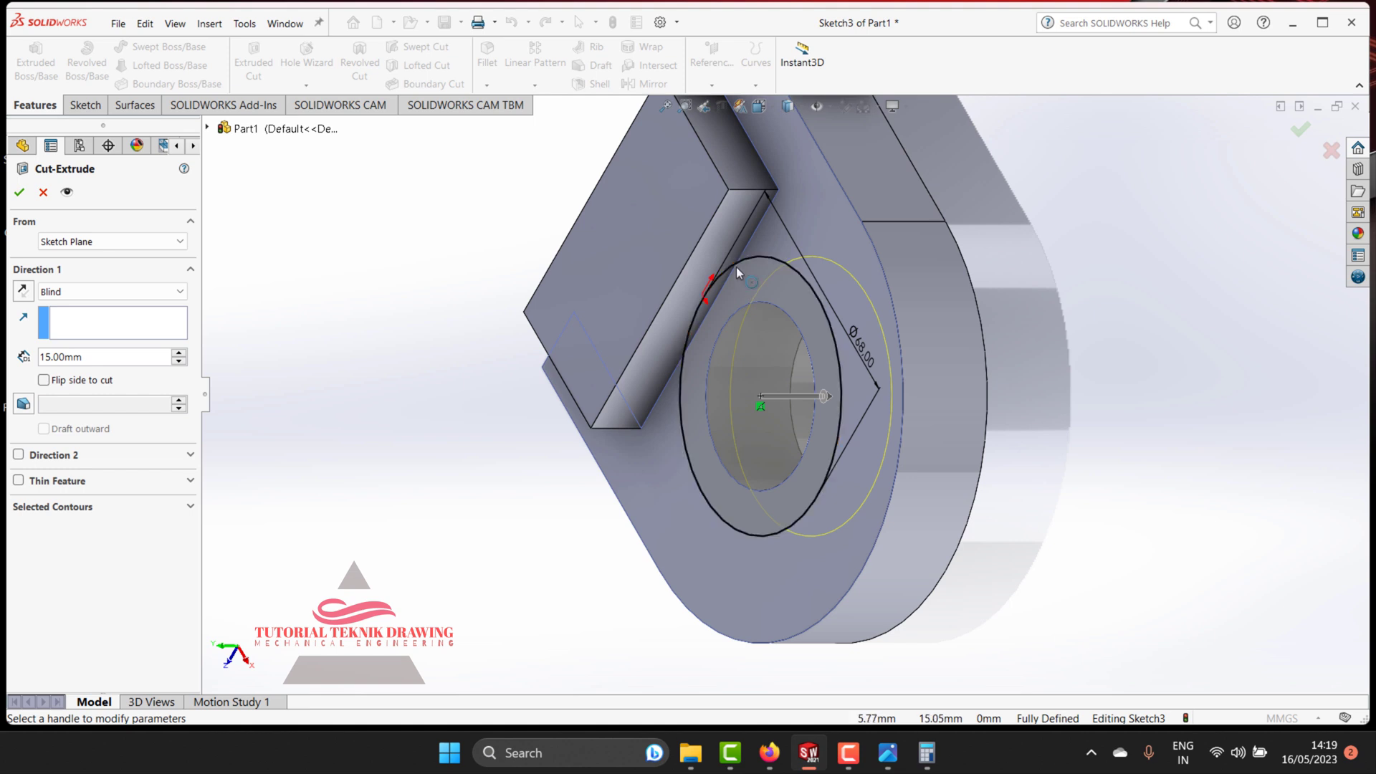
Step: Extend the cut 15 mm Blind in Direction 2 as well
left_click(18, 455)
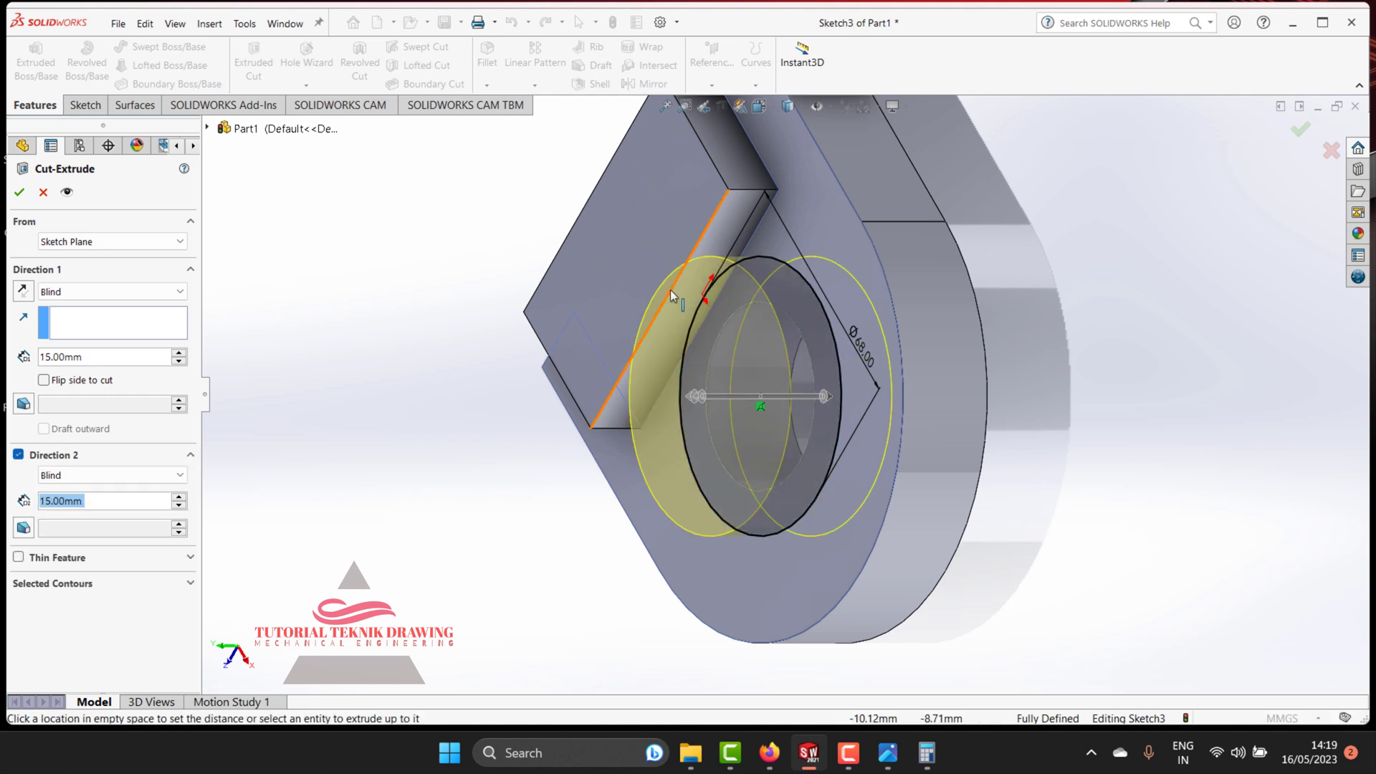
right_click(343, 412)
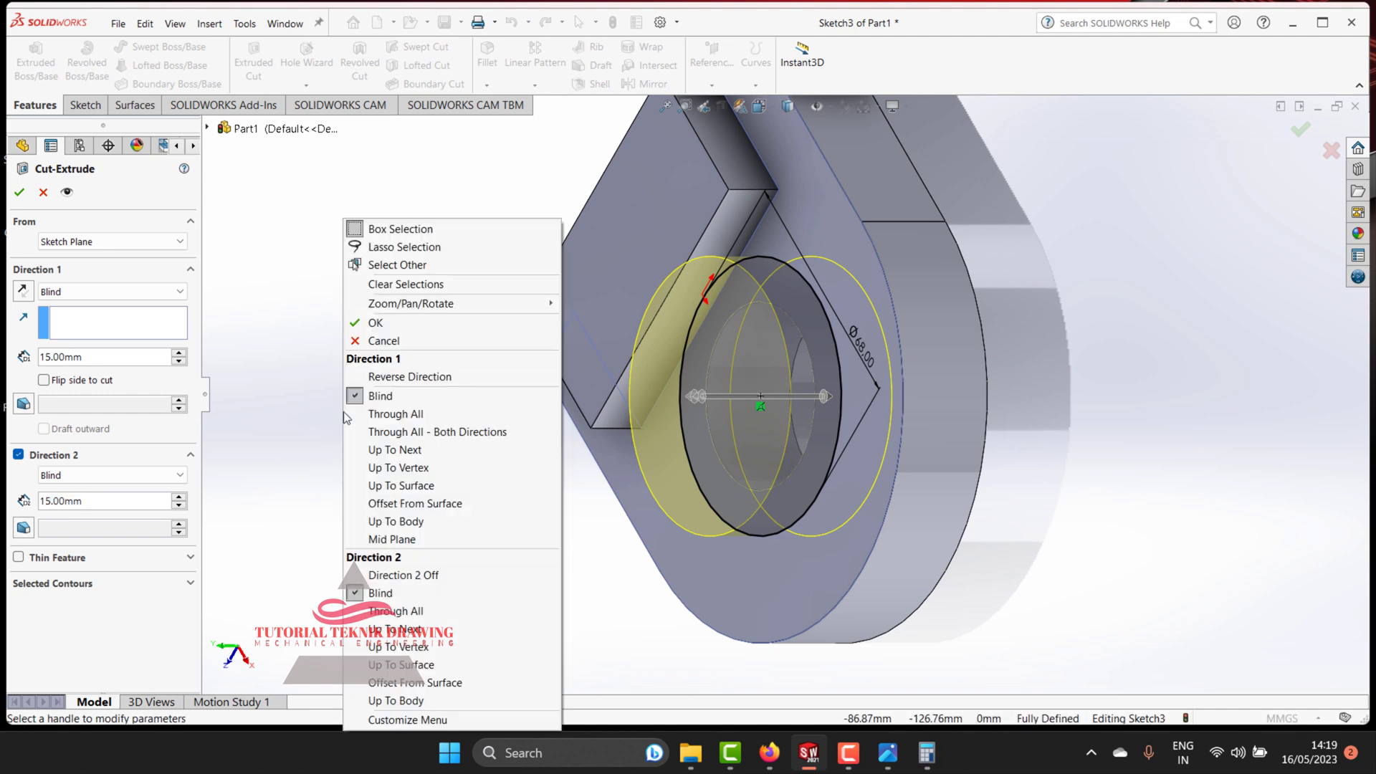
key("Escape")
right_click(414, 301)
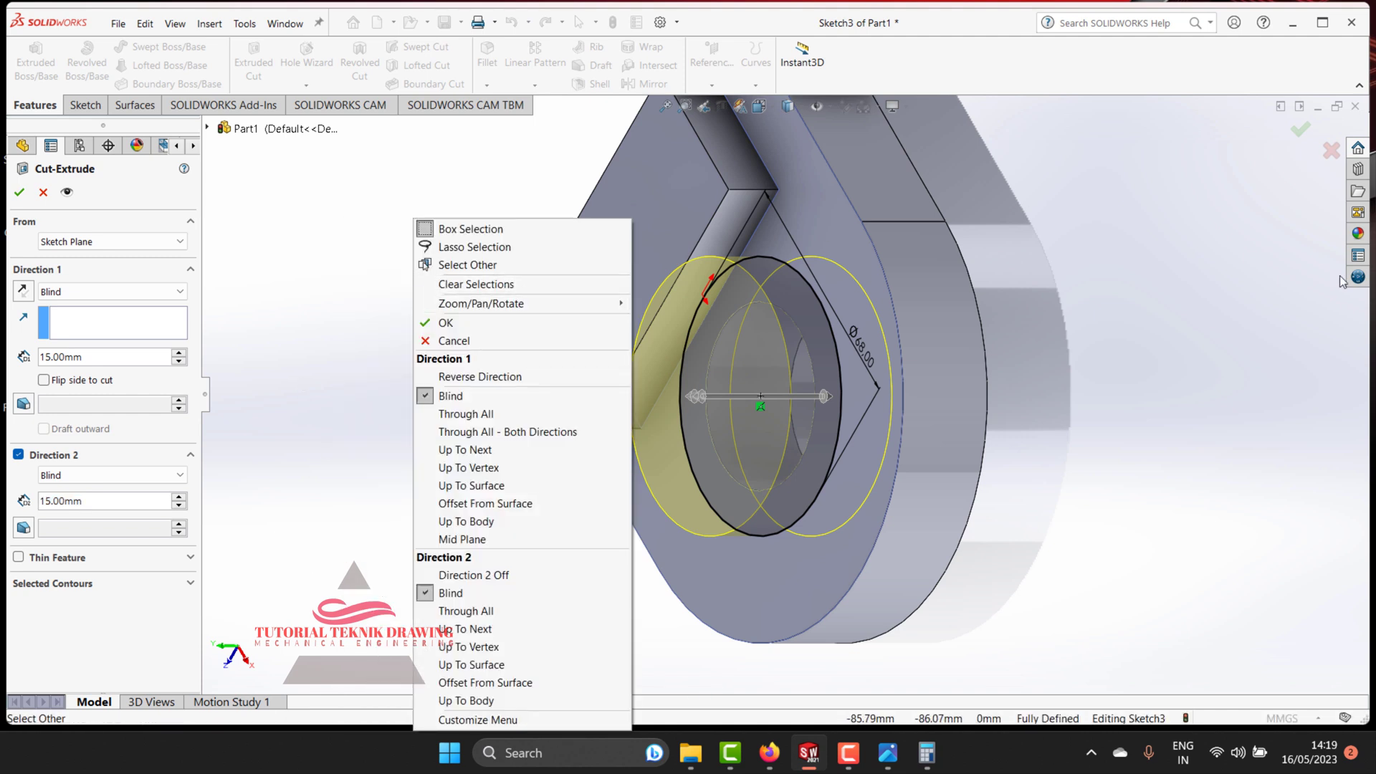
left_click(1295, 286)
left_click(1365, 149)
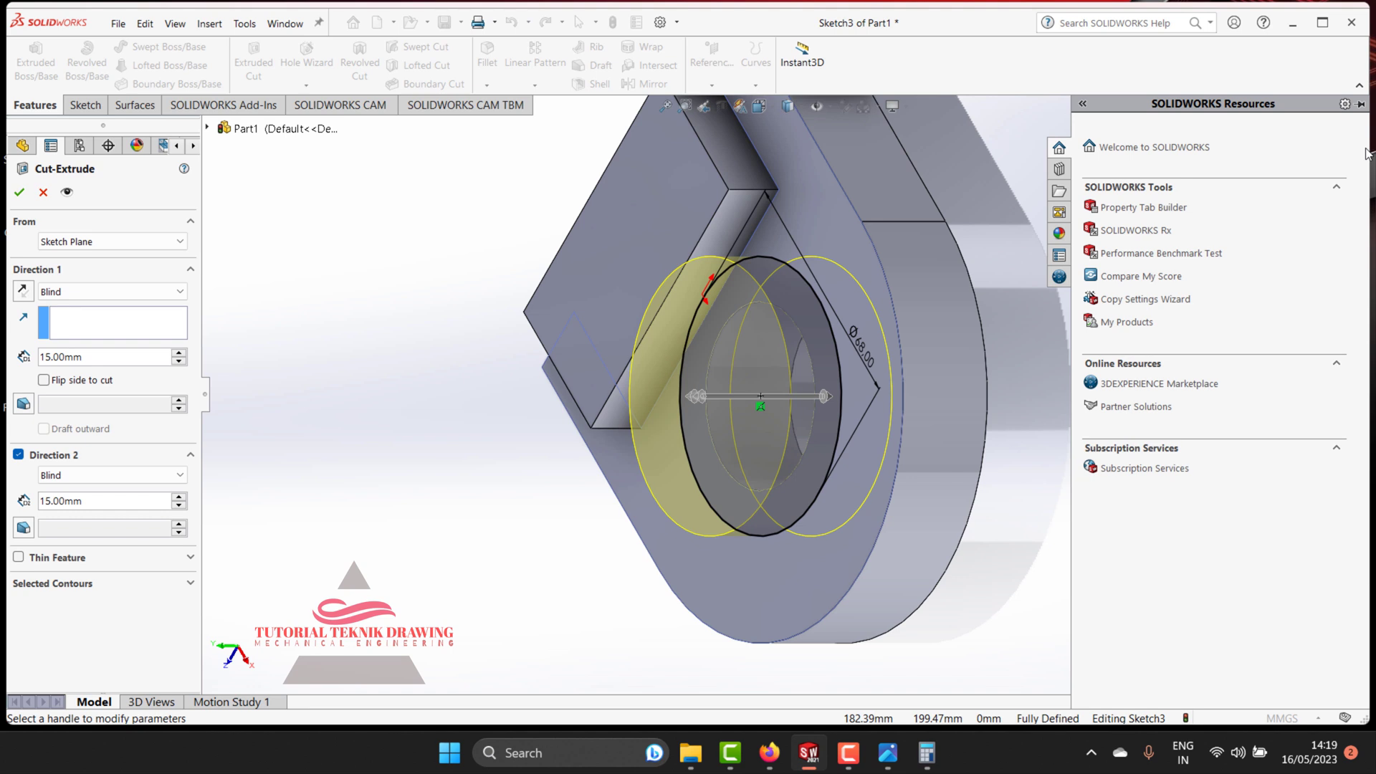
left_click(1083, 104)
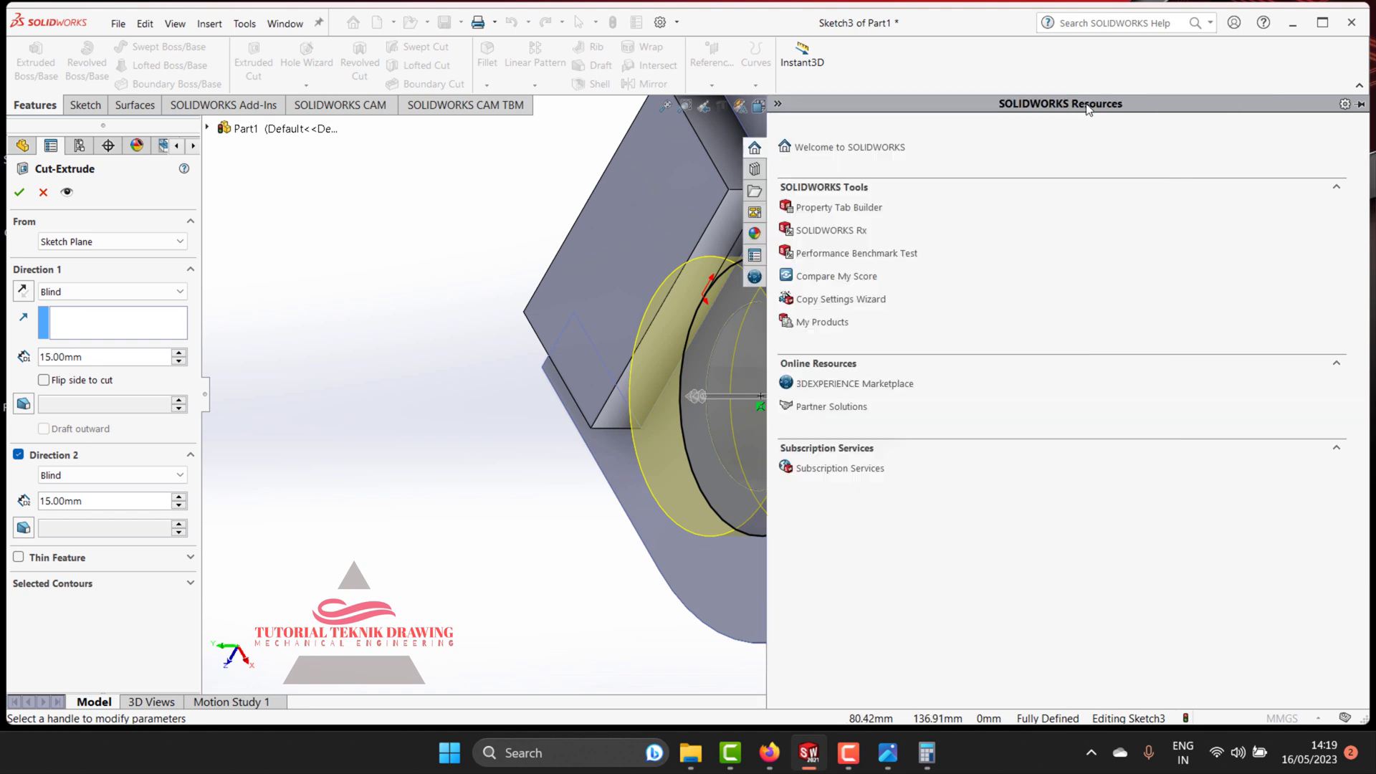
right_click(415, 381)
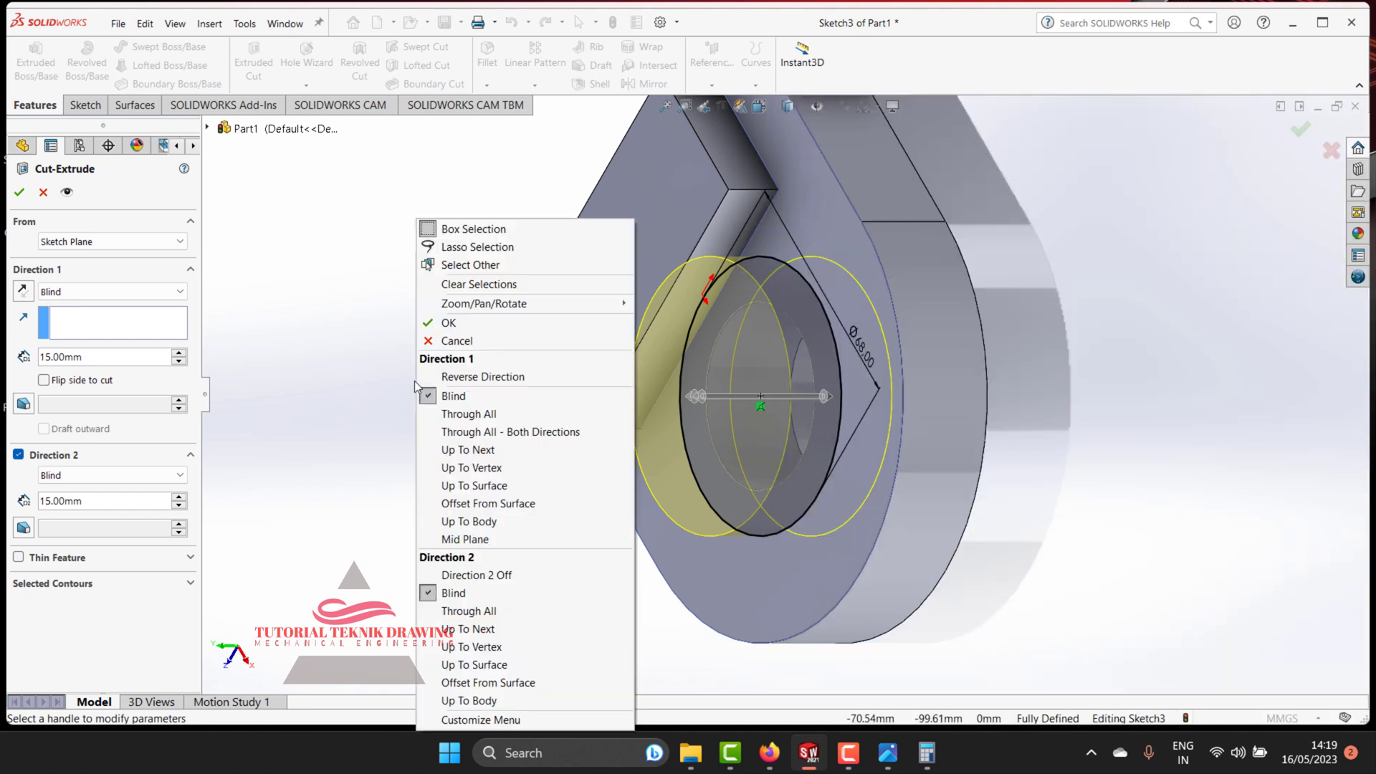
left_click(394, 299)
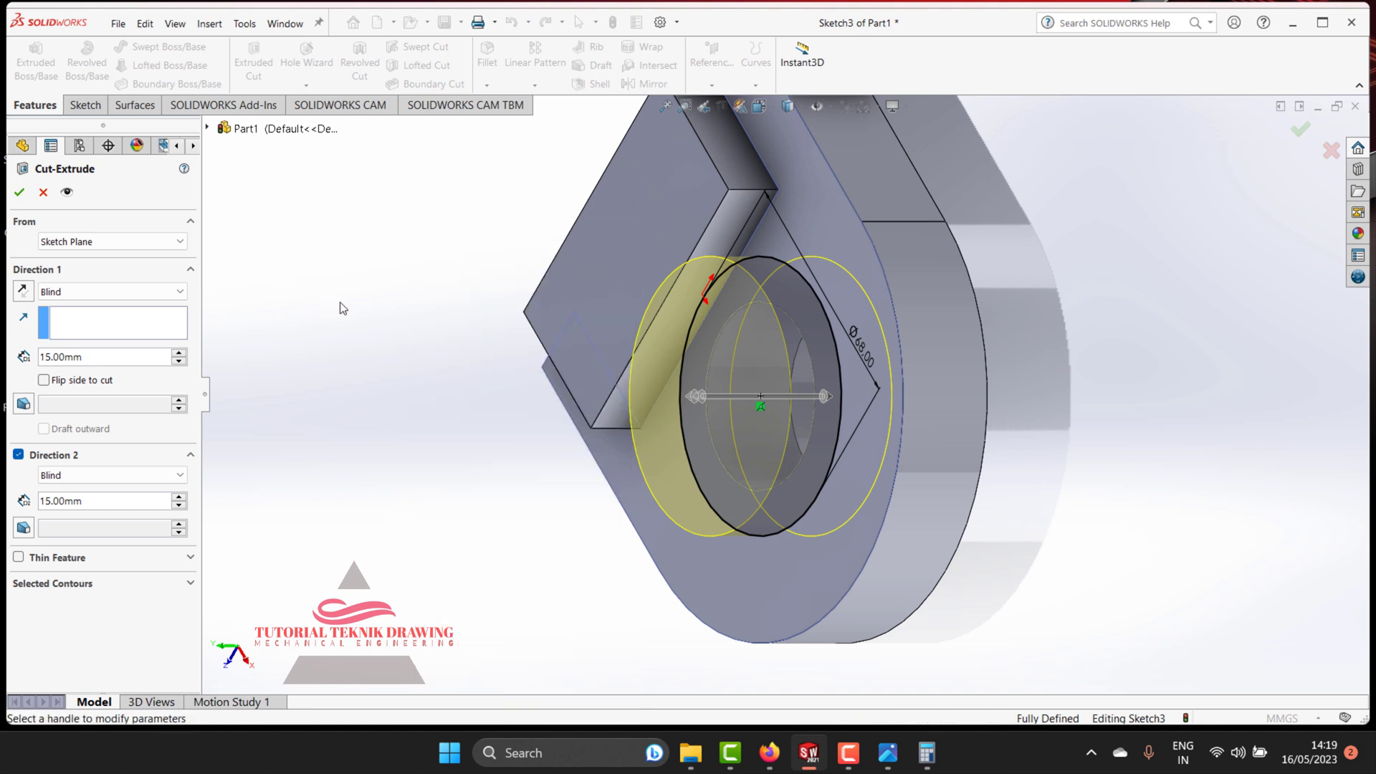
right_click(393, 305)
left_click(242, 342)
scroll(641, 371, "down", 3)
scroll(640, 371, "up", 1)
Step: Check the reference drawing, then confirm the stepped-bore cut as Cut-Extrude1
left_click(888, 752)
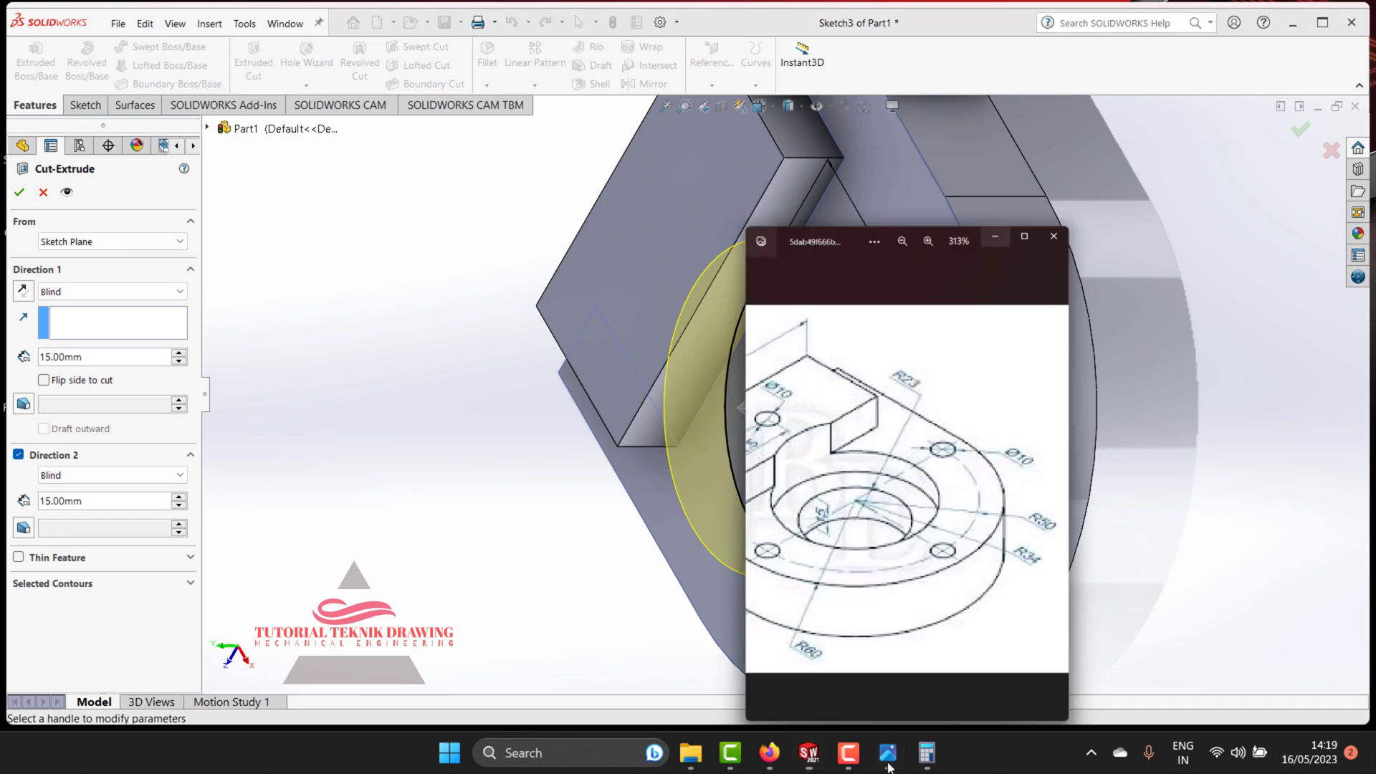
scroll(884, 455, "up", 1)
scroll(835, 479, "up", 1)
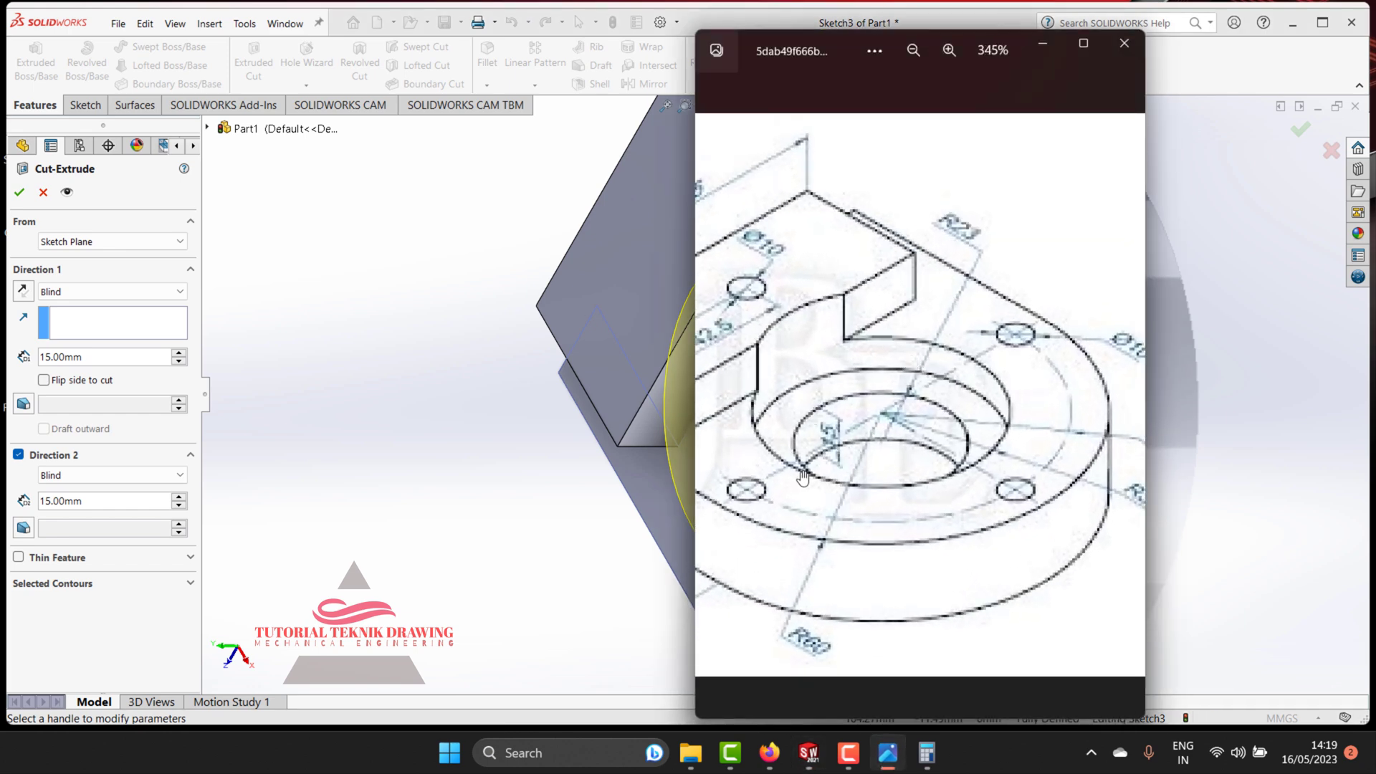
left_click(1040, 47)
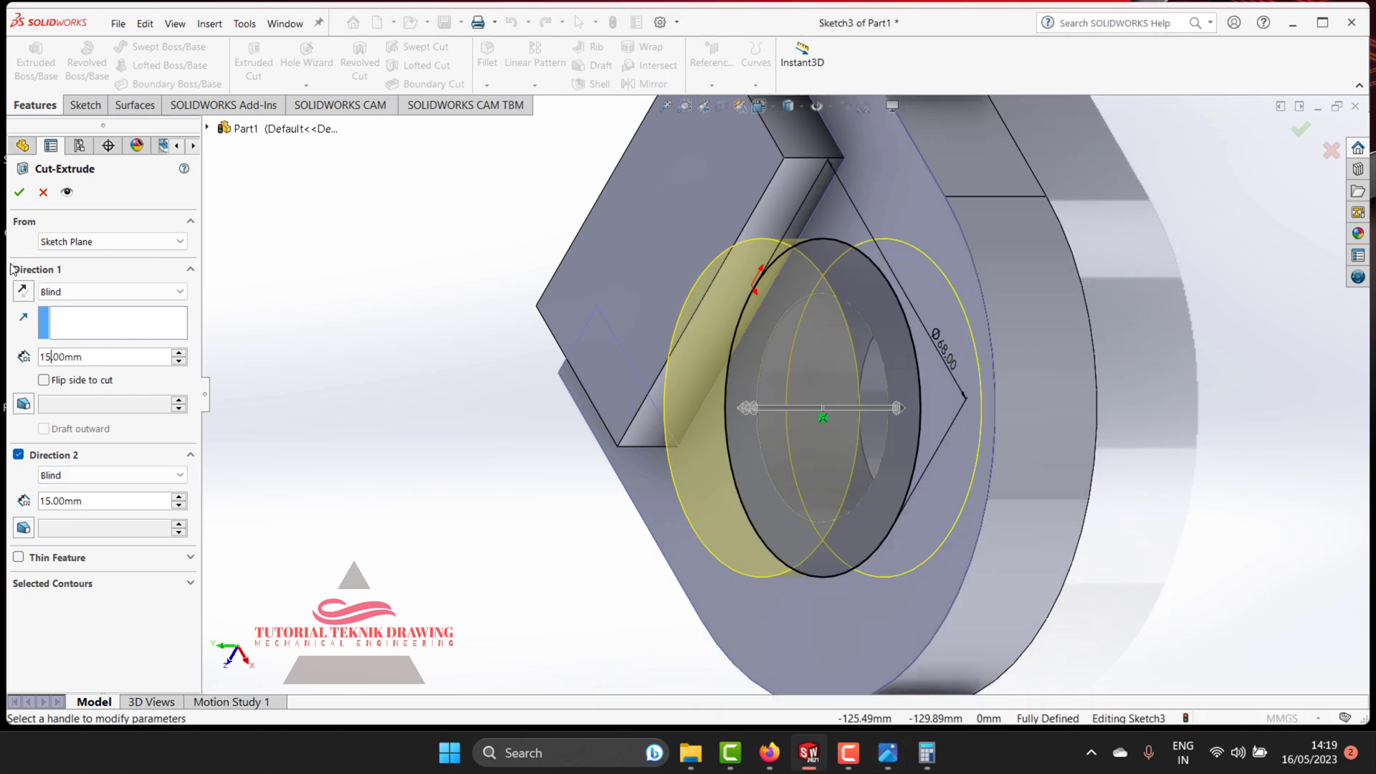
left_click(19, 192)
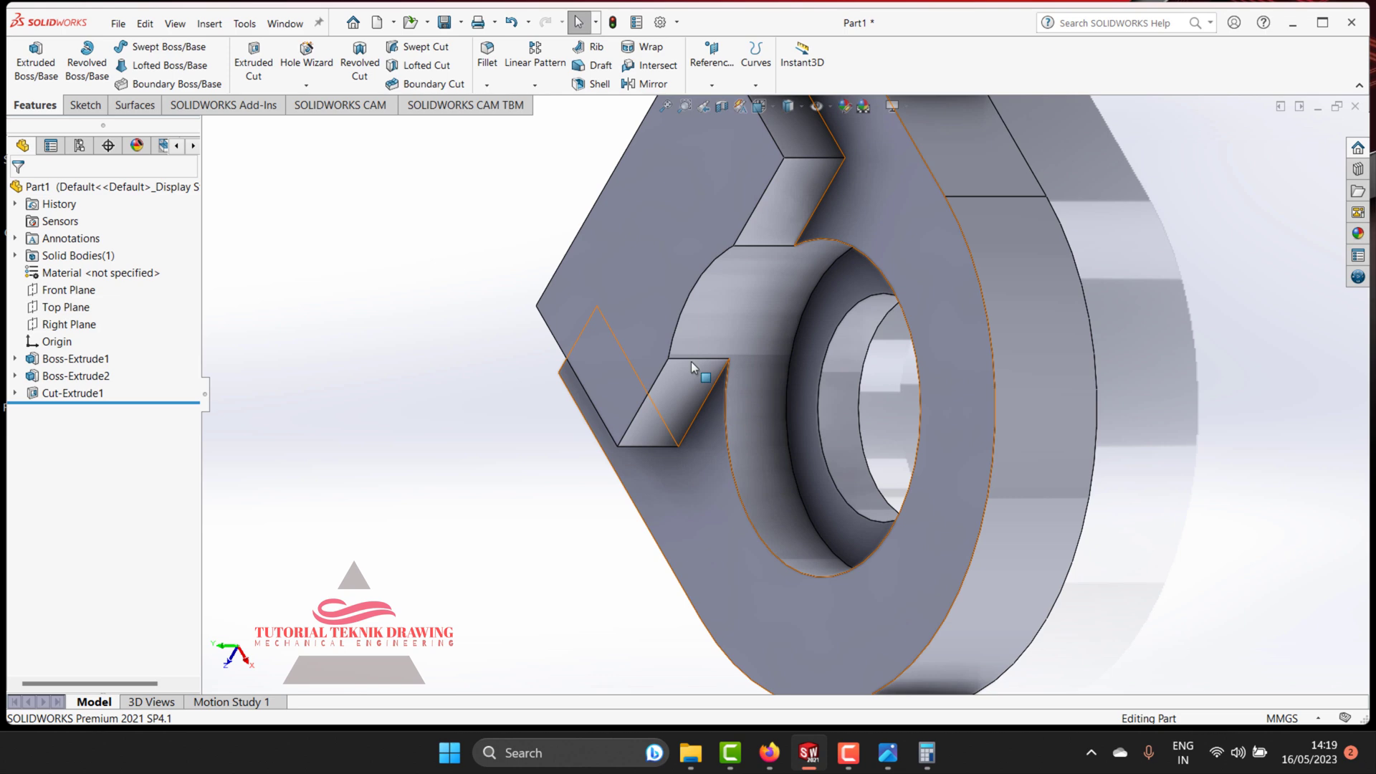
Step: Orbit the part to an oblique top view, compare with the drawing, and select the base's top face
right_click(354, 386)
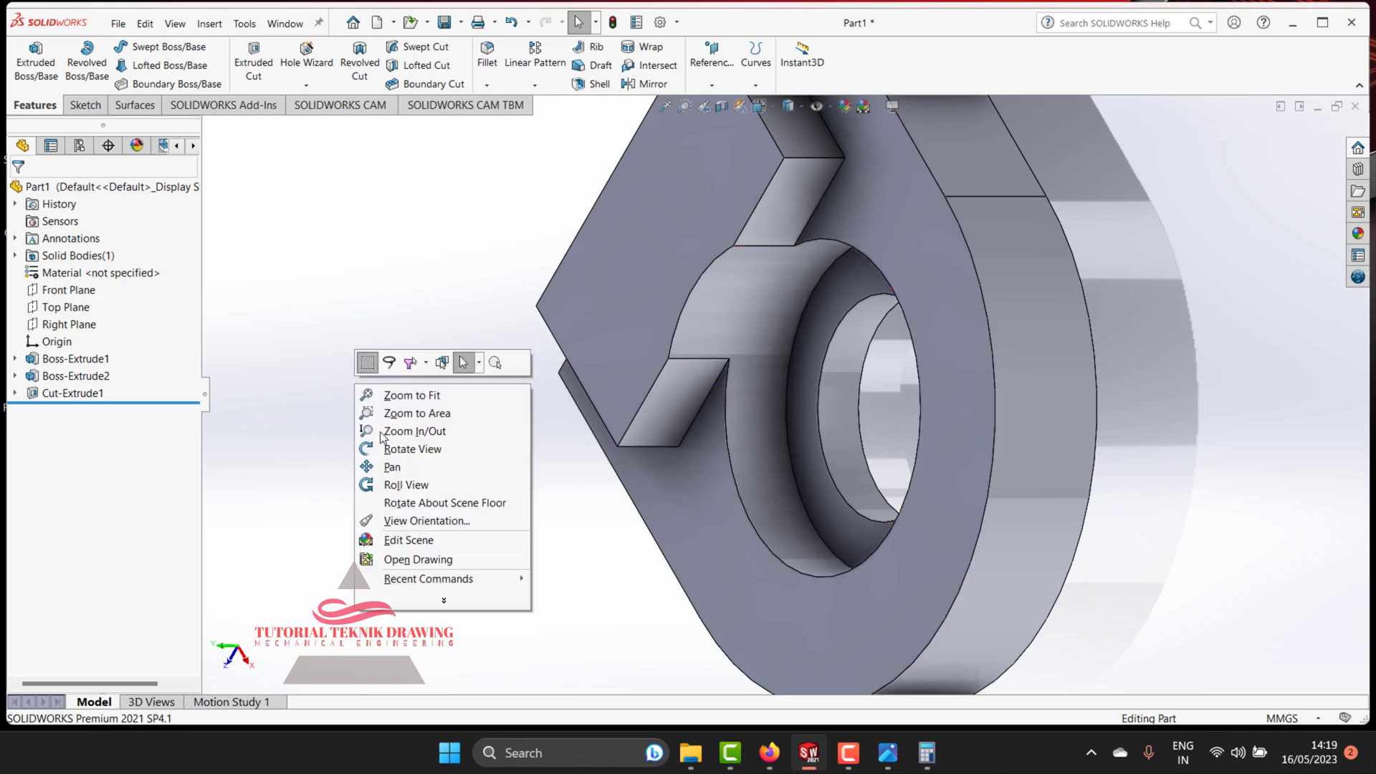
left_click(411, 449)
mouse_move(408, 452)
left_mouse_down()
mouse_move(505, 409)
mouse_move(1120, 408)
mouse_move(543, 463)
mouse_move(566, 387)
mouse_move(537, 346)
mouse_move(617, 430)
mouse_move(710, 476)
mouse_move(657, 357)
mouse_move(606, 368)
left_mouse_up()
right_click(889, 285)
left_click(924, 297)
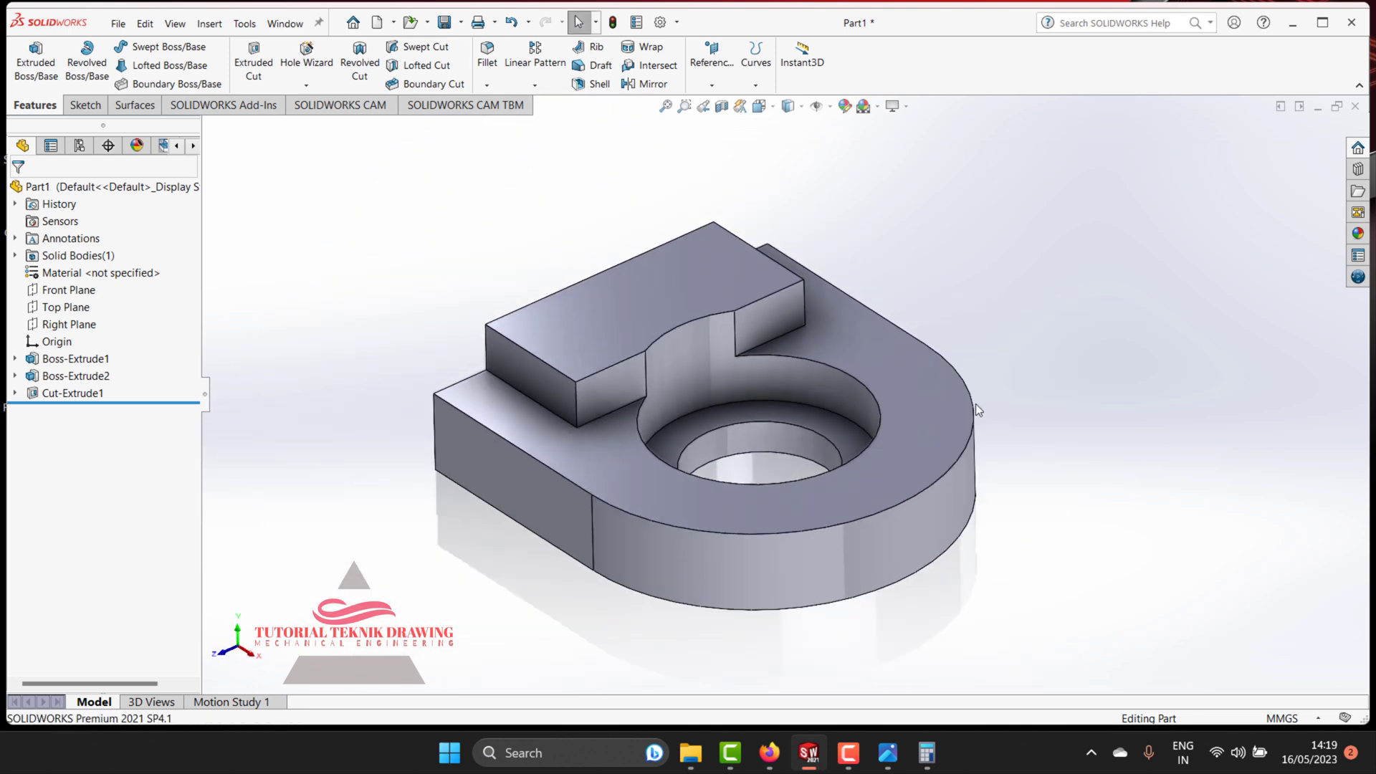
scroll(968, 432, "down", 2)
left_click(887, 753)
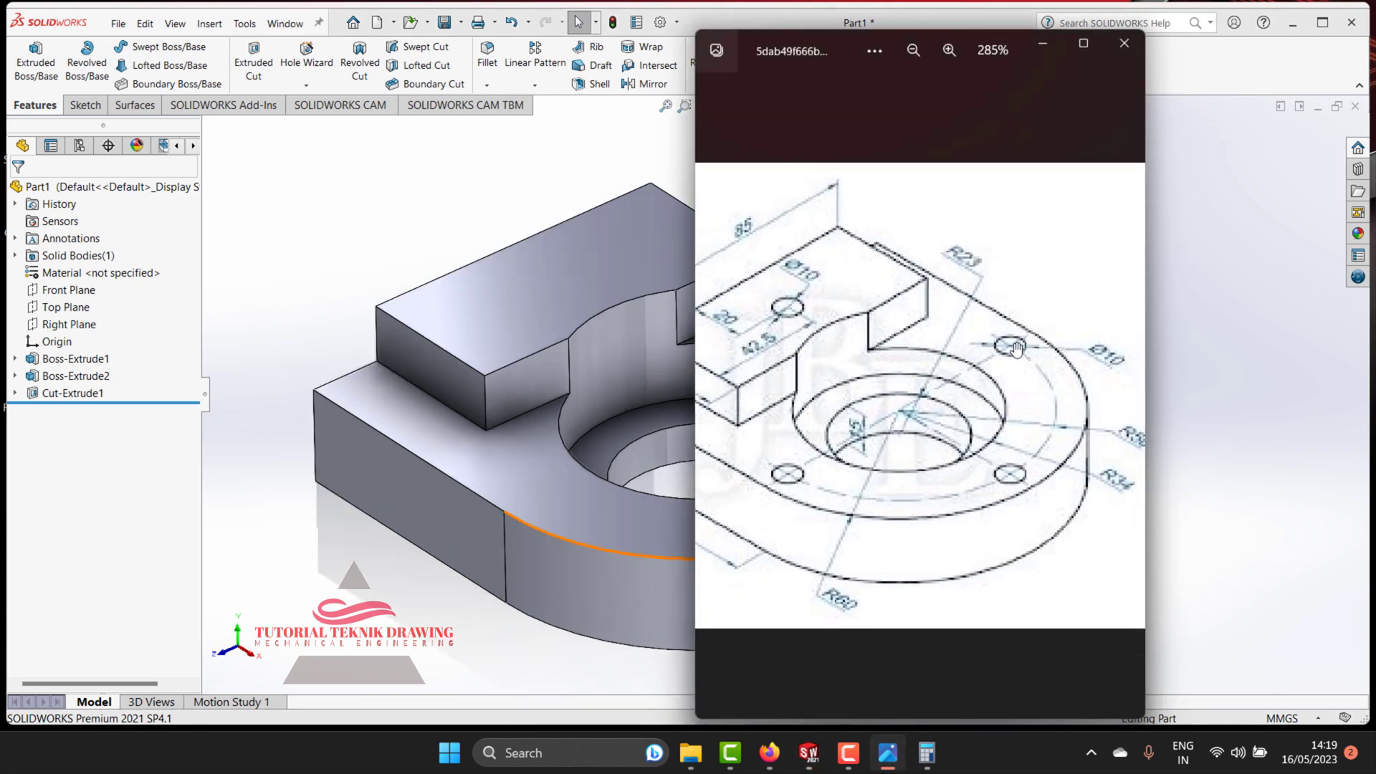
left_click(269, 564)
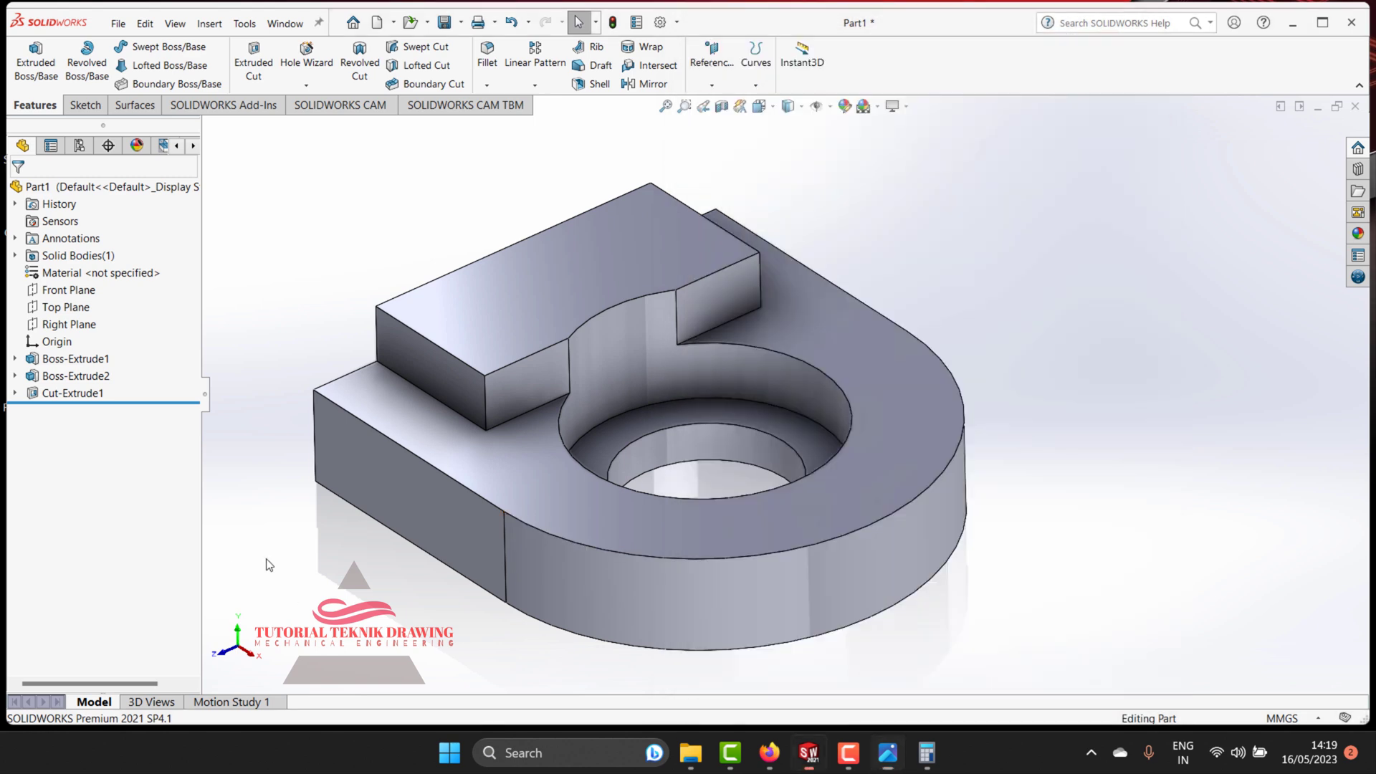
left_click(914, 363)
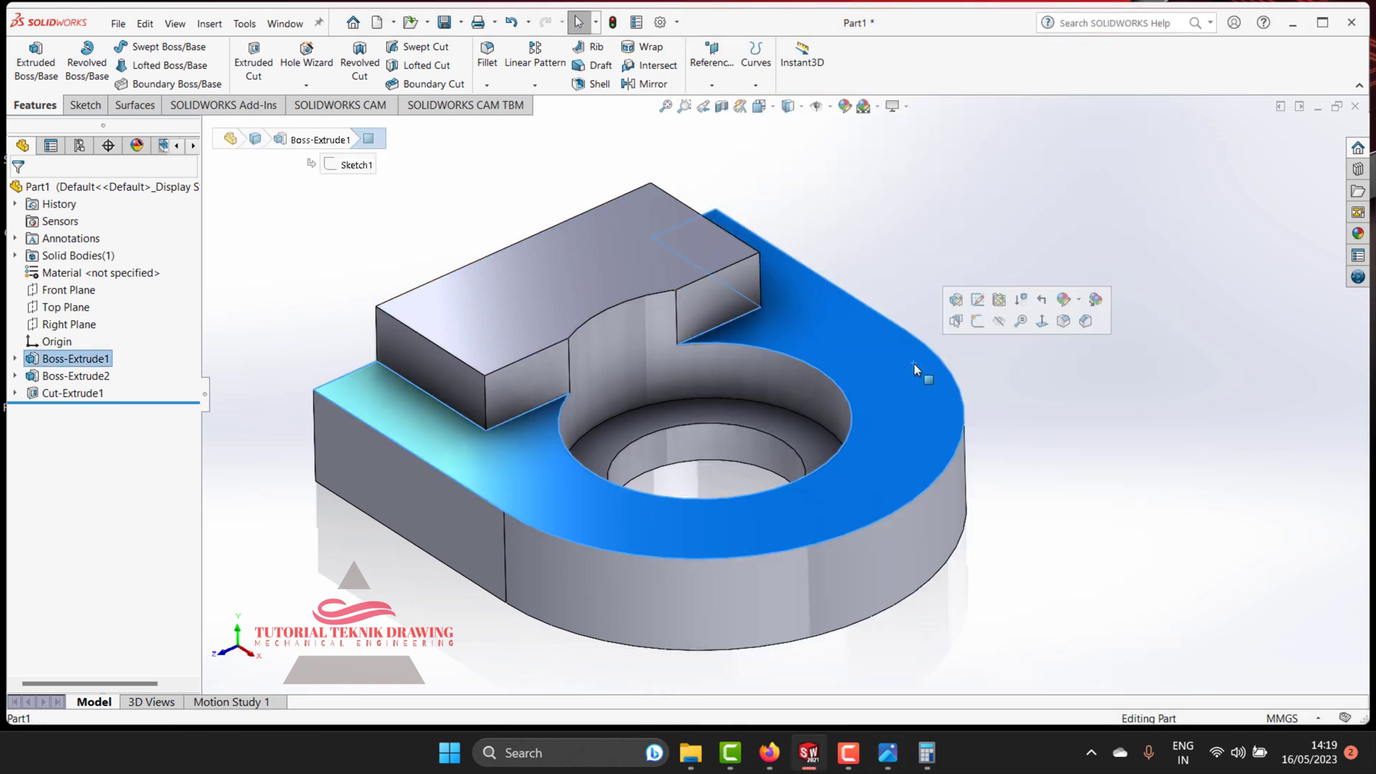
Step: View the plate's top face straight on, check the reference drawing, then begin sketching circles
left_click(1042, 321)
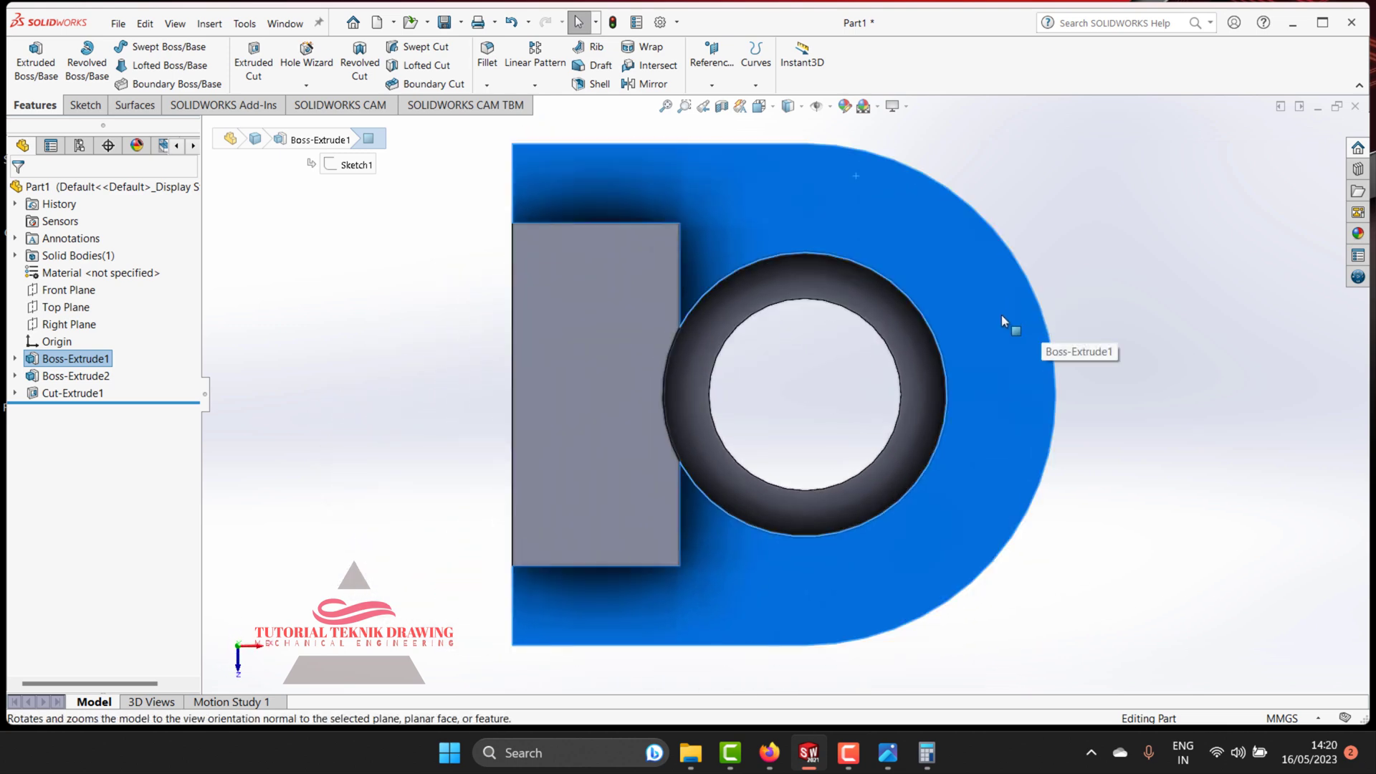
left_click(887, 753)
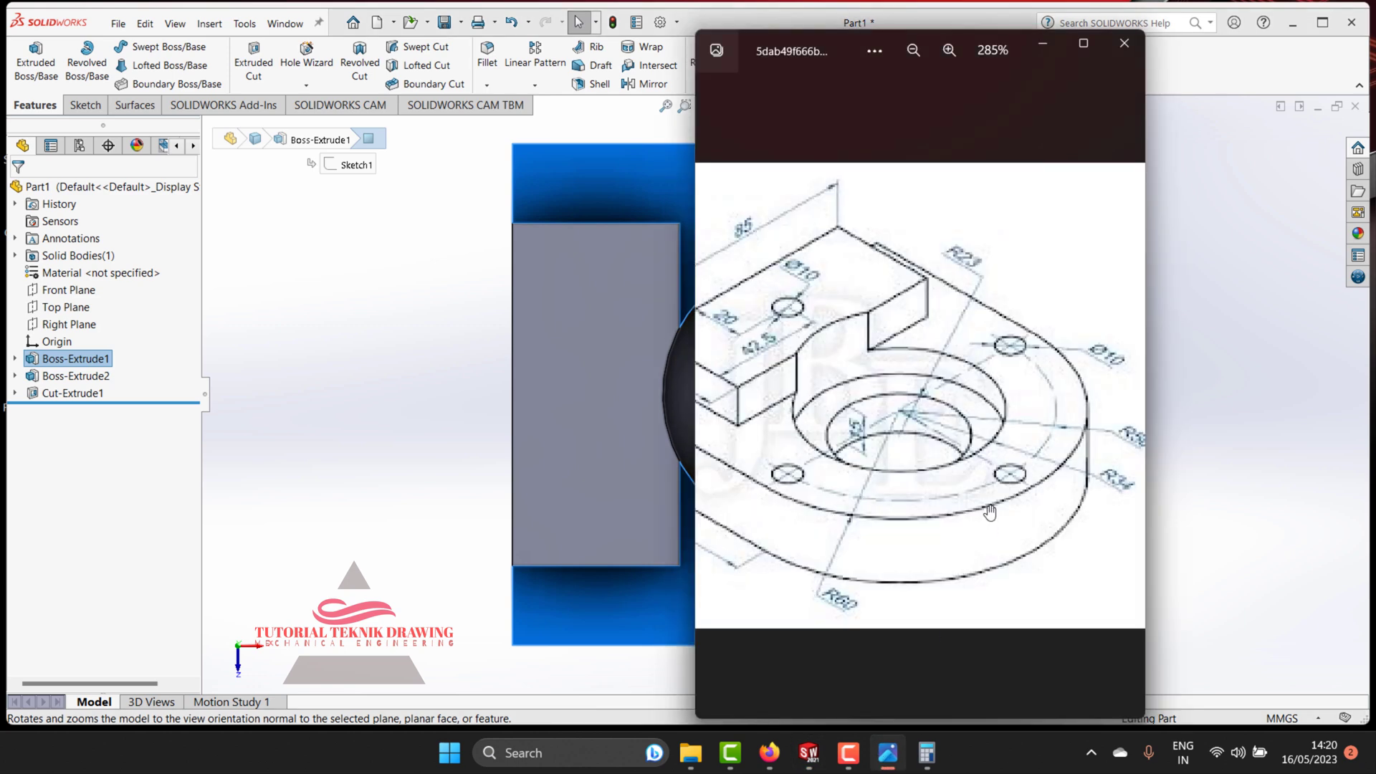
scroll(989, 511, "down", 2)
scroll(1023, 457, "up", 2)
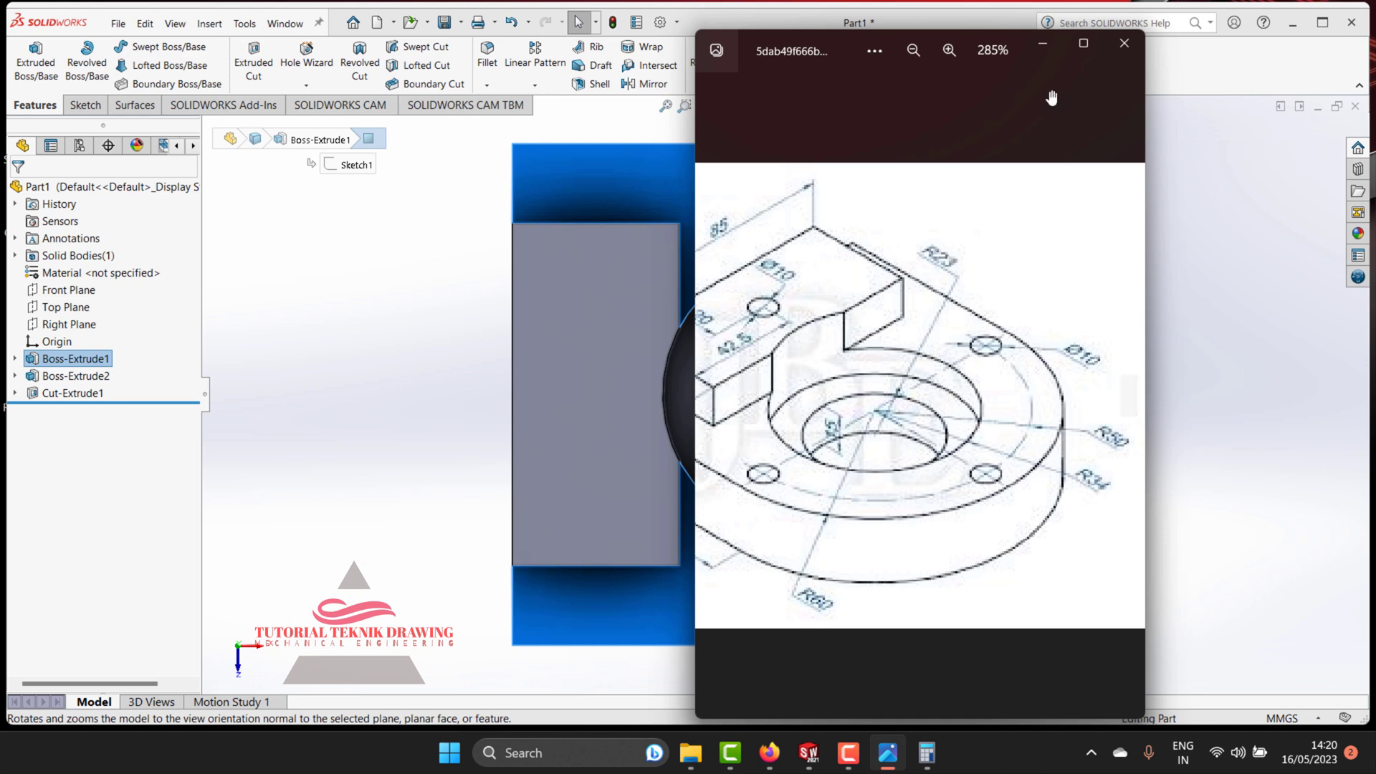
left_click(1039, 51)
left_click(80, 106)
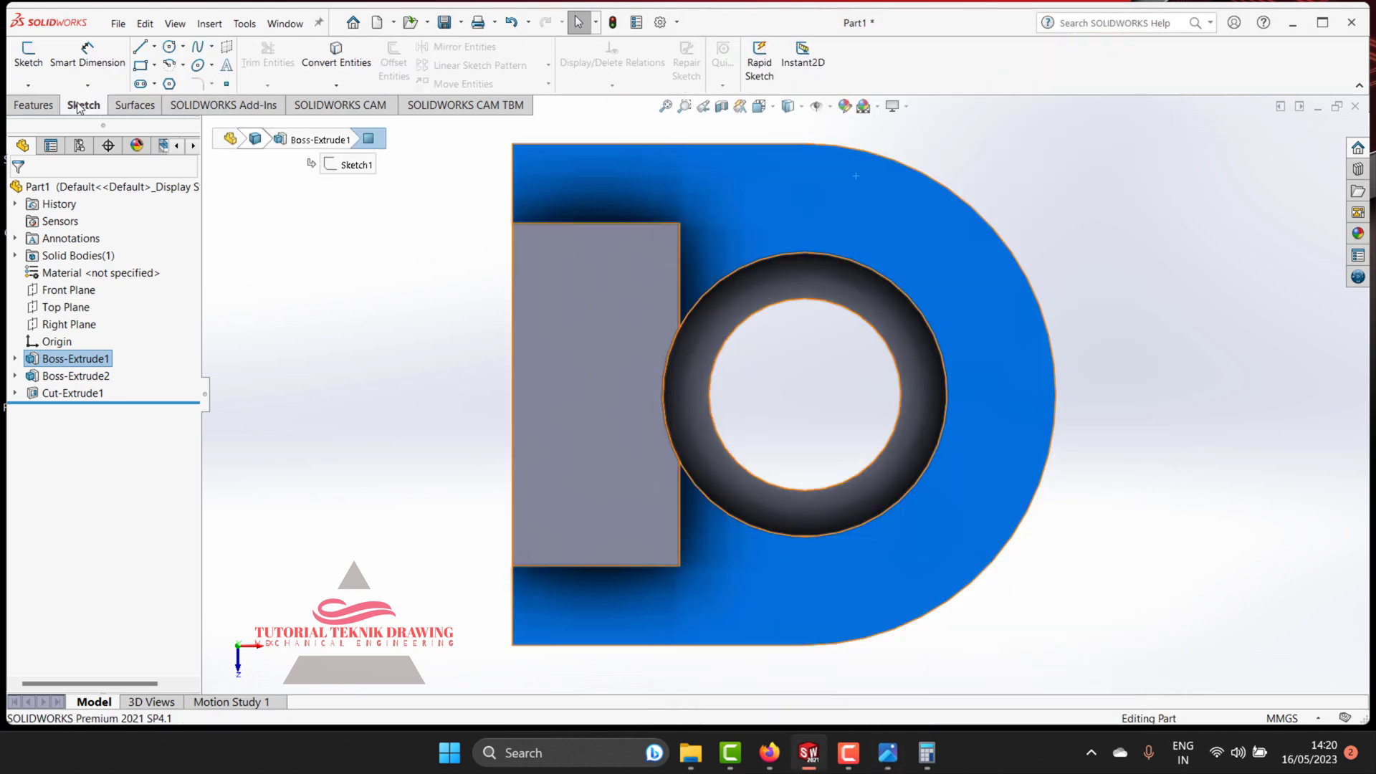
left_click(169, 47)
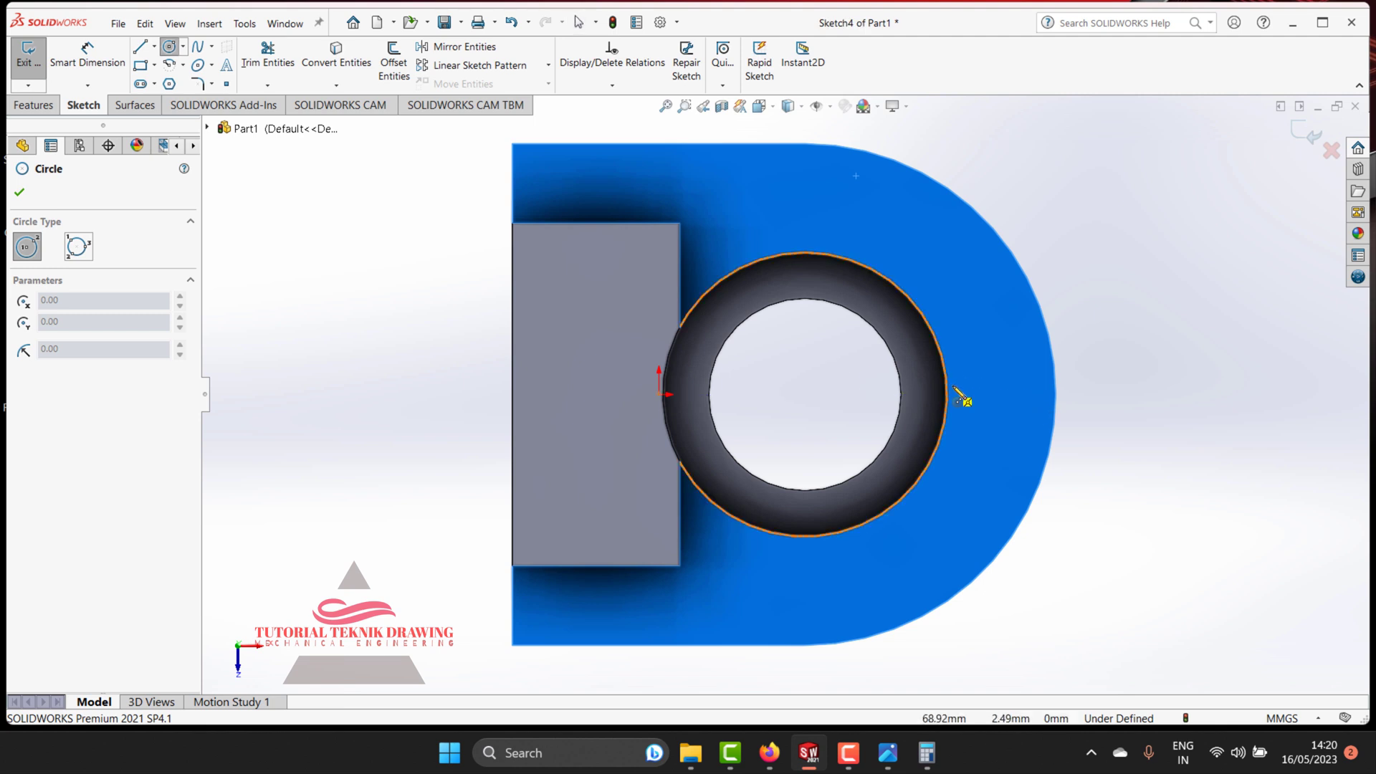
Step: Draw a circle centred on the bore, dimension it to Ø100 mm, and check the reference
left_click(804, 394)
left_click(805, 222)
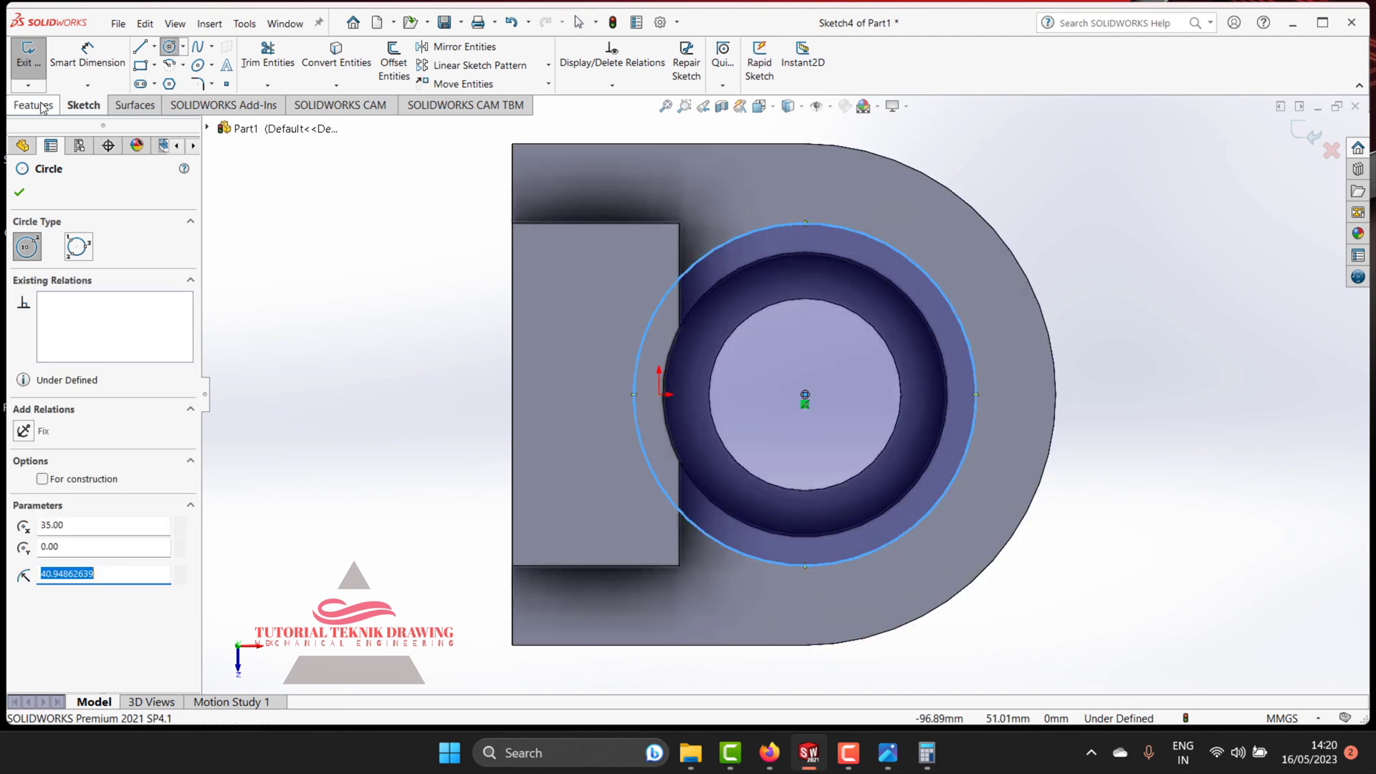
left_click(83, 77)
left_click(772, 225)
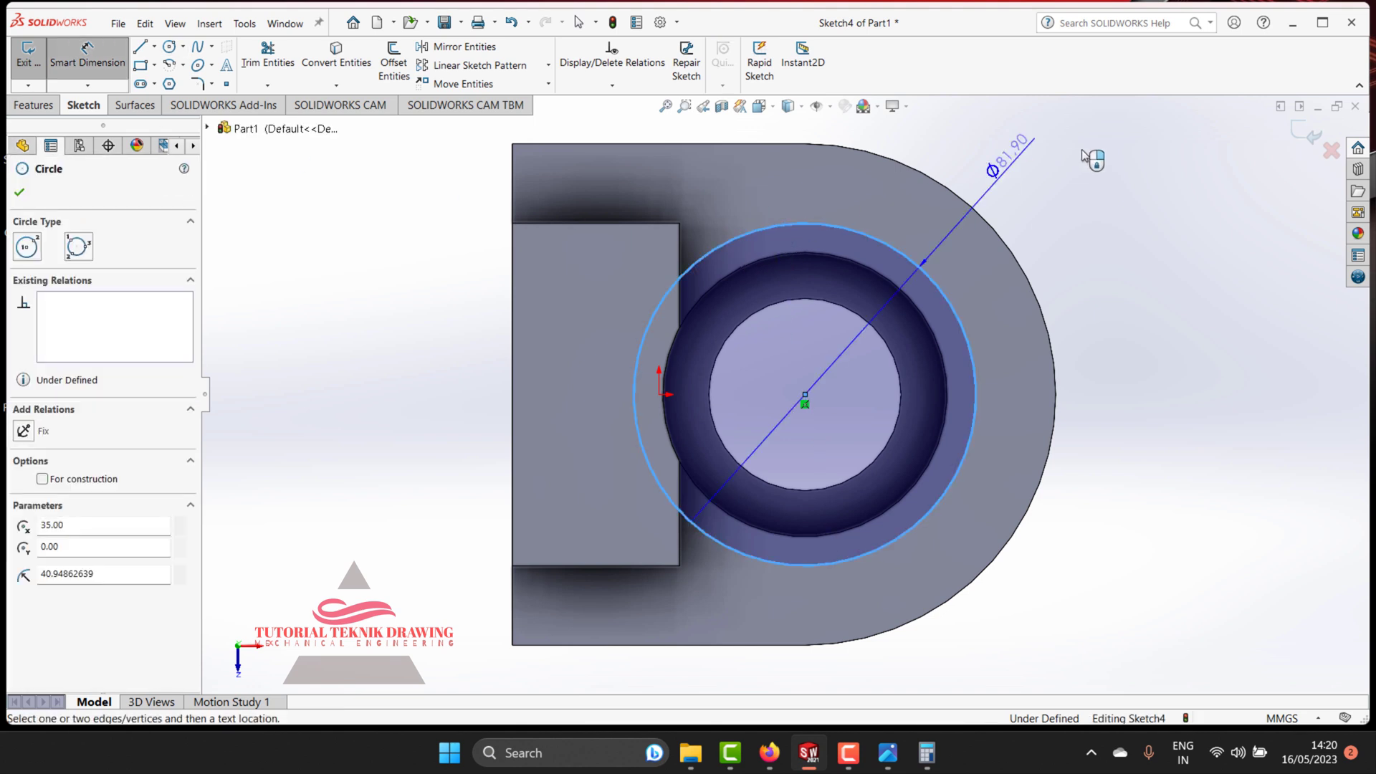
left_click(1082, 151)
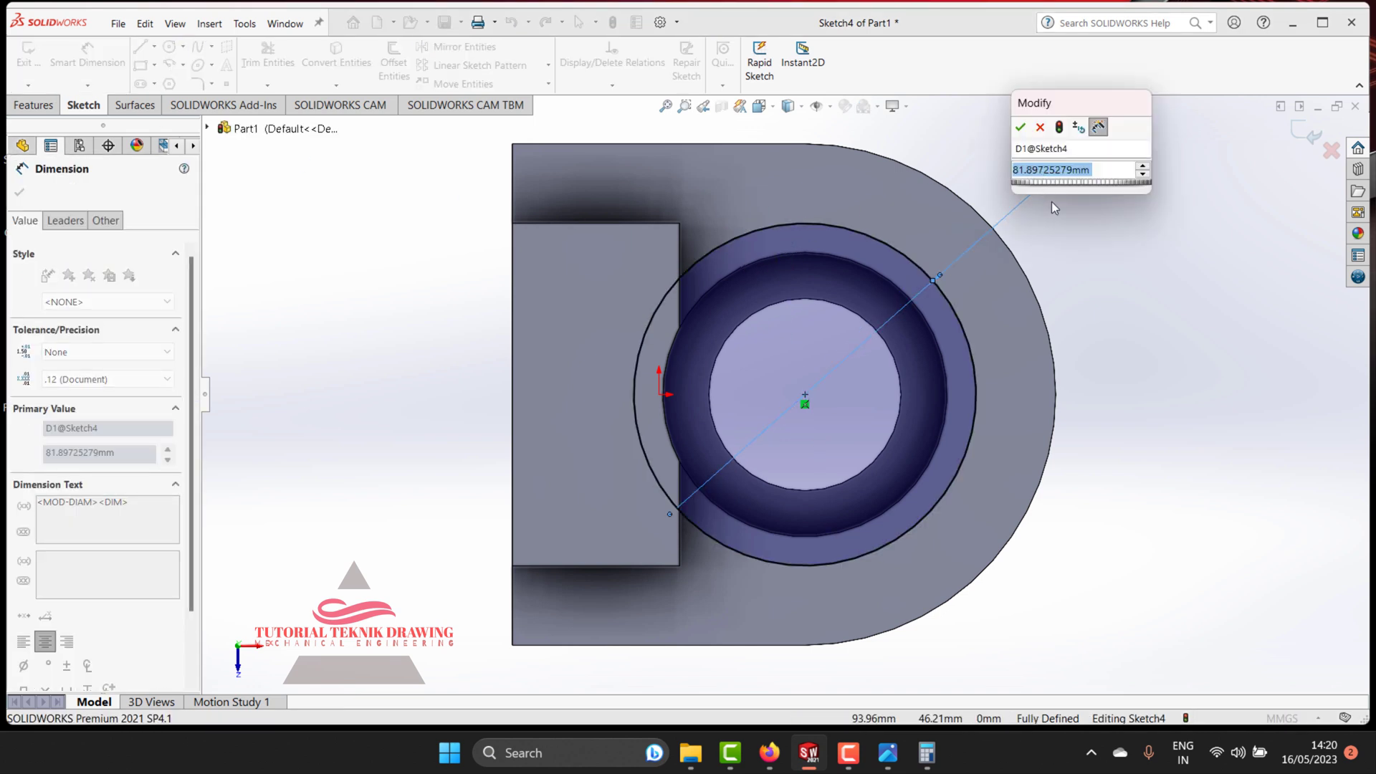
type("10")
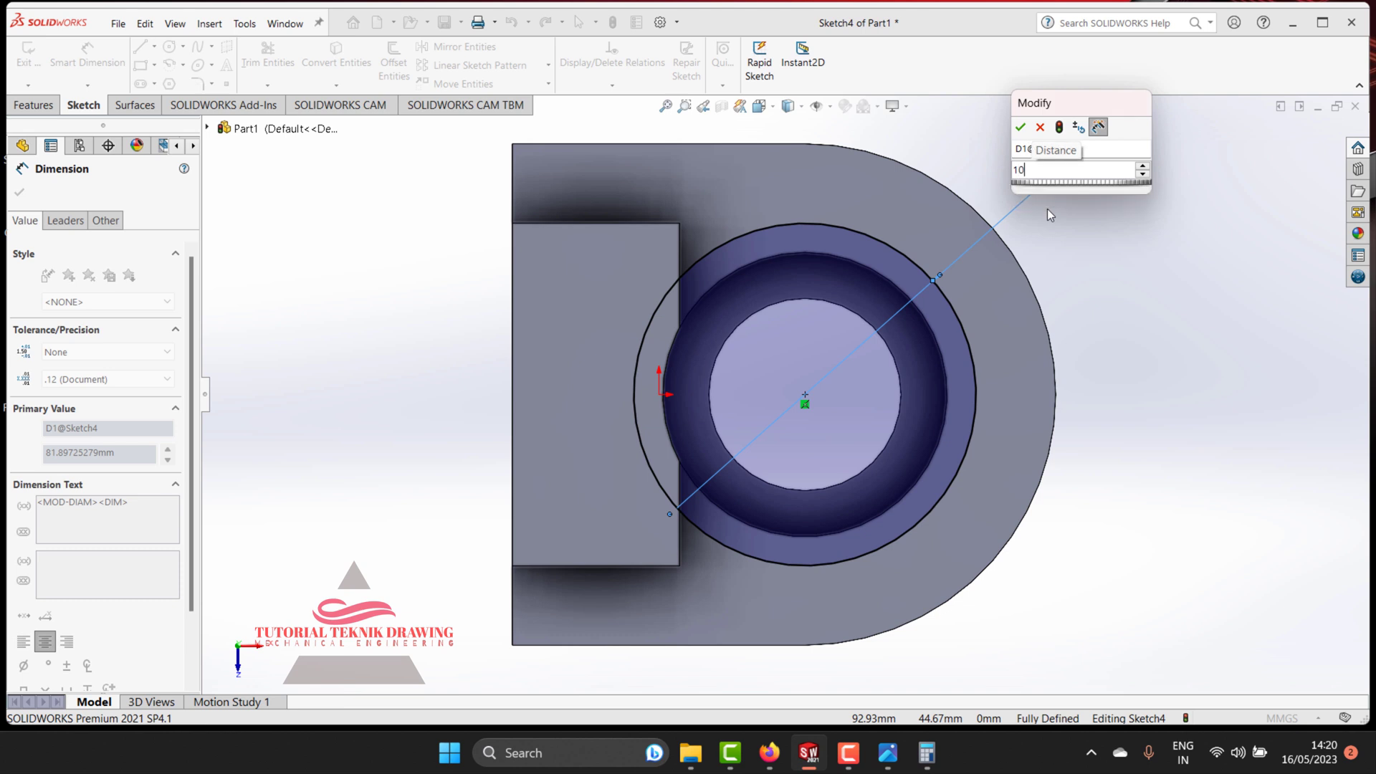
key("Return")
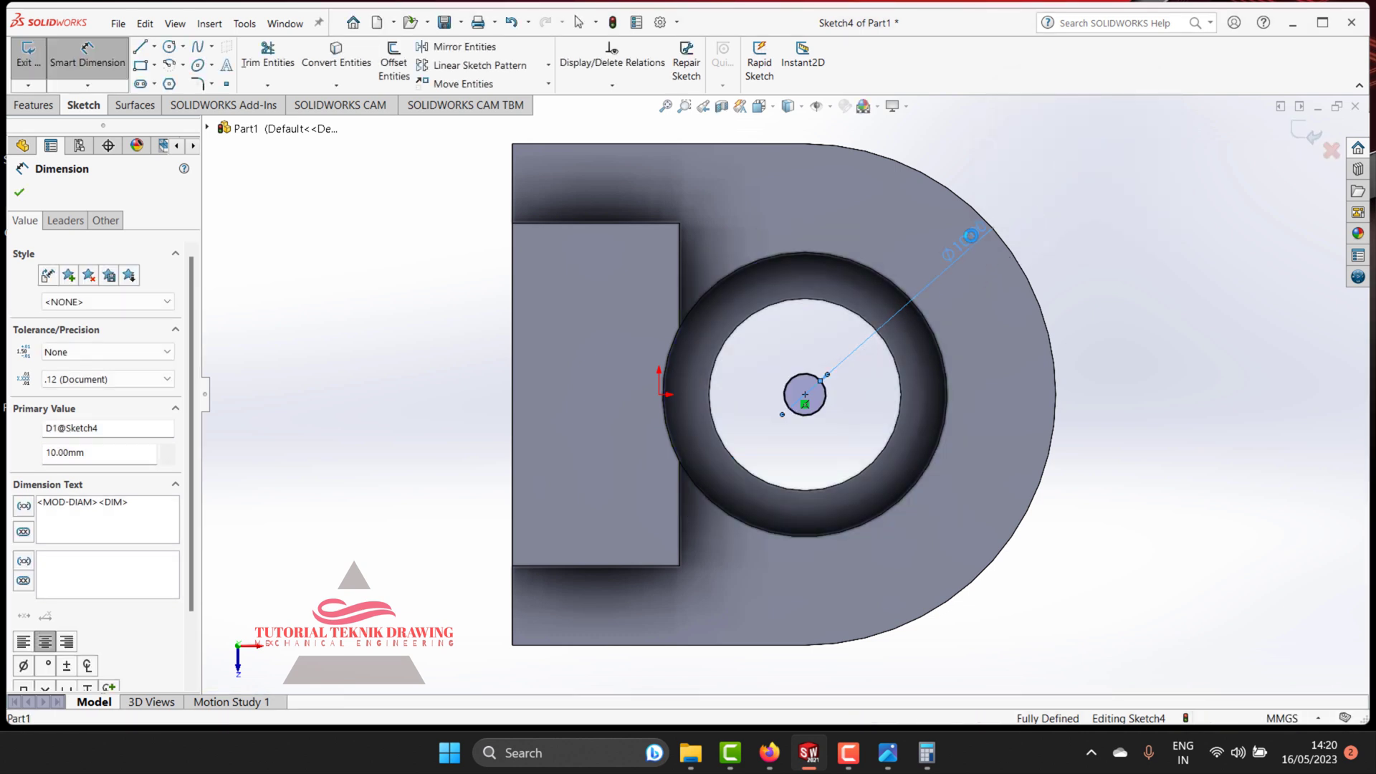
double_click(973, 244)
type("1")
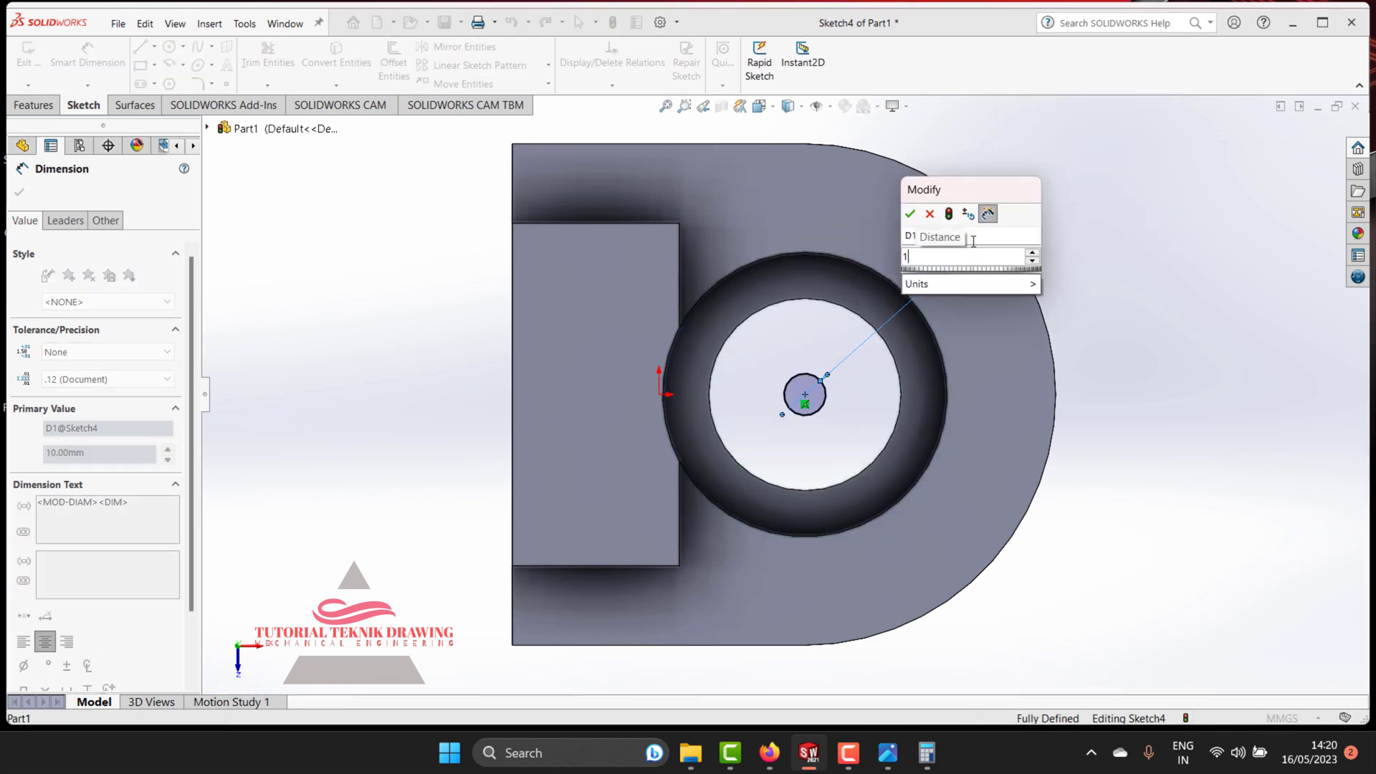
type("00")
left_click(907, 214)
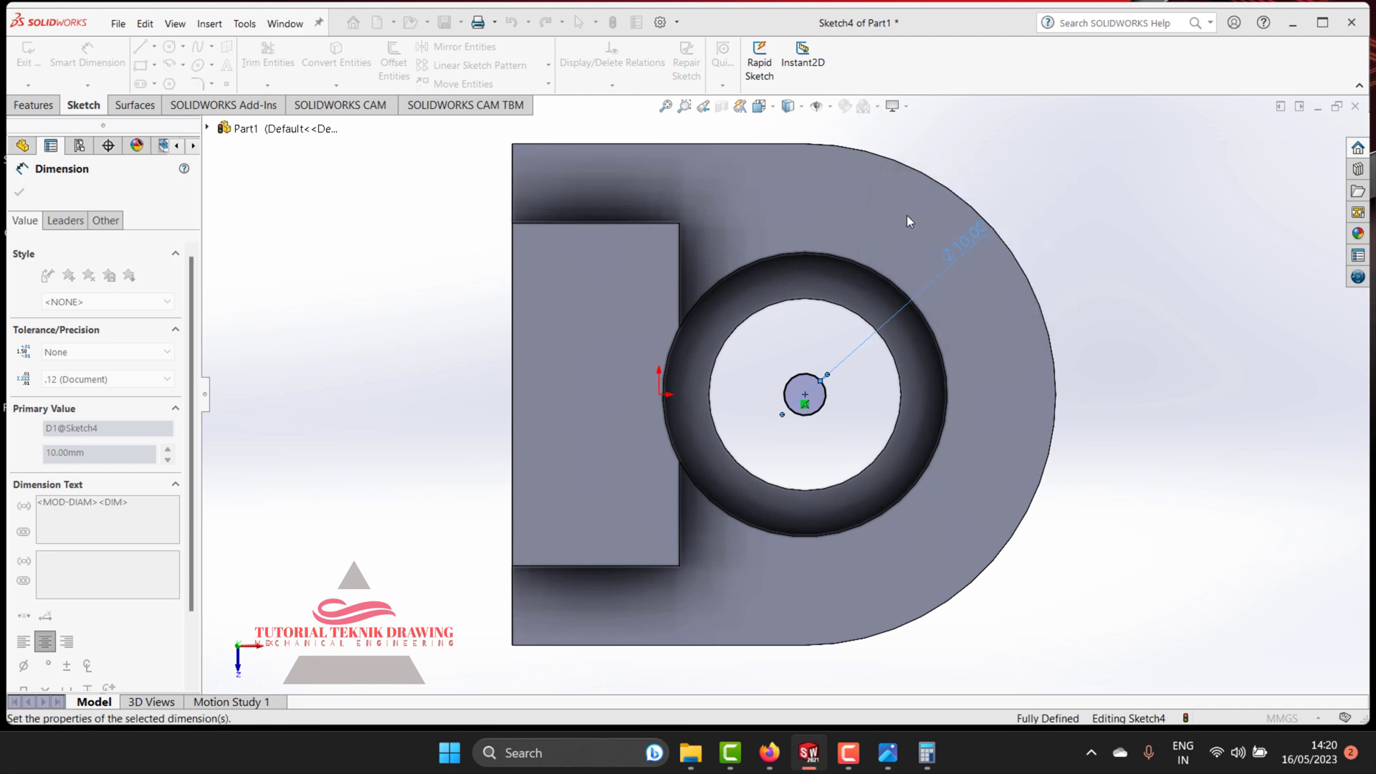
mouse_move(887, 752)
left_click(891, 762)
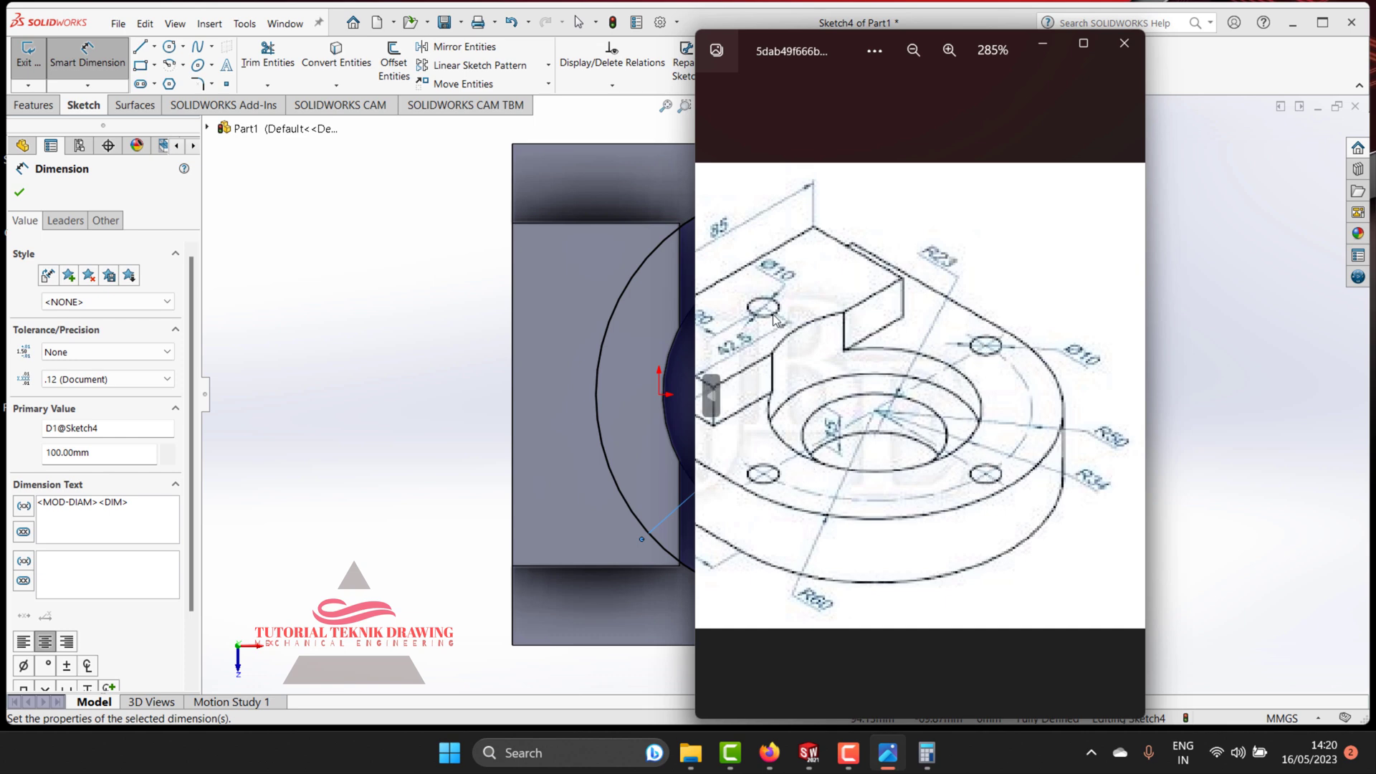
left_click(1043, 44)
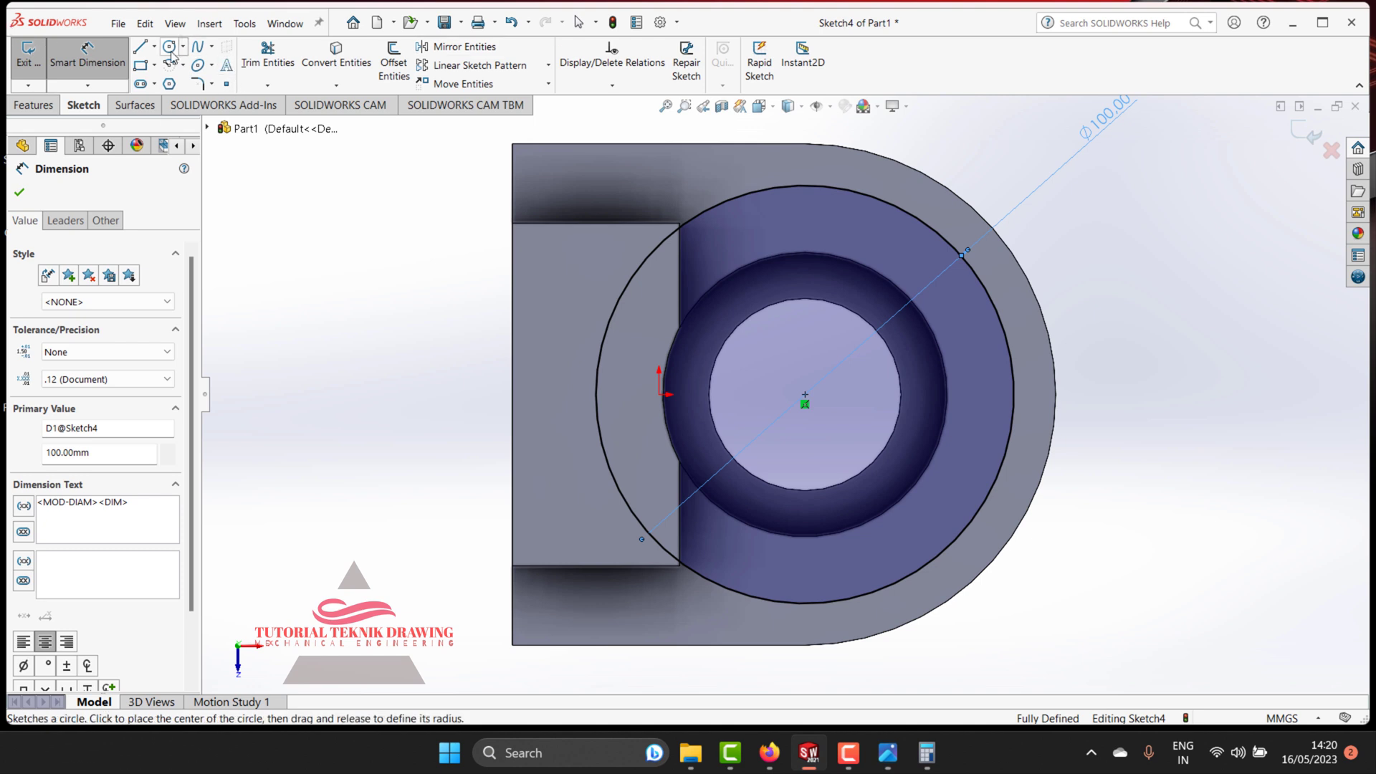
Step: Draw a circle on the Ø100 circle's right quadrant and dimension it to Ø10 mm
left_click(169, 48)
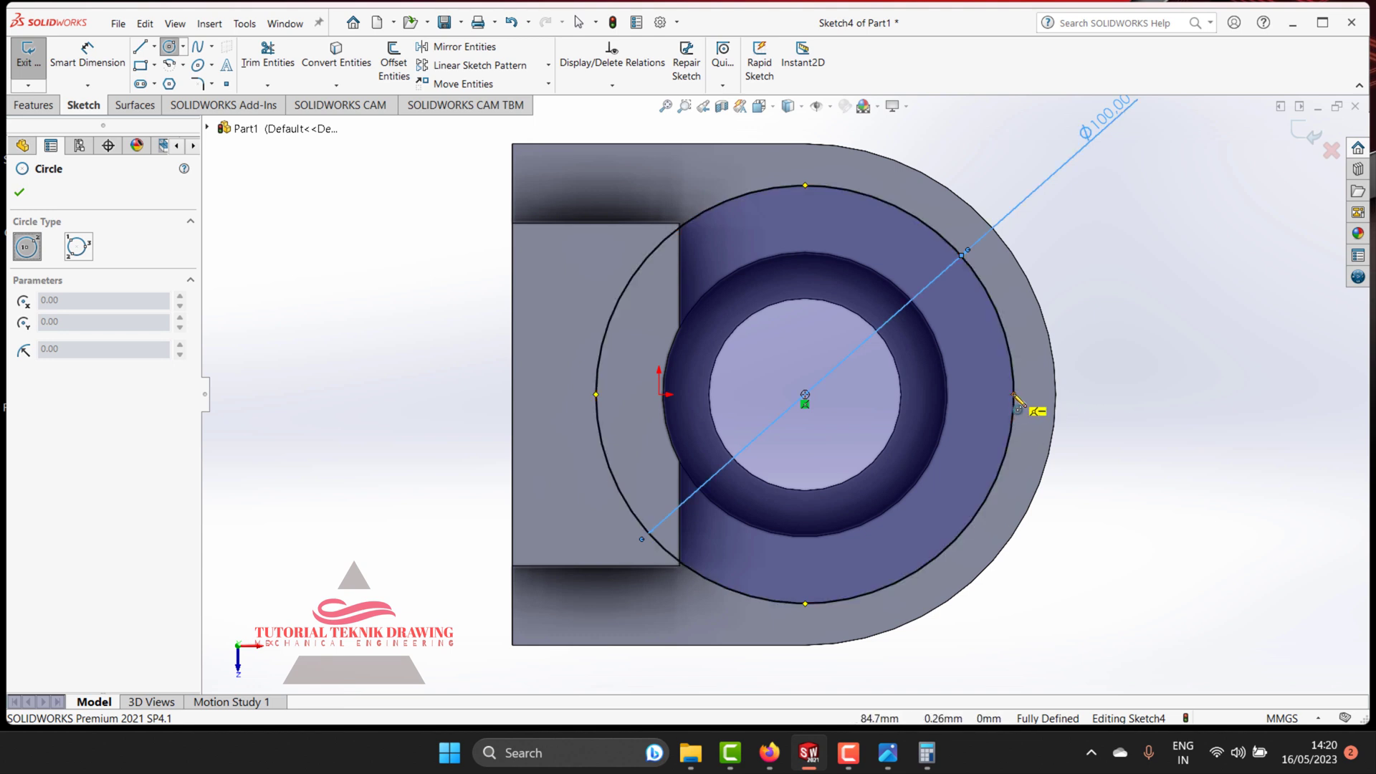
left_click(1013, 395)
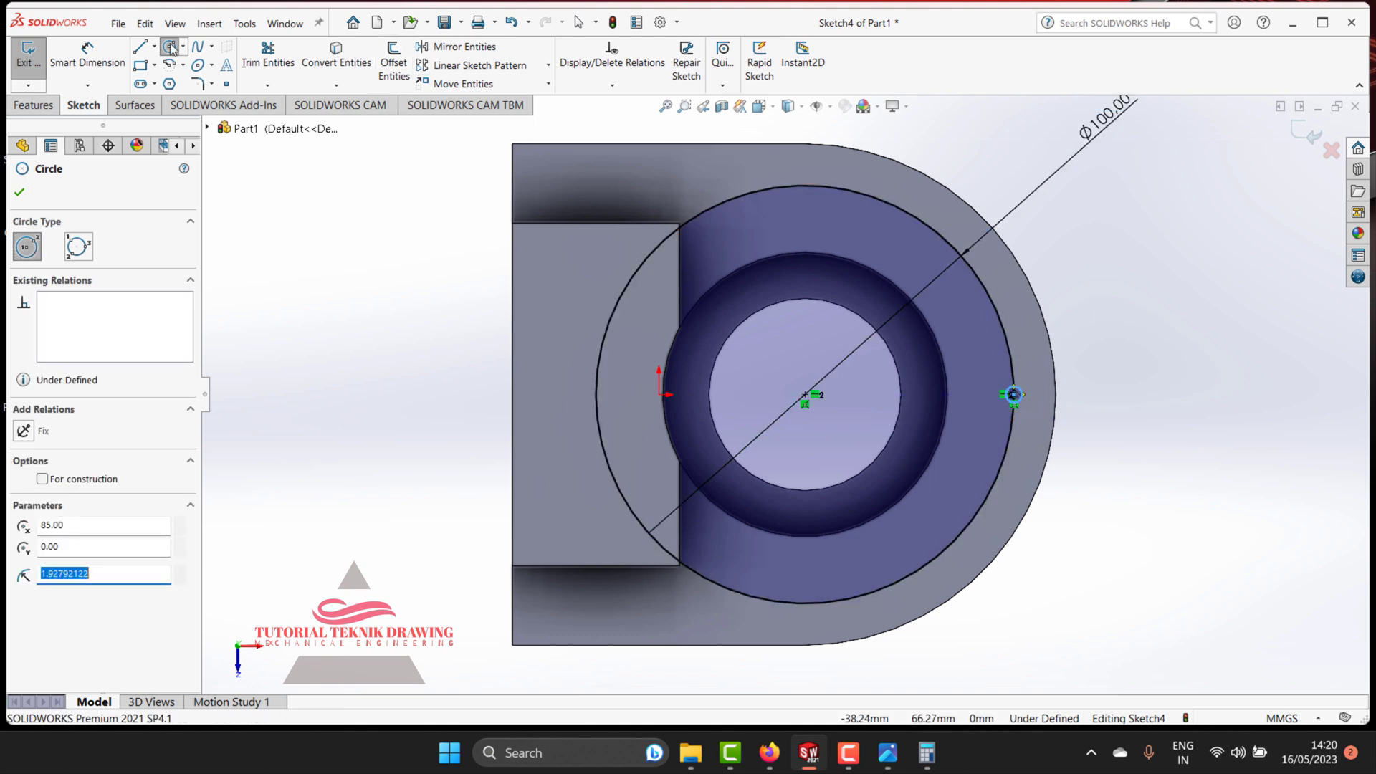
key("d")
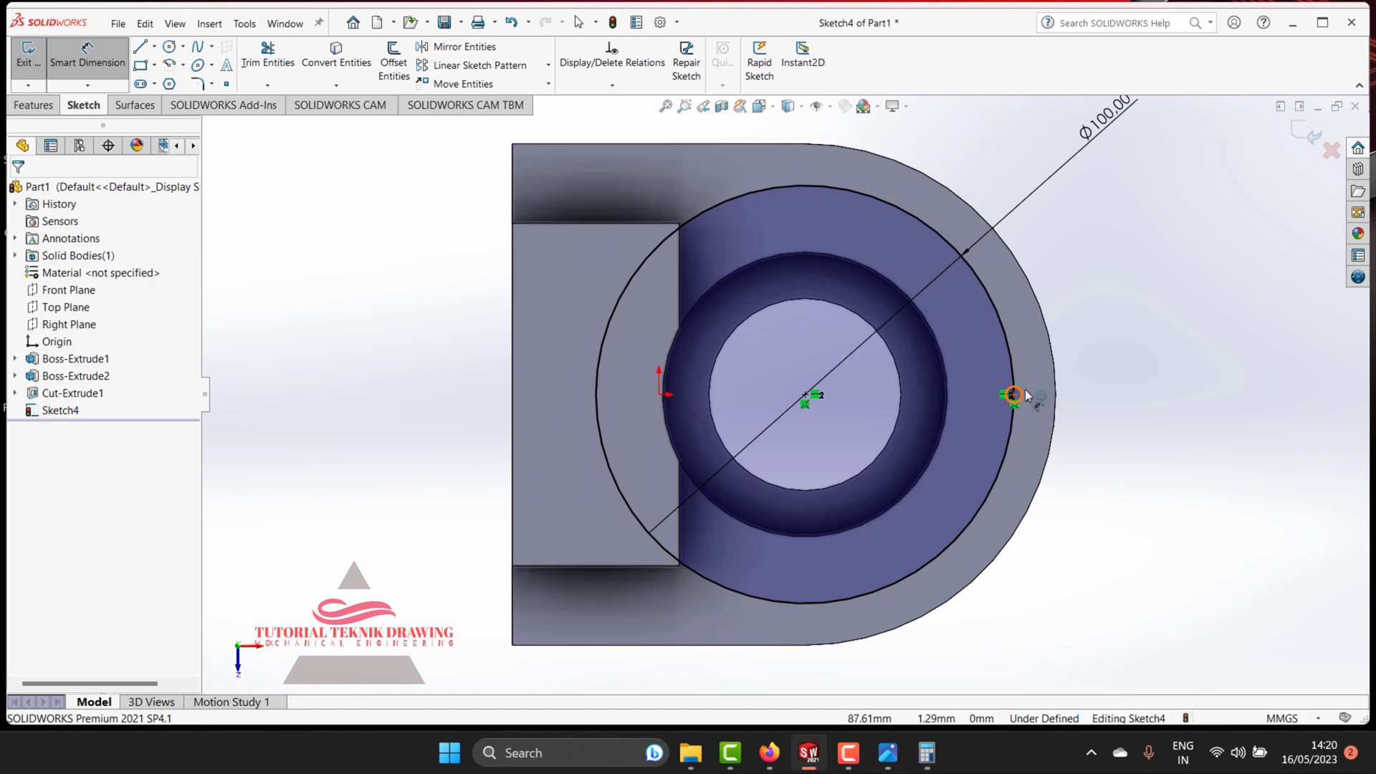
left_click(1026, 394)
left_click(1143, 295)
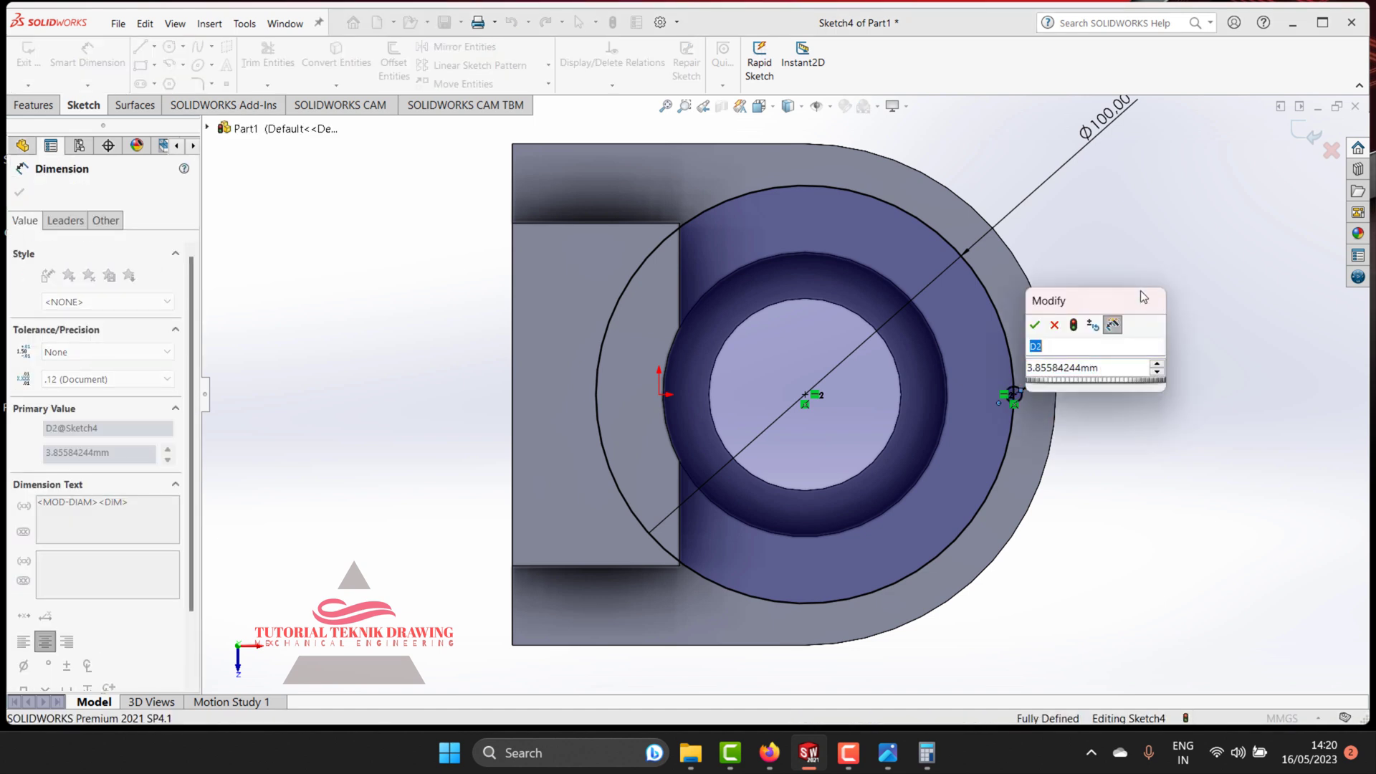
type("10")
key("Tab")
type("10")
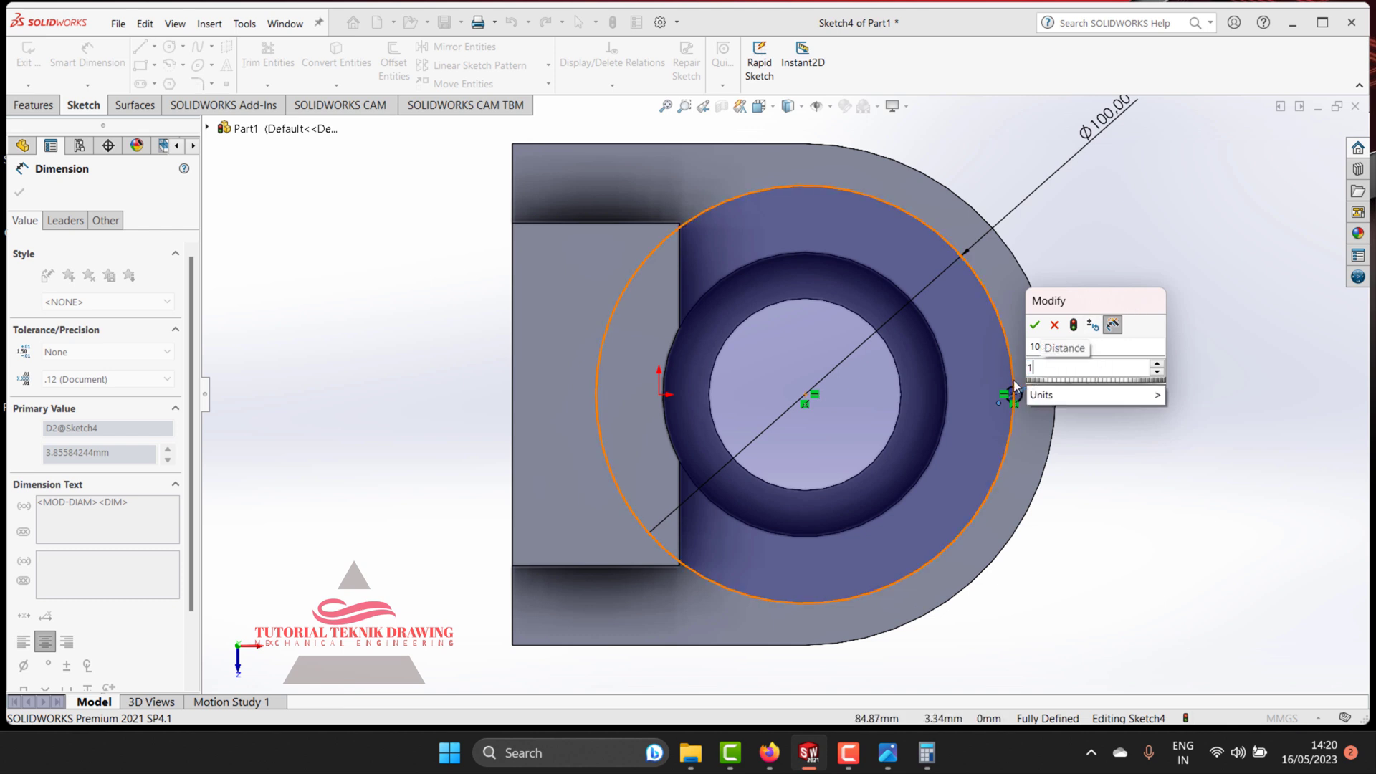
key("Return")
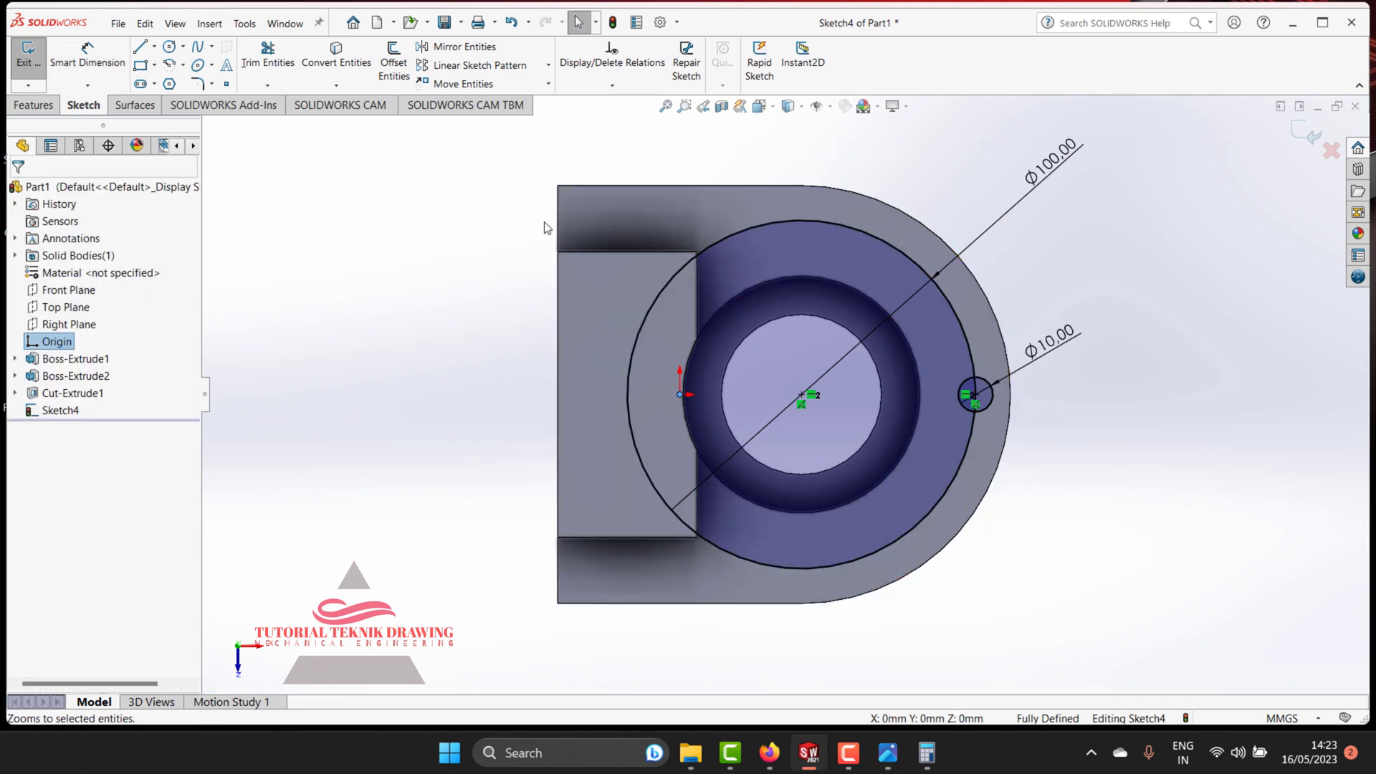
scroll(850, 441, "up", 1)
scroll(948, 368, "down", 1)
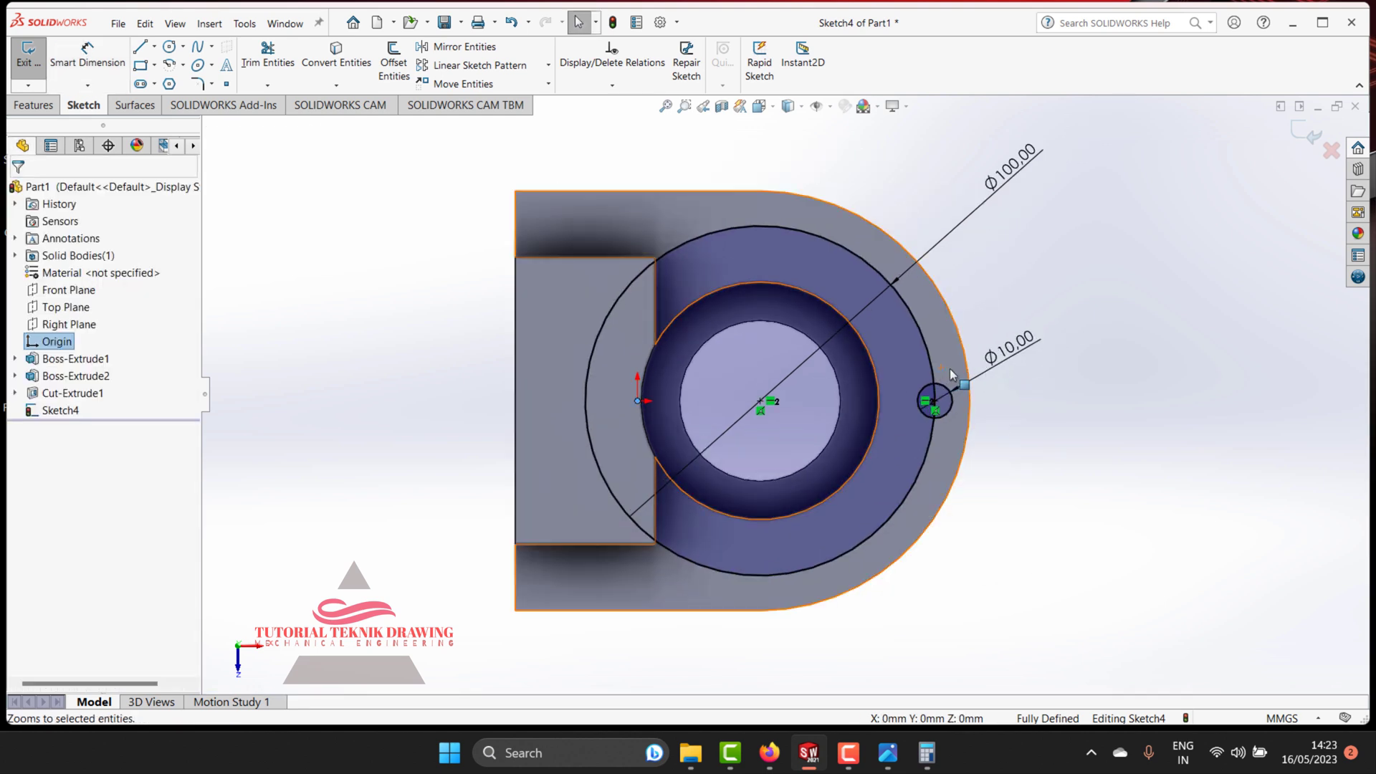
scroll(920, 399, "down", 1)
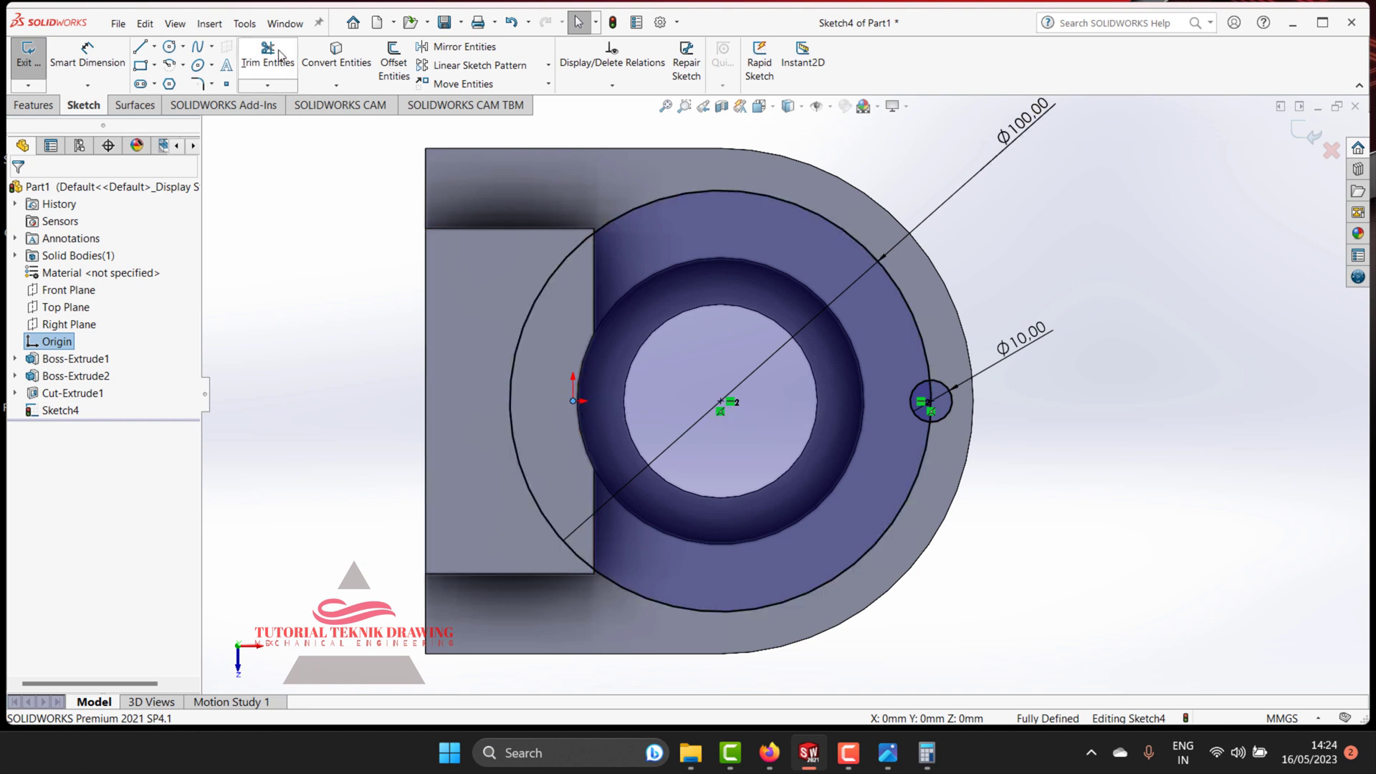
Step: Draw three more small circles on the Ø100 circle's top, bottom and left quadrants
left_click(172, 48)
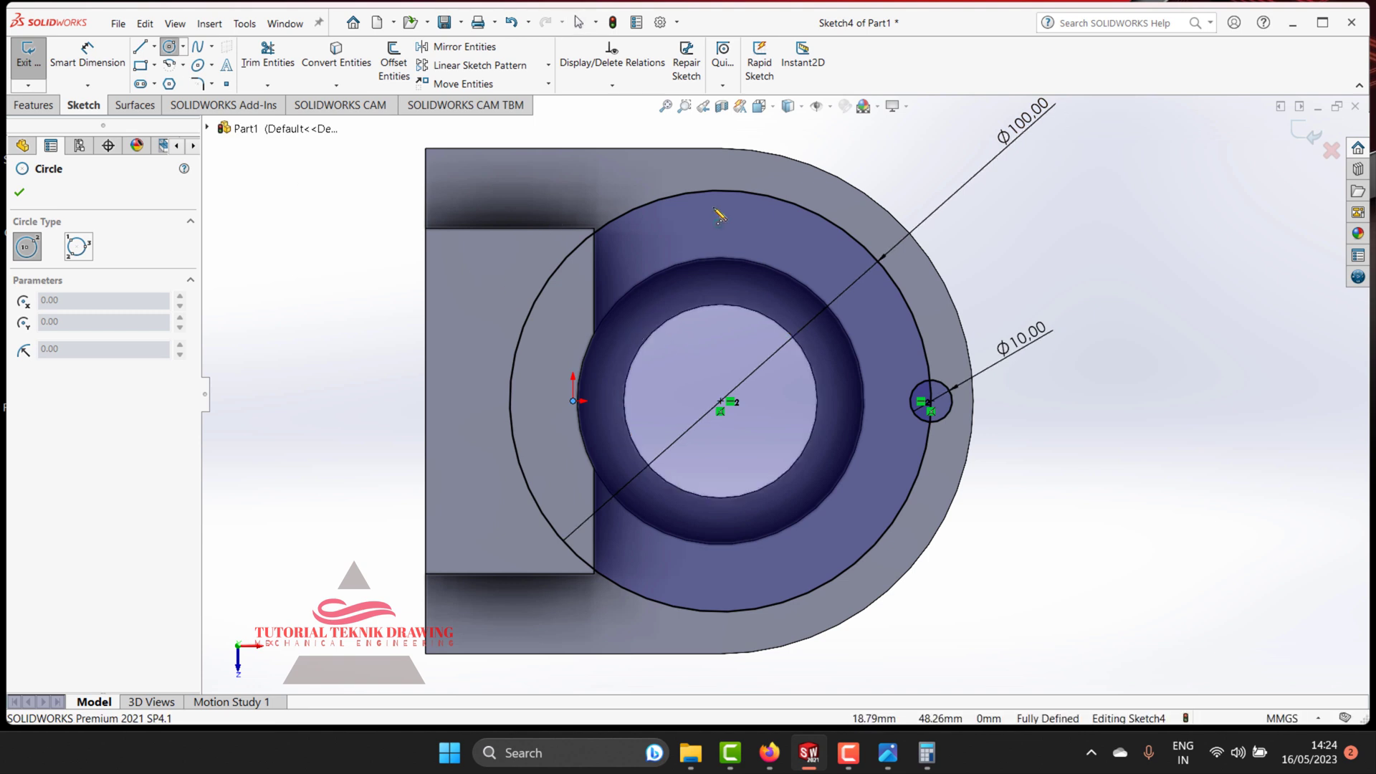
left_click(721, 190)
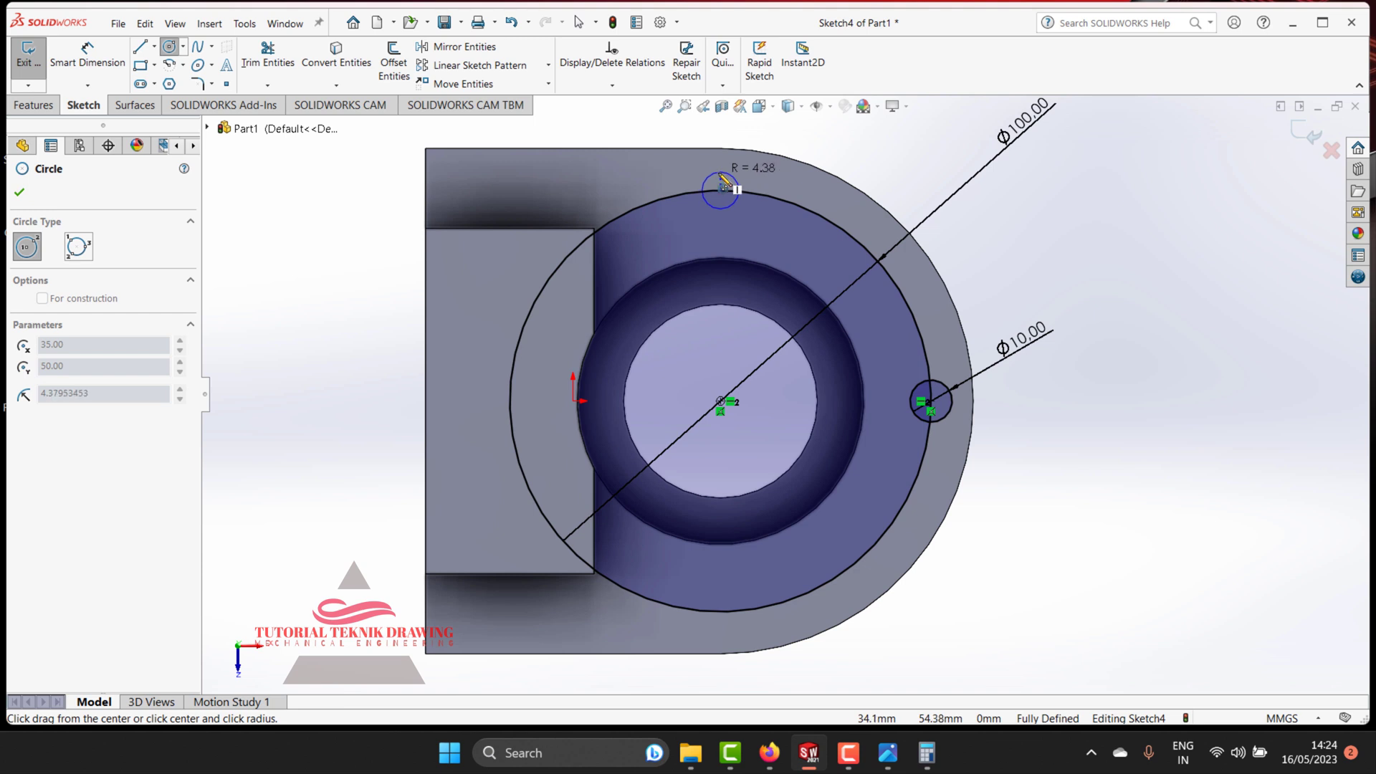
left_click(734, 184)
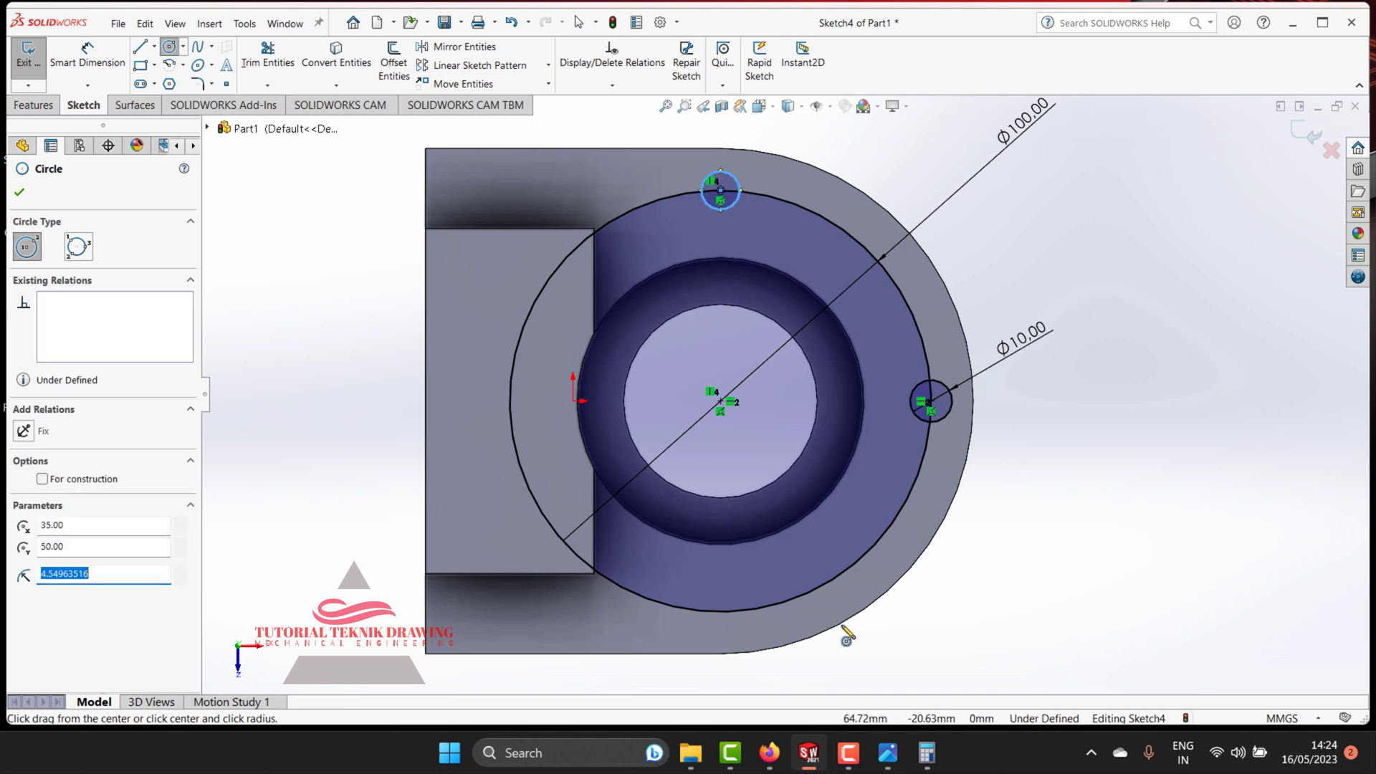
left_click(740, 614)
left_click(738, 630)
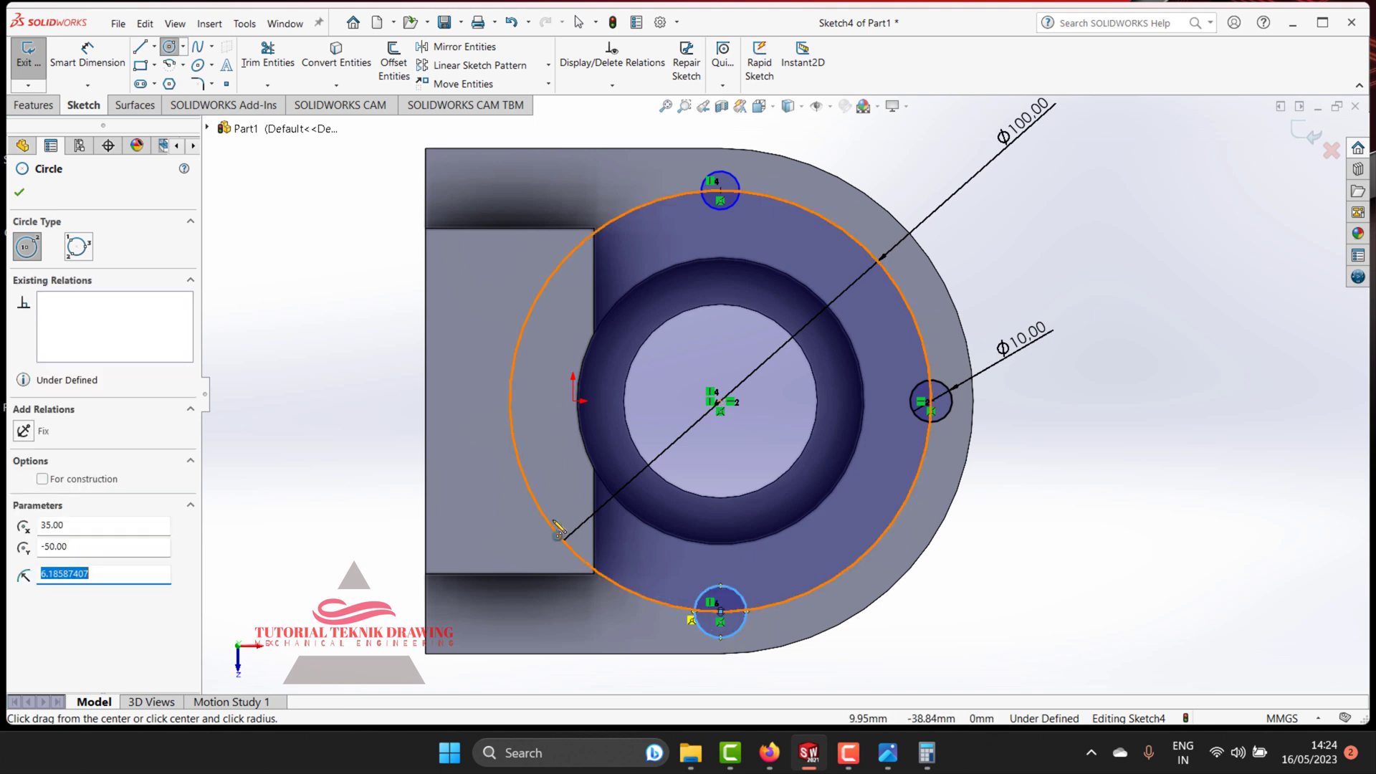
left_click(510, 400)
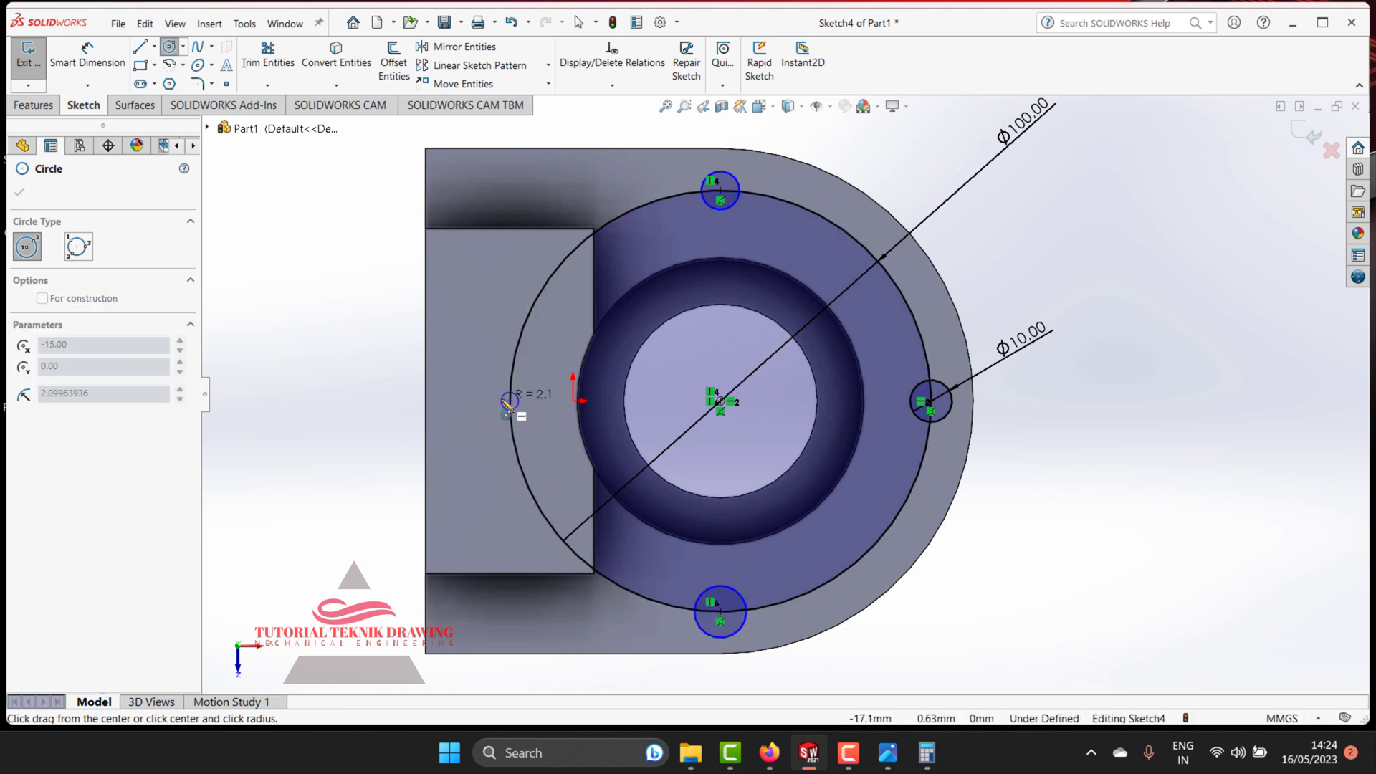
key("Escape")
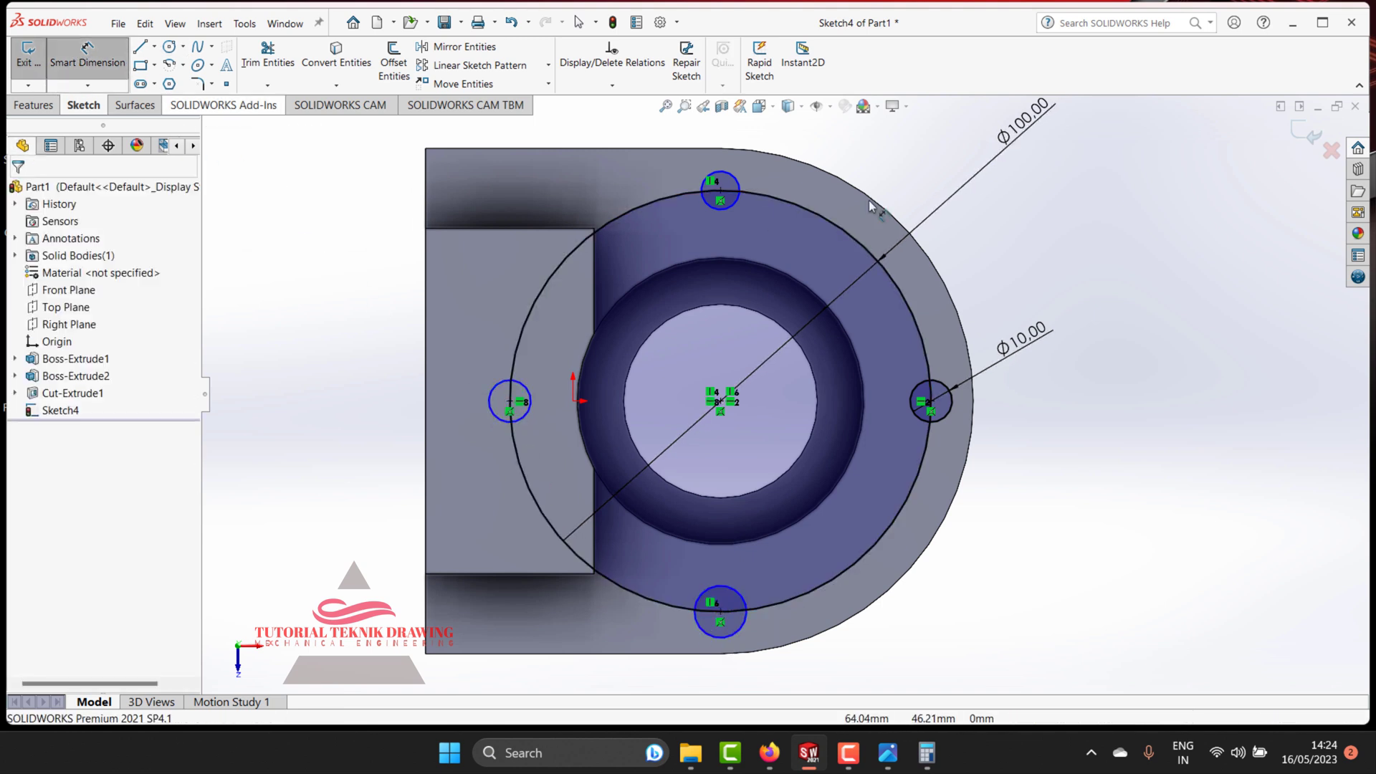
Step: Dimension the top, bottom and left small circles to Ø10 mm each
left_click(738, 182)
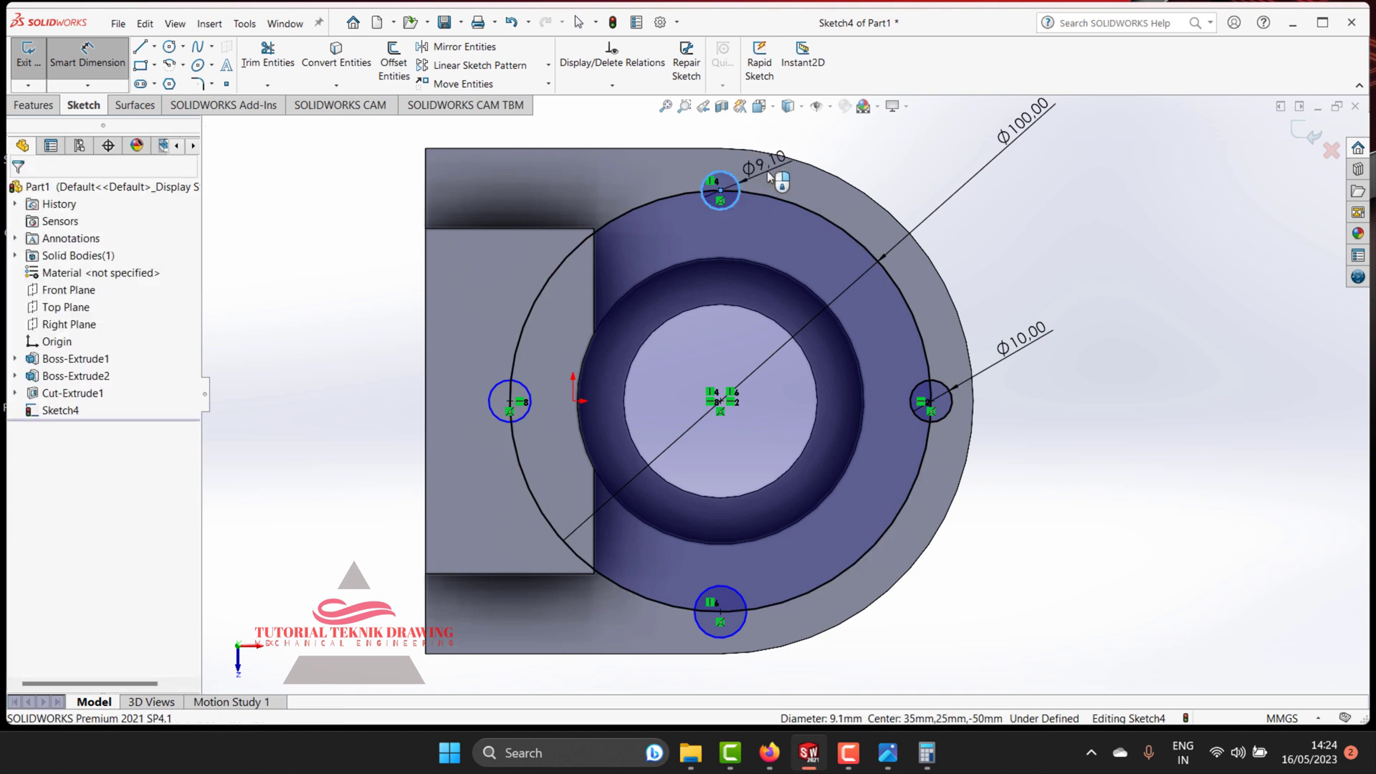
left_click(770, 175)
type("10")
key("Return")
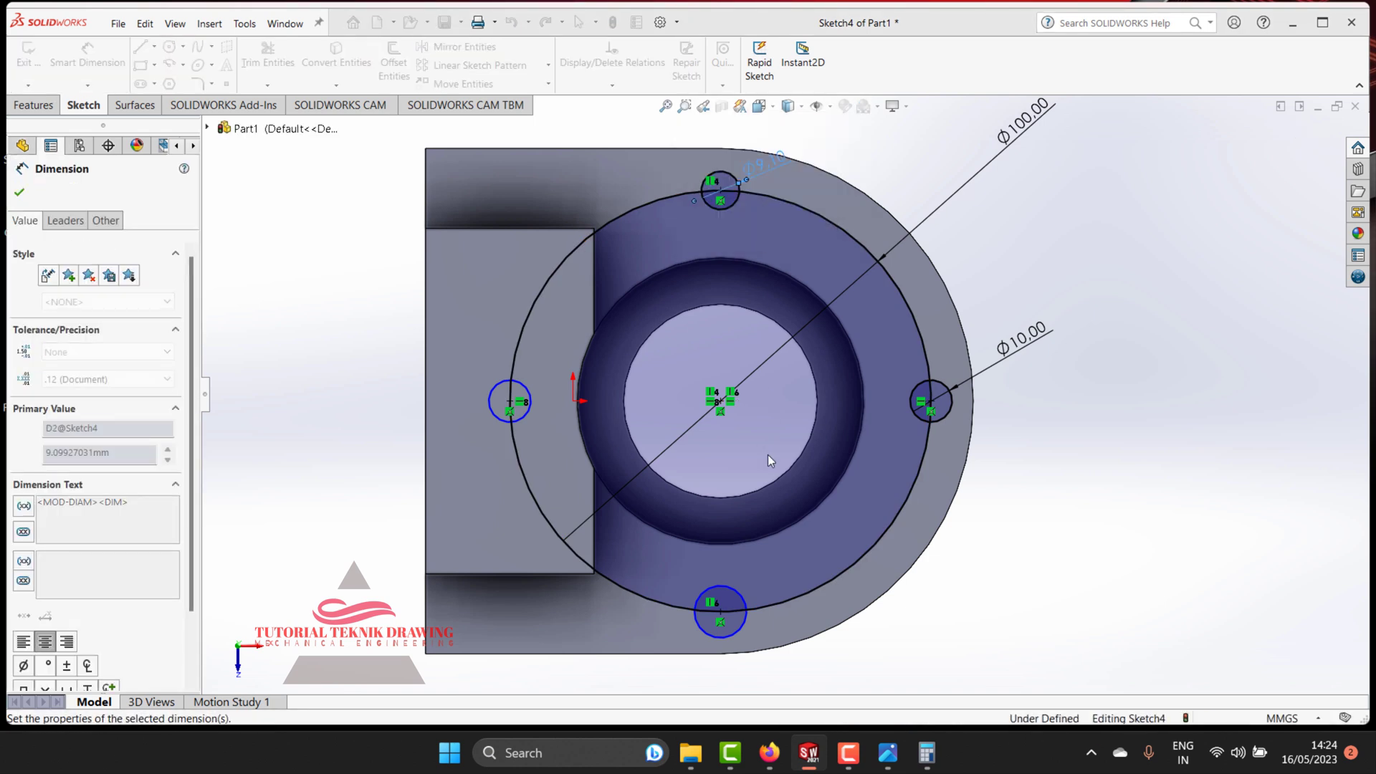
left_click(744, 627)
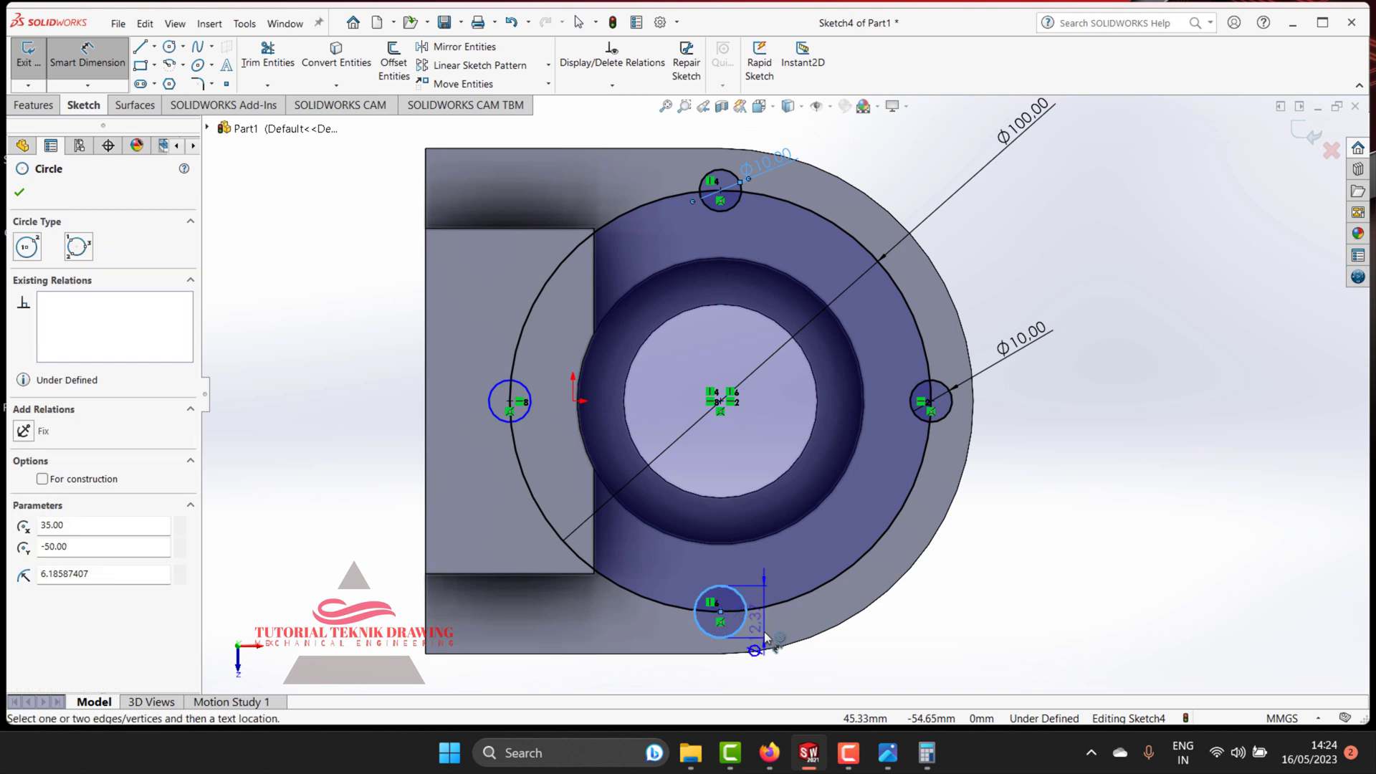
left_click(806, 619)
type("1")
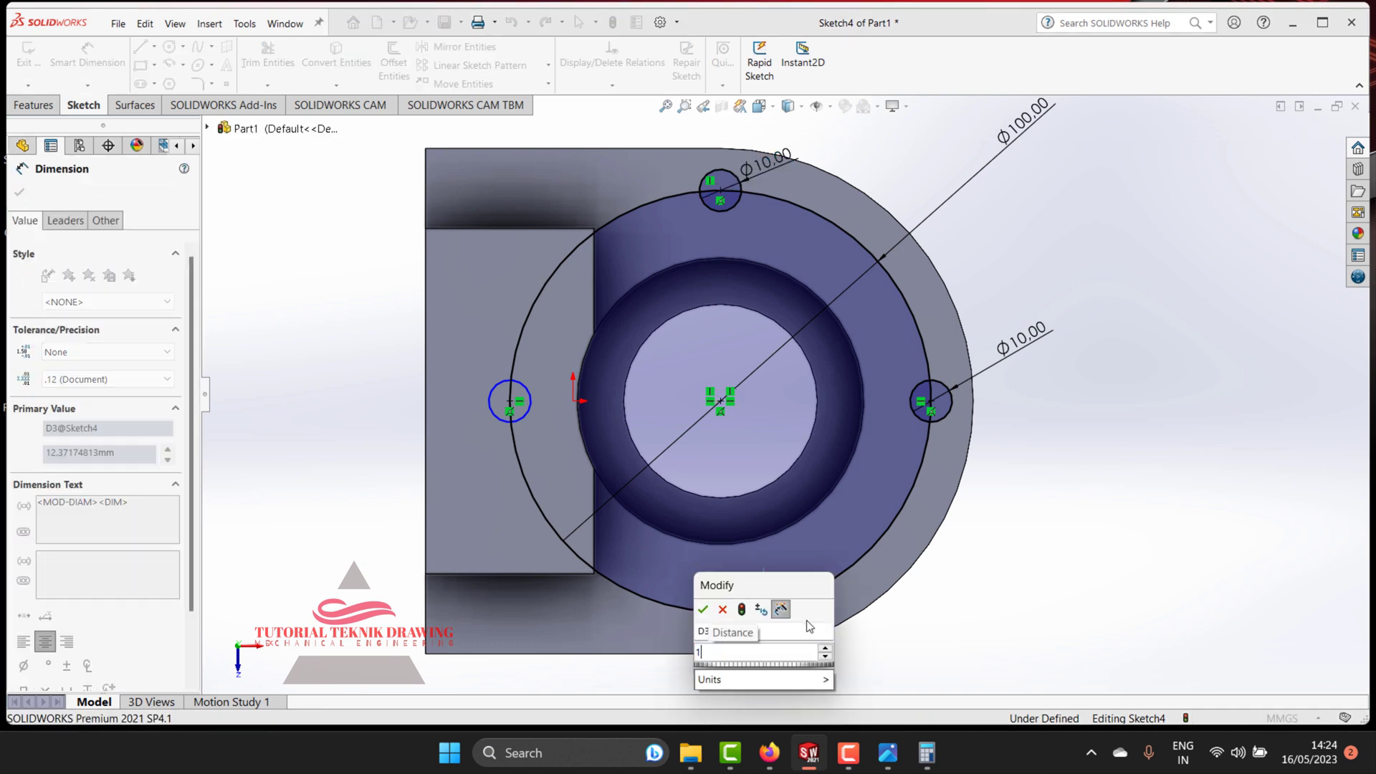
type("0")
key("Return")
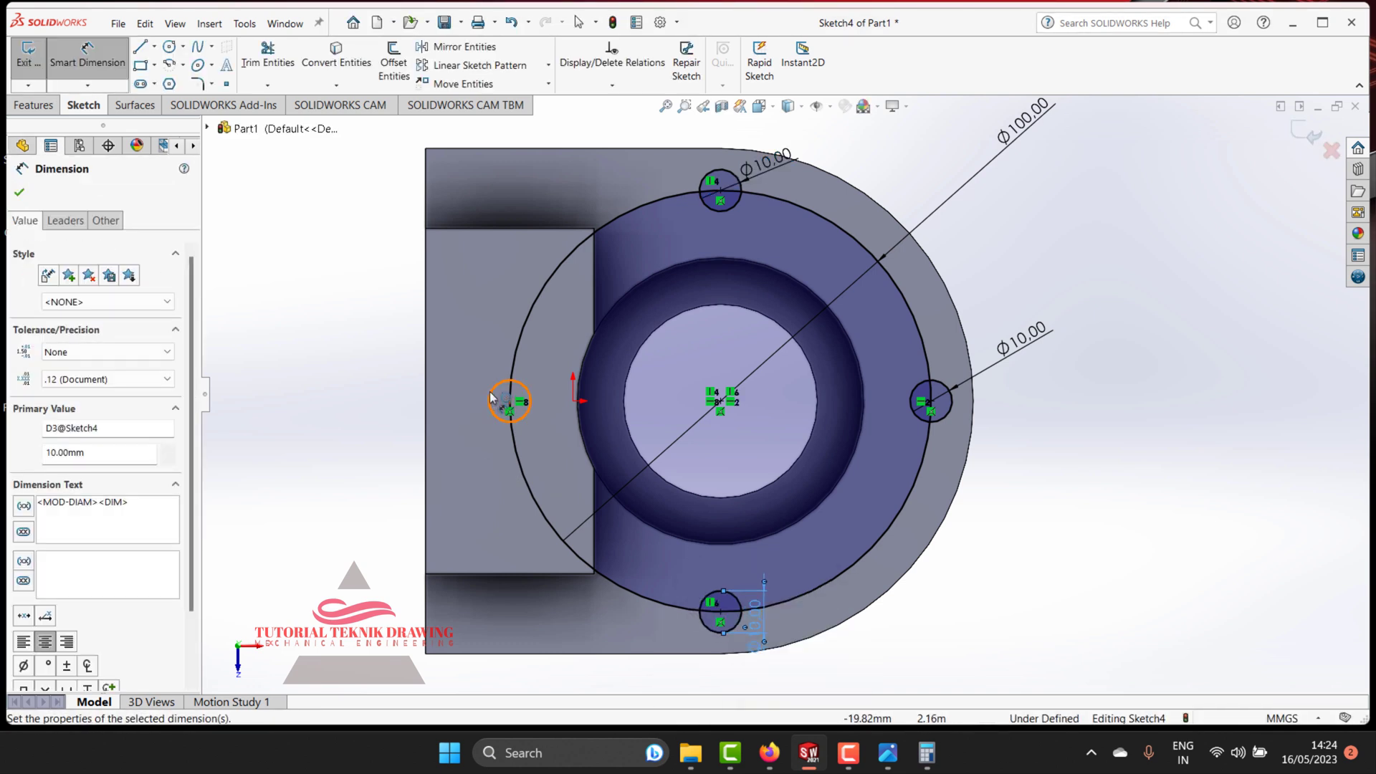
left_click(494, 403)
left_click(480, 385)
type("1")
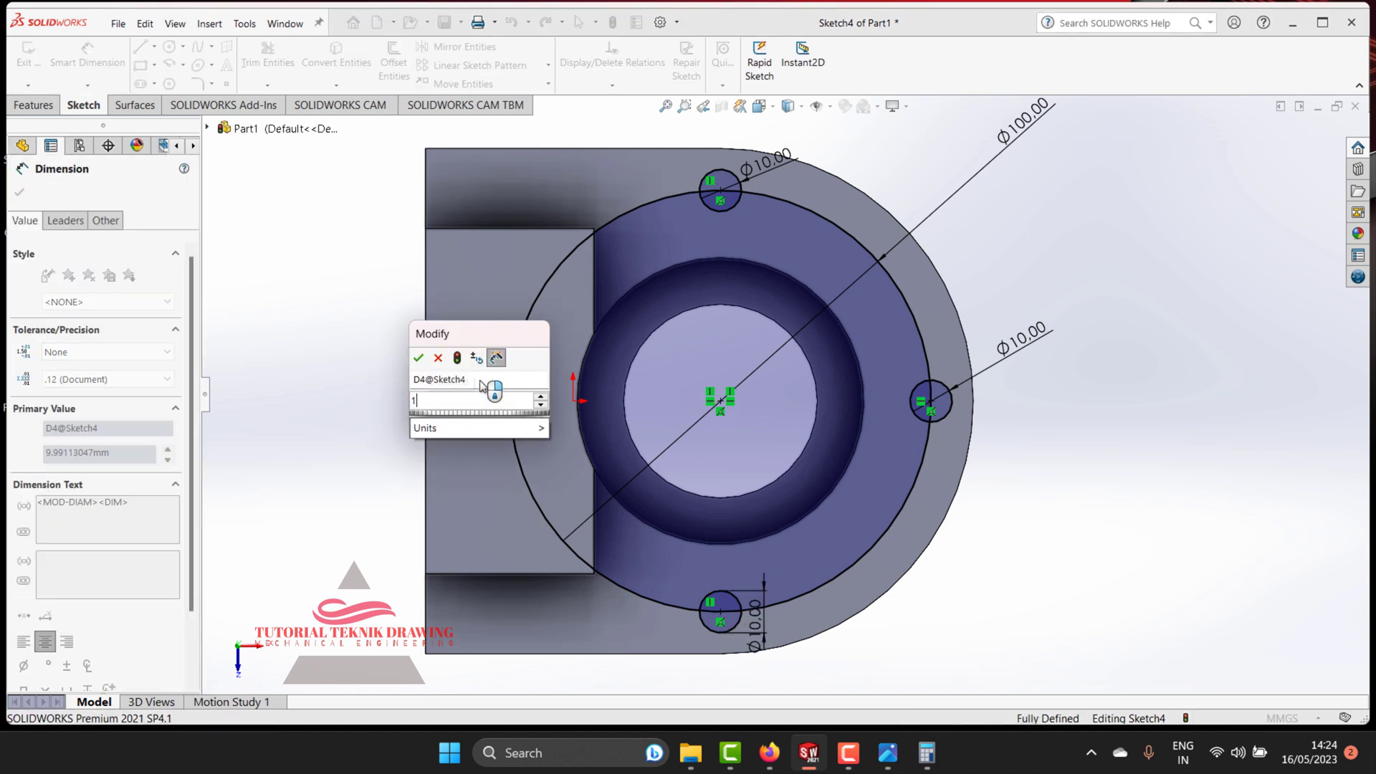
type("0")
key("Return")
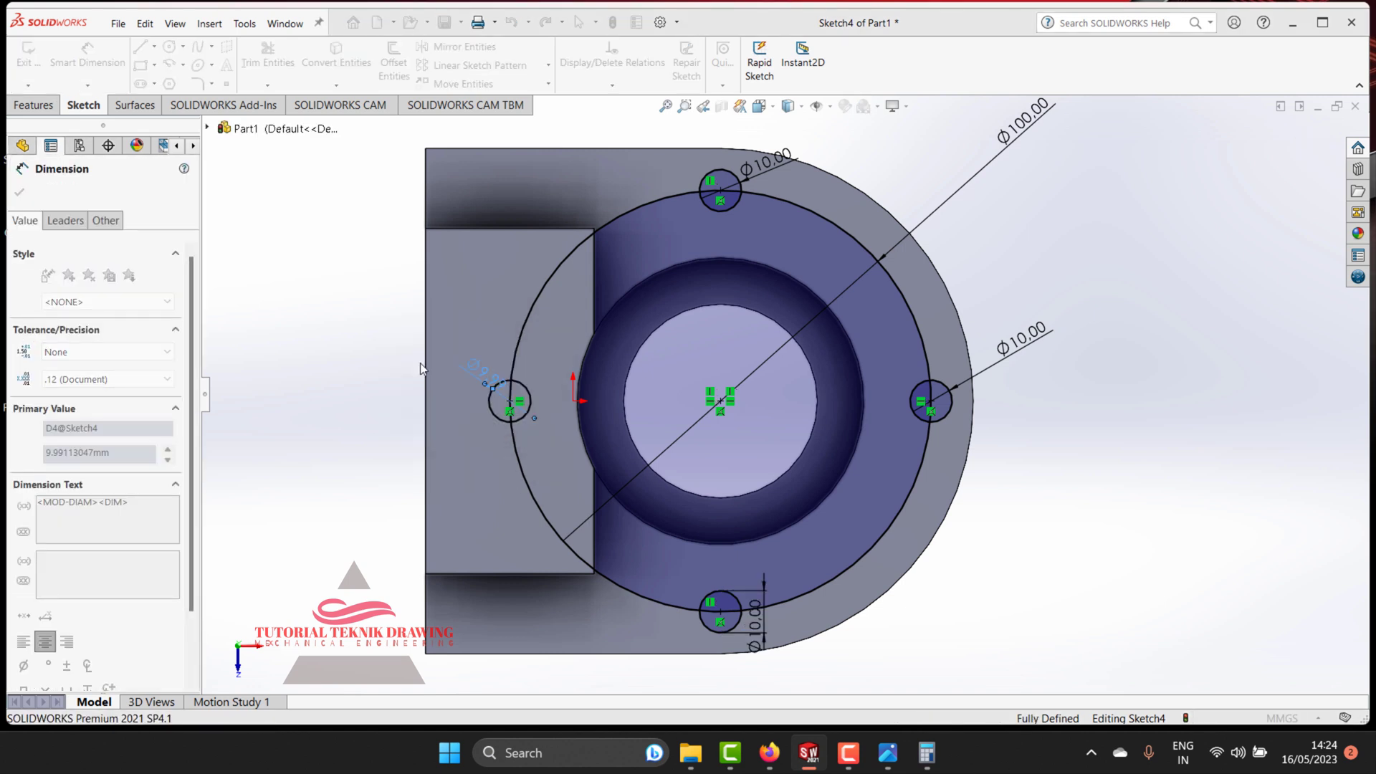
Step: Delete the Ø100 guide circle along with its dimension
right_click(599, 229)
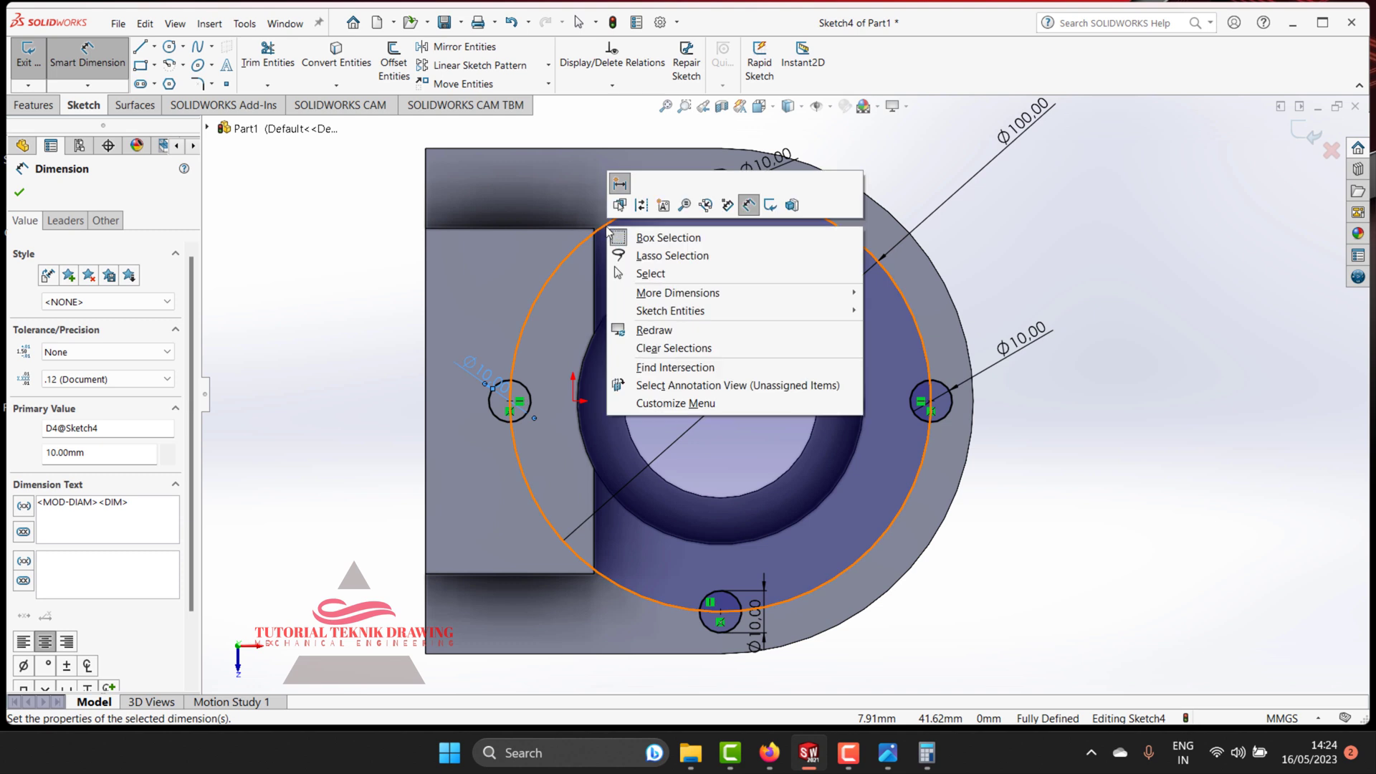
left_click(309, 213)
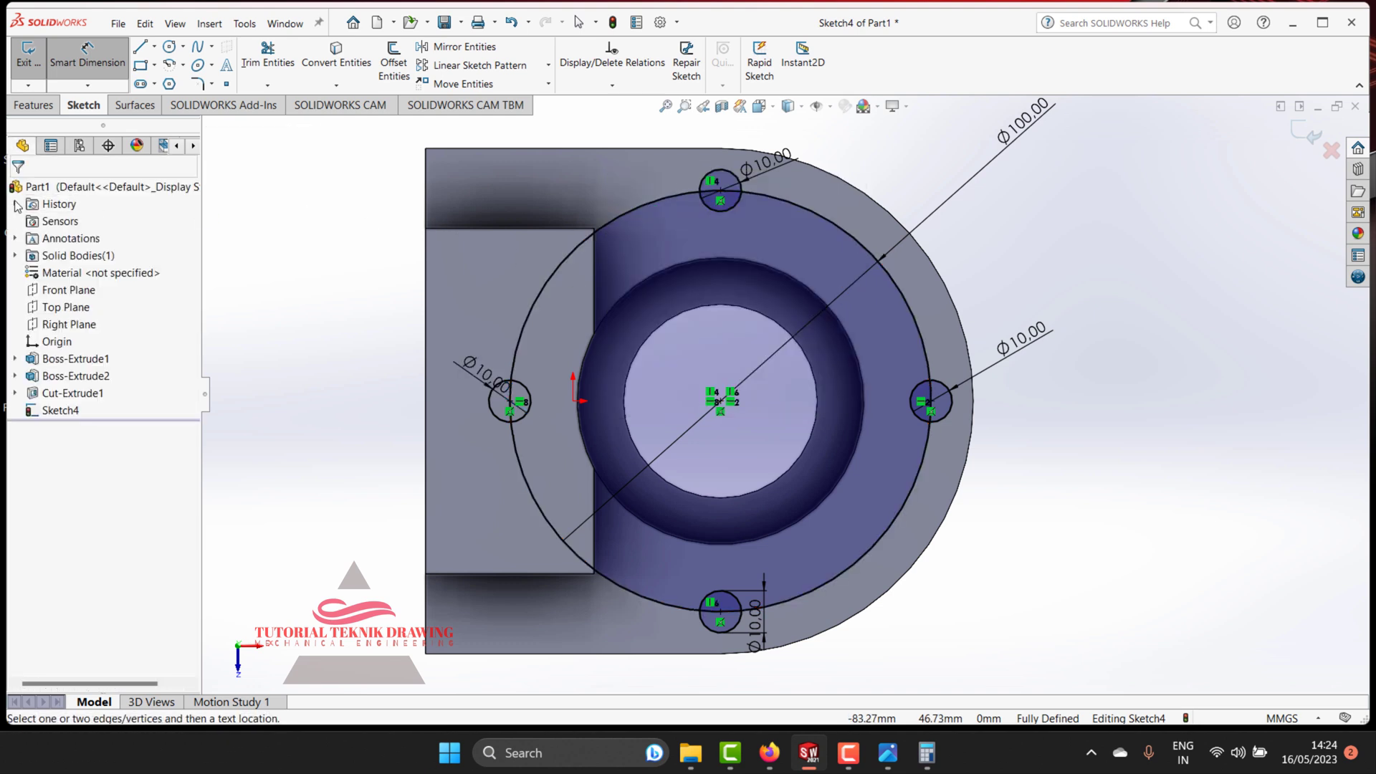
right_click(621, 220)
left_click(627, 267)
right_click(612, 222)
left_click(665, 430)
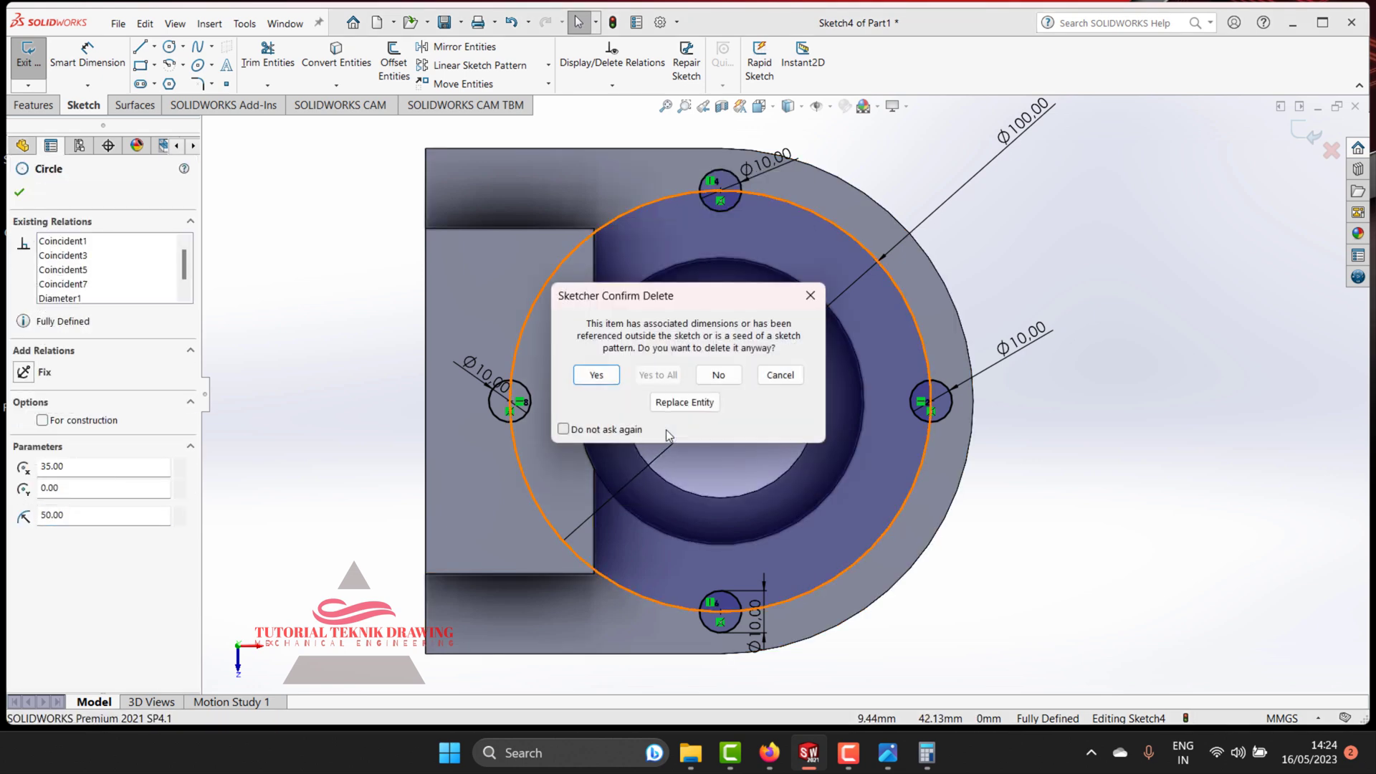
left_click(598, 374)
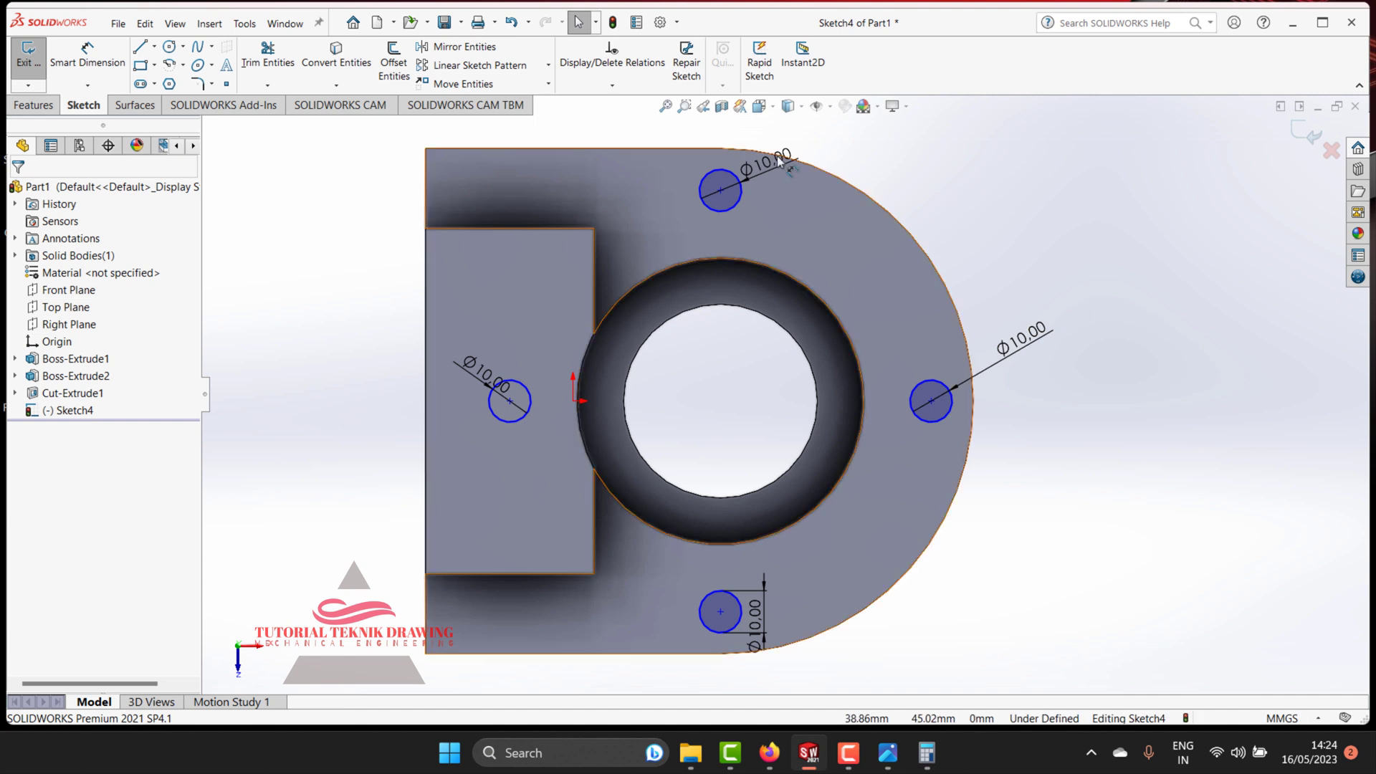
left_click(33, 105)
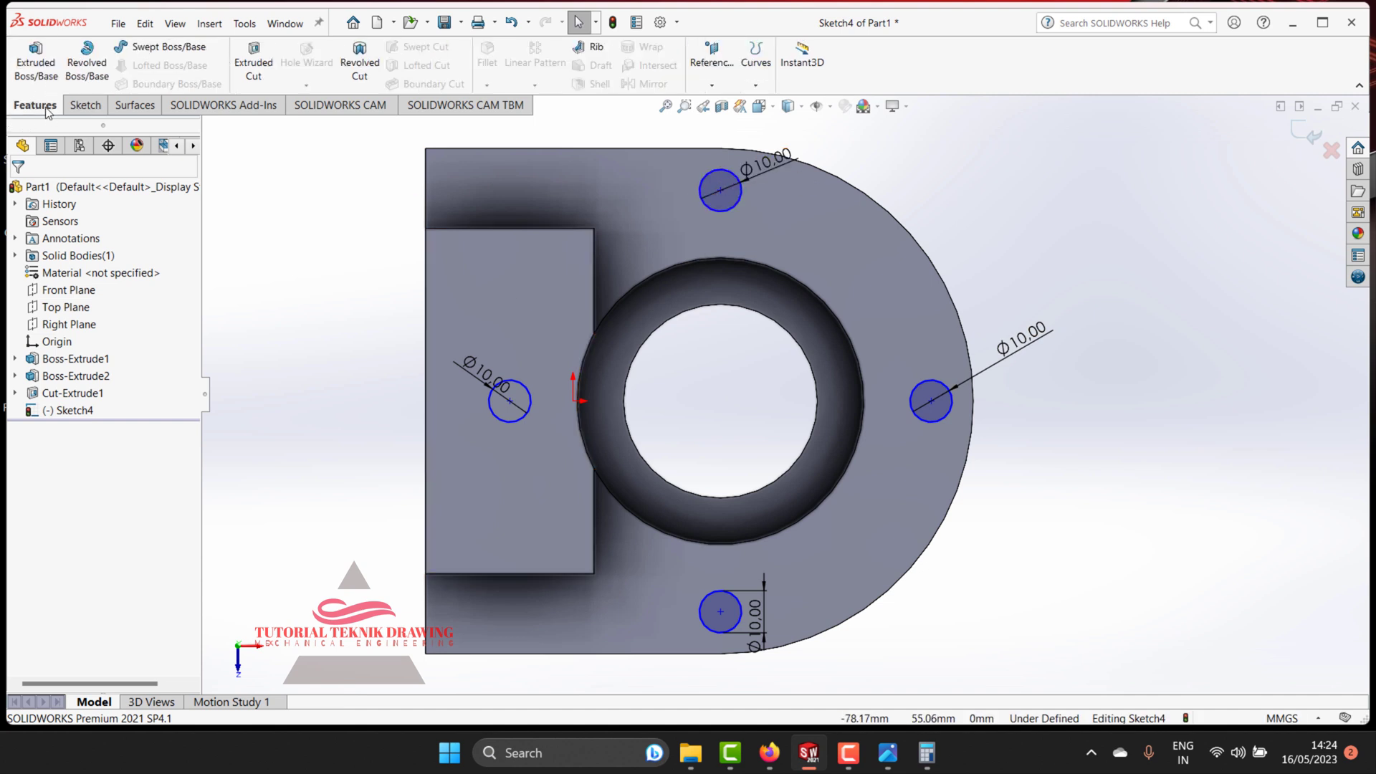
Step: Extruded-cut the four Ø10 circles Blind 15 mm in both directions as Cut-Extrude2
left_click(263, 80)
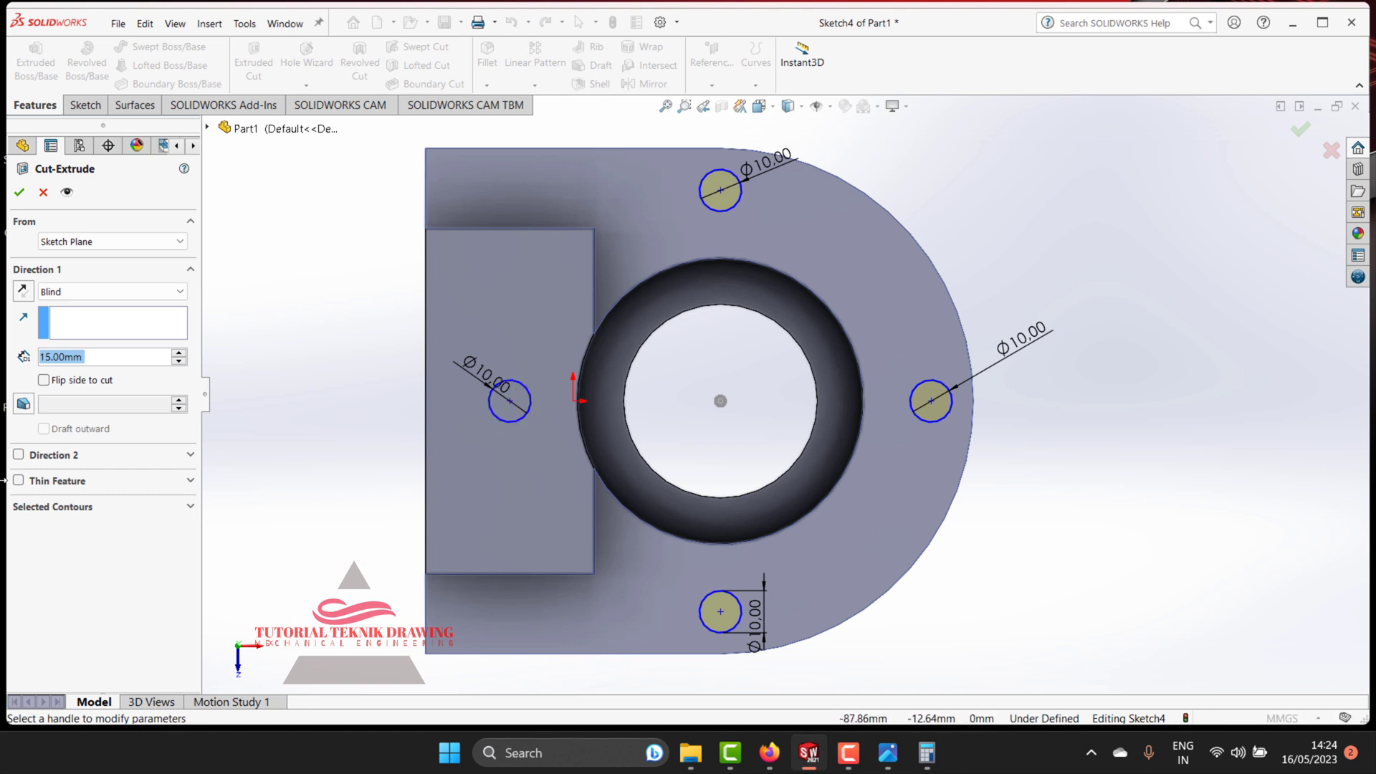
left_click(19, 455)
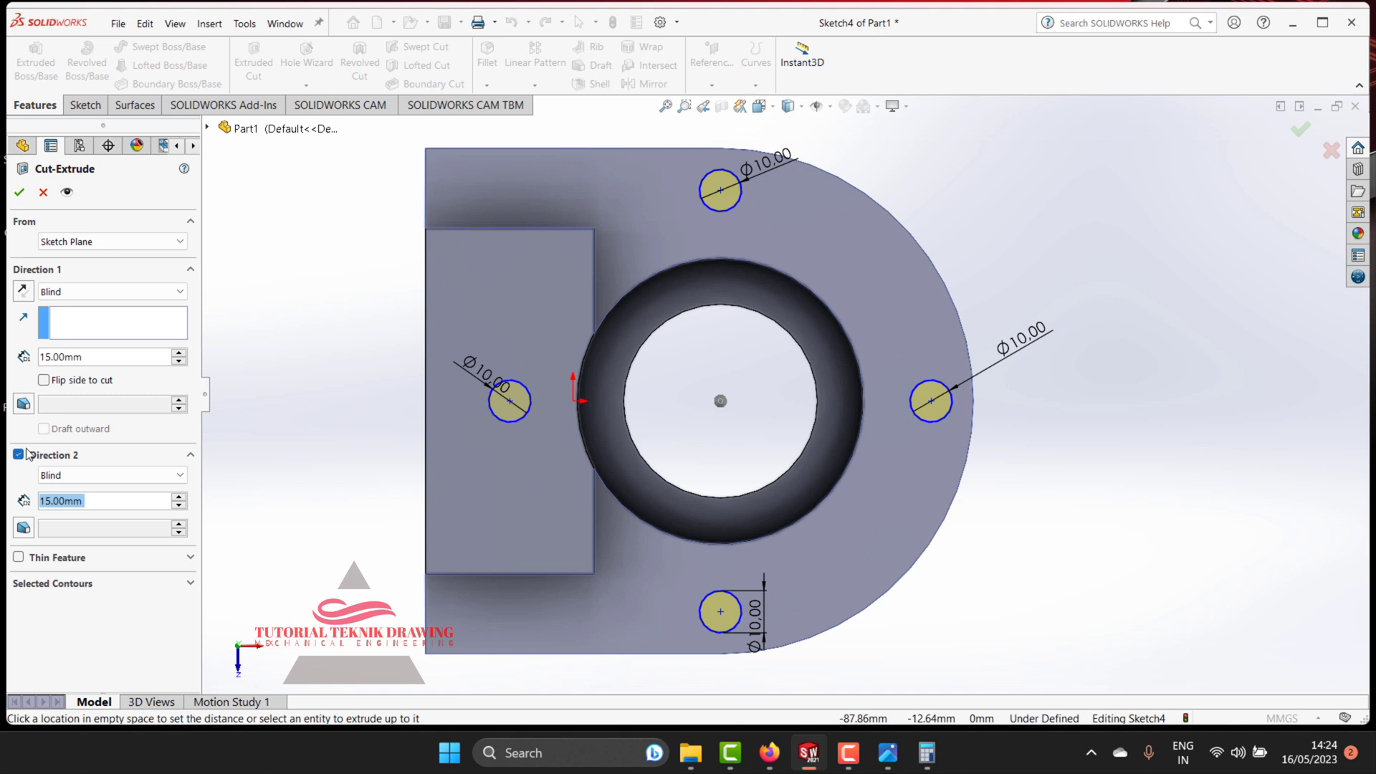
left_click(112, 363)
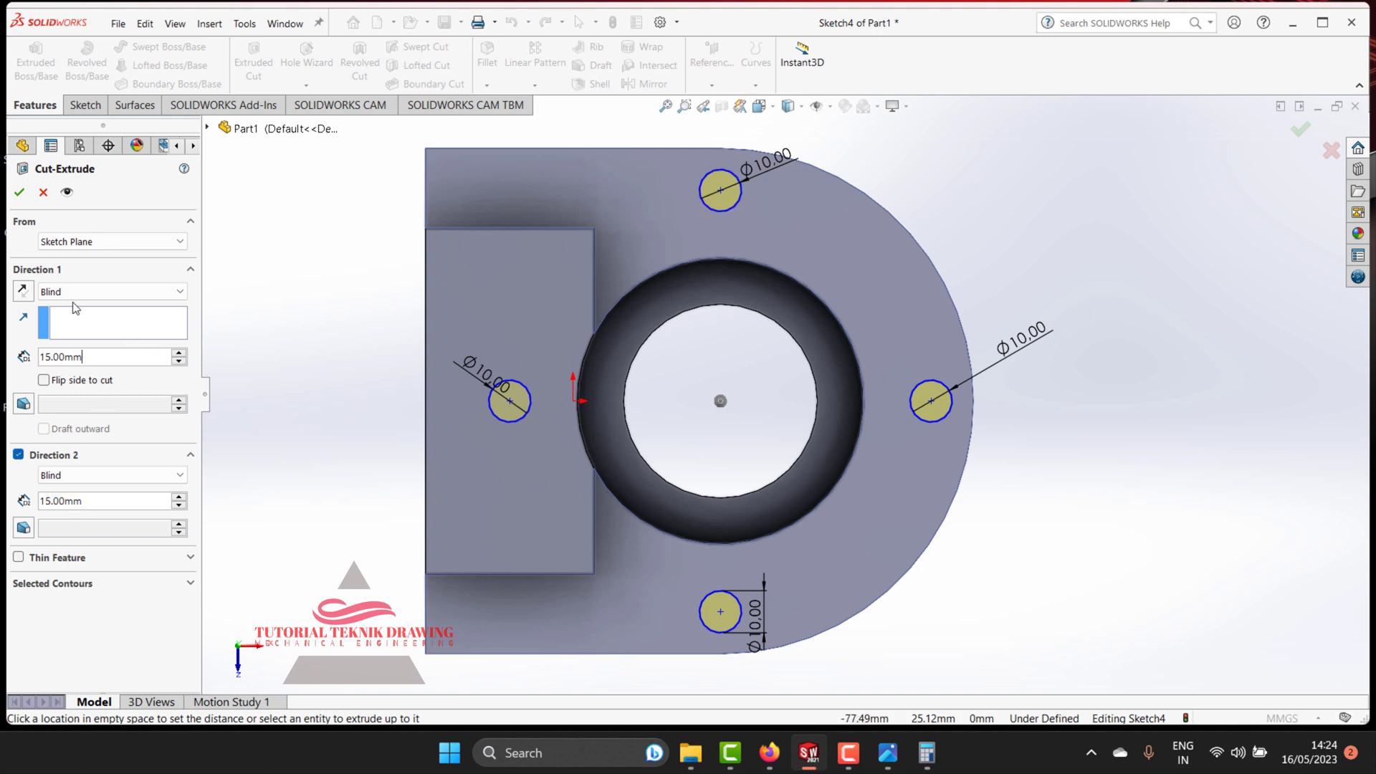
left_click(19, 192)
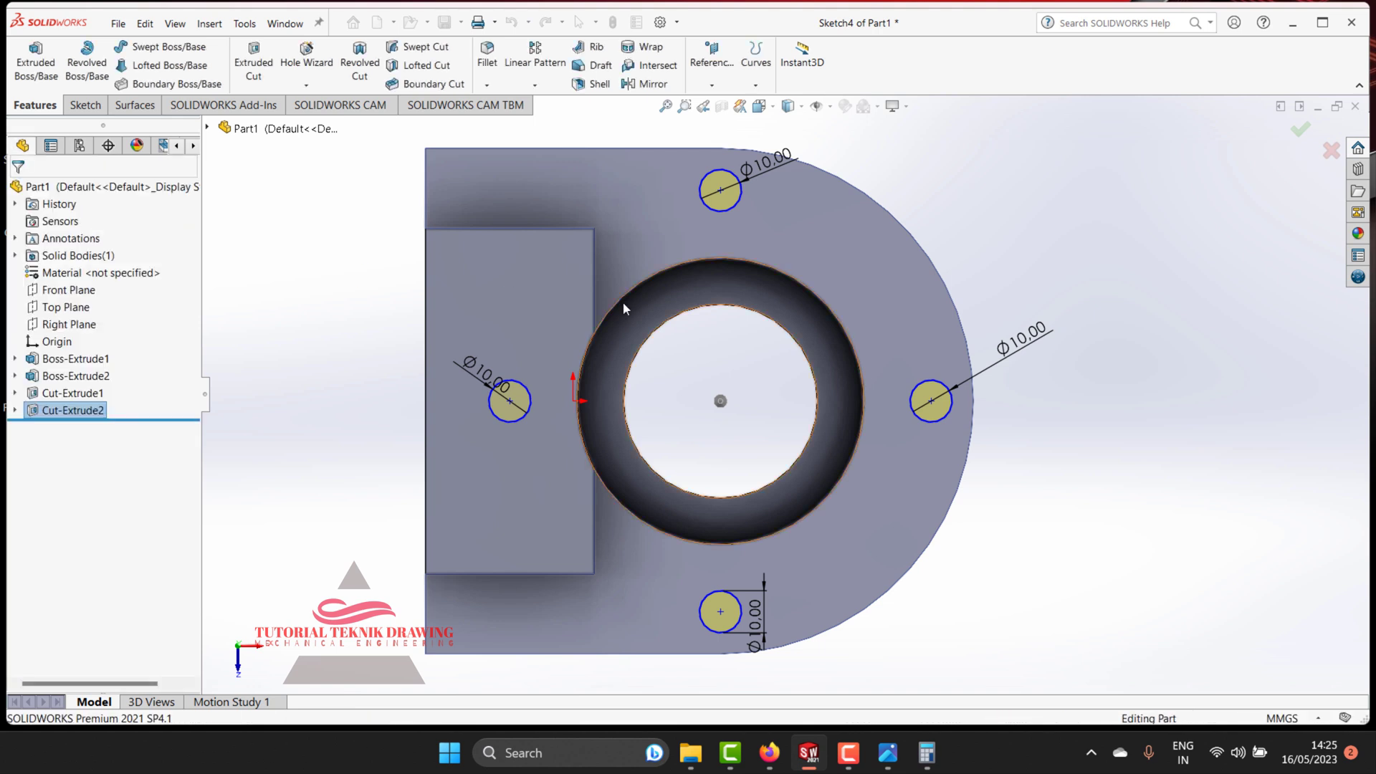
Step: Orbit the part to compare the holes with the reference drawing, then undo Cut-Extrude2
right_click(1049, 288)
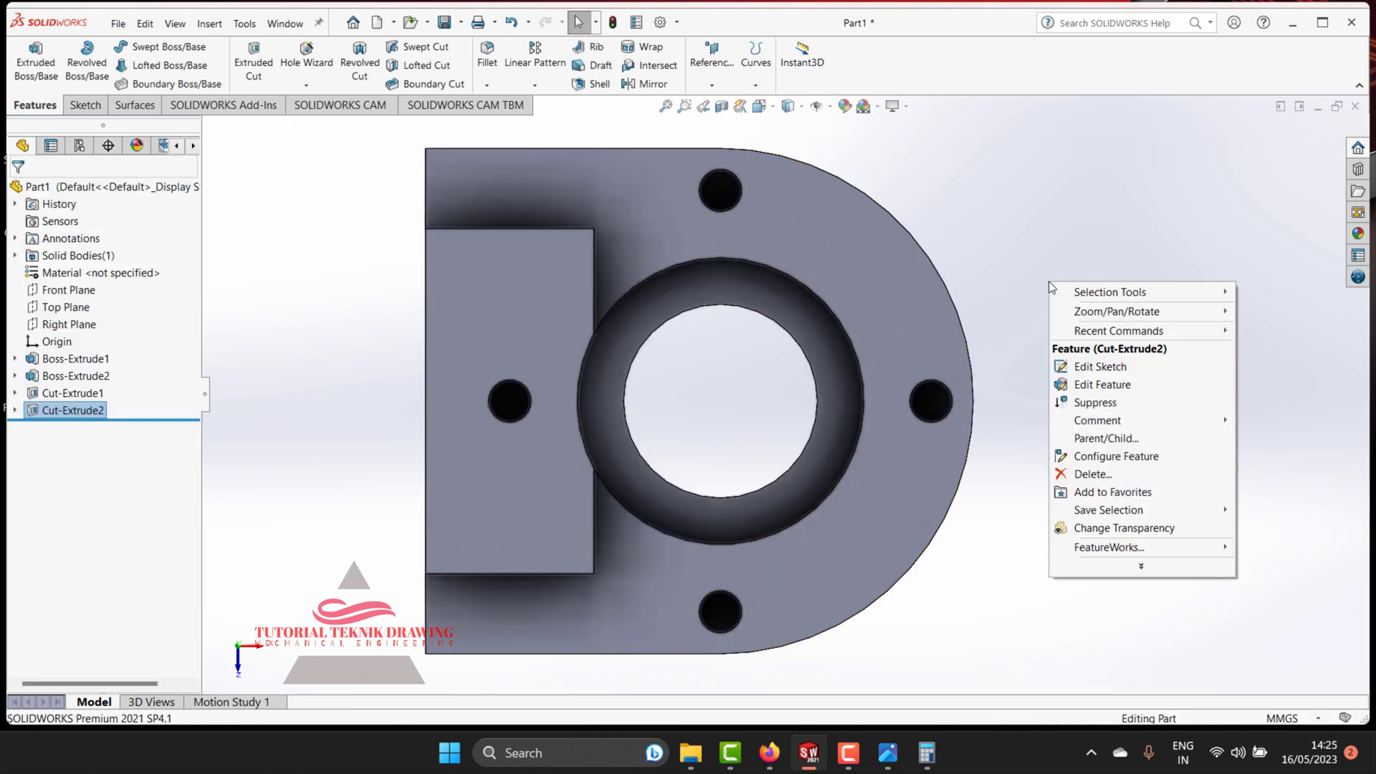
left_click(1014, 210)
right_click(1013, 218)
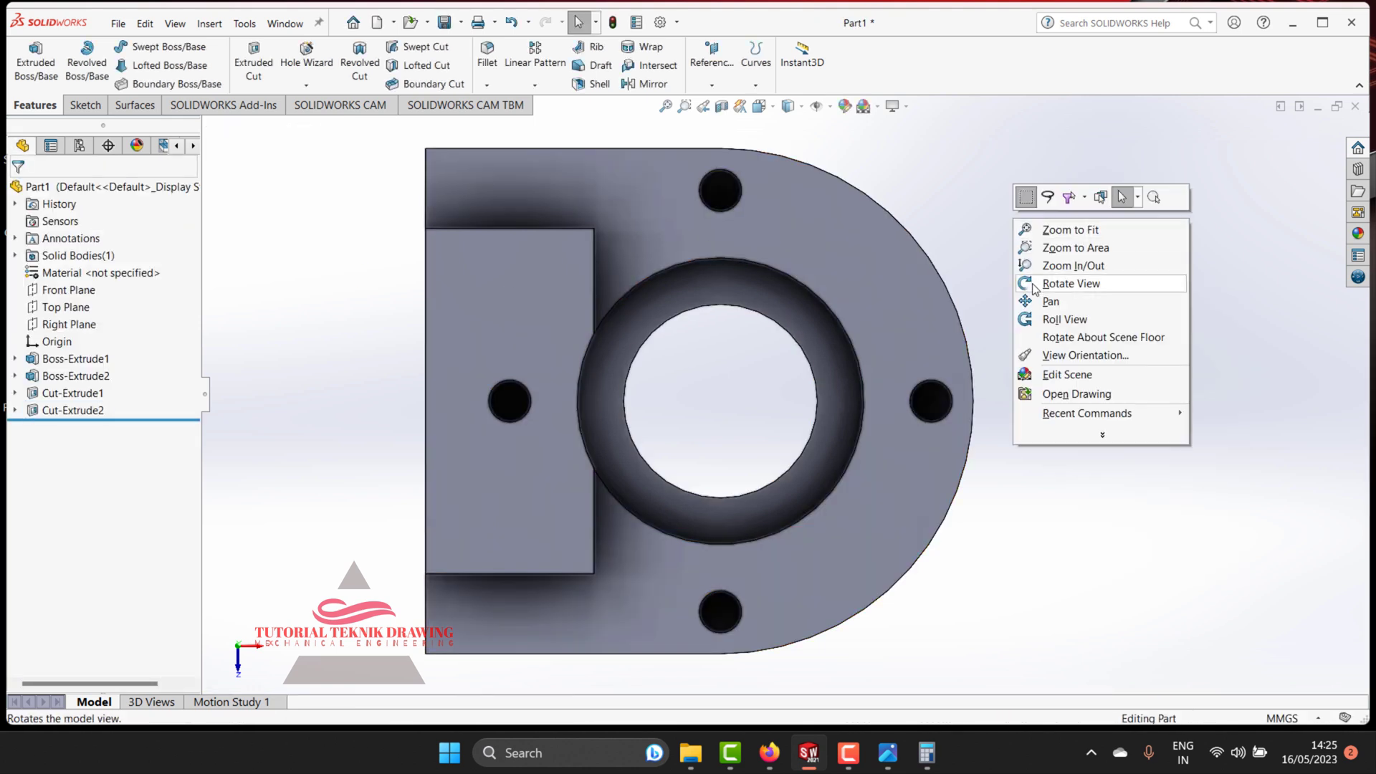
left_click(1070, 283)
mouse_move(741, 436)
left_mouse_down()
mouse_move(716, 481)
mouse_move(724, 574)
left_mouse_up()
left_click(888, 752)
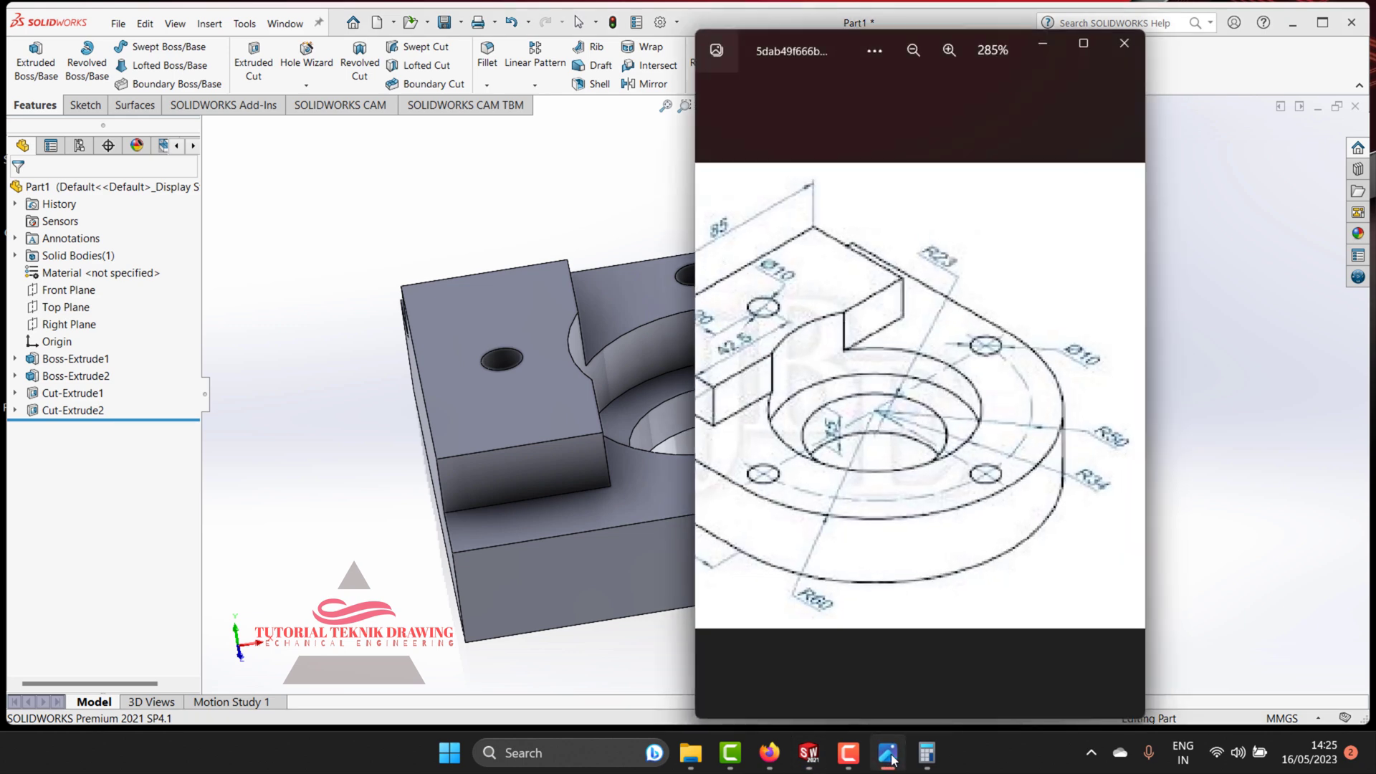
left_click(890, 754)
right_click(1003, 374)
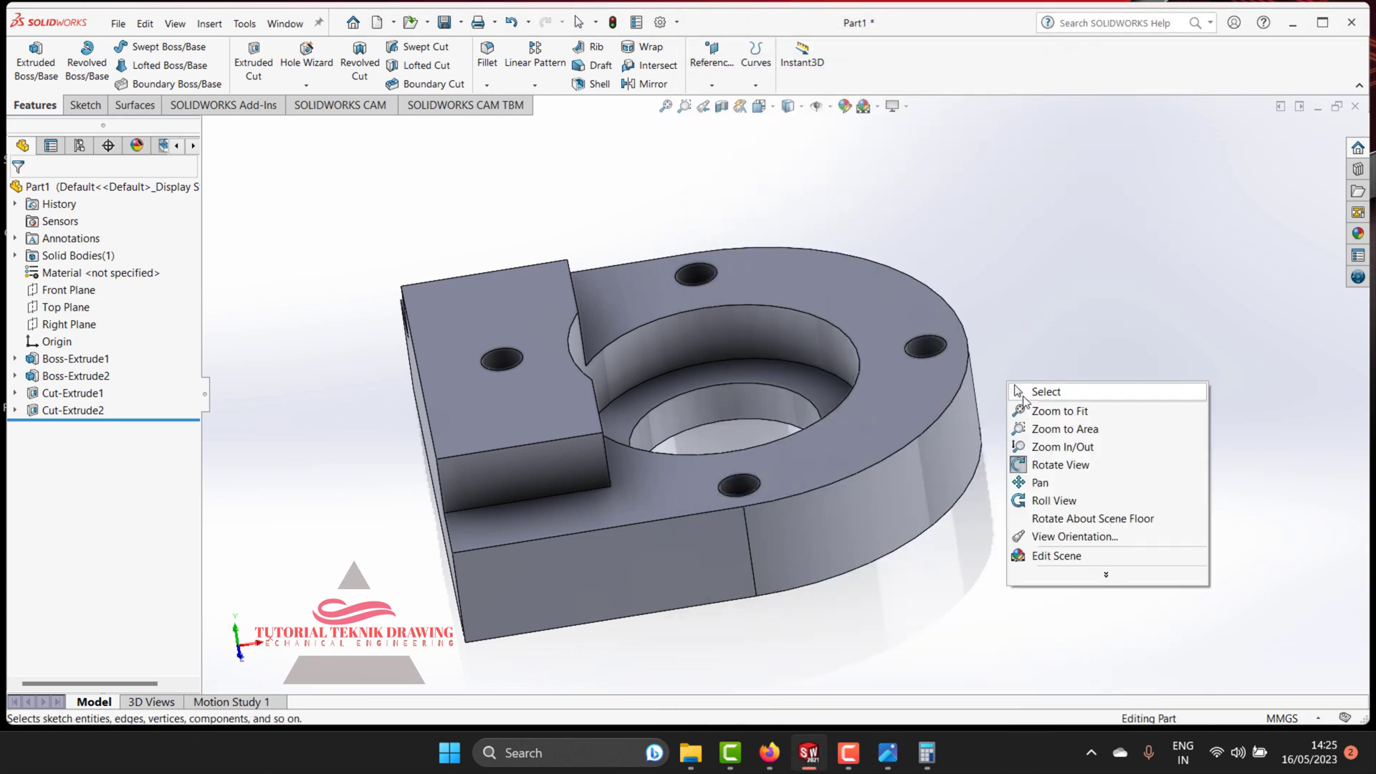
left_click(1038, 391)
key("ctrl+z")
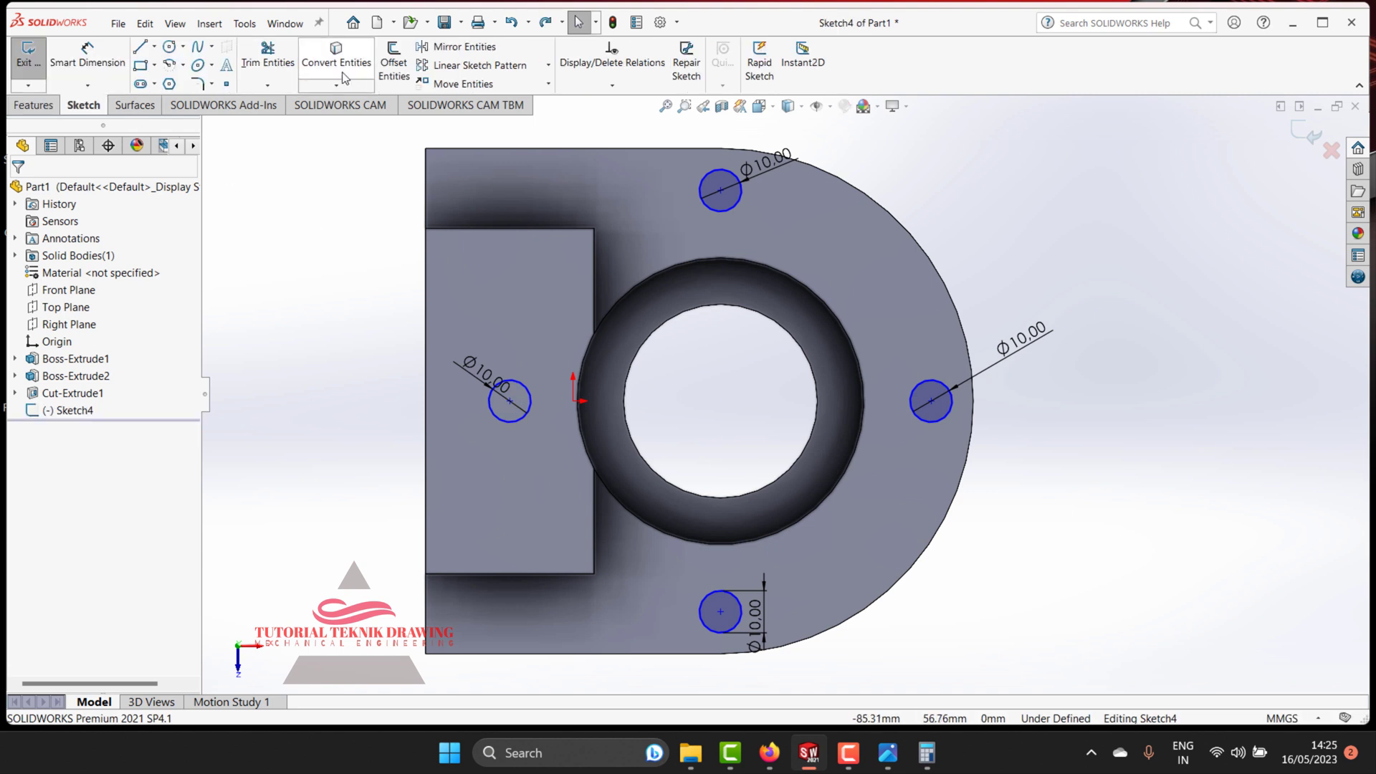
Step: Extruded-cut the four Ø10 circles Blind 30 mm in both directions as Cut-Extrude3
left_click(29, 105)
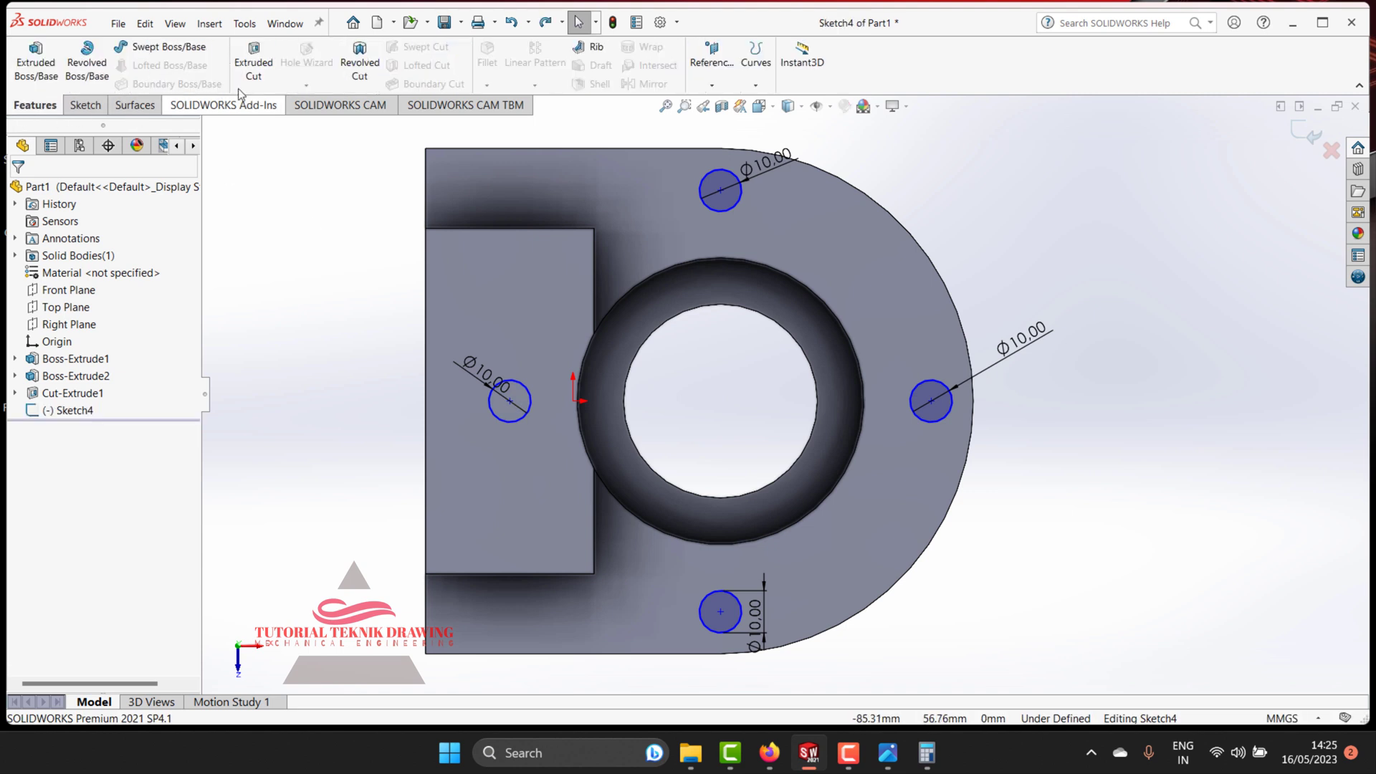
left_click(254, 66)
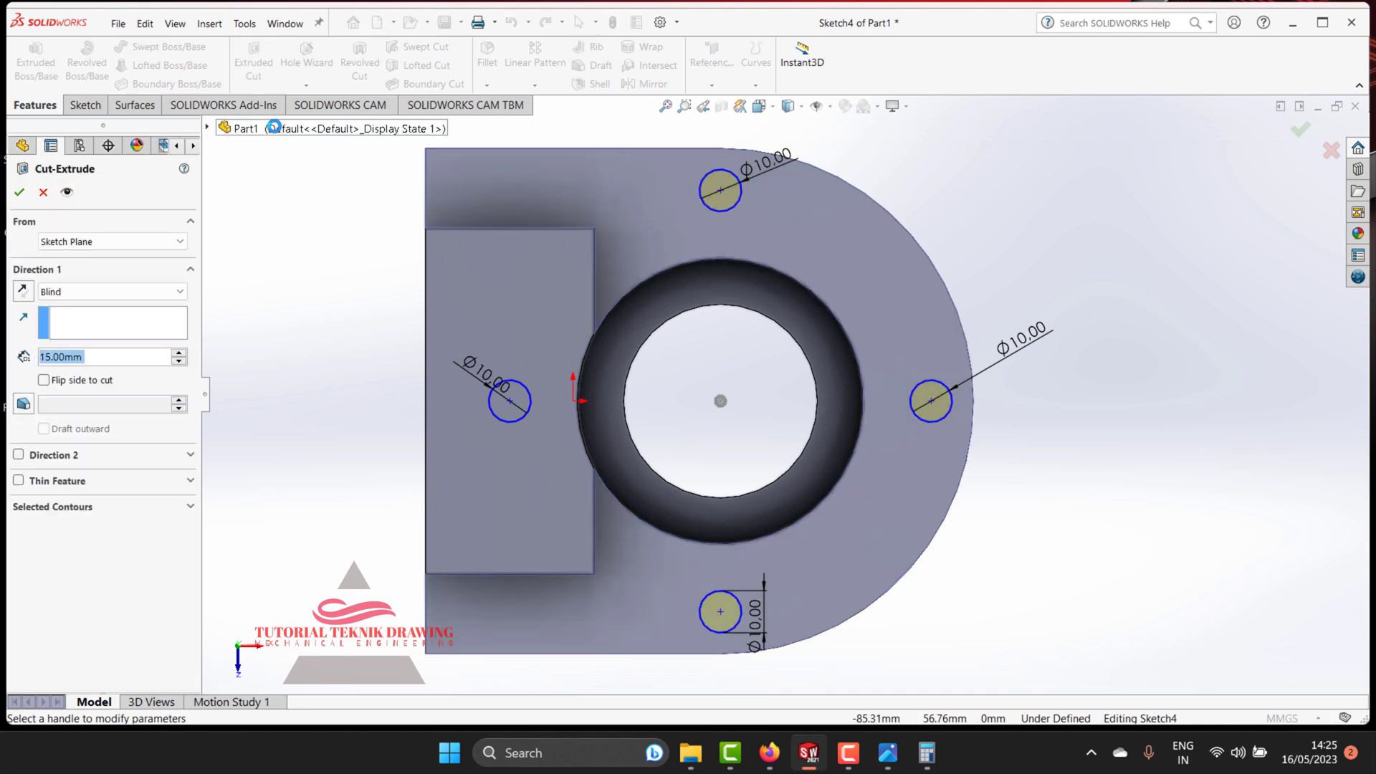
left_click(27, 457)
left_click(92, 356)
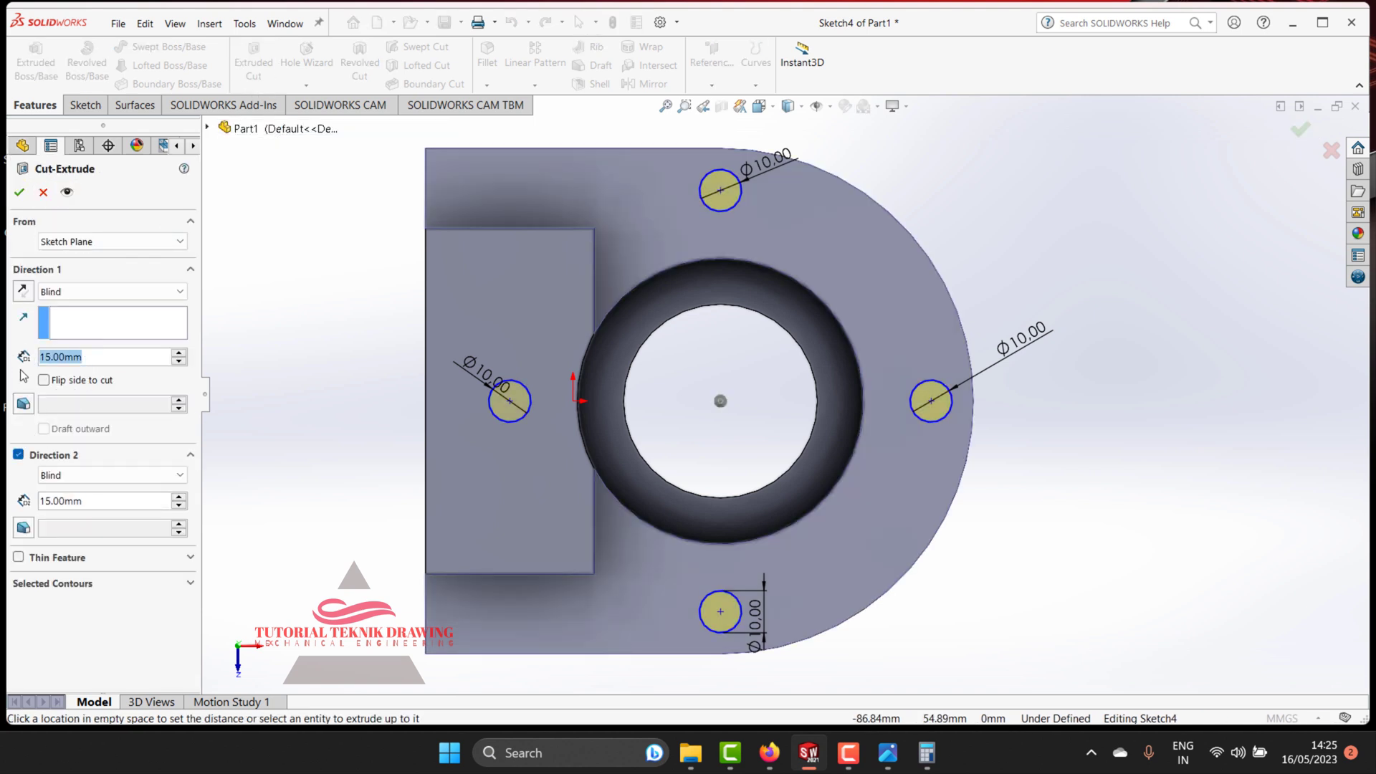
type("30")
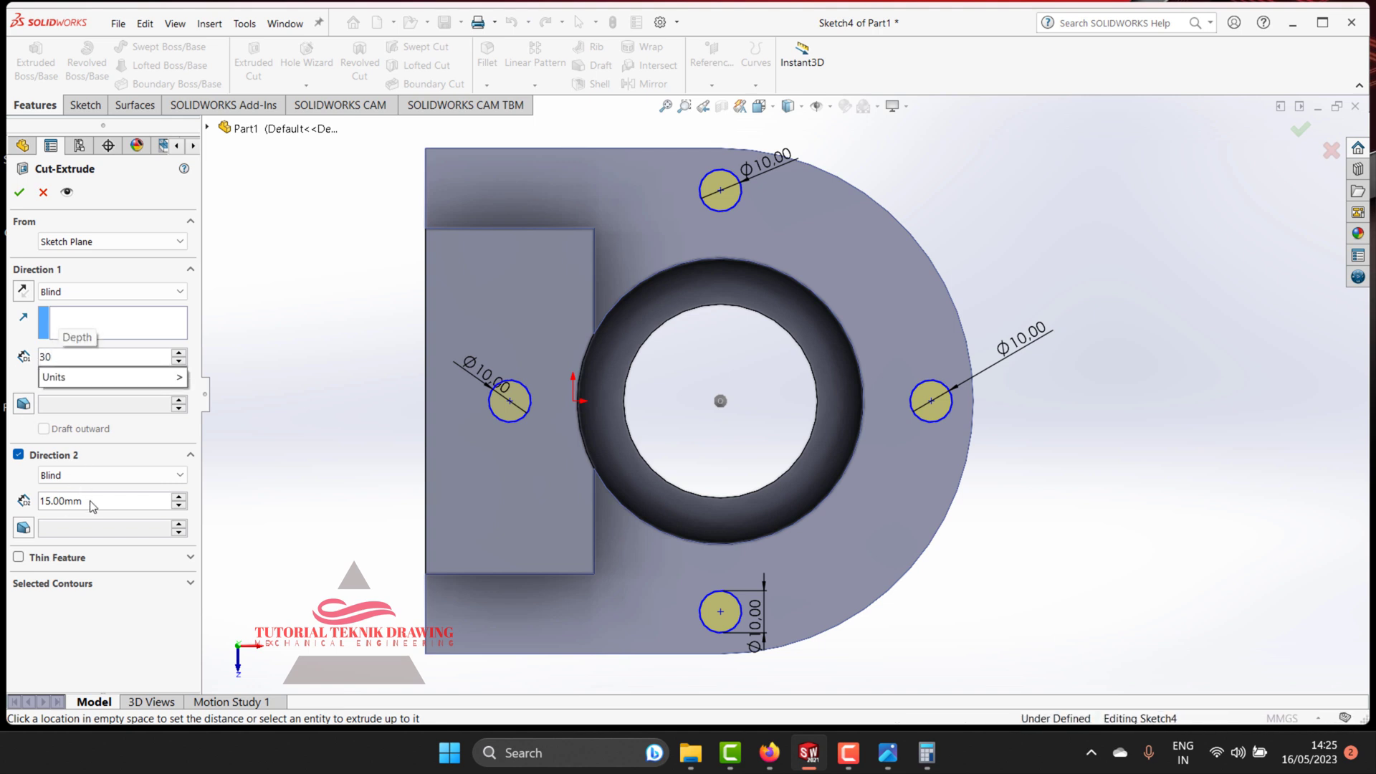
left_click(92, 503)
type("30")
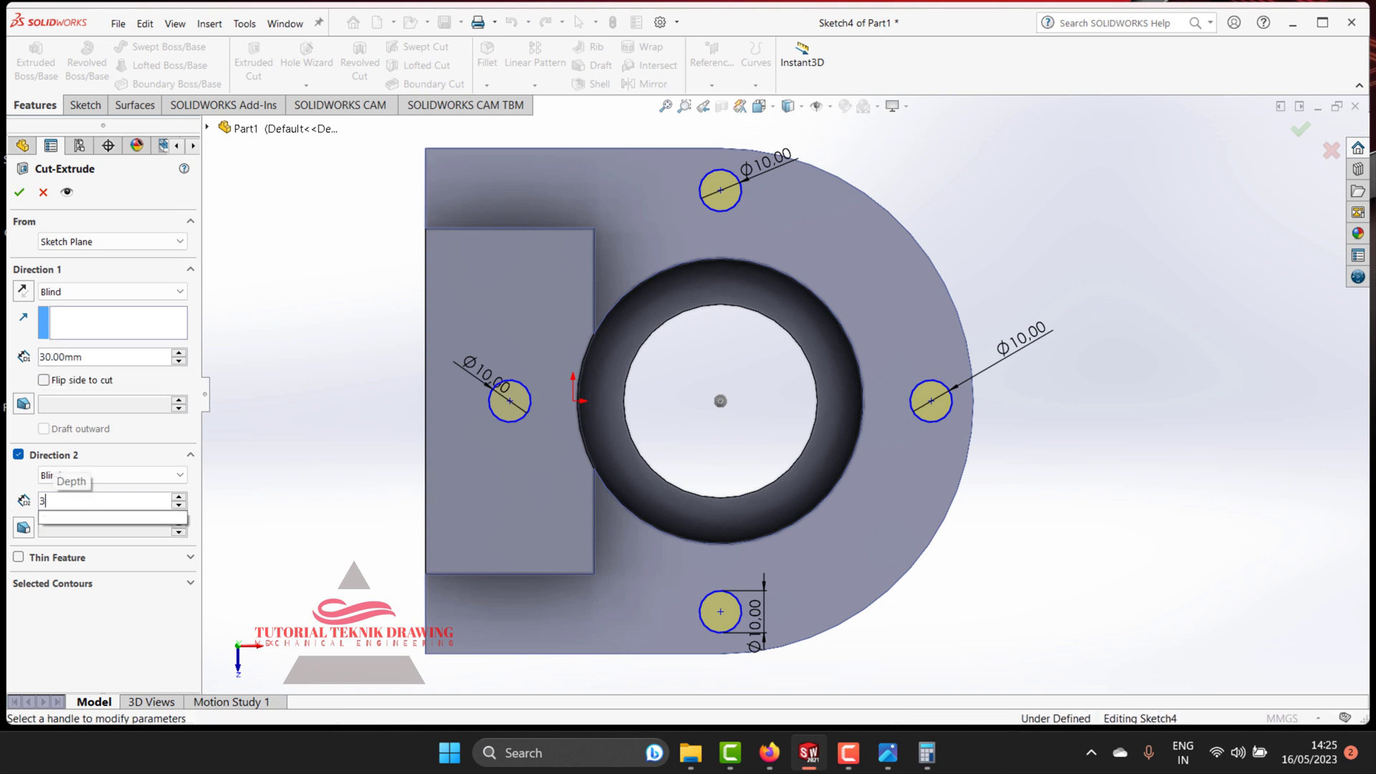
key("Return")
left_click(20, 193)
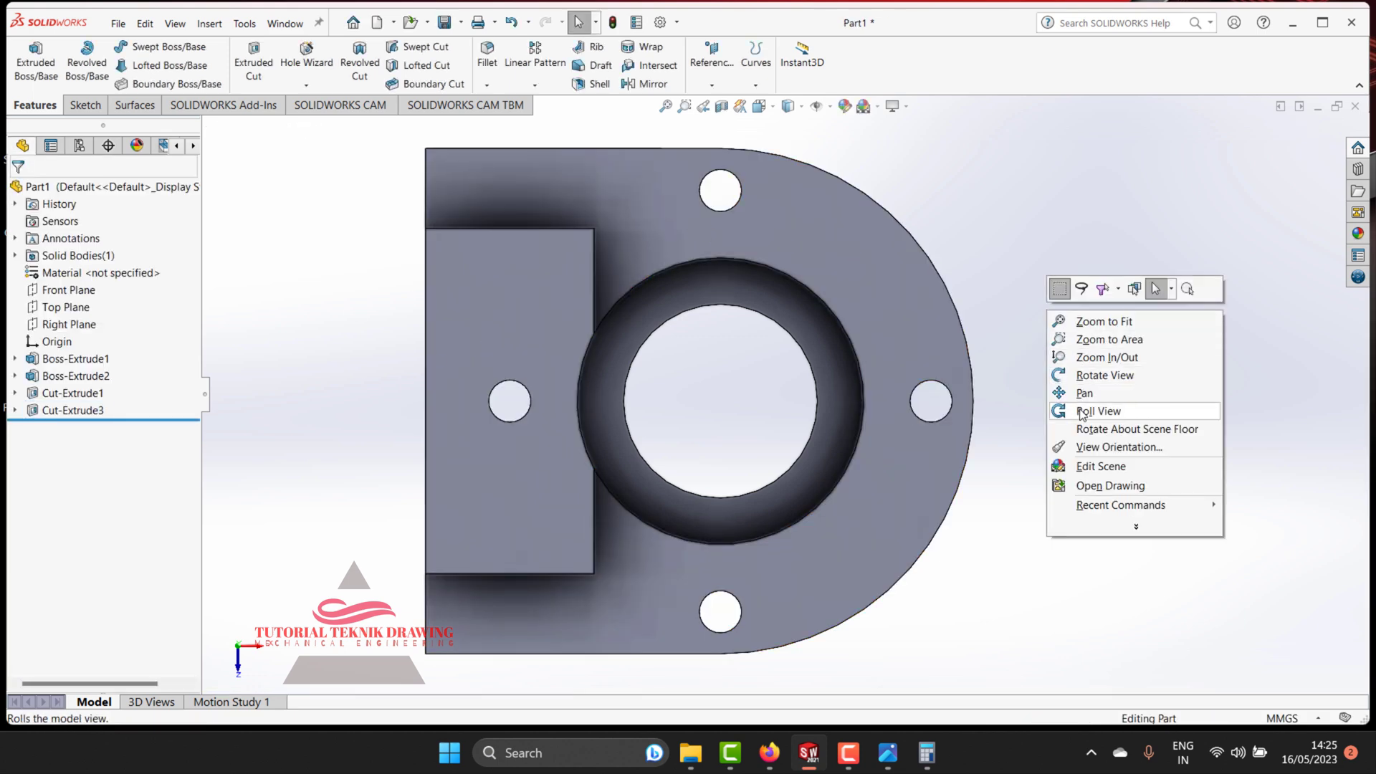
Step: Orbit the part, snap it to Isometric view, and compare it with the reference drawing
left_click(1079, 381)
mouse_move(894, 485)
left_mouse_down()
mouse_move(701, 330)
mouse_move(649, 398)
left_mouse_up()
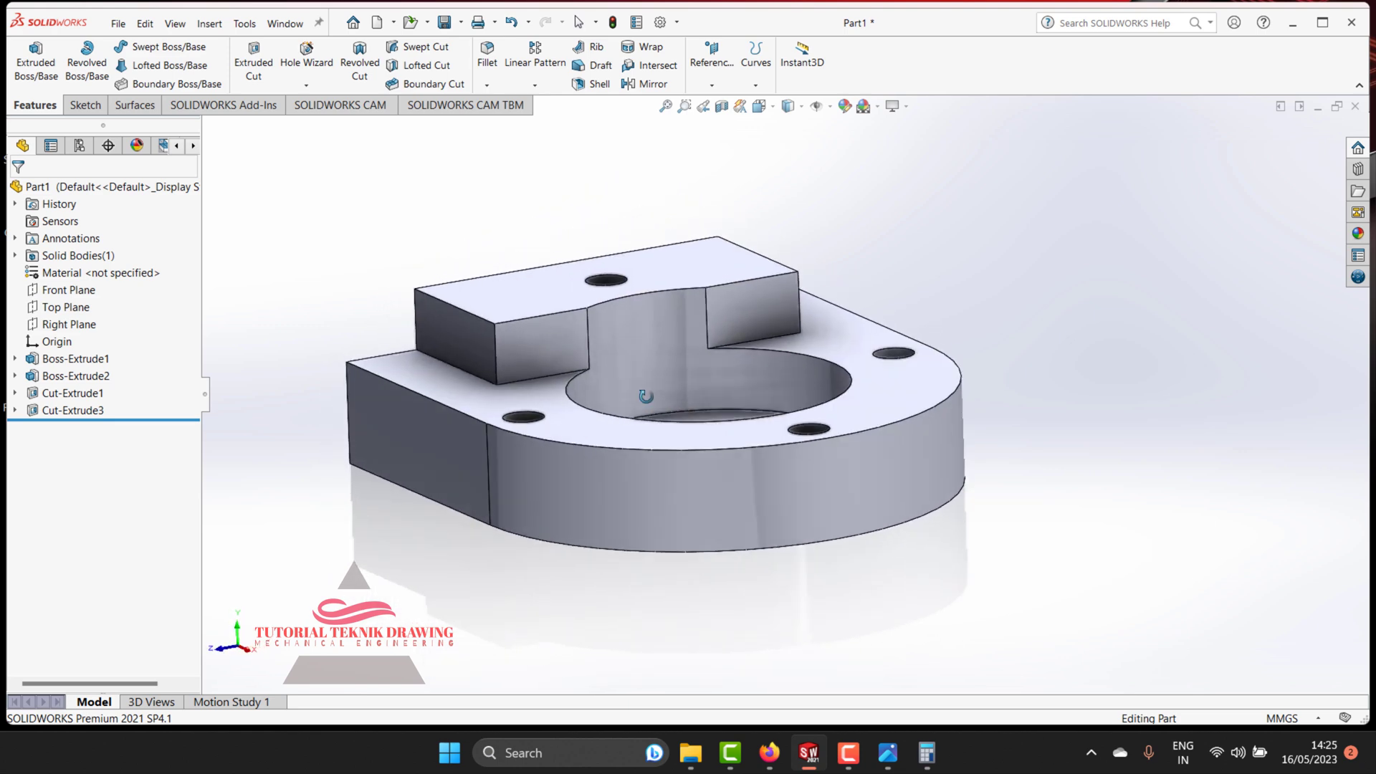
right_click(810, 247)
left_click(838, 261)
left_click(767, 110)
mouse_move(602, 408)
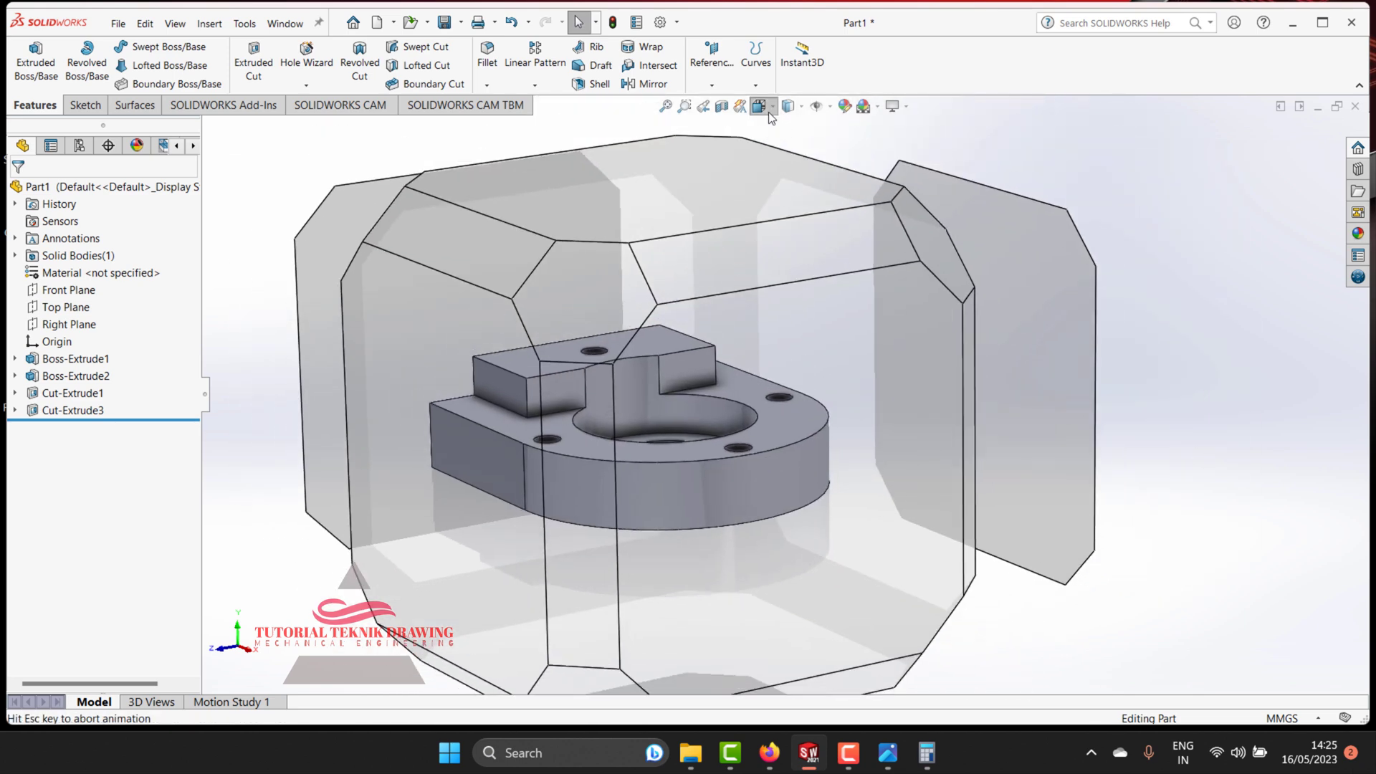
left_click(562, 407)
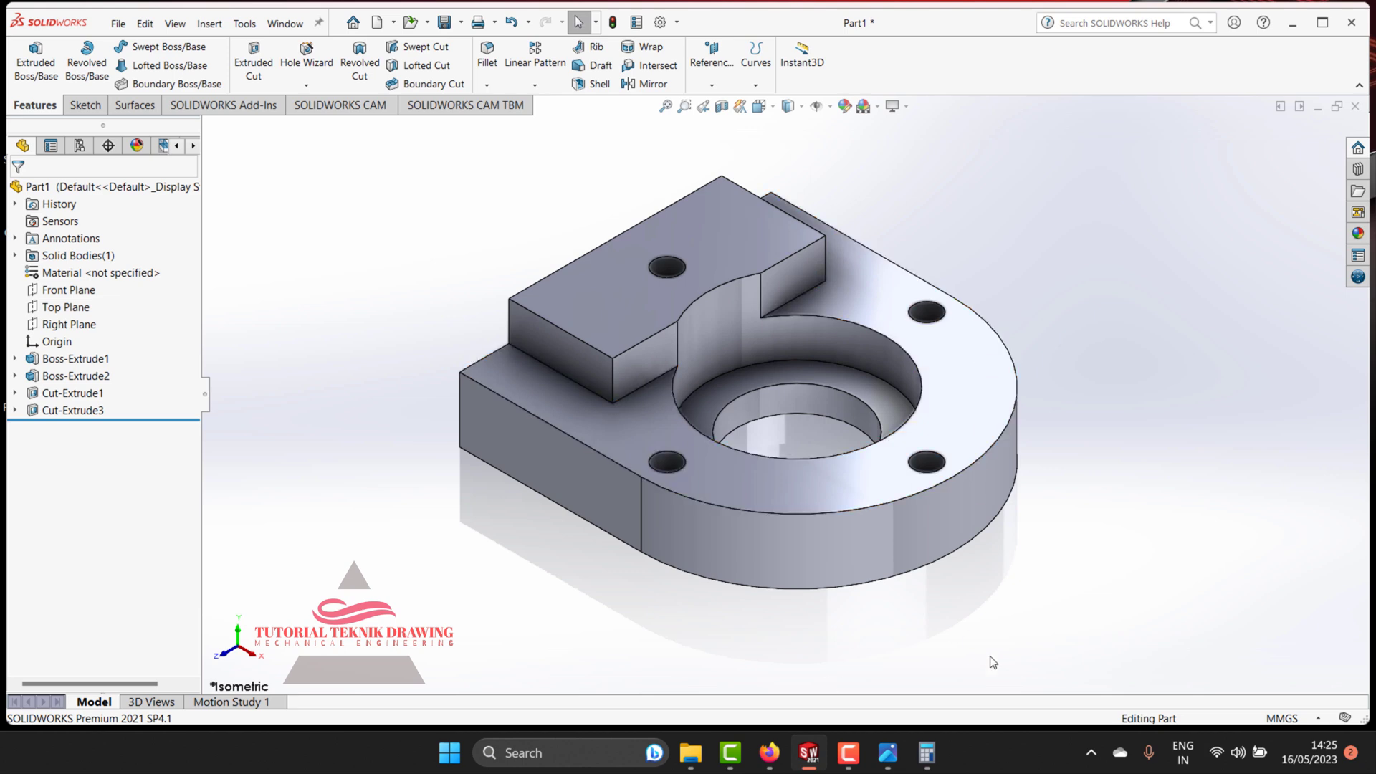
left_click(888, 754)
scroll(913, 456, "down", 2)
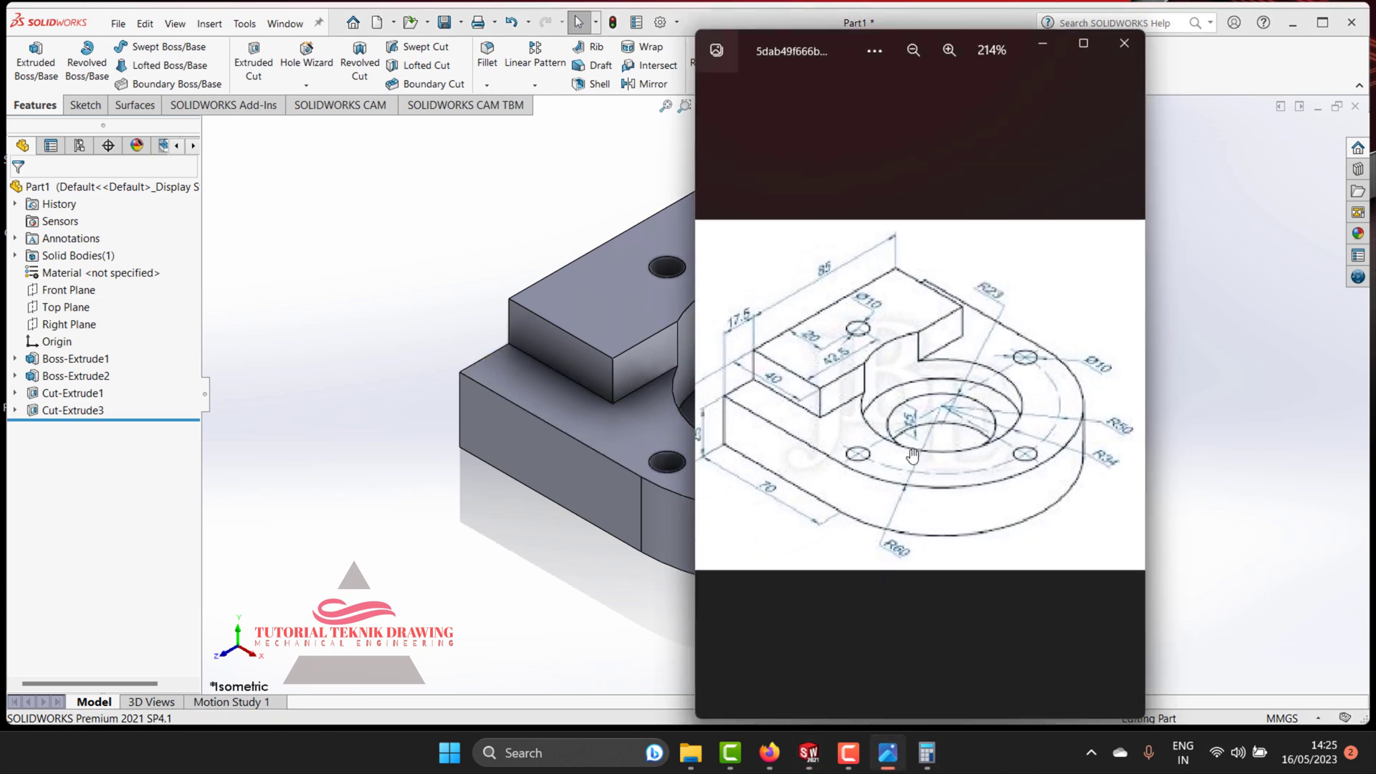
left_click(1040, 50)
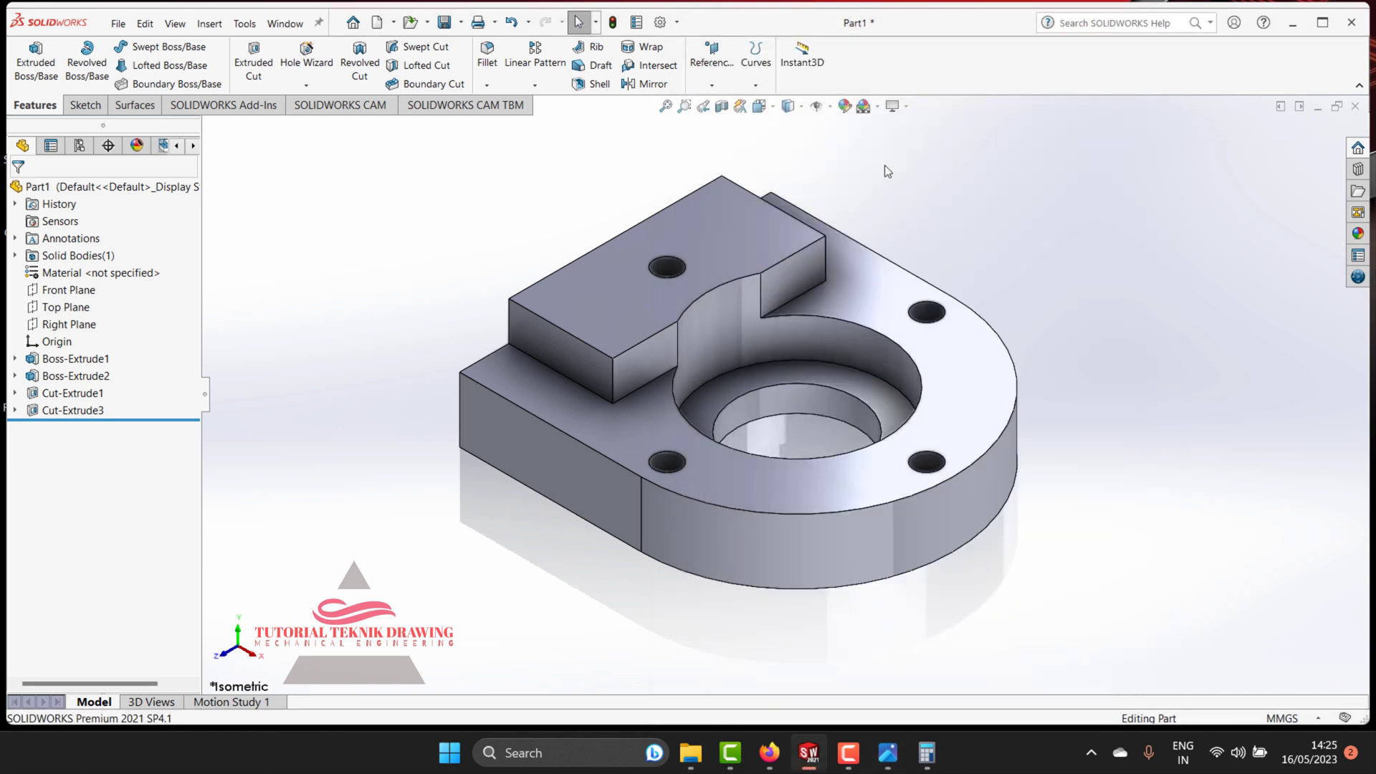
Step: Open the Appearances, Scenes, and Decals pane and browse the colour and metal appearance categories
left_click(1351, 235)
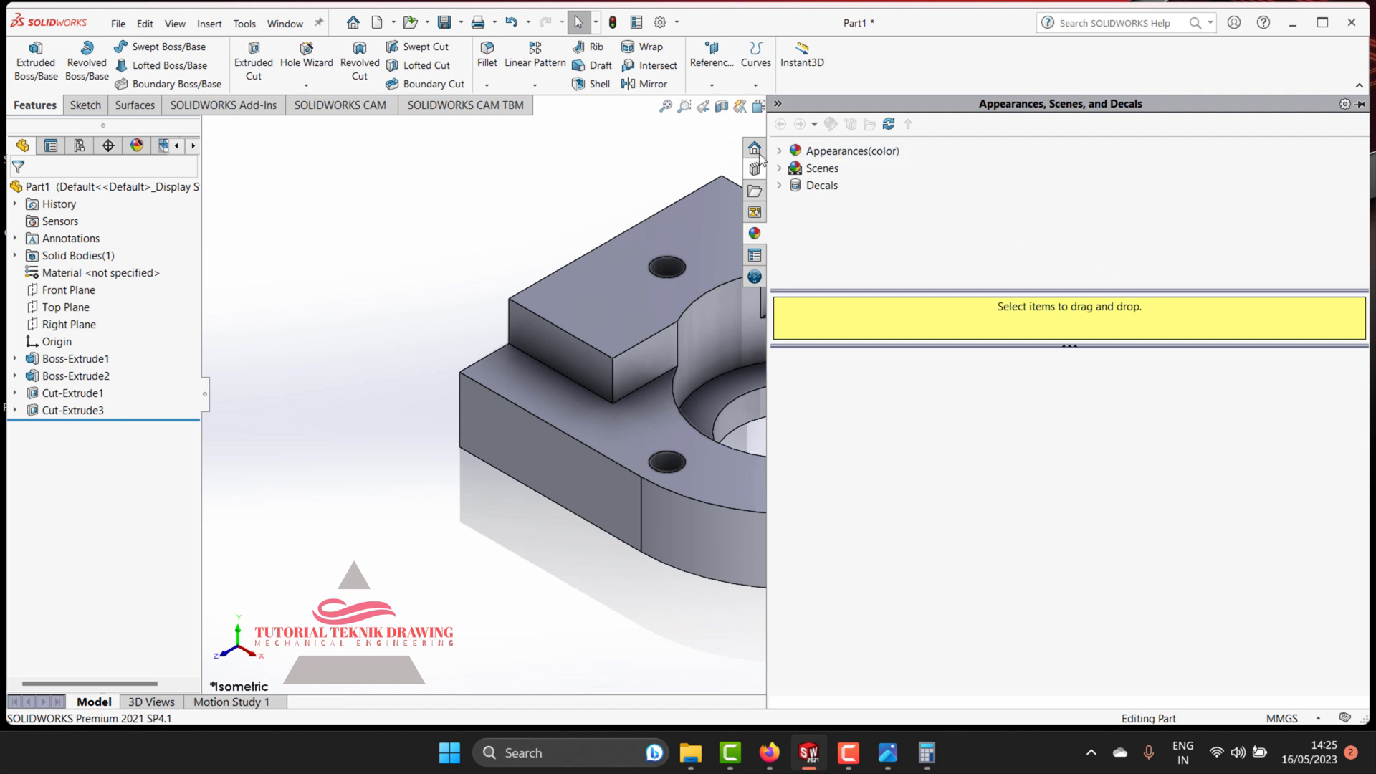
left_click(779, 105)
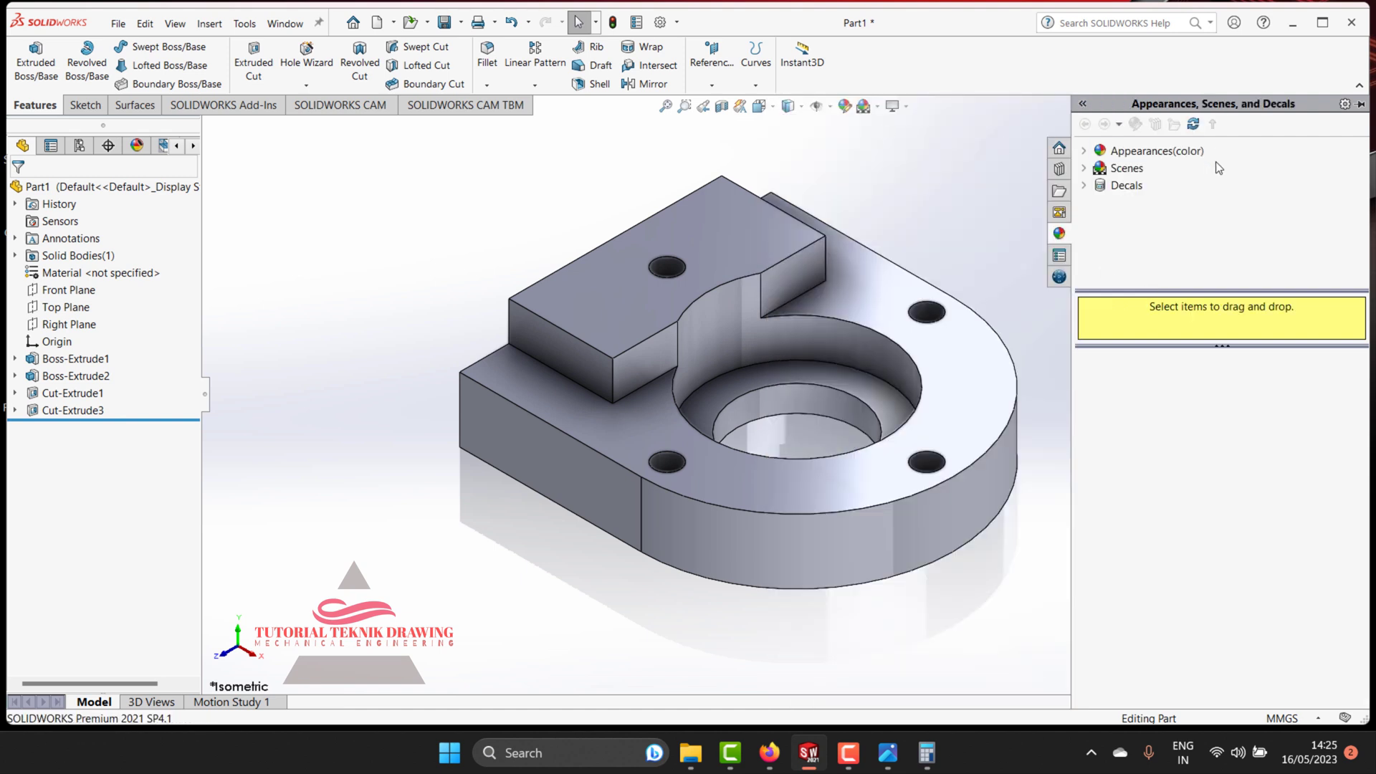
left_click(1118, 150)
left_click(1084, 168)
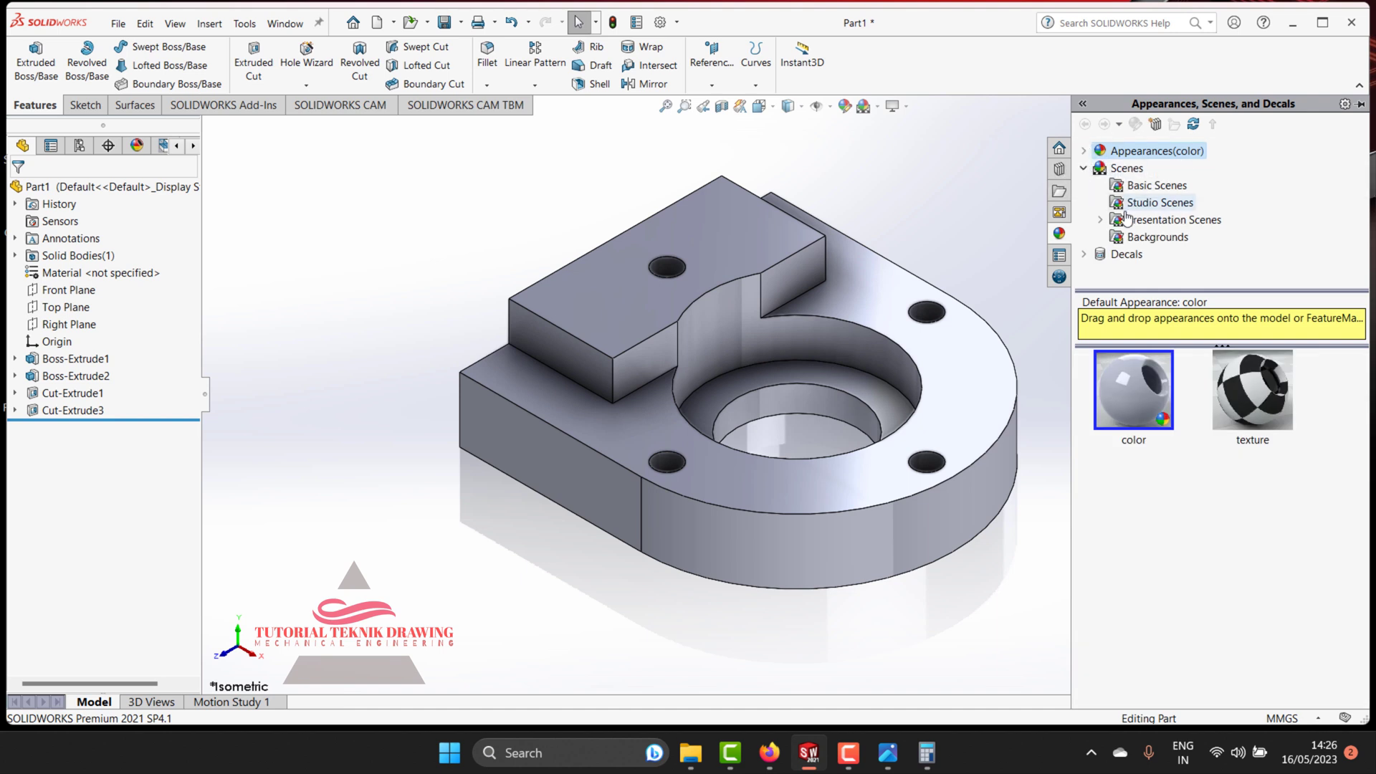
left_click(1084, 152)
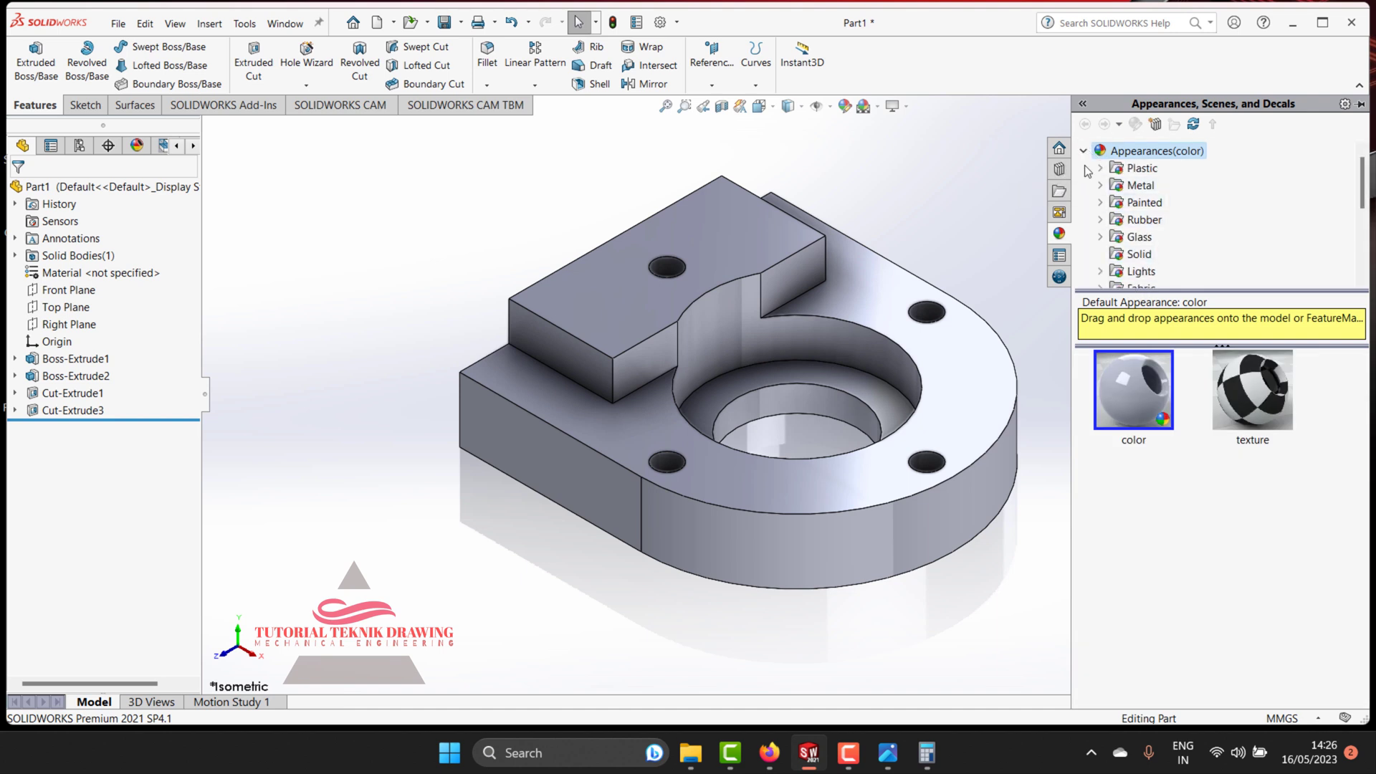
left_click(1084, 154)
left_click(1084, 168)
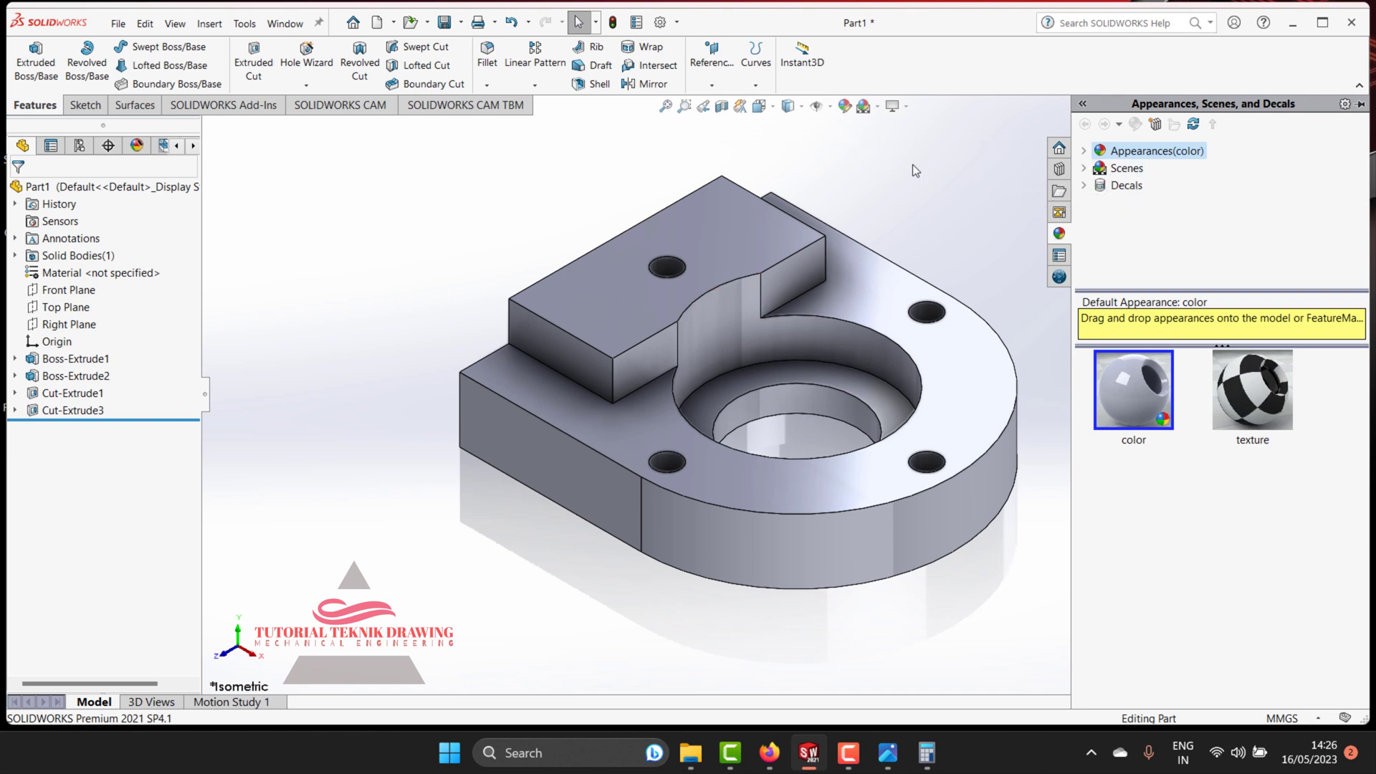
left_click(1084, 151)
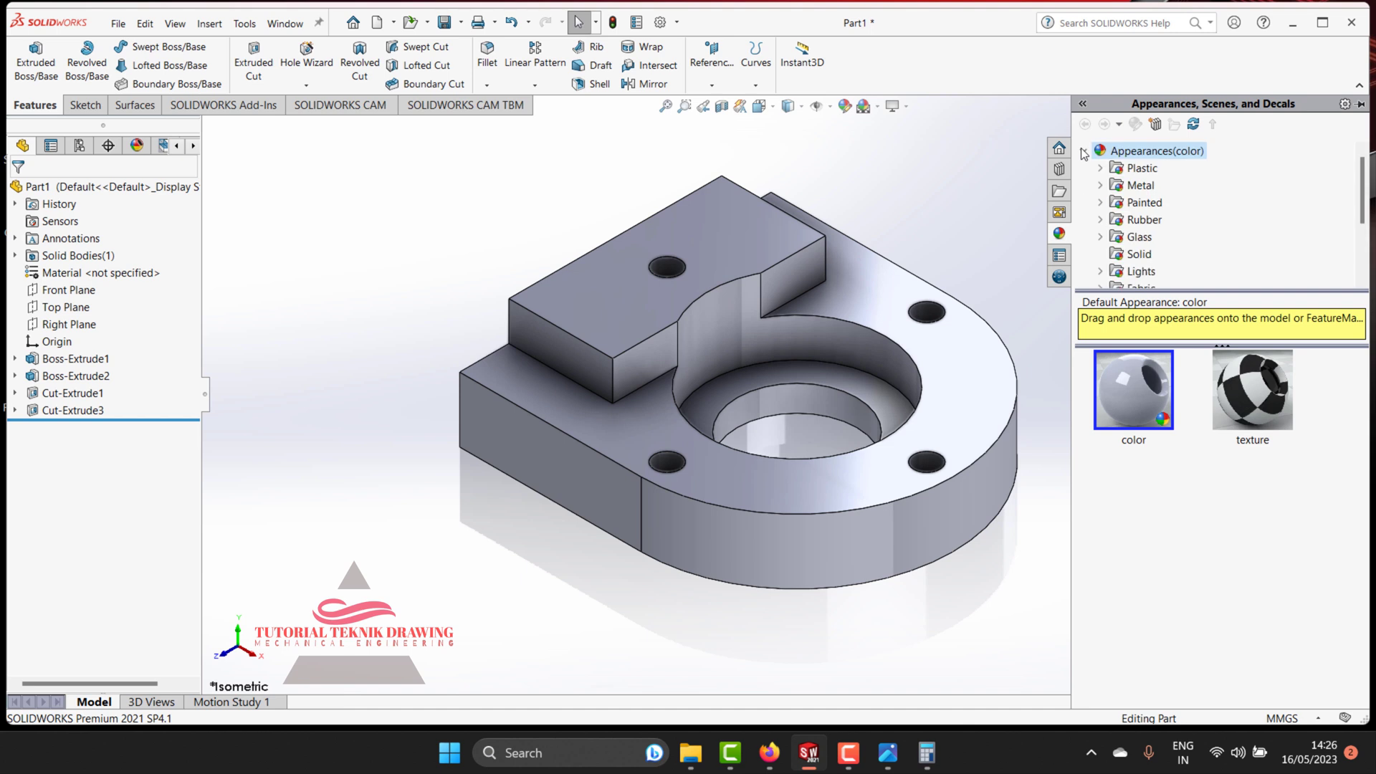
left_click(1142, 187)
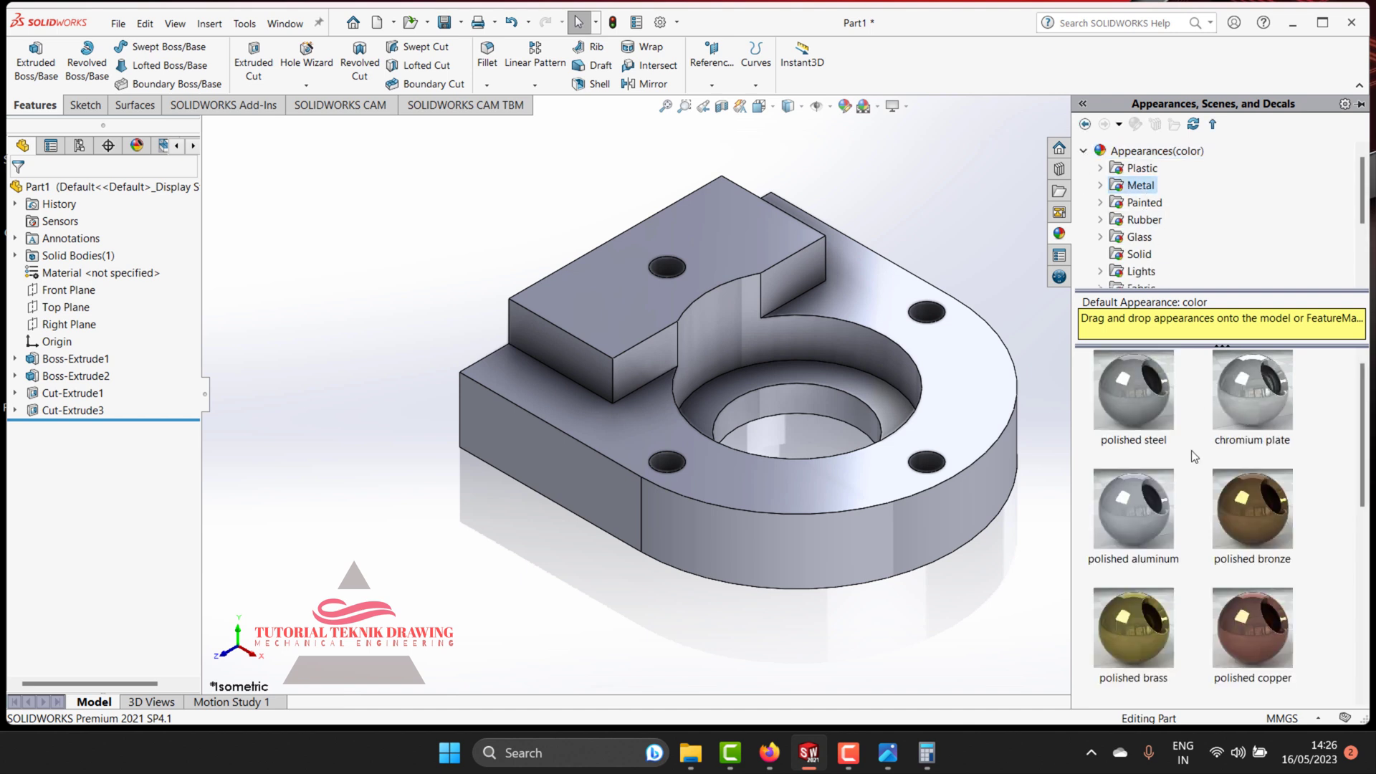
scroll(1215, 529, "down", 2)
scroll(1265, 558, "up", 2)
left_click(1083, 150)
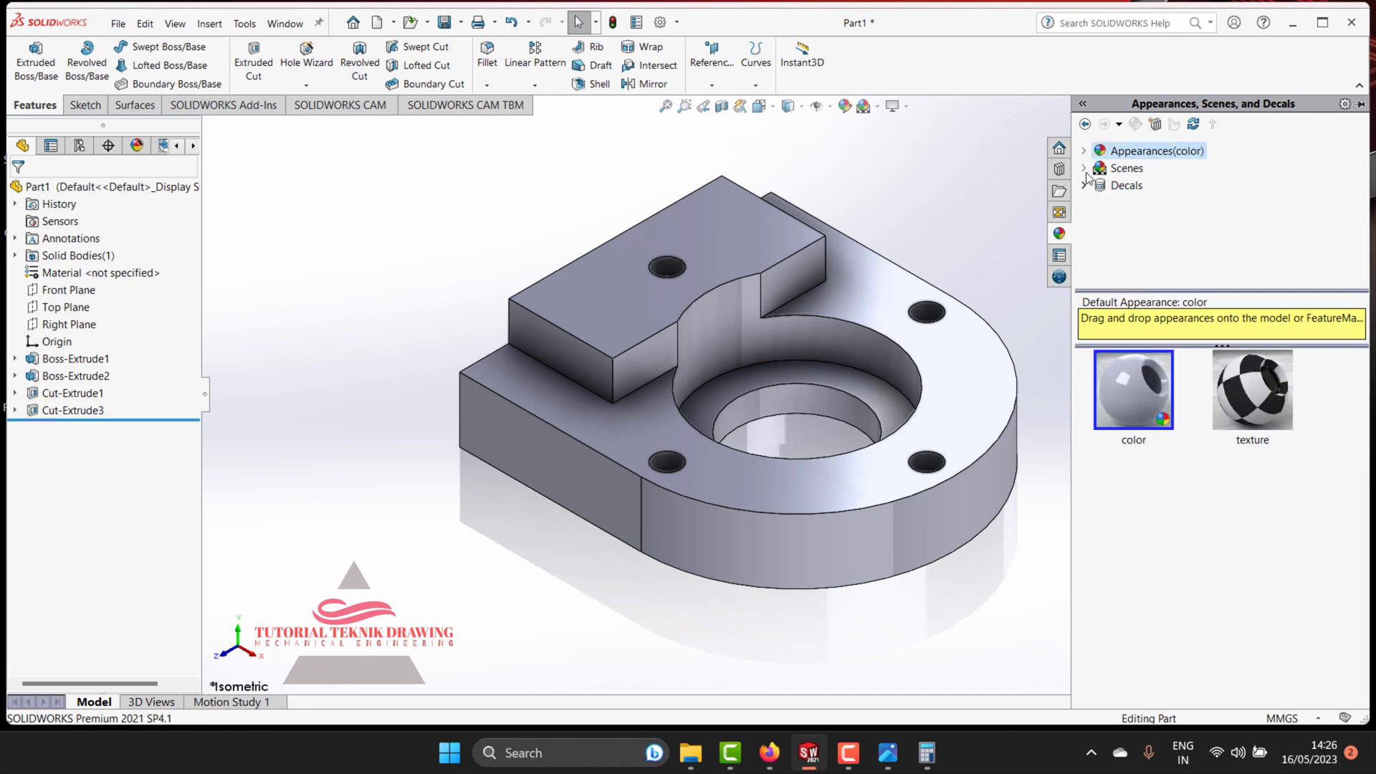
Step: Apply the Traffic Lights scene from Scenes > Studio Scenes
left_click(1083, 167)
left_click(1146, 237)
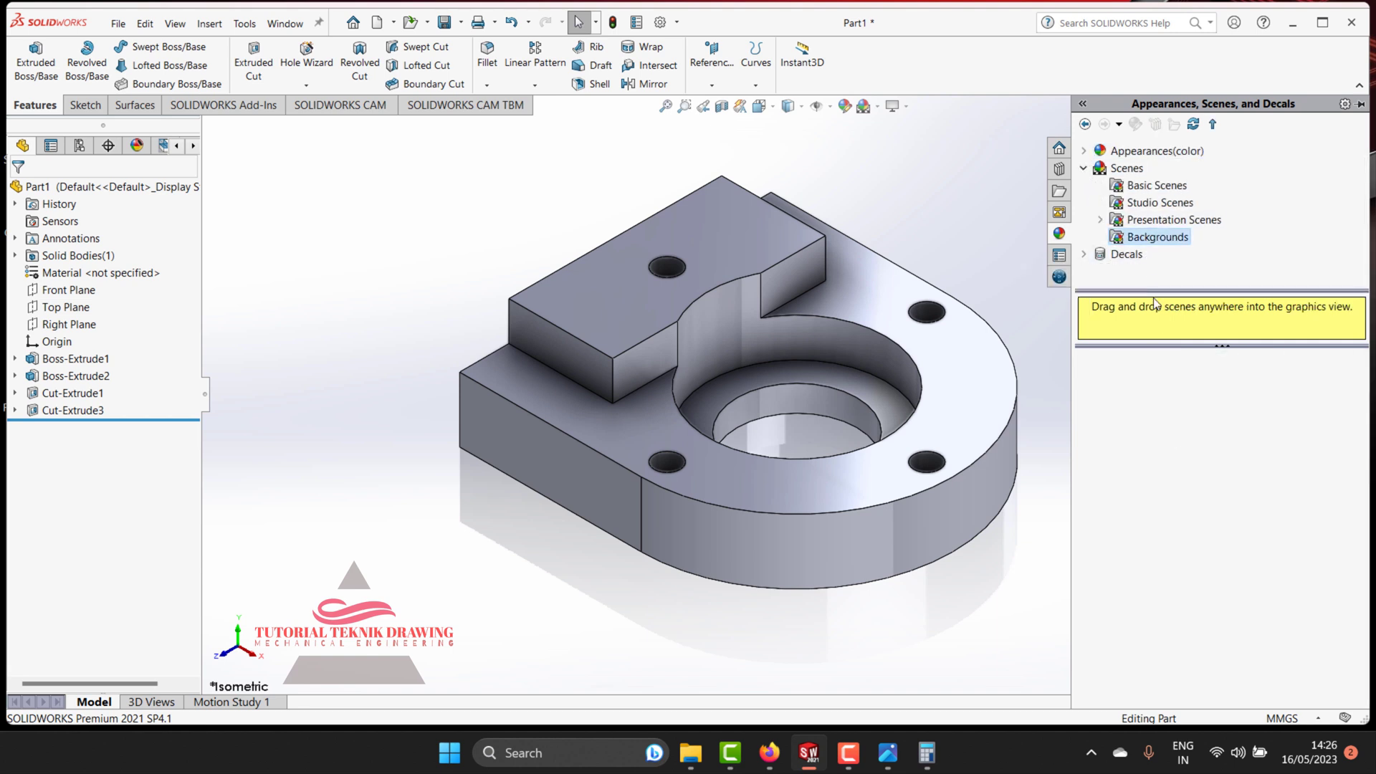
left_click(1150, 220)
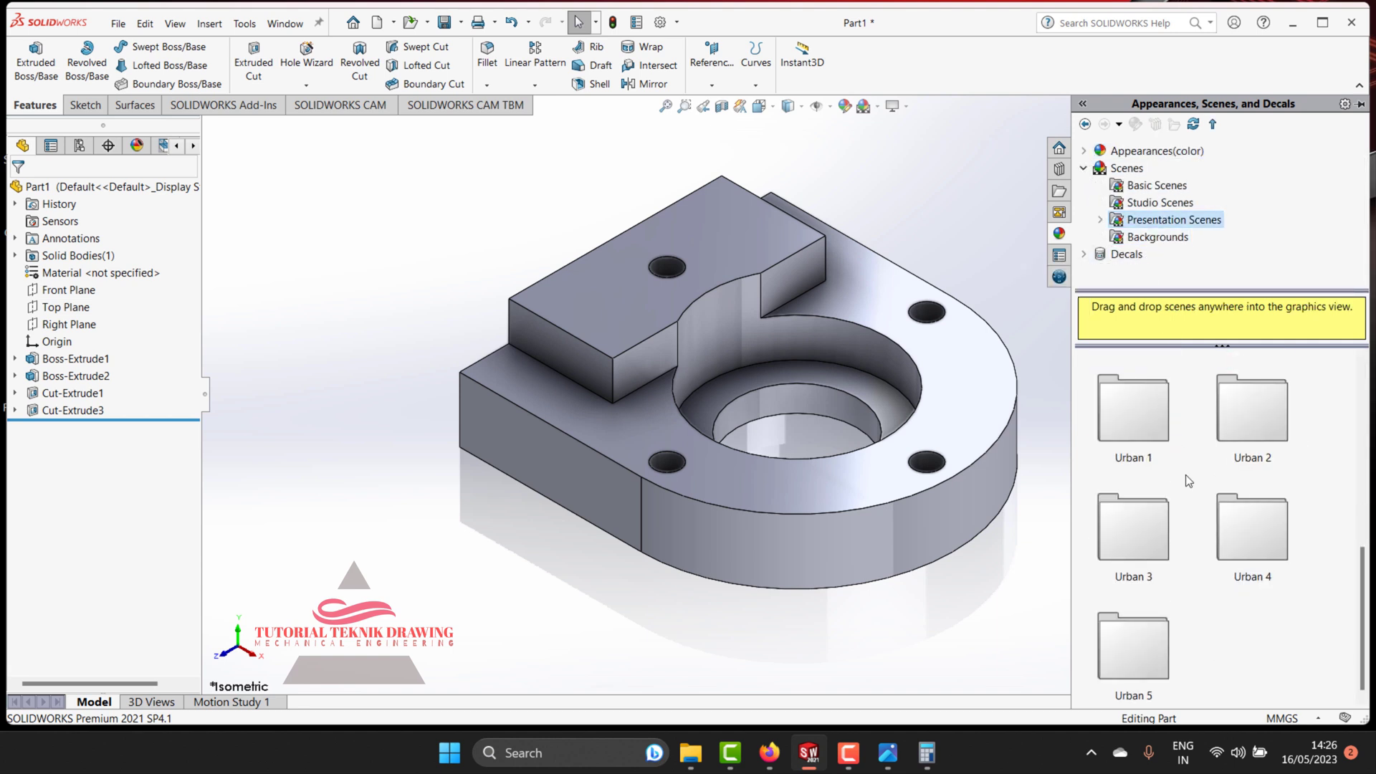
scroll(1185, 474, "down", 3)
left_click(1159, 203)
scroll(1158, 466, "down", 5)
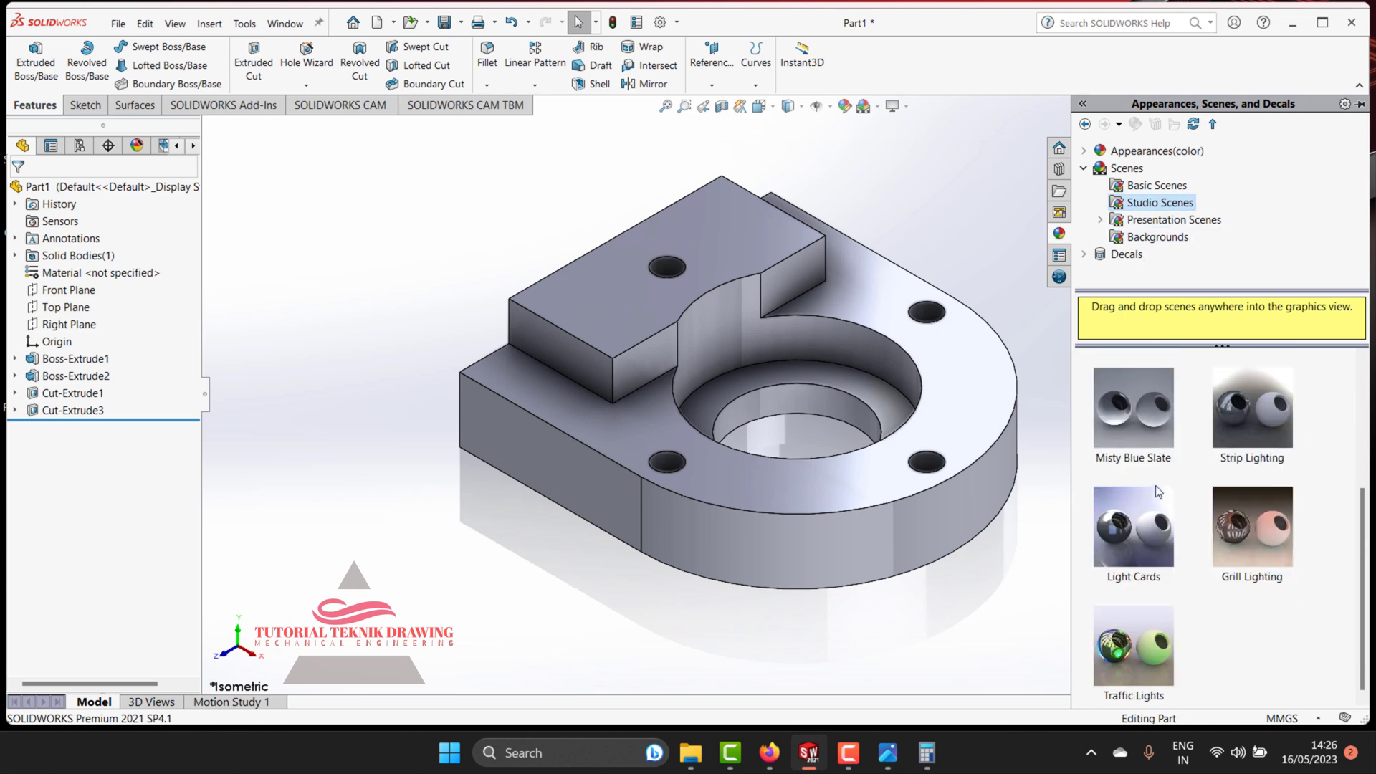
double_click(1150, 653)
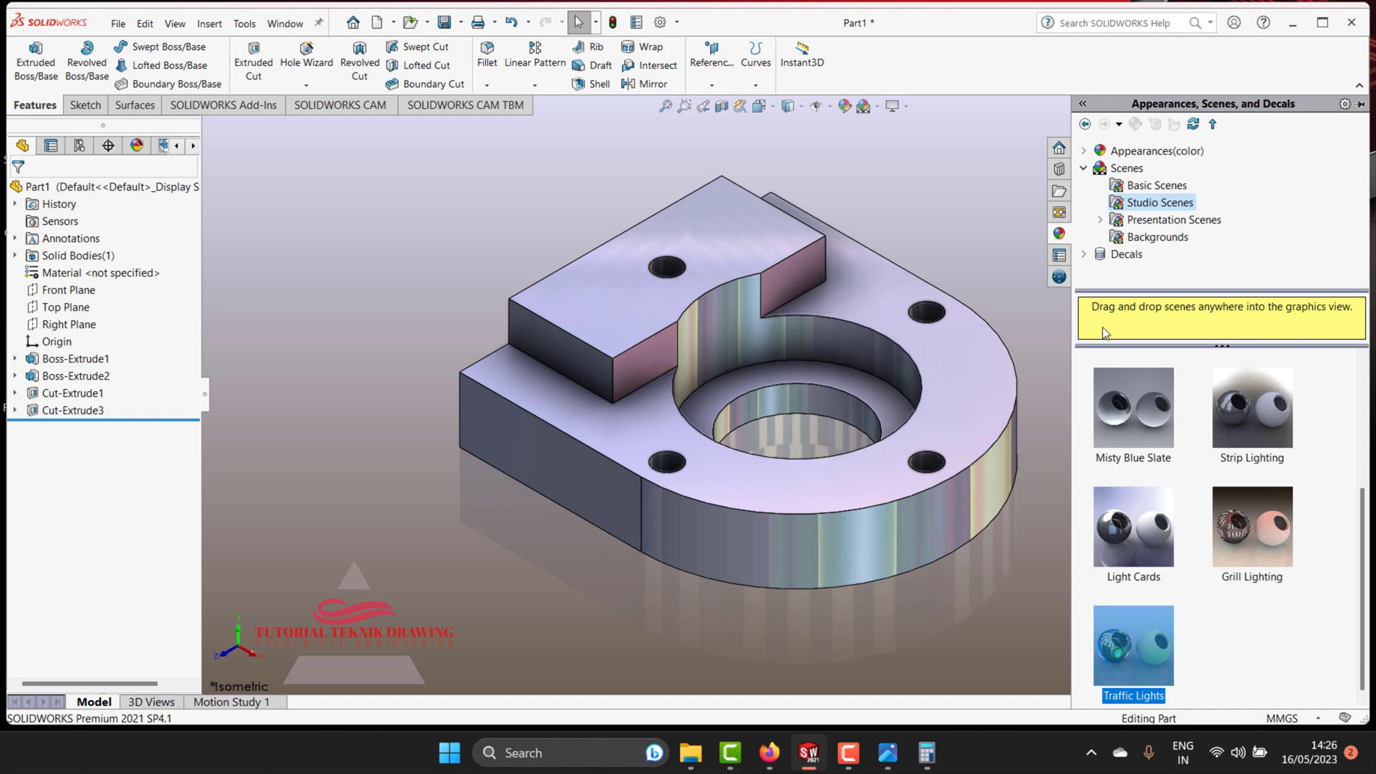
Step: Try light grey high/medium gloss, circular mesh and blue dimpled plastic finishes on the part
double_click(1126, 168)
left_click(1083, 151)
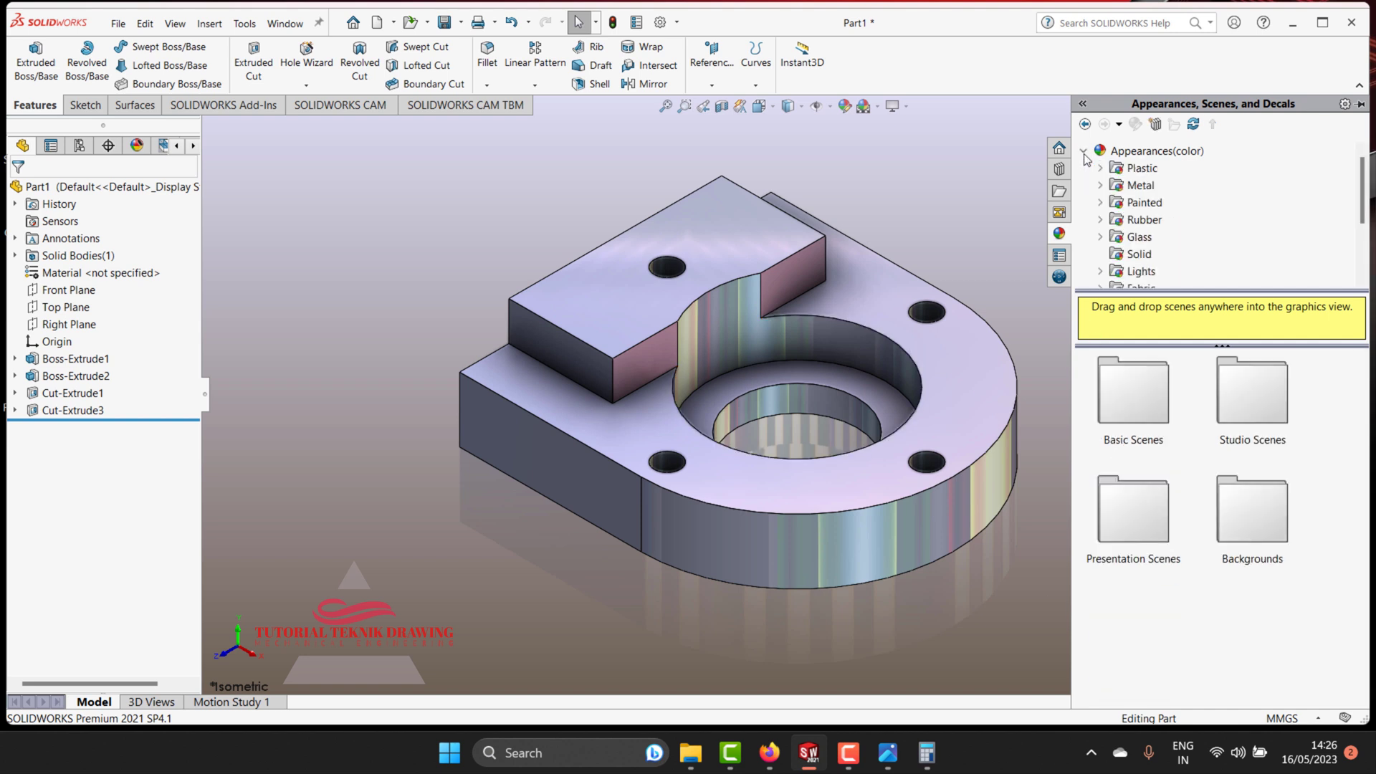
scroll(1141, 258, "down", 2)
scroll(1141, 258, "up", 3)
left_click(1142, 168)
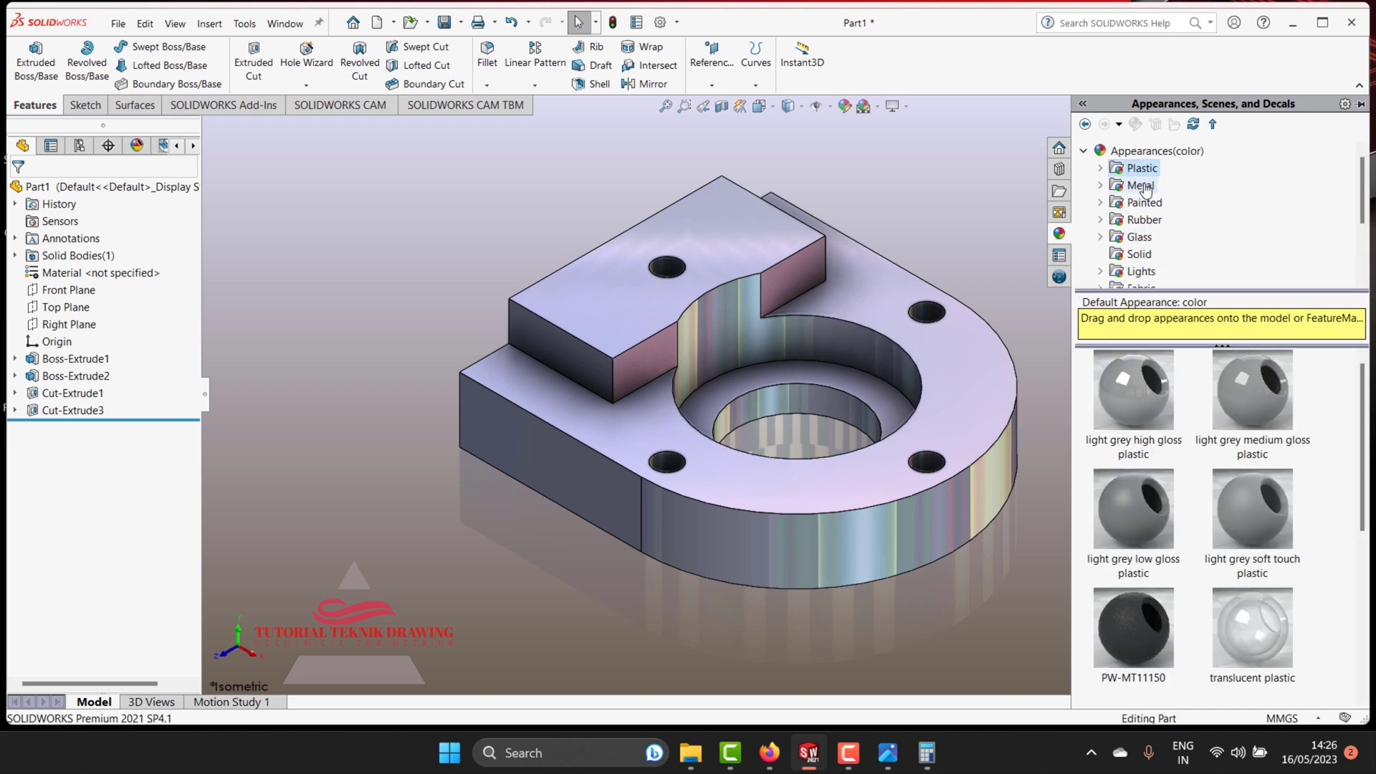
double_click(1146, 406)
double_click(1237, 401)
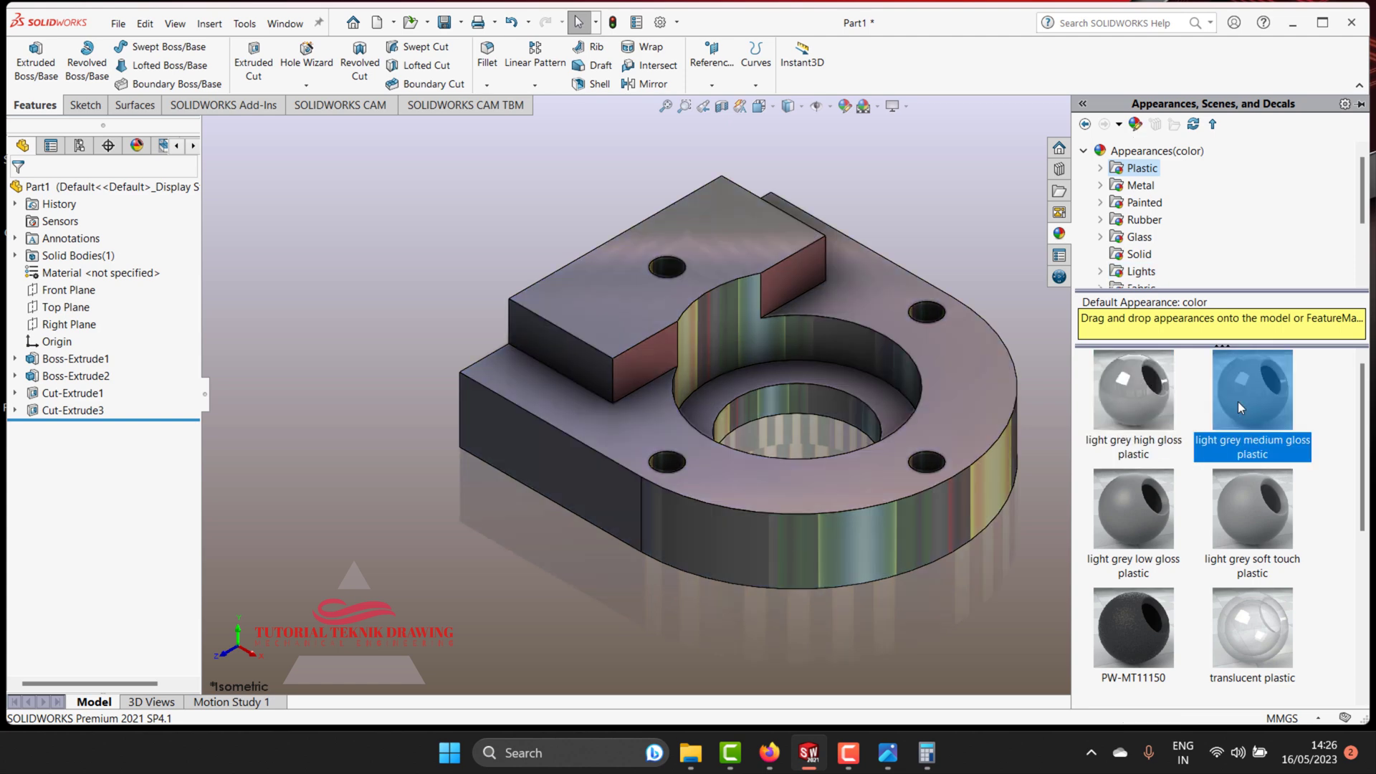
scroll(1247, 488, "down", 5)
double_click(1254, 550)
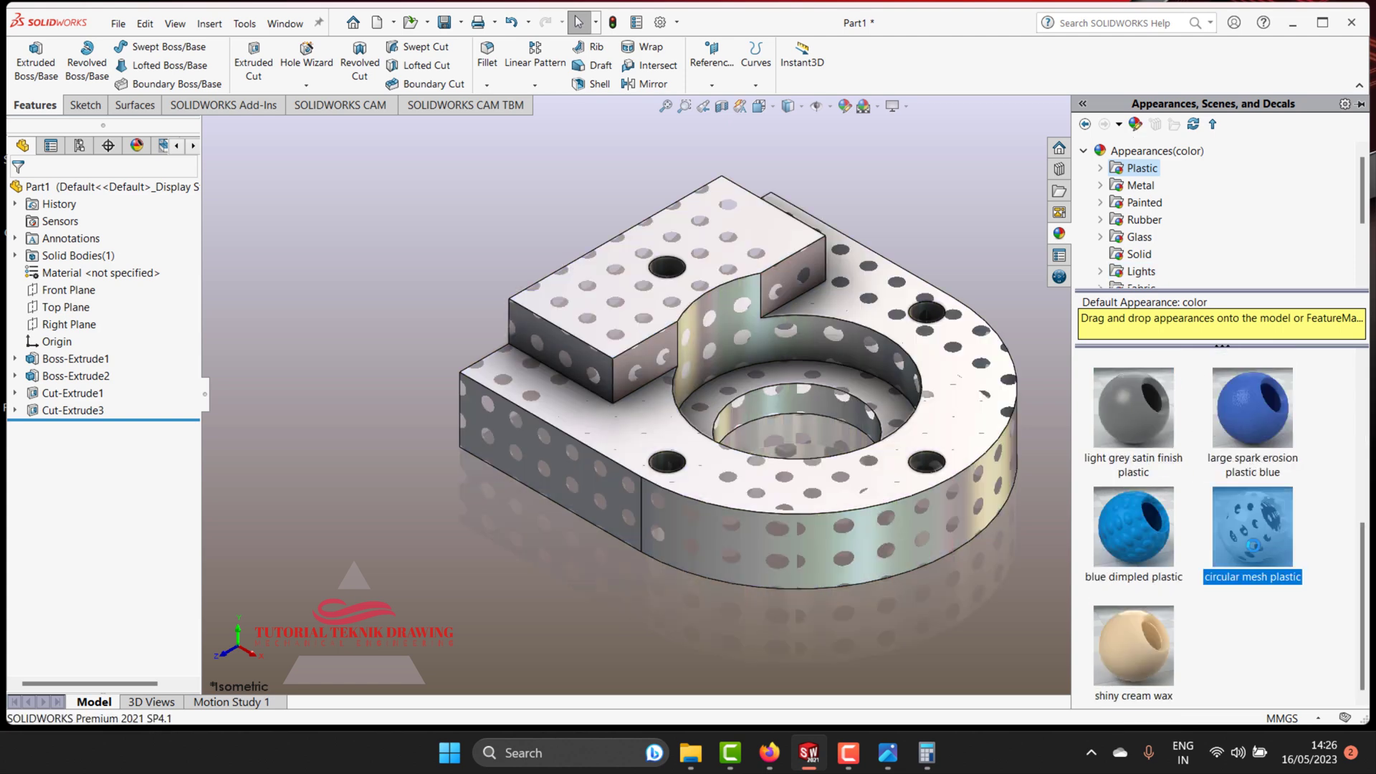
double_click(1116, 536)
left_click(1143, 614)
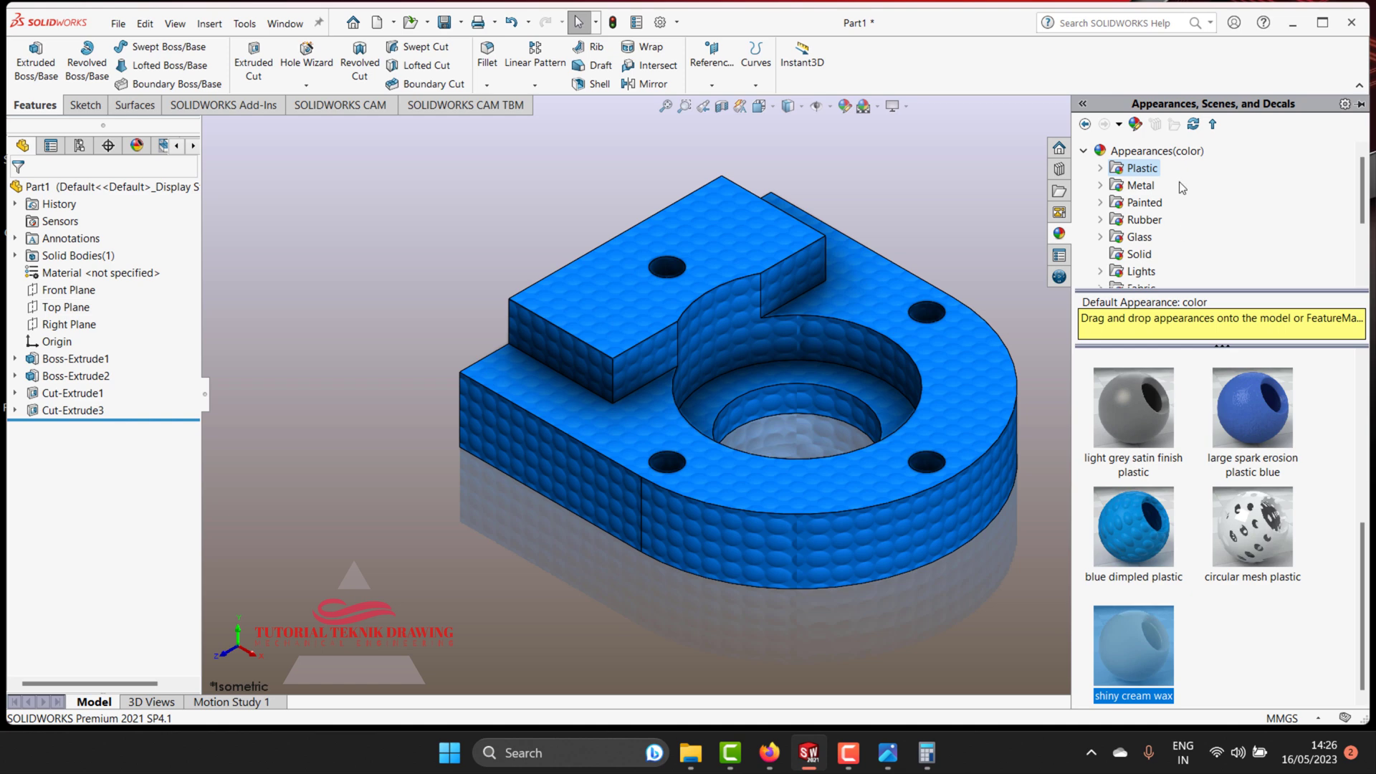
scroll(1182, 188, "down", 2)
Step: Try the wet concrete 2d, diamond and orange juice finishes on the part
left_click(1138, 221)
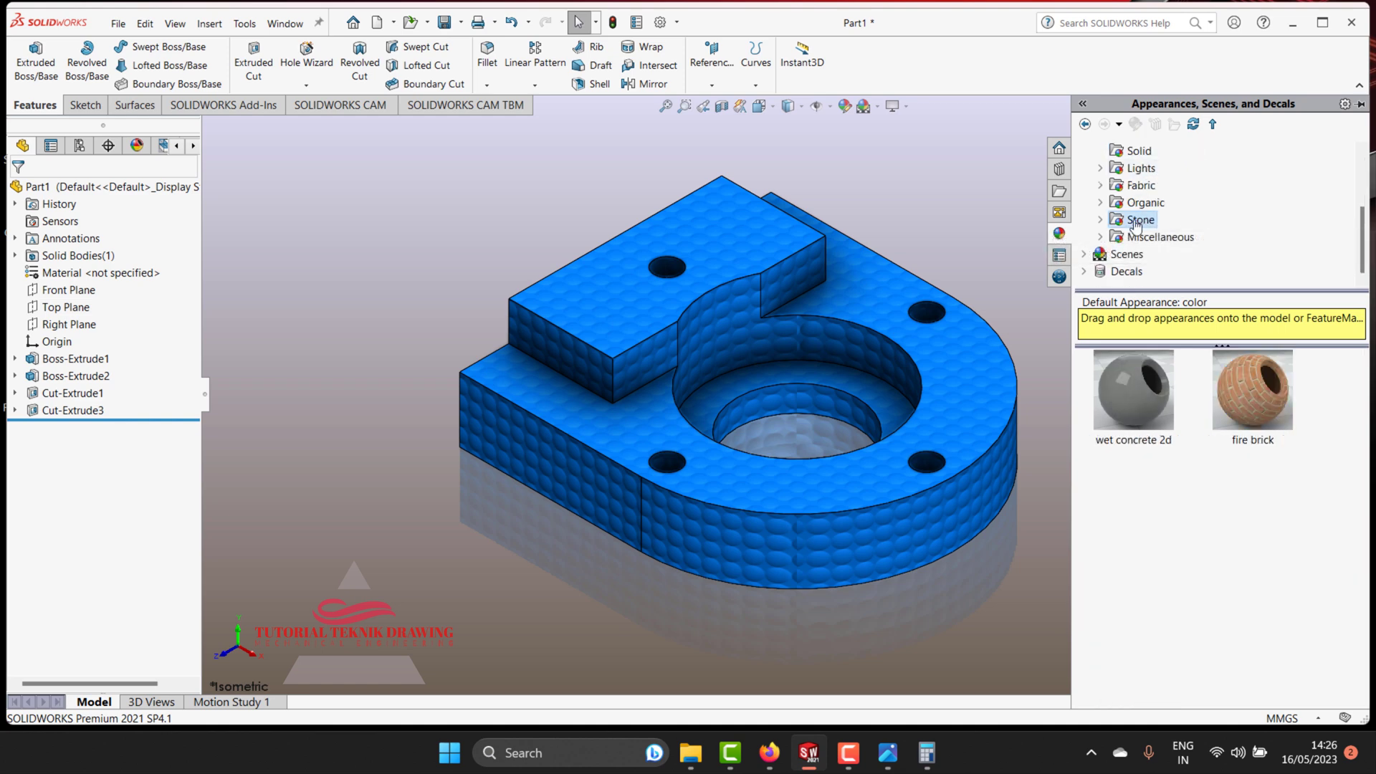
double_click(1160, 407)
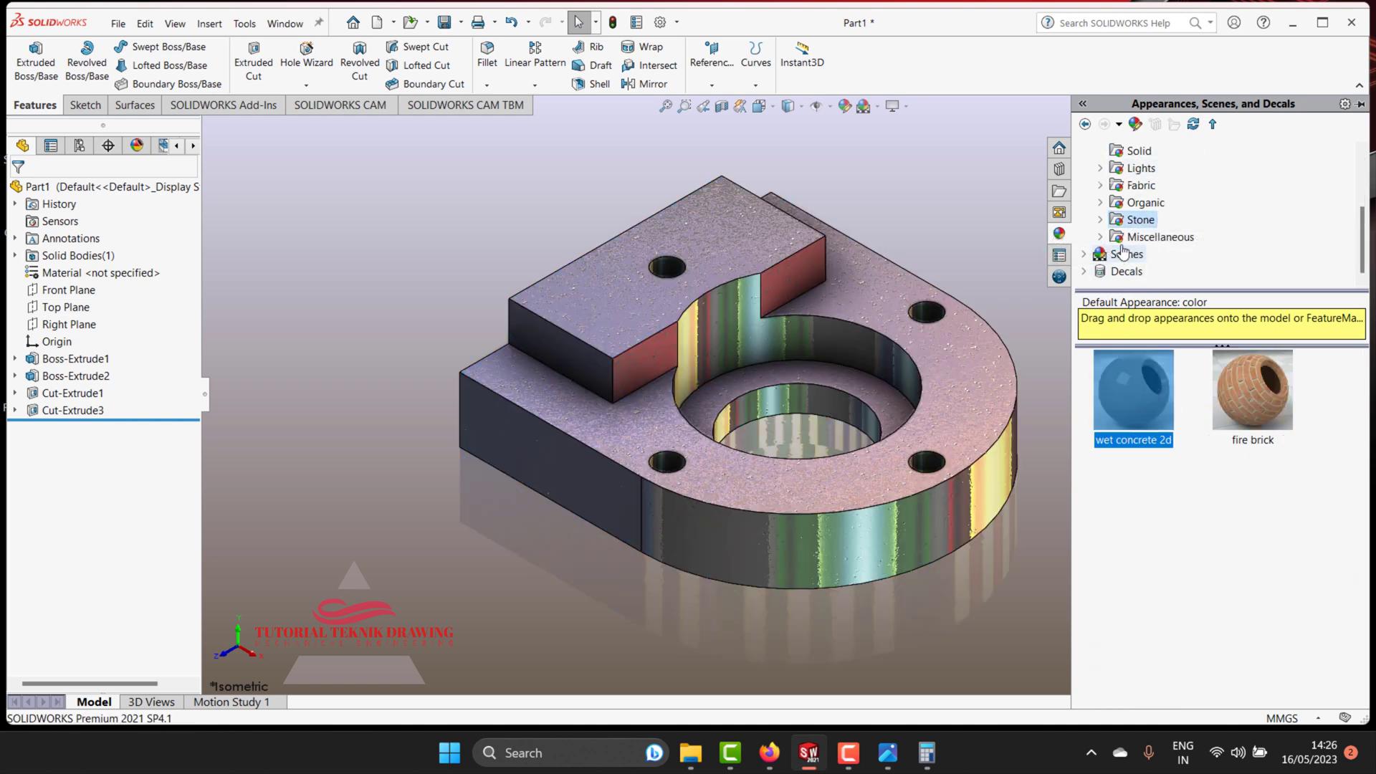
left_click(1131, 206)
double_click(1147, 401)
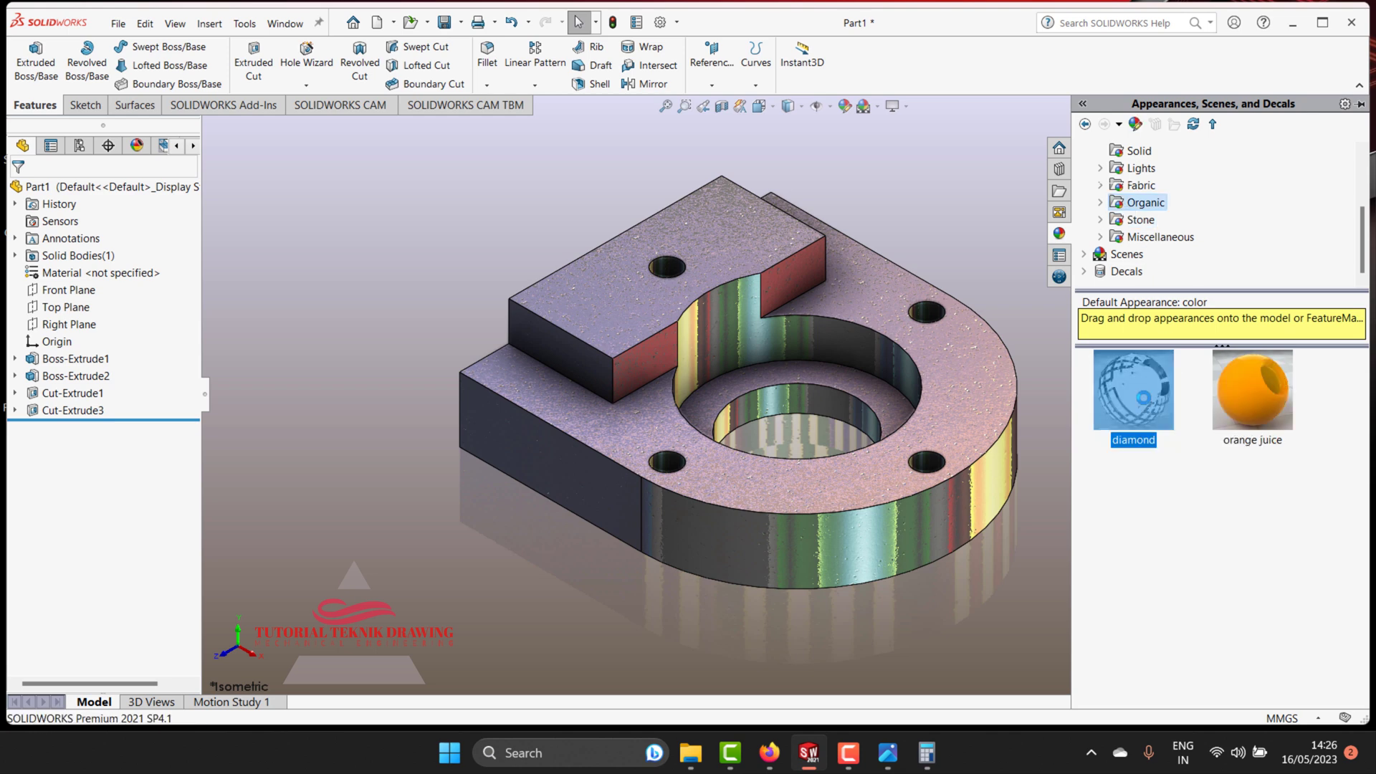
double_click(1249, 401)
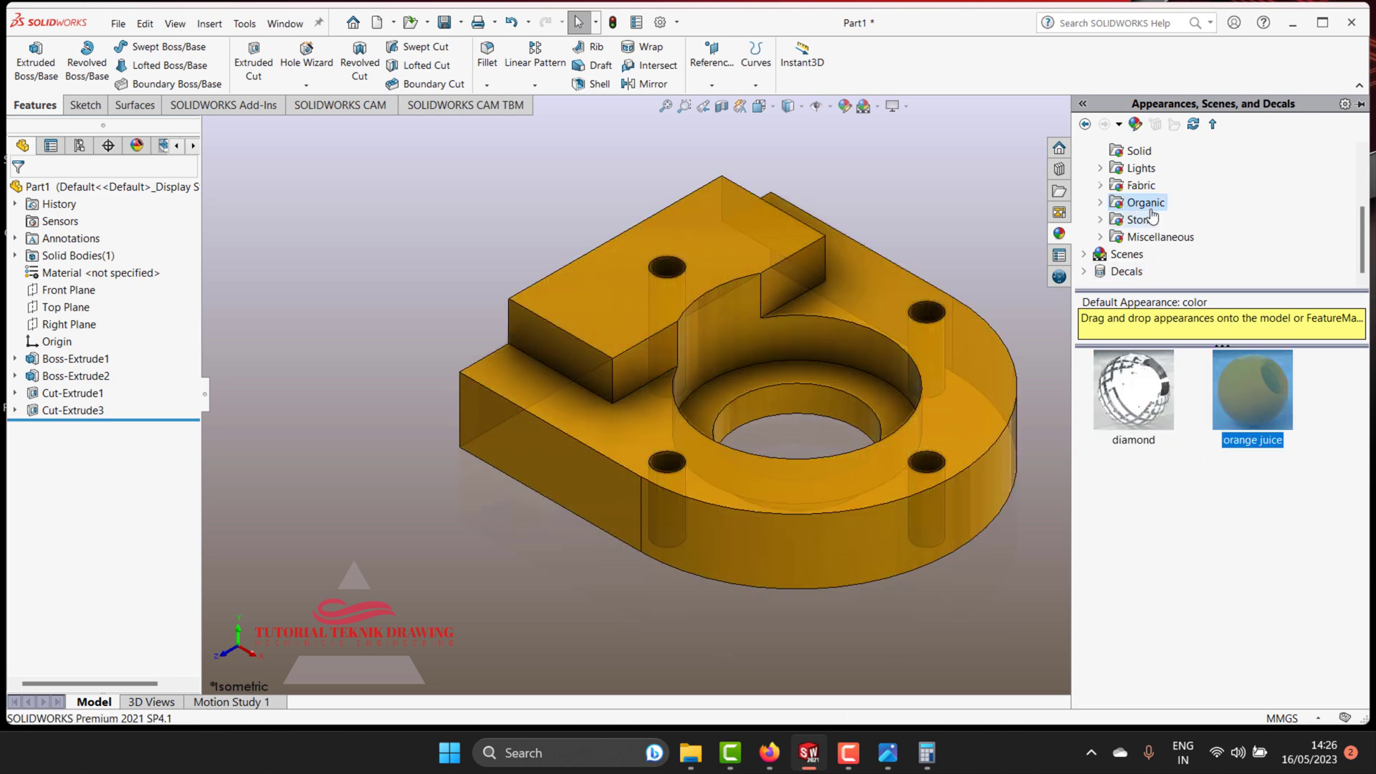
Step: Apply the polished gold metal appearance to the whole part
left_click(1140, 185)
scroll(1145, 197, "up", 3)
left_click(1141, 186)
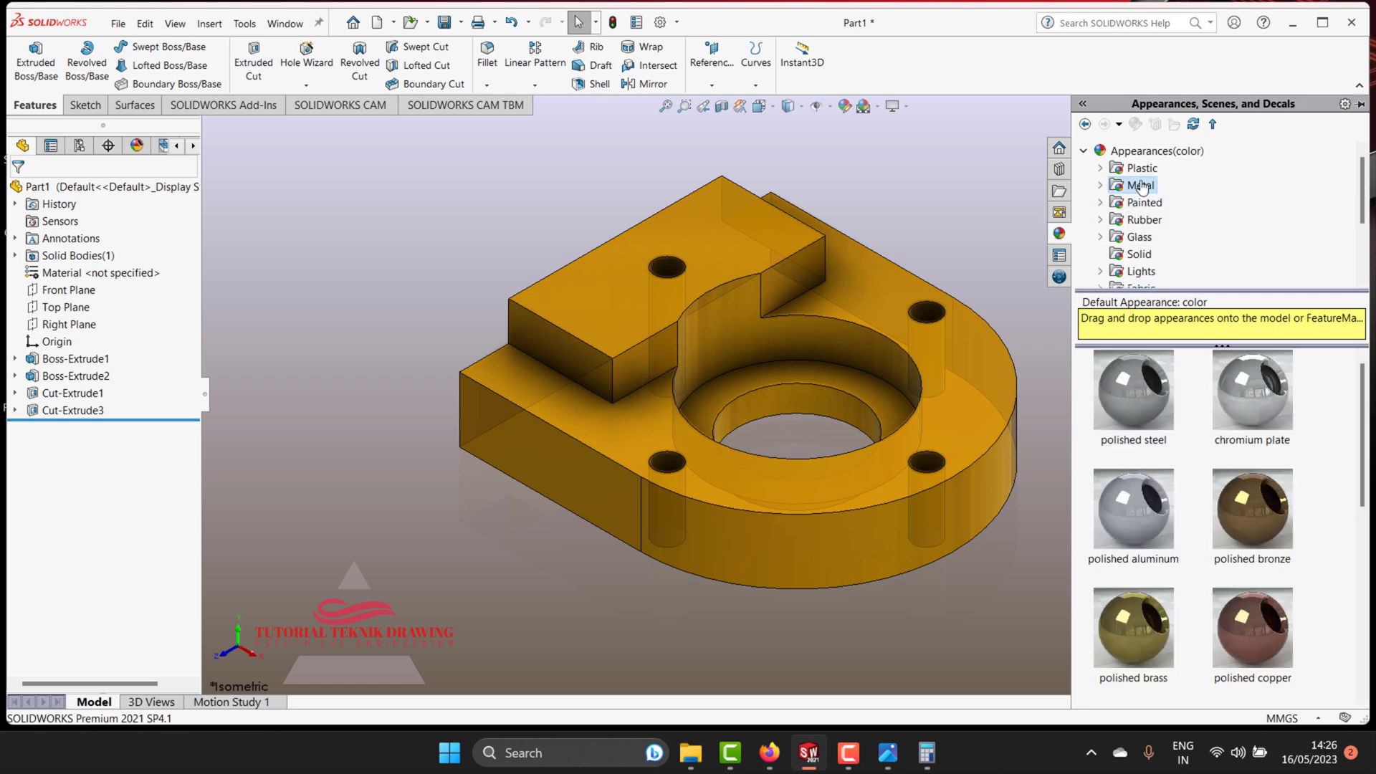
scroll(1201, 536, "down", 3)
scroll(1201, 536, "down", 1)
left_click(1258, 431)
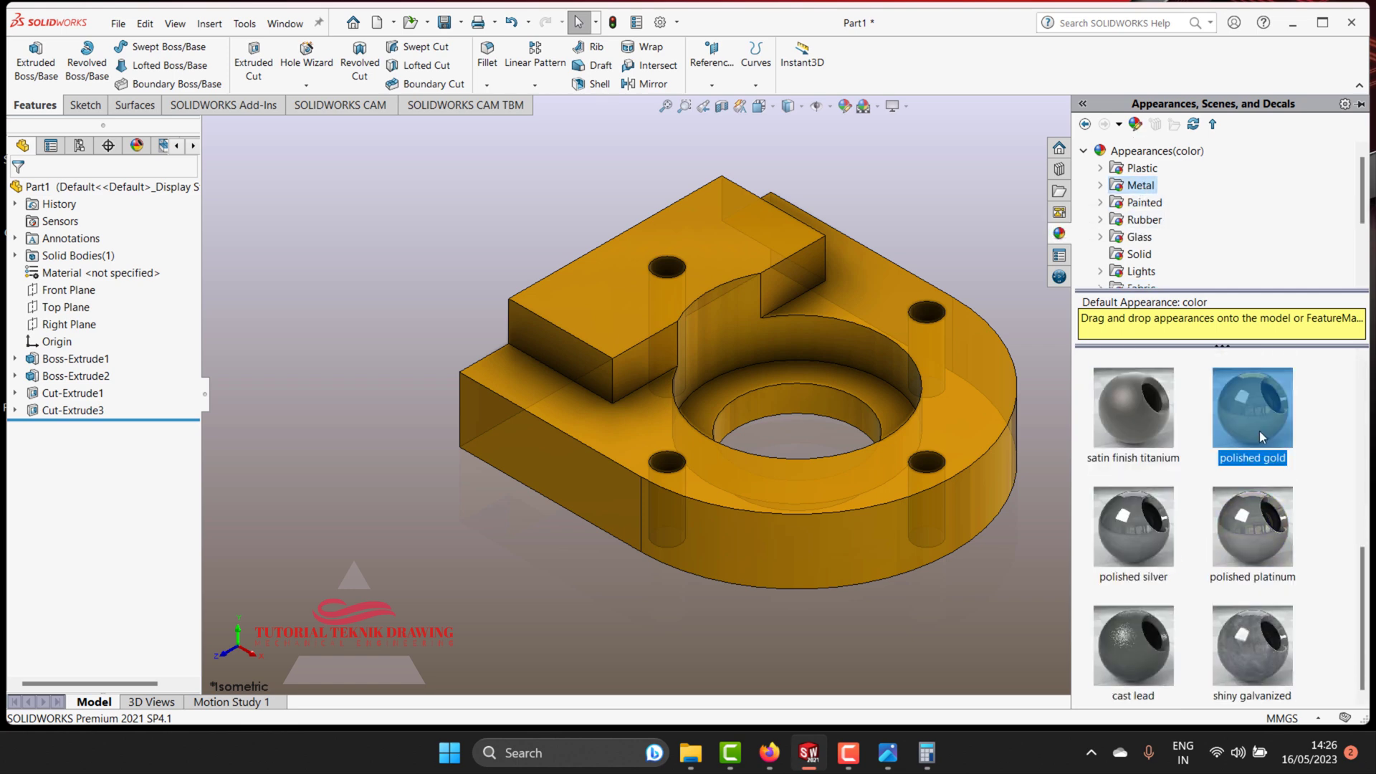
double_click(1254, 406)
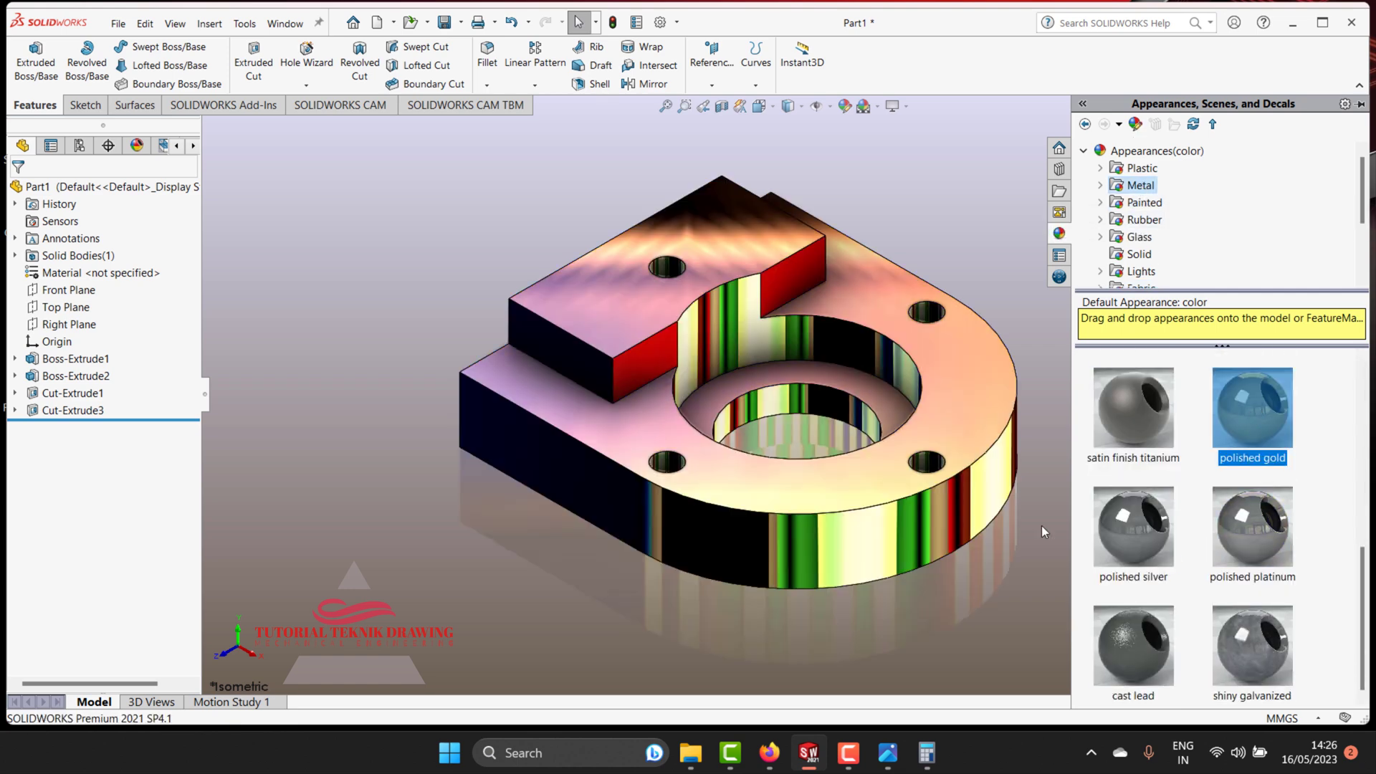
left_click(1083, 105)
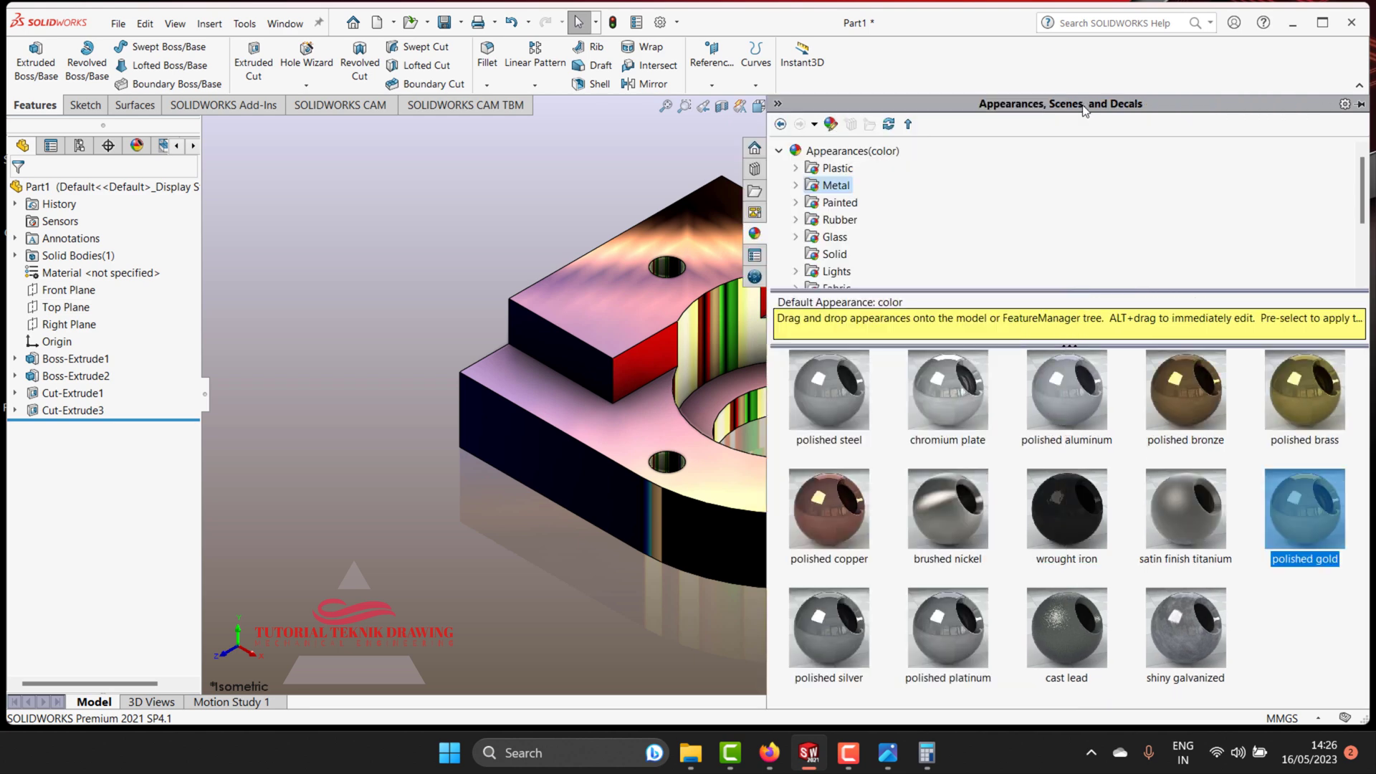
Step: Collapse the Appearances, Scenes, and Decals pane and zoom to fit the polished-gold part
left_click(778, 104)
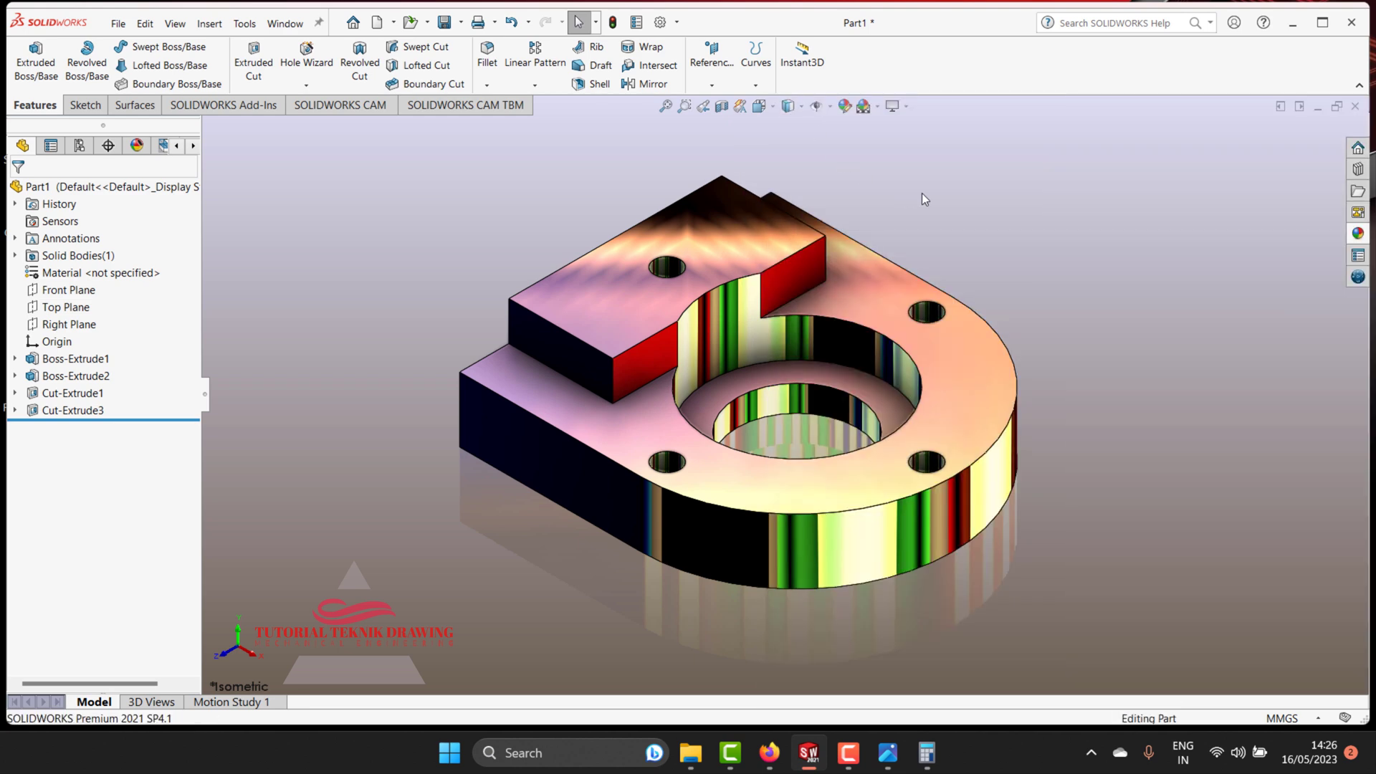
key("f")
scroll(960, 242, "up", 2)
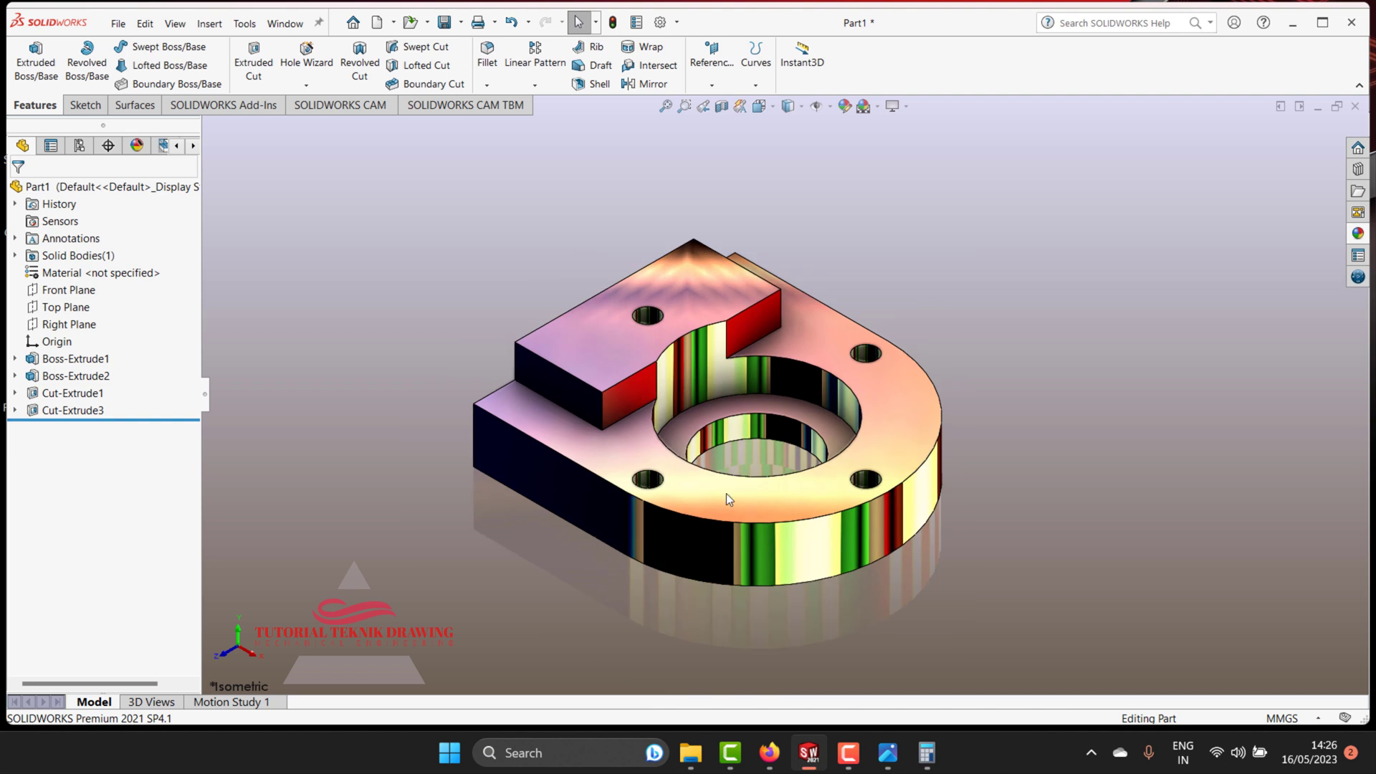
scroll(982, 238, "down", 2)
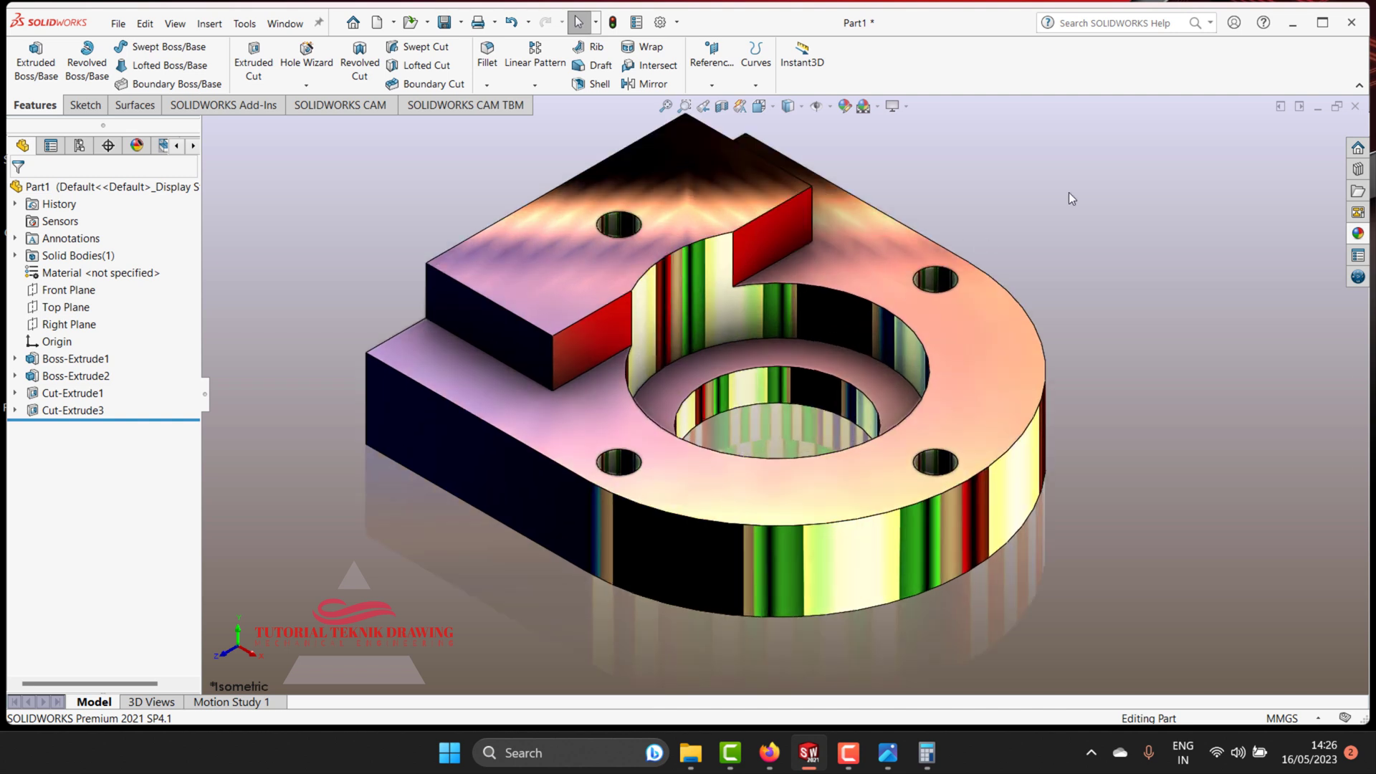